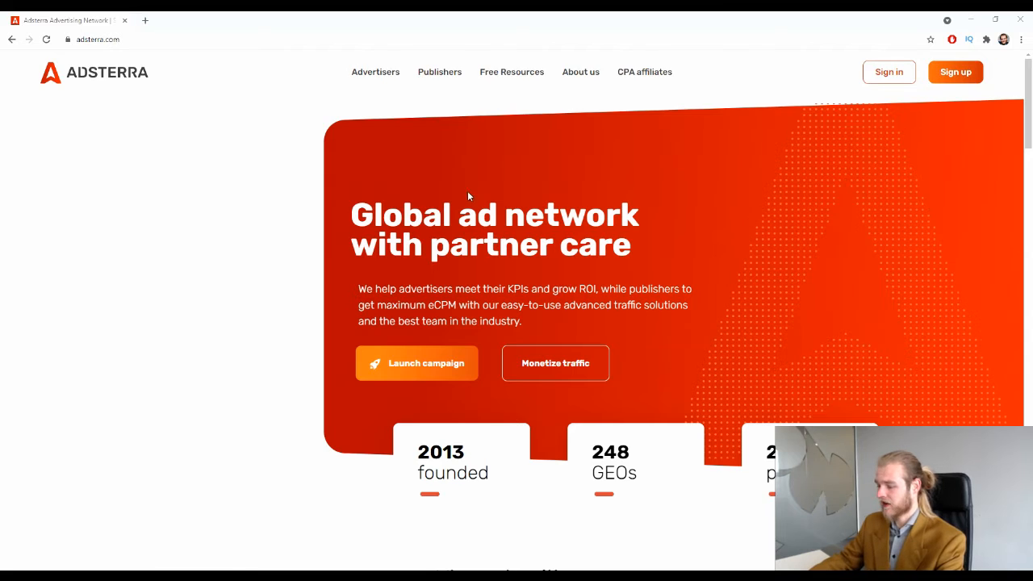
# Step: Review the network's key figures on the home page and open the detailed information page for advertisers
pyautogui.scroll(-1, 467, 190)
pyautogui.scroll(-1, 364, 362)
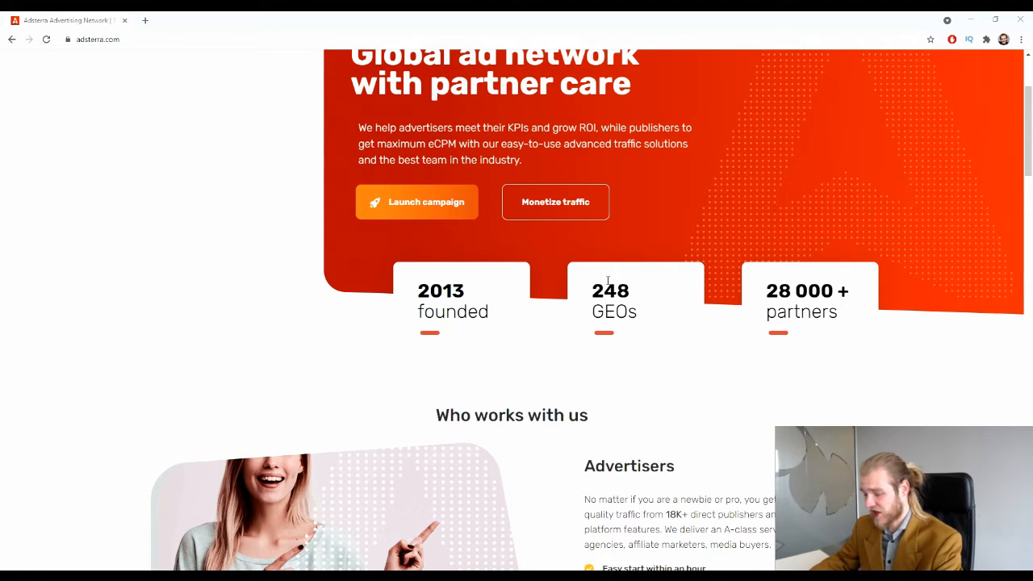
pyautogui.scroll(-1, 551, 271)
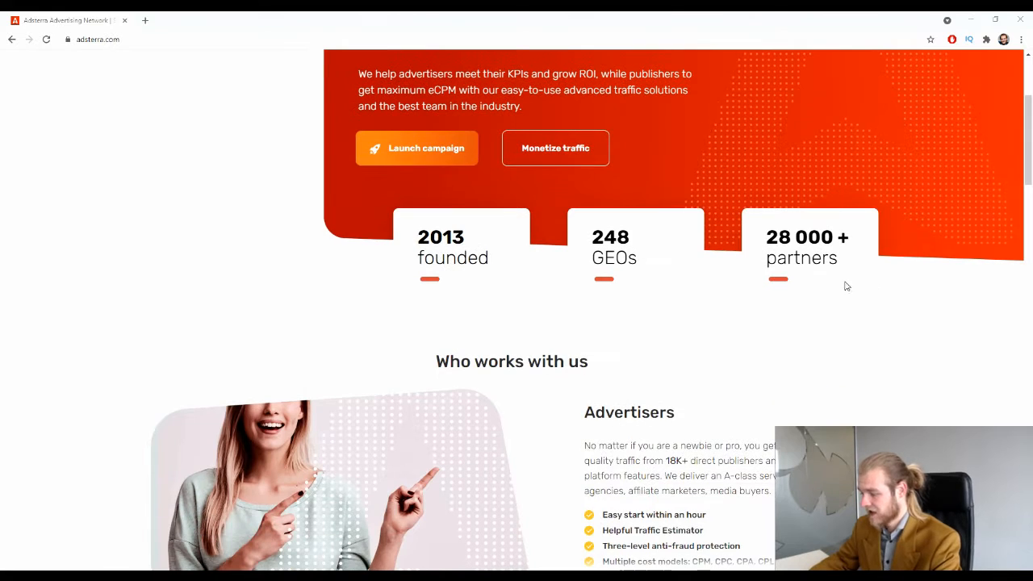
pyautogui.scroll(-4, 788, 274)
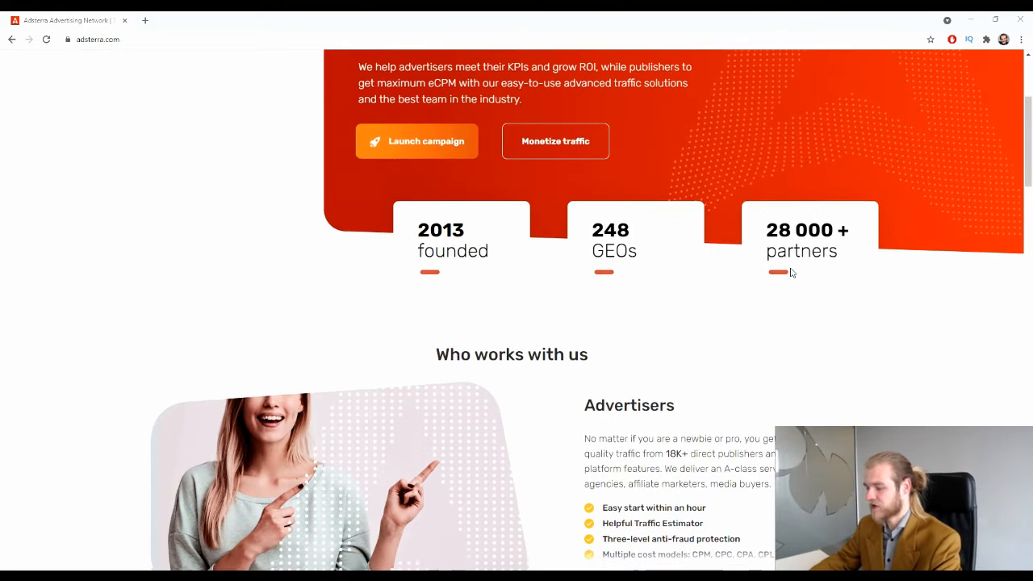
pyautogui.scroll(-1, 747, 259)
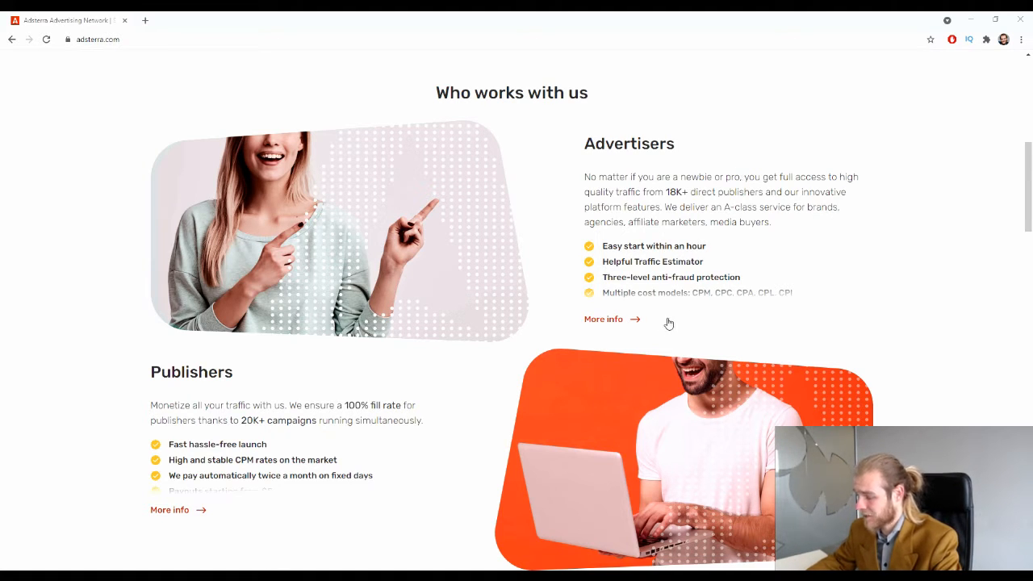
pyautogui.click(641, 322)
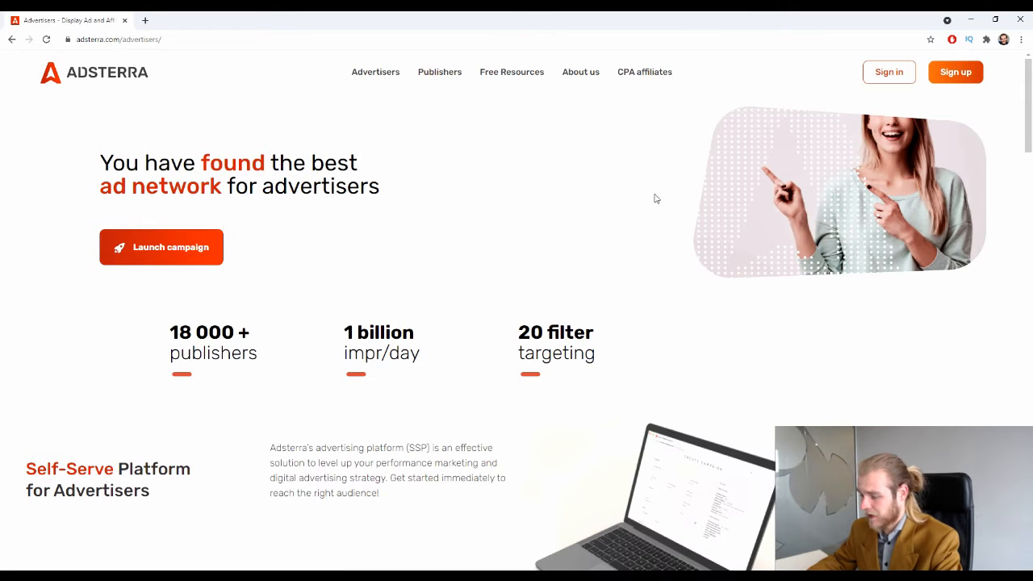
# Step: Read the self-serve platform overview for advertisers and display the Web Push ad format's description
pyautogui.scroll(-3, 645, 193)
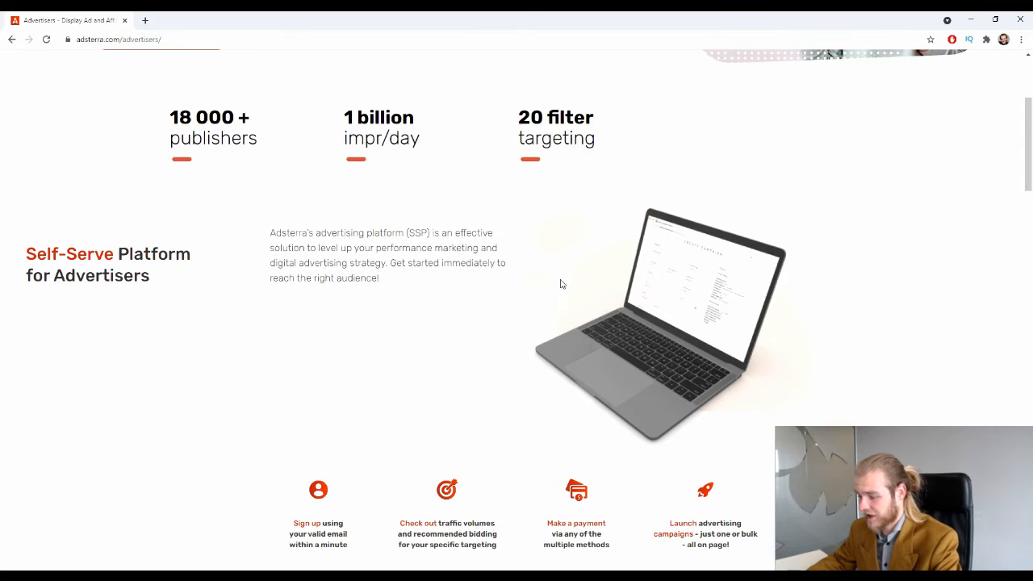
pyautogui.scroll(-1, 510, 276)
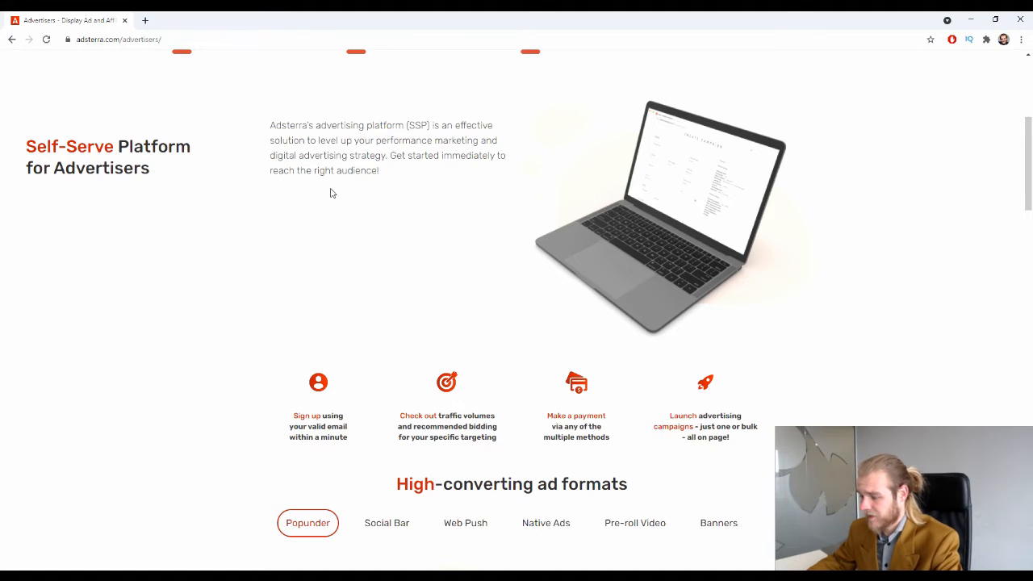
pyautogui.scroll(-2, 330, 194)
pyautogui.scroll(-3, 332, 195)
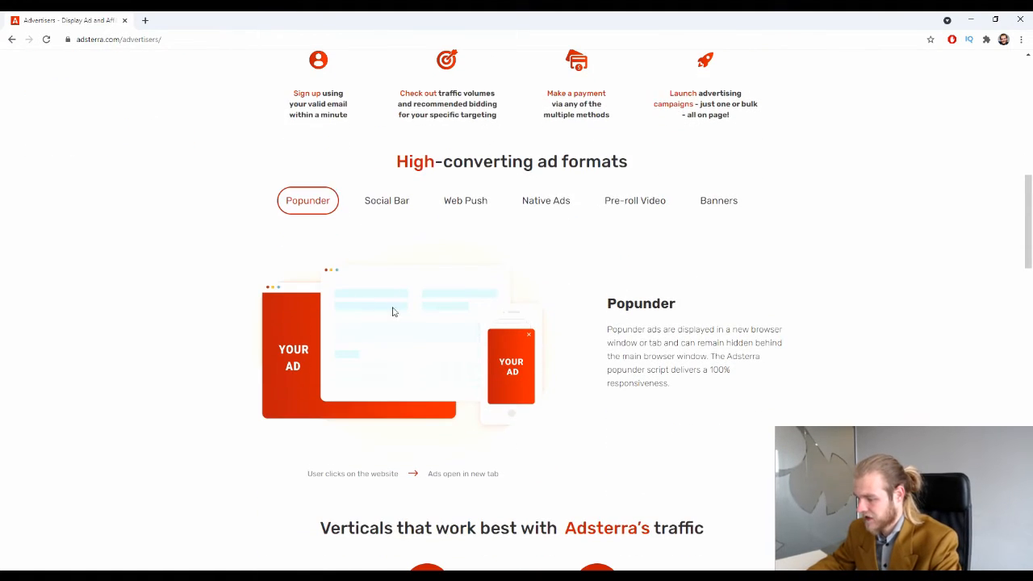
pyautogui.click(467, 202)
pyautogui.scroll(-1, 677, 278)
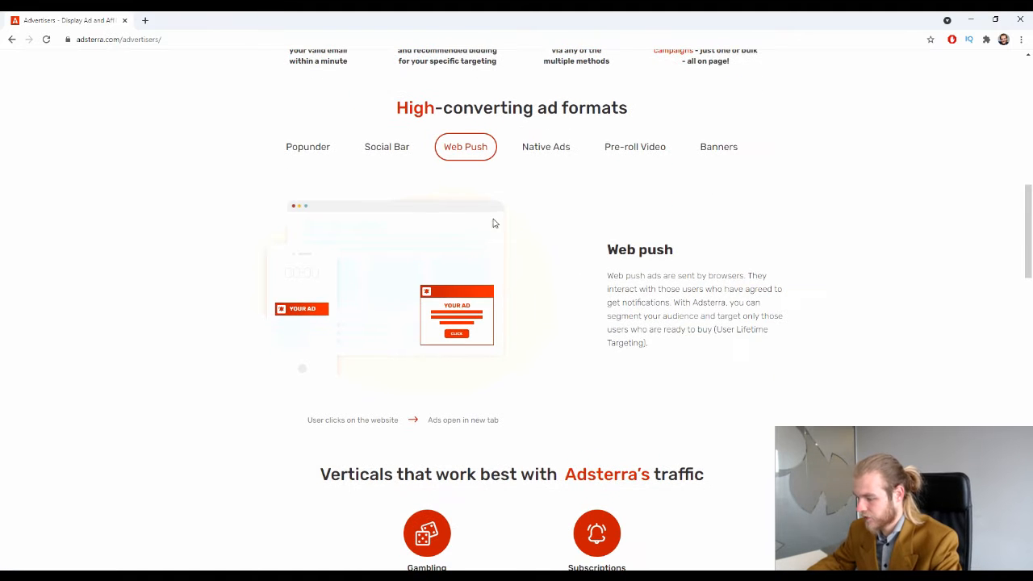
# Step: Examine the top verticals that work best with the network's traffic
pyautogui.scroll(-2, 557, 264)
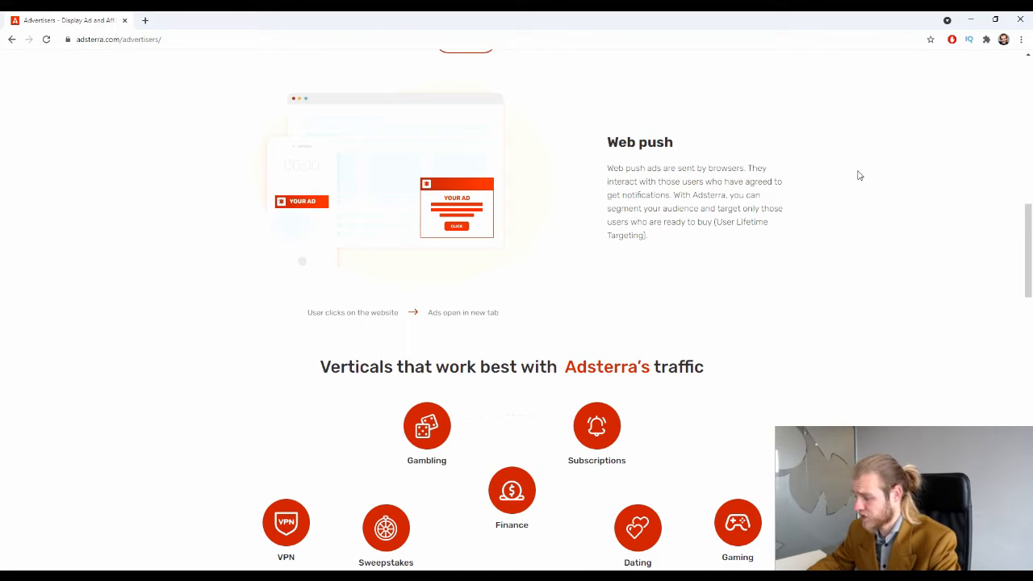
pyautogui.scroll(-1, 855, 175)
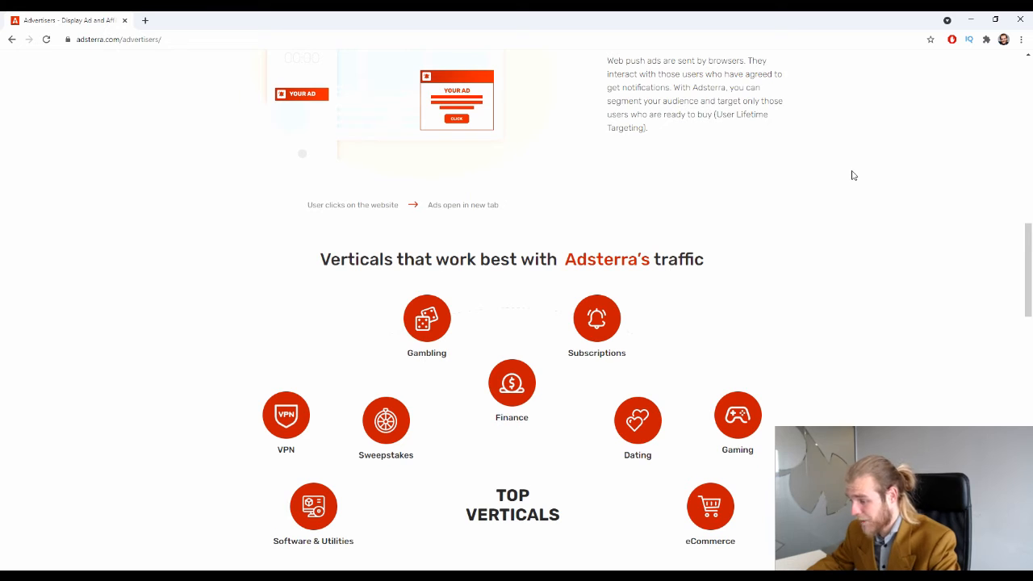
pyautogui.scroll(-1, 853, 175)
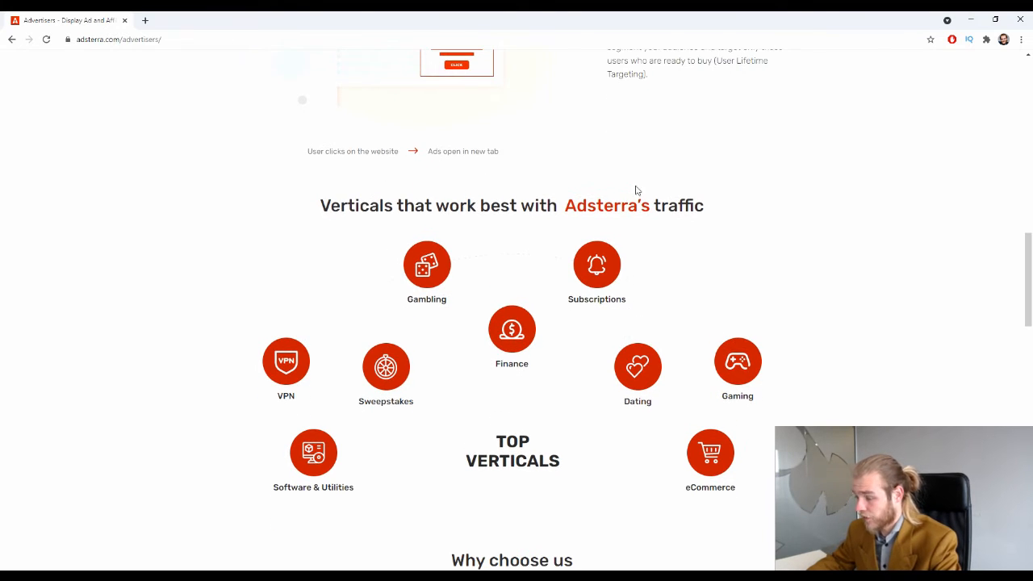
pyautogui.scroll(-1, 411, 192)
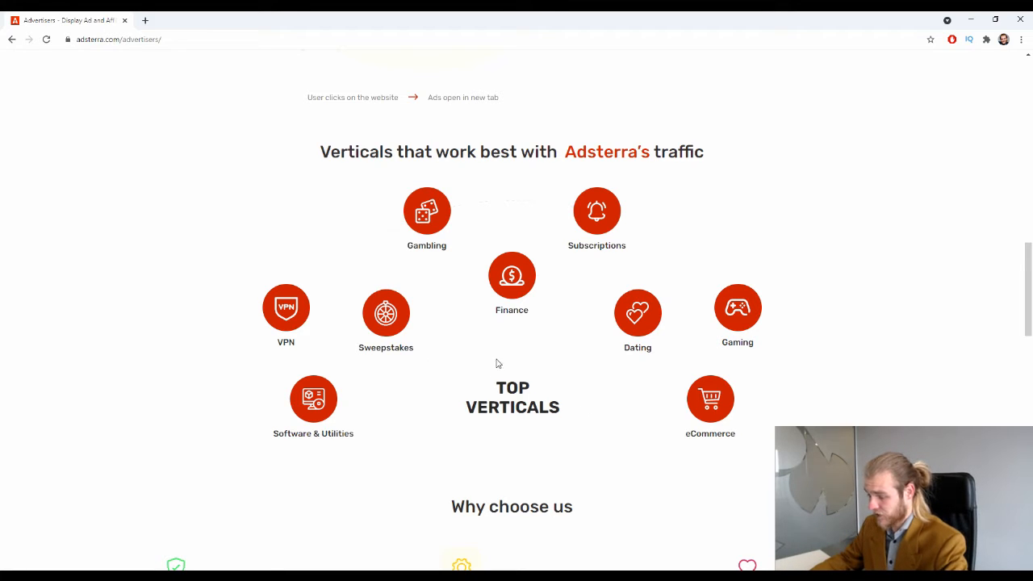
pyautogui.moveTo(470, 395); pyautogui.dragTo(554, 432)
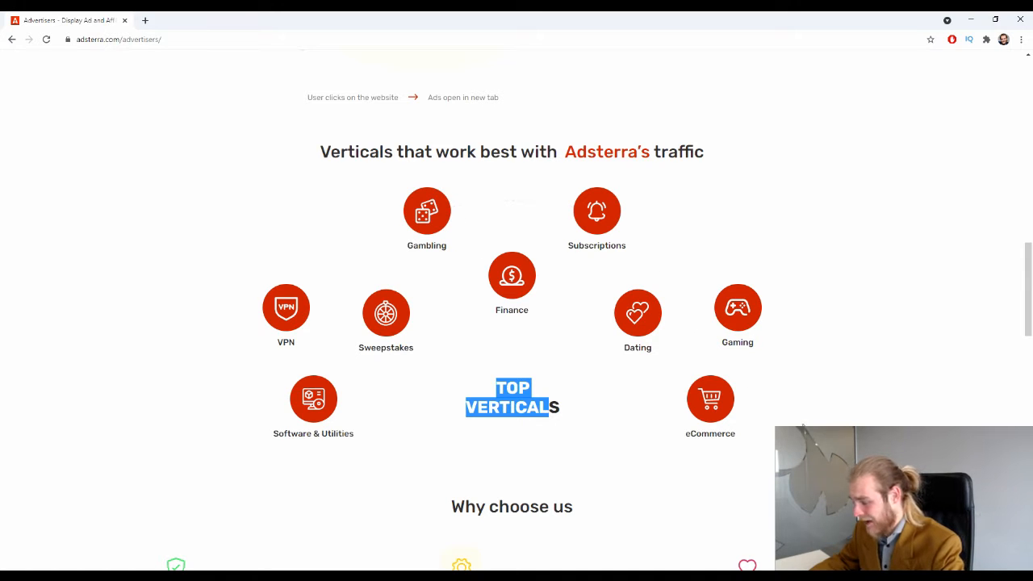
pyautogui.click(817, 366)
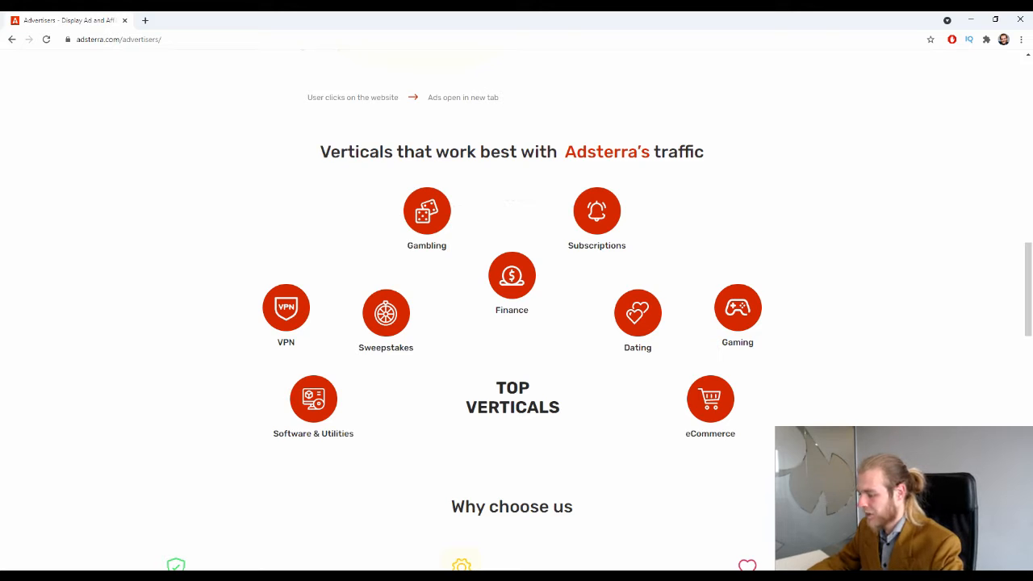
pyautogui.scroll(-1, 909, 323)
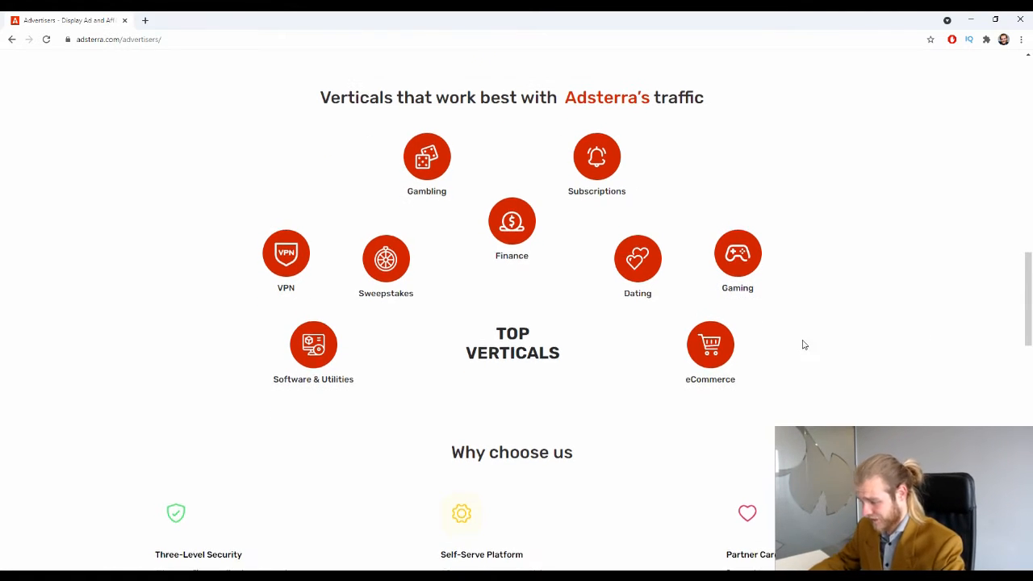
# Step: Look through the reasons to choose the network and the partners, and revisit the self-serve overview and verticals
pyautogui.scroll(-2, 803, 345)
pyautogui.scroll(-4, 802, 344)
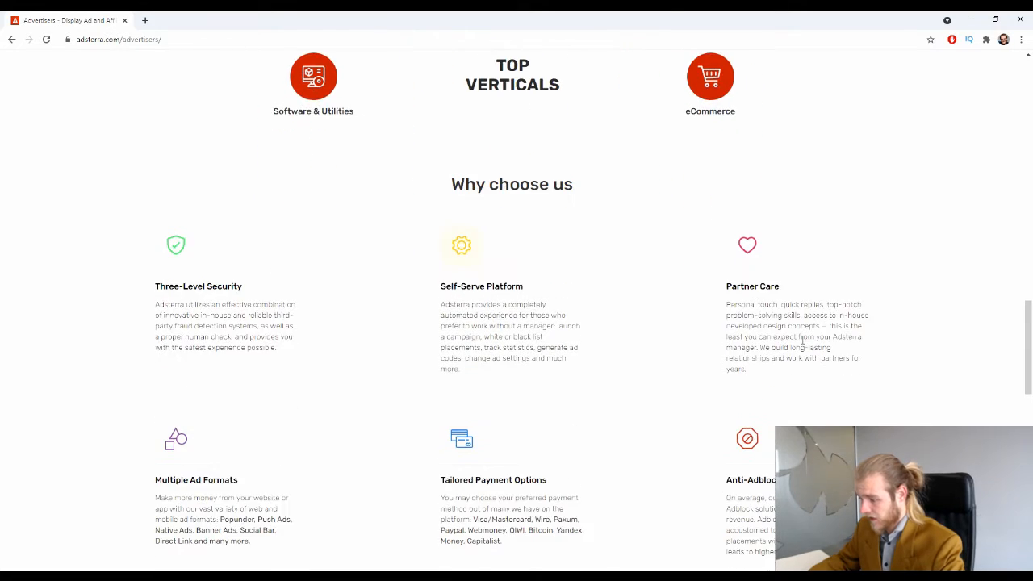
pyautogui.scroll(-15, 447, 234)
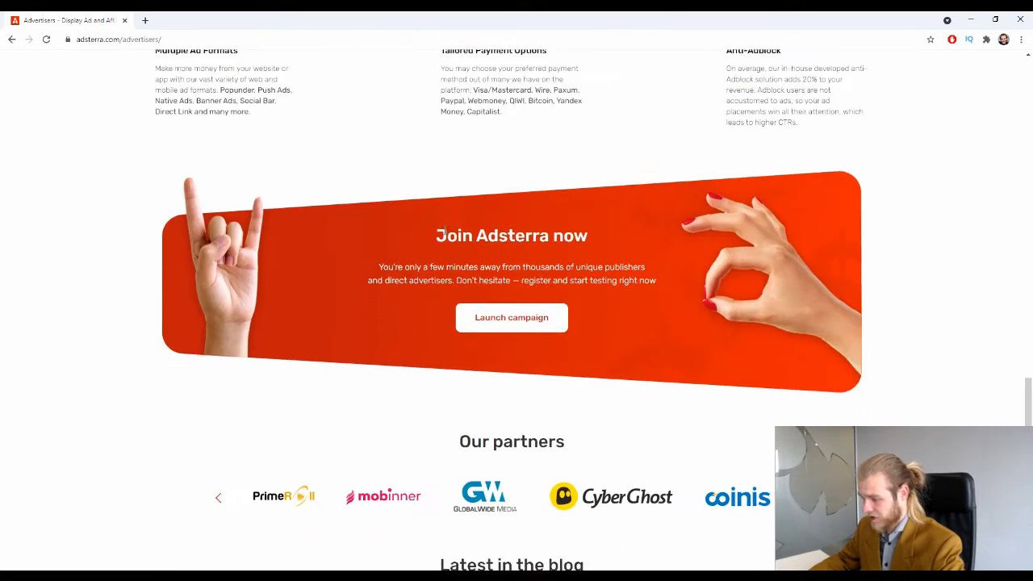
pyautogui.scroll(18, 460, 253)
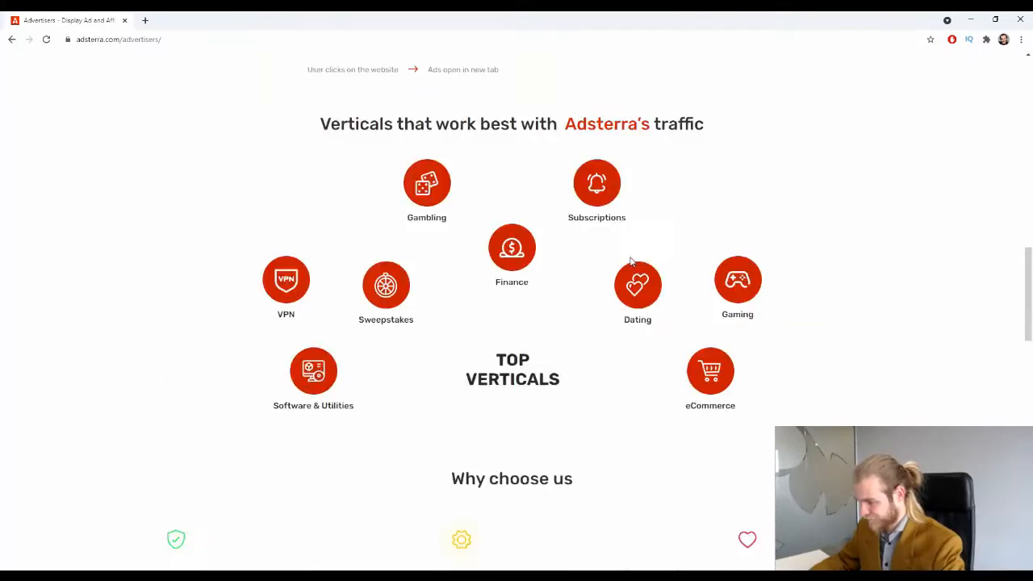
pyautogui.scroll(-2, 638, 265)
pyautogui.scroll(12, 638, 265)
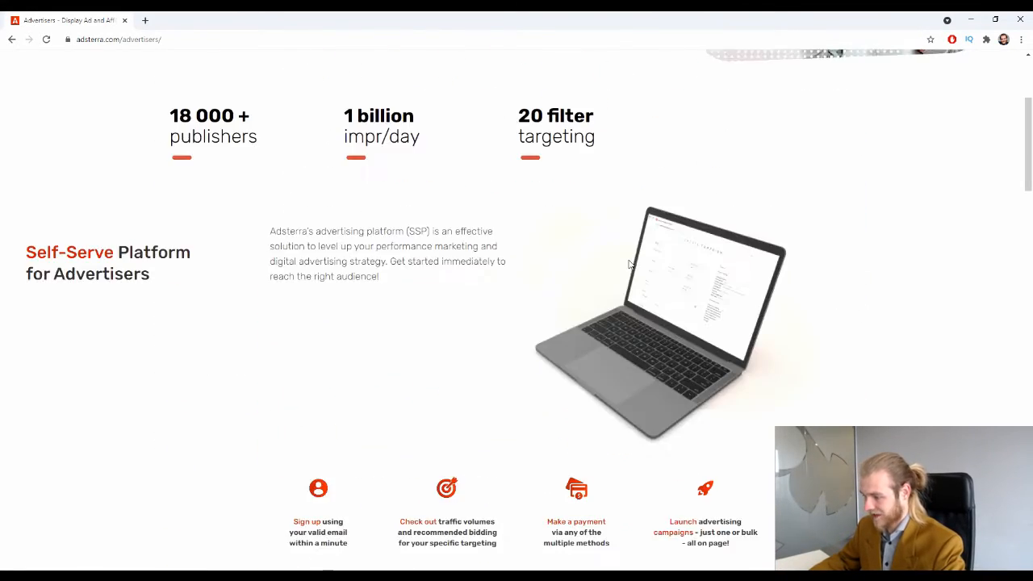
pyautogui.scroll(-12, 634, 266)
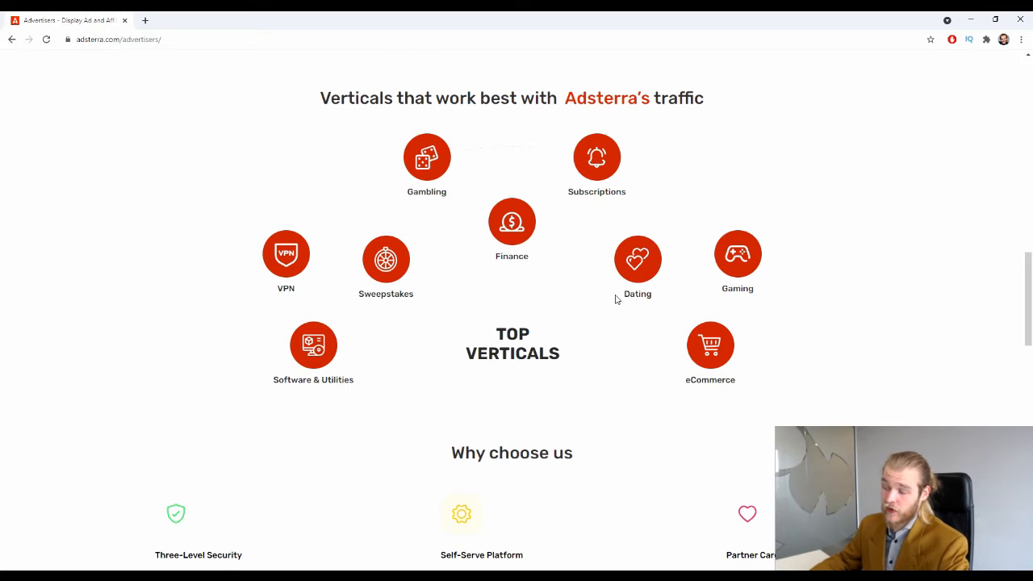
# Step: Sign in to Adsterra as an advertiser
pyautogui.scroll(11, 731, 286)
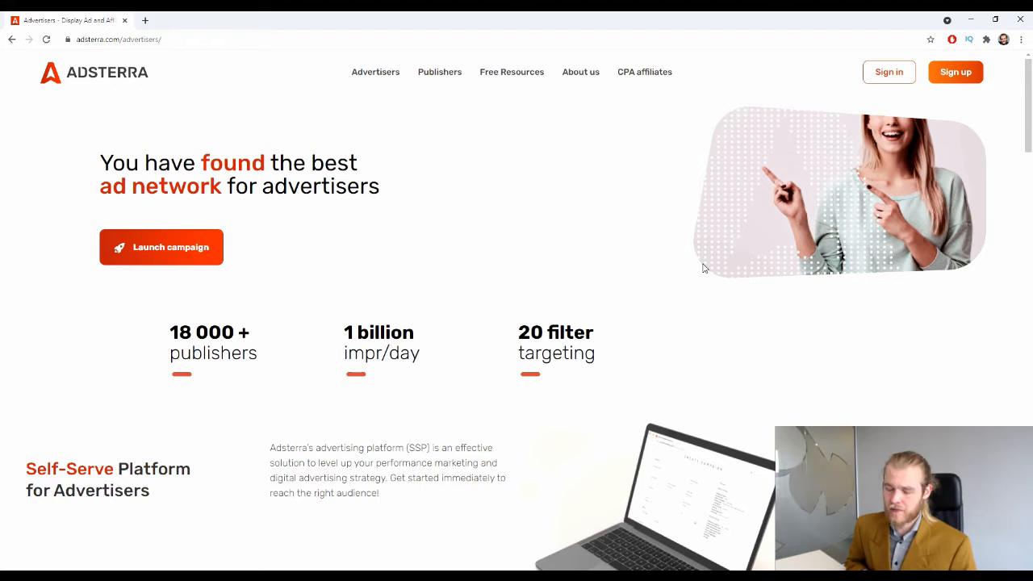
pyautogui.moveTo(887, 71)
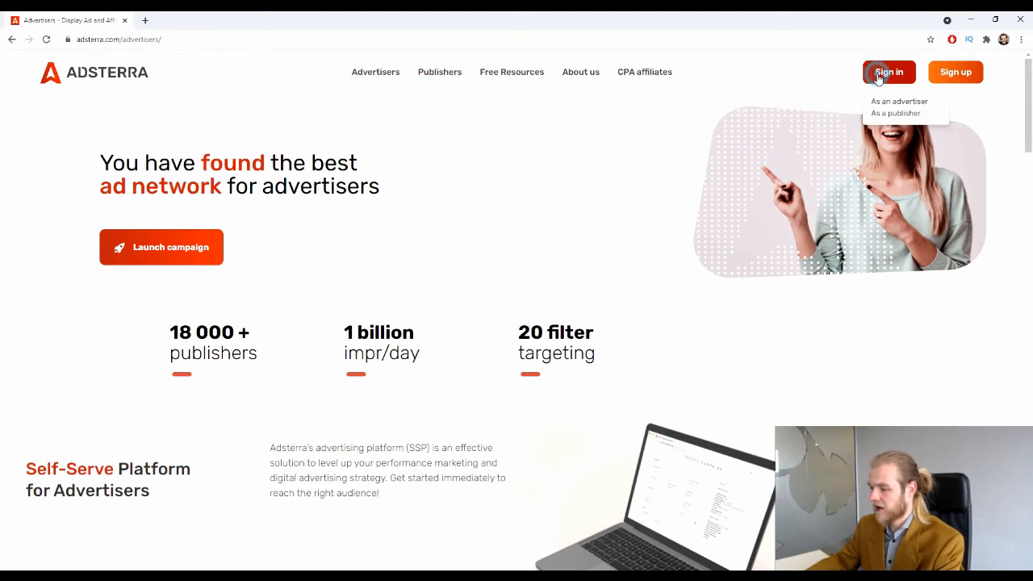
pyautogui.click(920, 102)
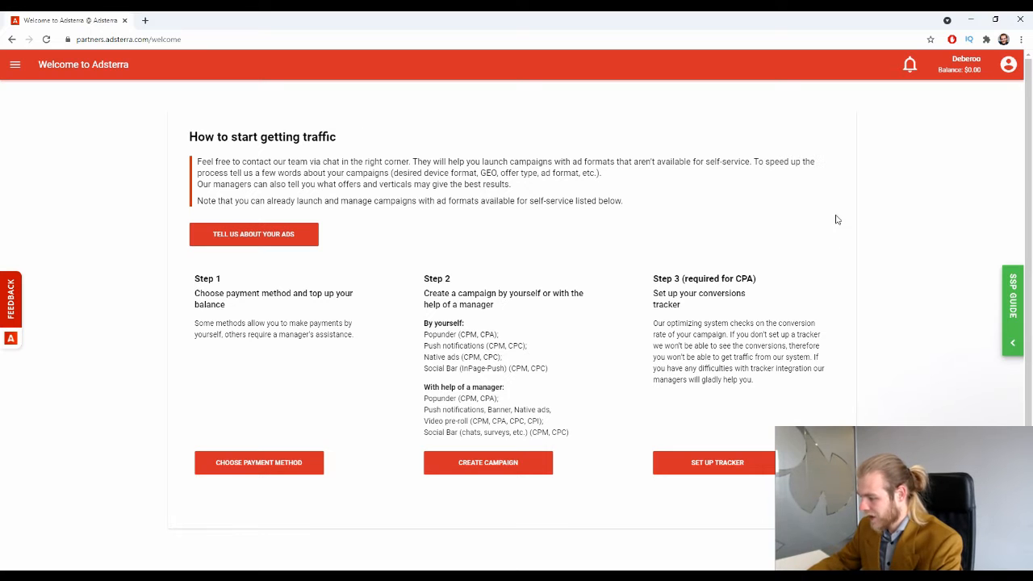
# Step: Review the instructions for getting traffic and open the form for creating a new campaign
pyautogui.scroll(-1, 819, 208)
pyautogui.scroll(1, 743, 242)
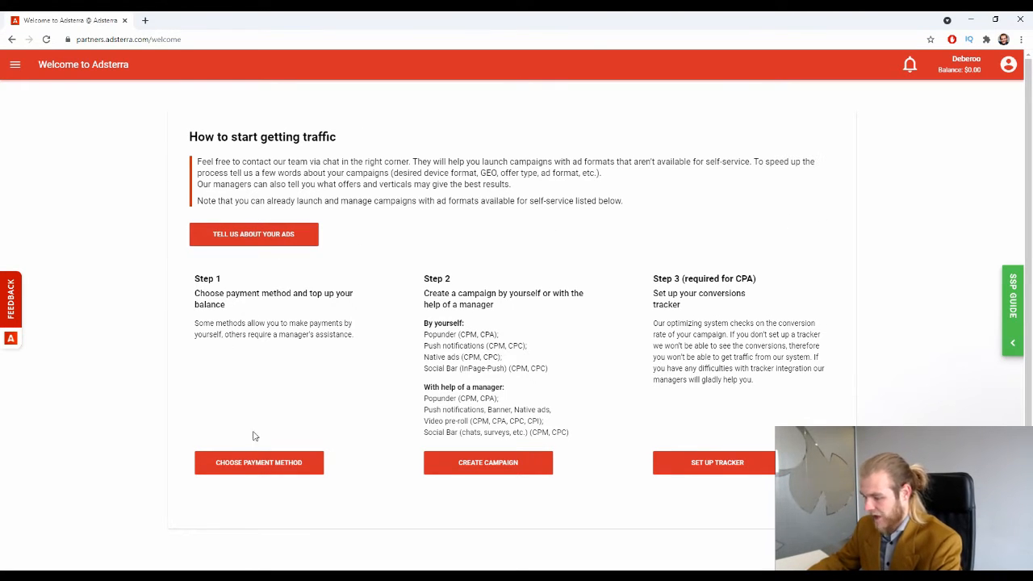
pyautogui.click(14, 64)
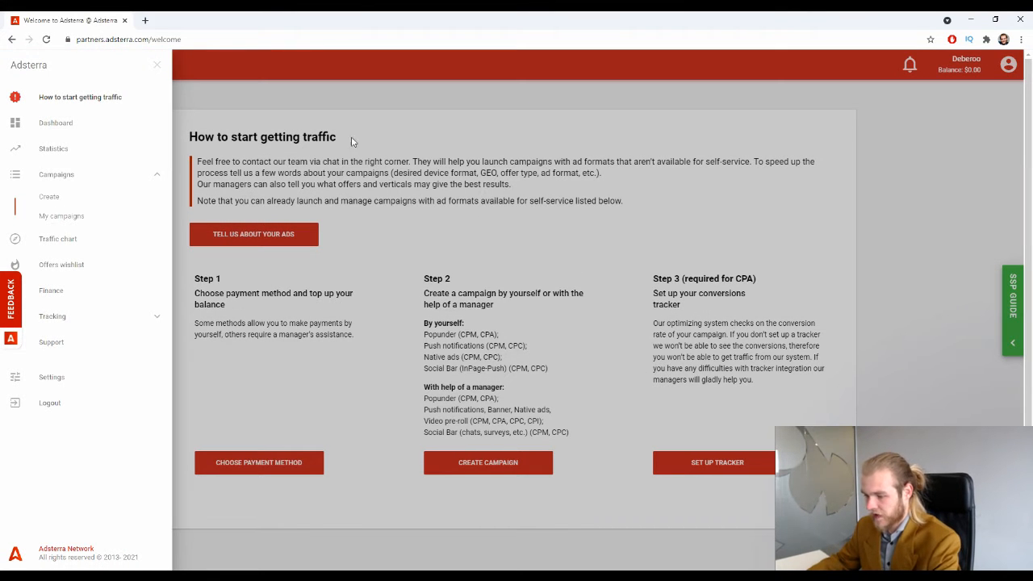
pyautogui.click(65, 181)
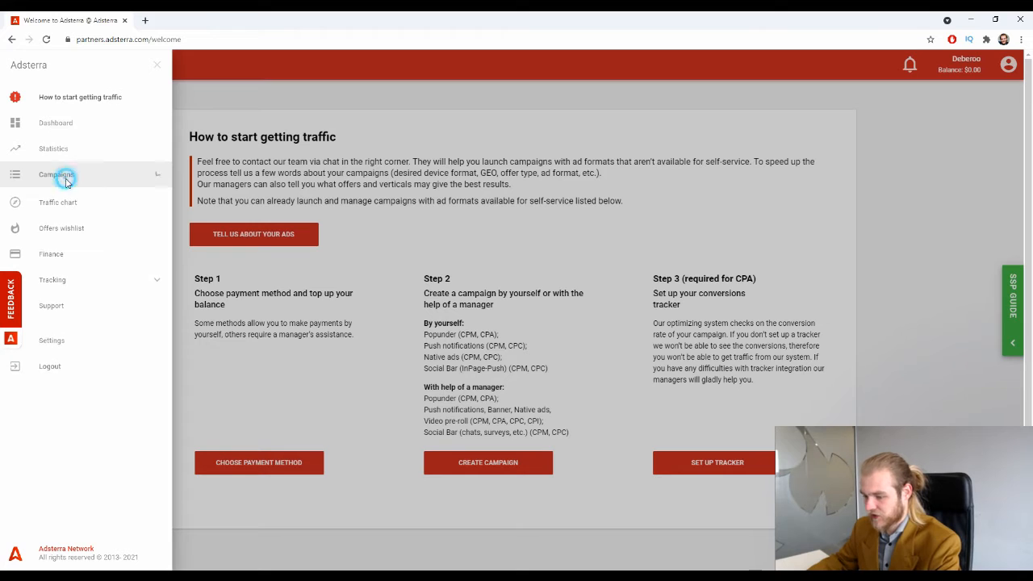
pyautogui.click(64, 176)
pyautogui.click(62, 198)
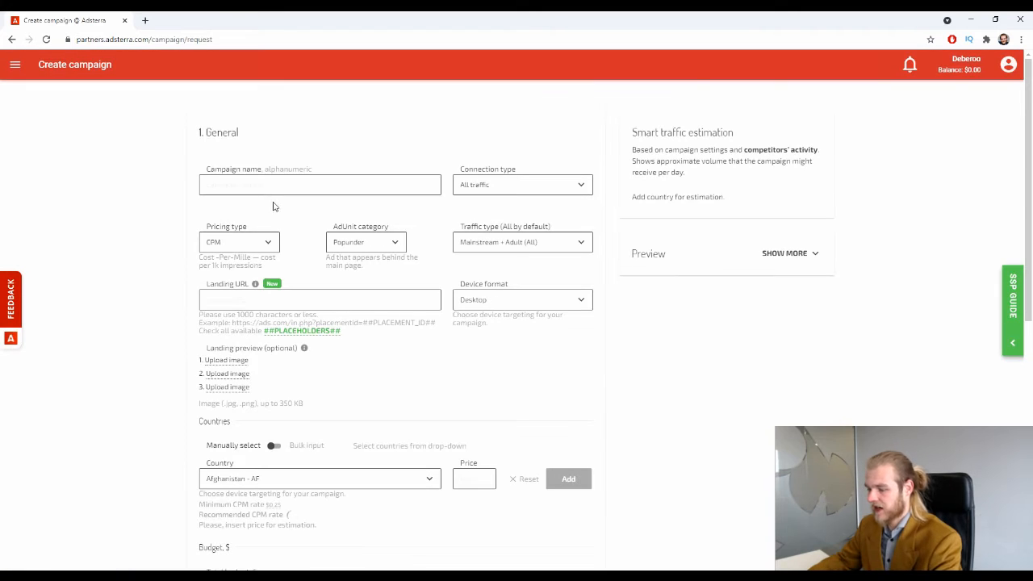
# Step: Name the new campaign "Deberoo" in the general settings
pyautogui.scroll(-1, 270, 189)
pyautogui.scroll(1, 267, 178)
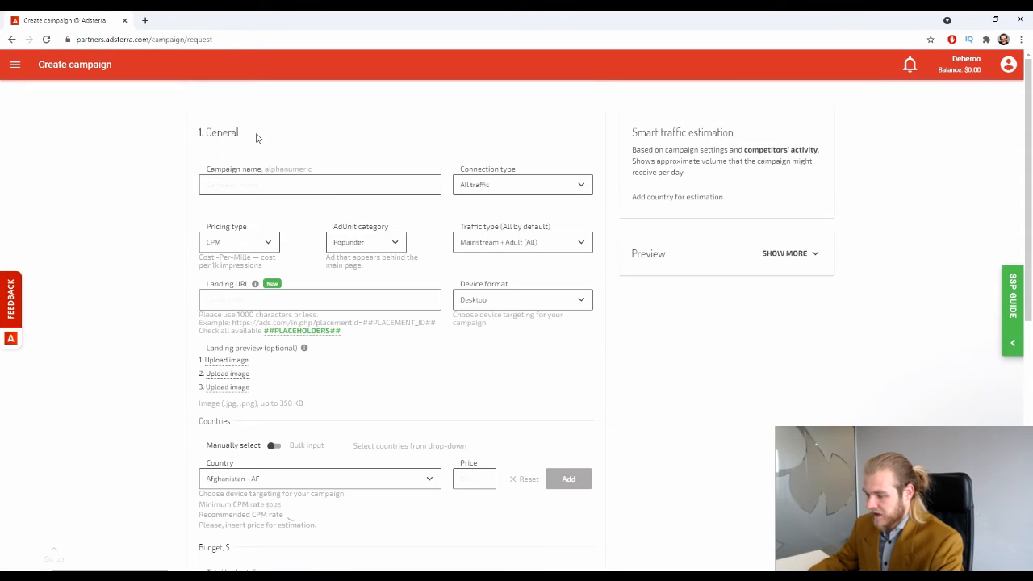
pyautogui.click(282, 184)
pyautogui.write('D')
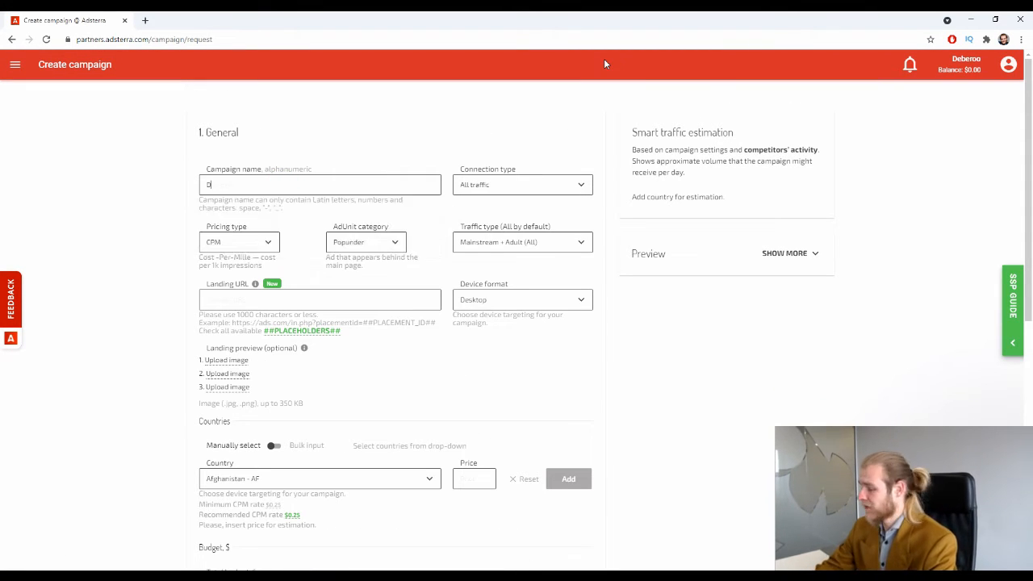
pyautogui.write('emoroo')
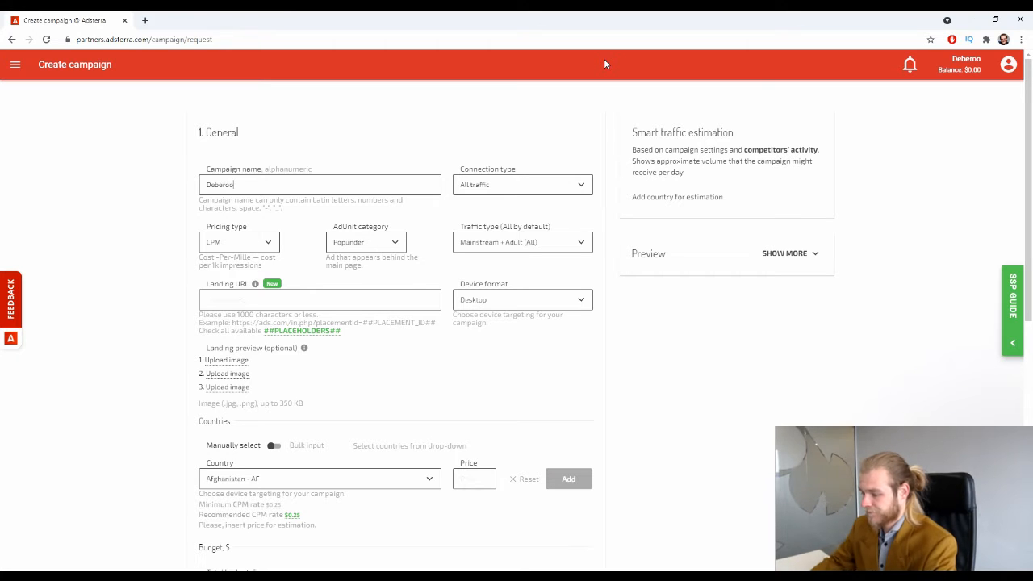
# Step: Check the available connection types for the campaign and select All traffic
pyautogui.click(549, 189)
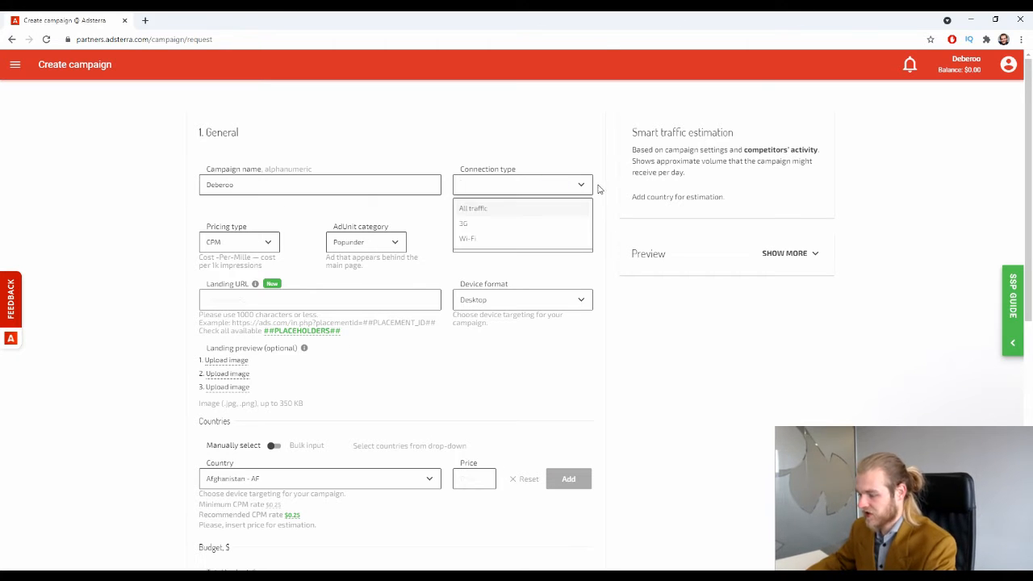
pyautogui.click(573, 131)
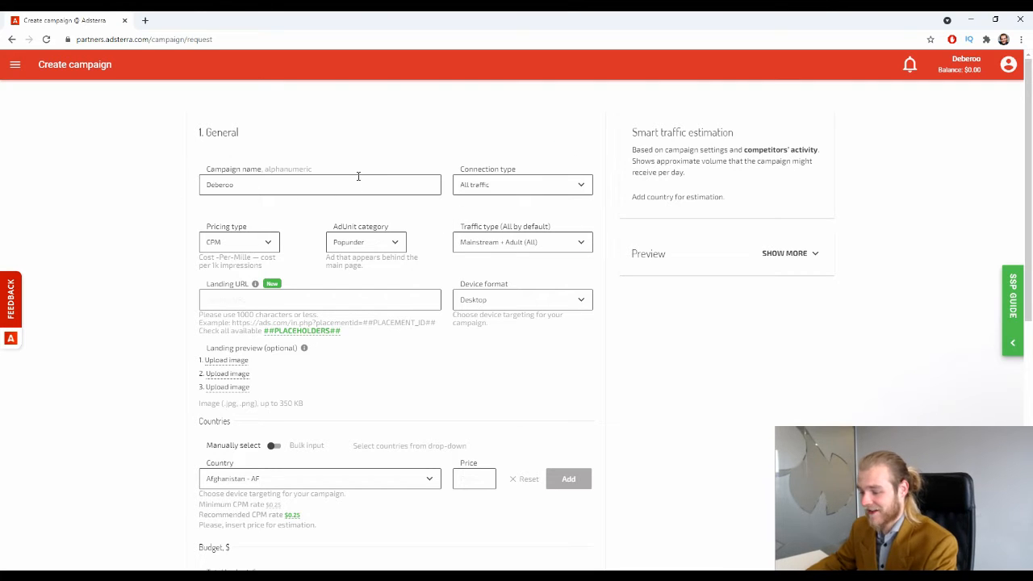
pyautogui.click(498, 185)
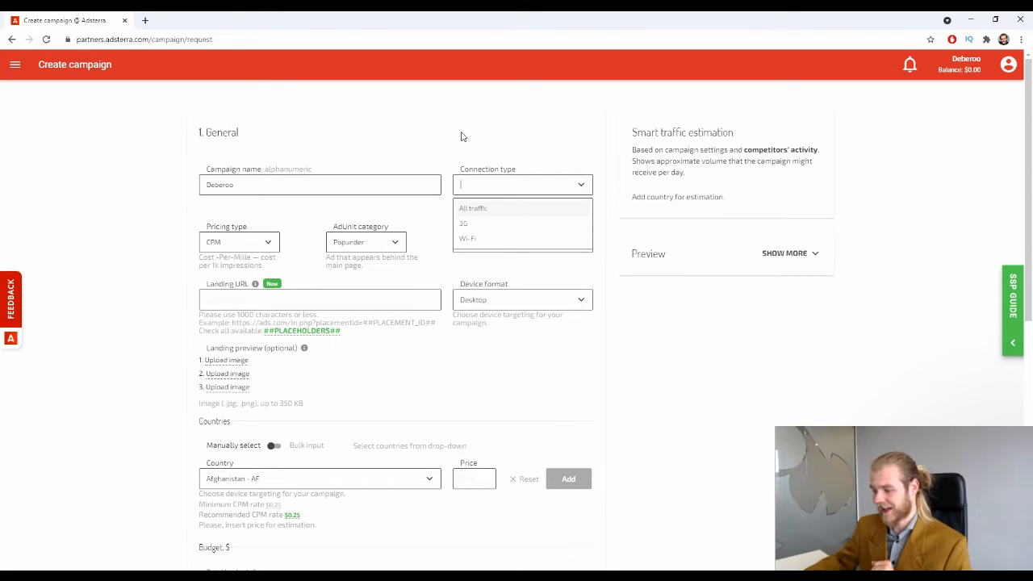
pyautogui.click(548, 206)
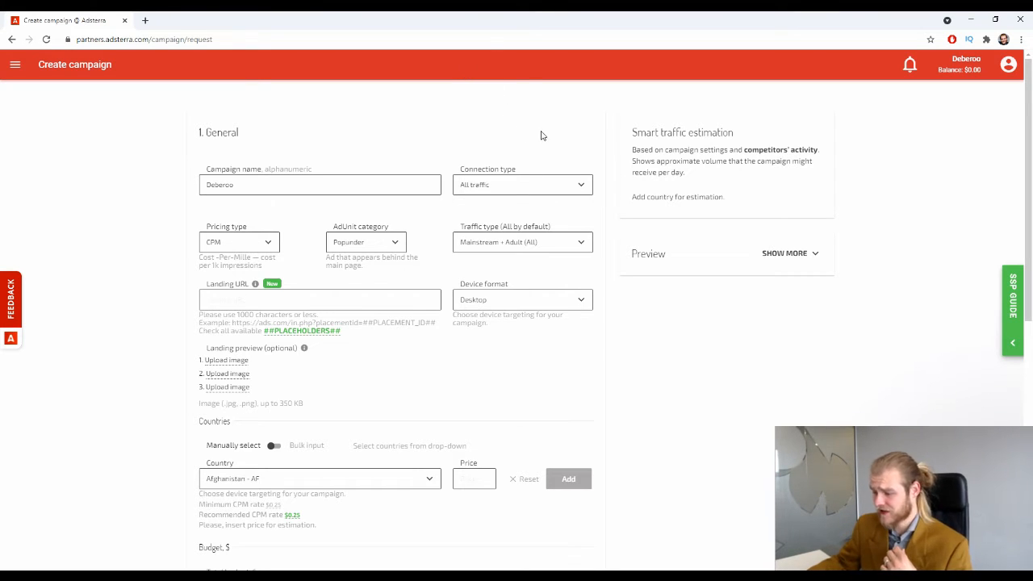
# Step: Review the available pricing types for the campaign and select CPM
pyautogui.scroll(-2, 355, 200)
pyautogui.scroll(2, 322, 140)
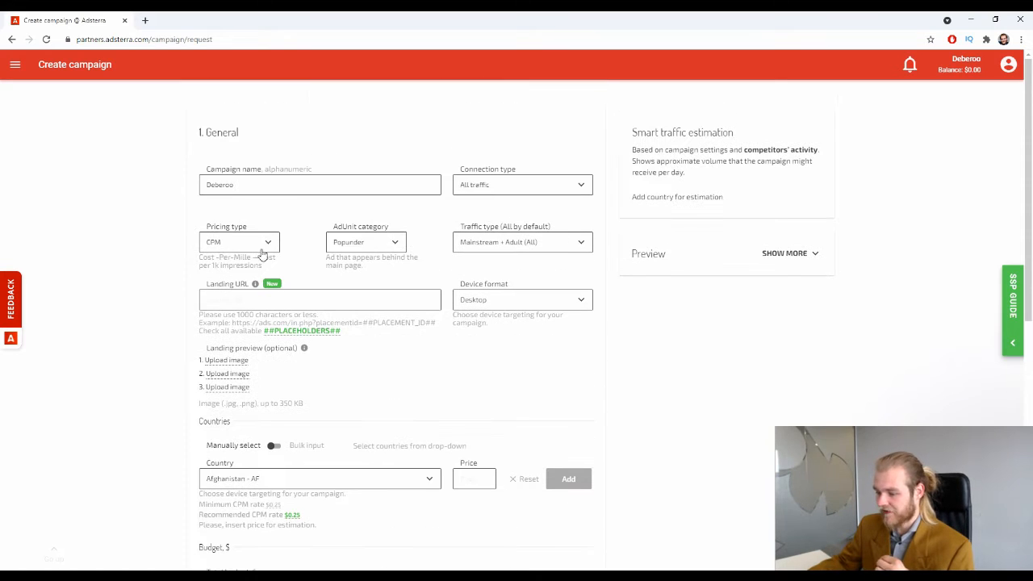
pyautogui.click(263, 240)
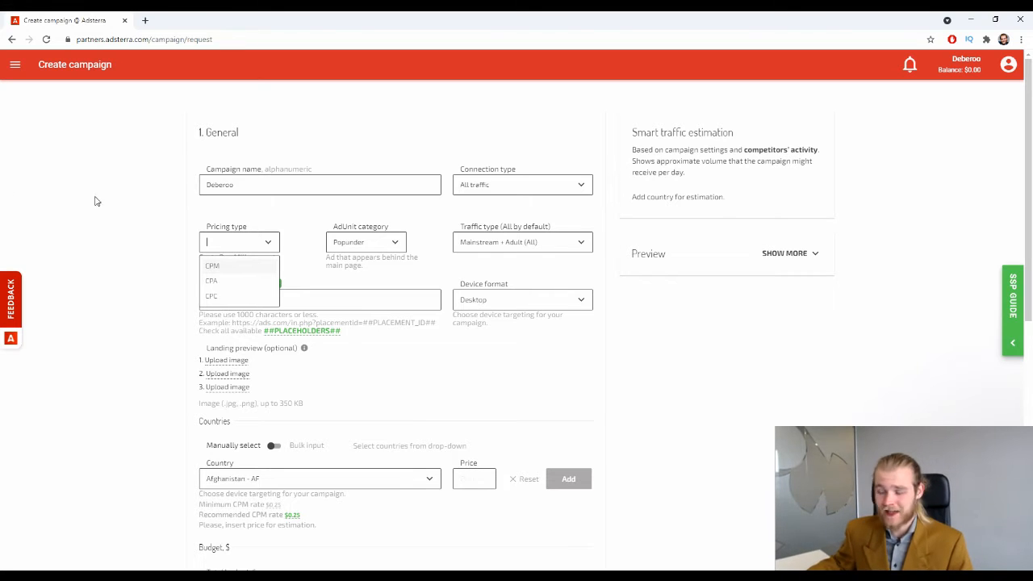
pyautogui.click(230, 264)
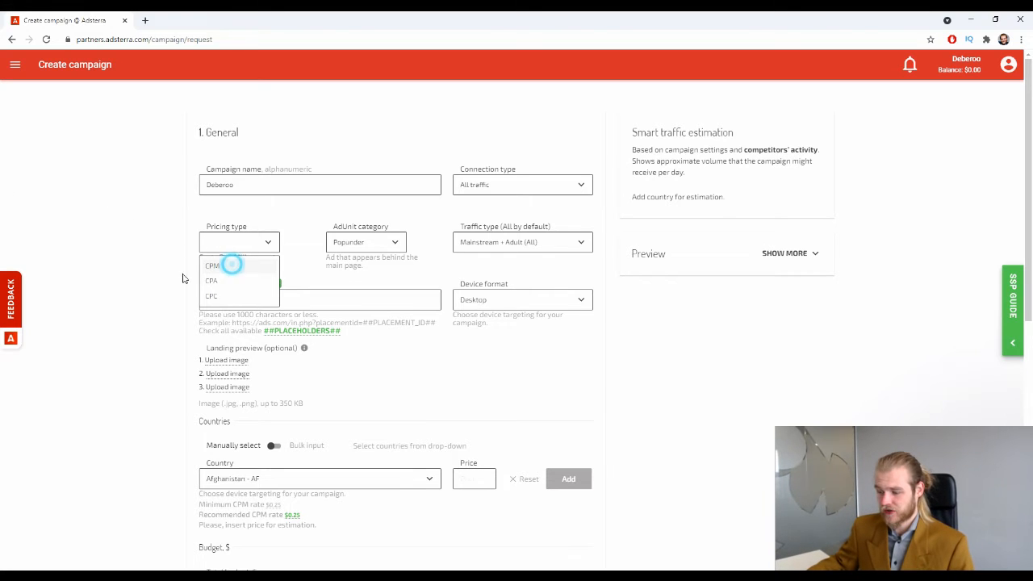
pyautogui.click(226, 266)
pyautogui.click(106, 247)
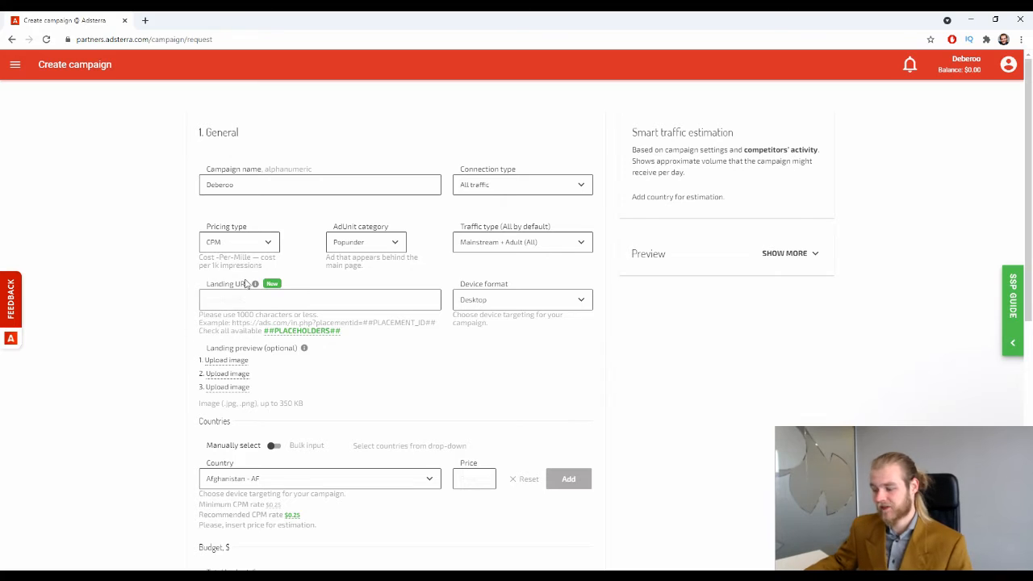
# Step: Set the ad unit category to Push Ads and read the notice about push templates
pyautogui.click(396, 244)
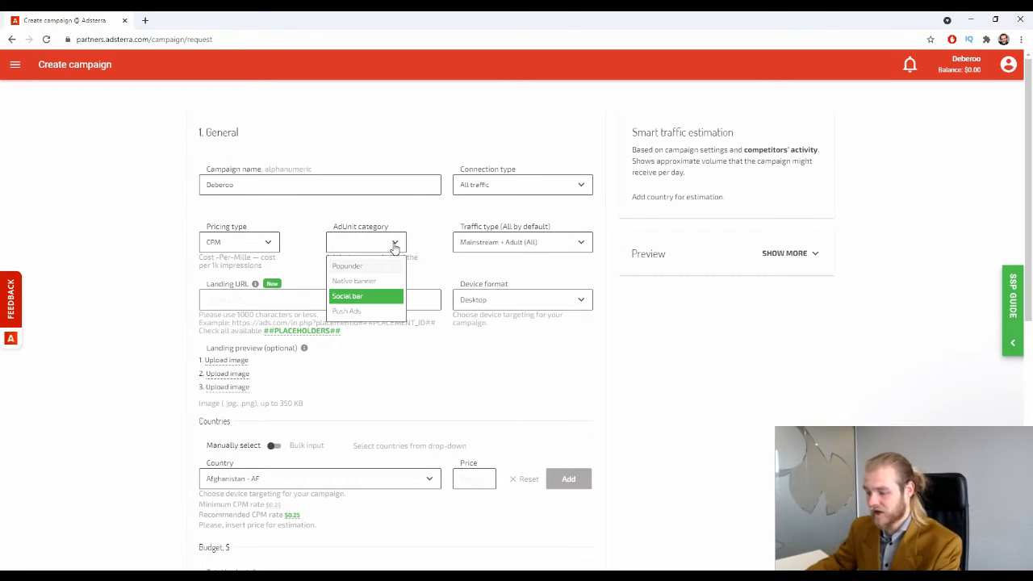
pyautogui.click(358, 313)
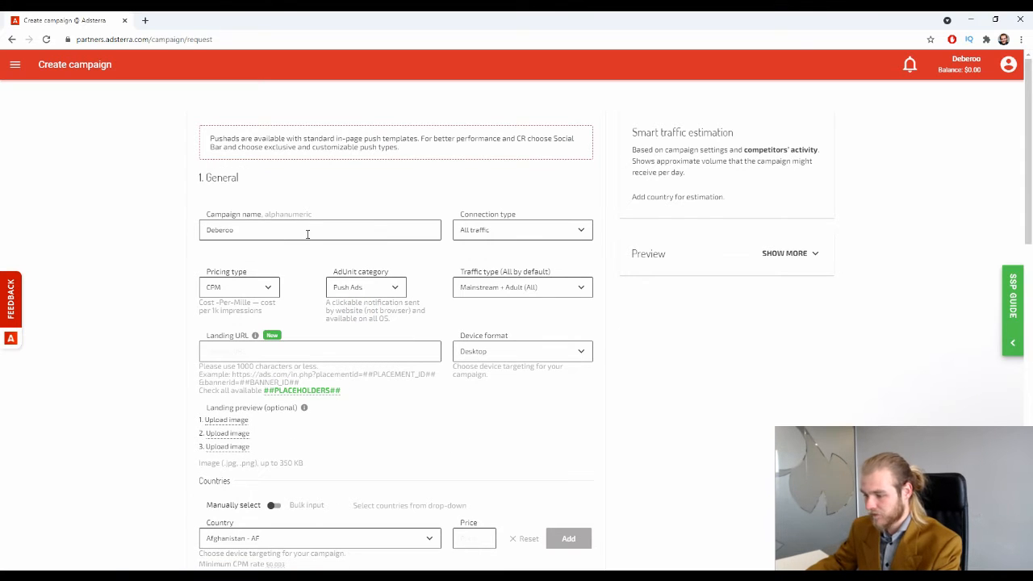
pyautogui.moveTo(208, 136); pyautogui.dragTo(357, 156)
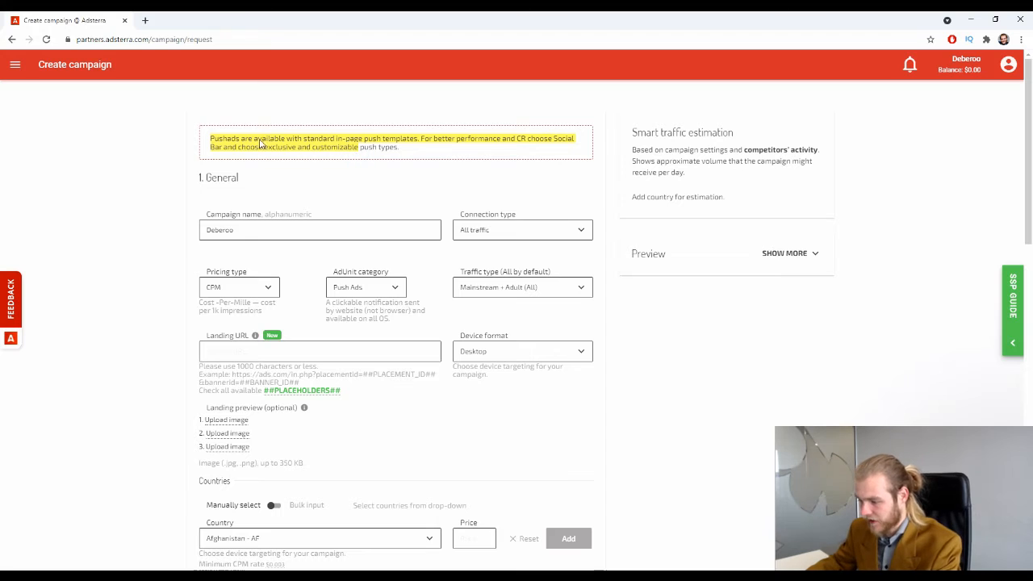
pyautogui.click(184, 134)
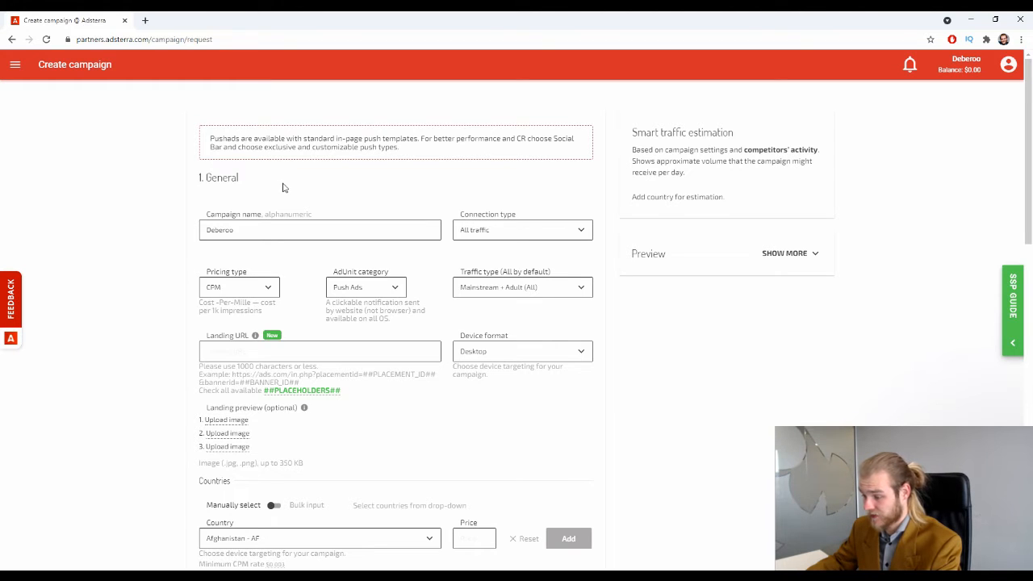
pyautogui.scroll(-2, 308, 165)
pyautogui.scroll(2, 312, 161)
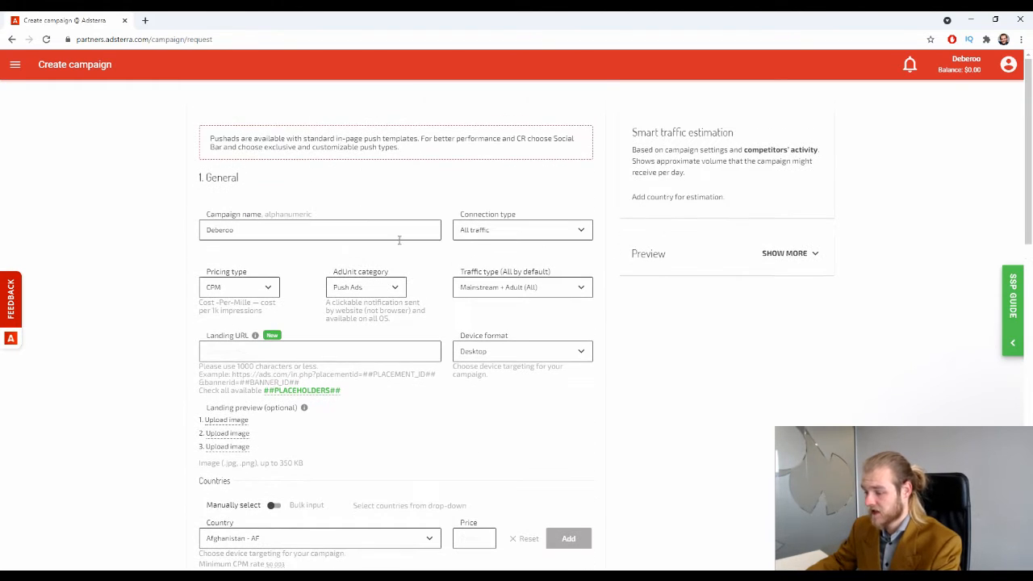
pyautogui.click(396, 288)
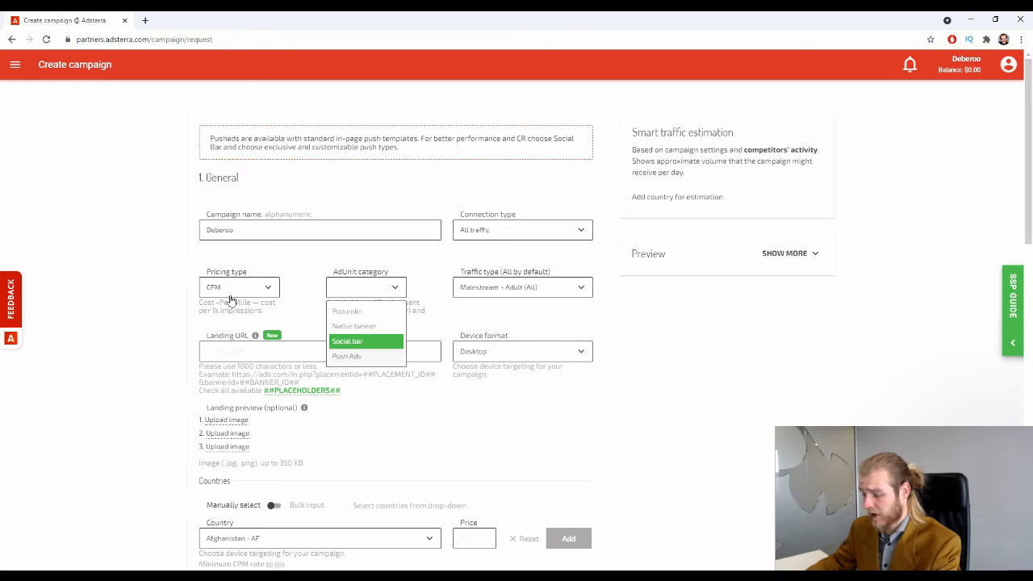
pyautogui.click(346, 356)
pyautogui.scroll(-2, 484, 242)
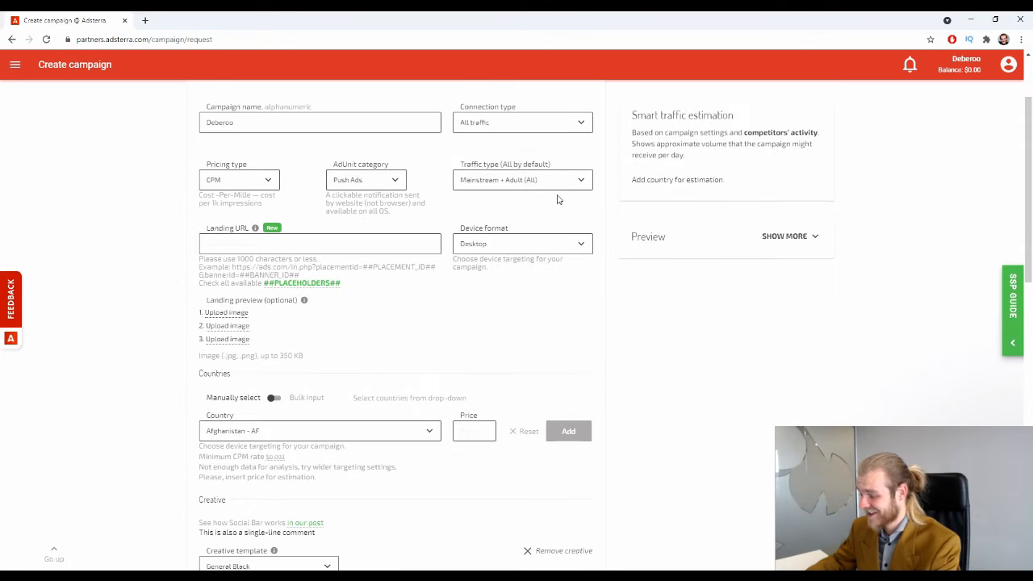
pyautogui.scroll(2, 452, 173)
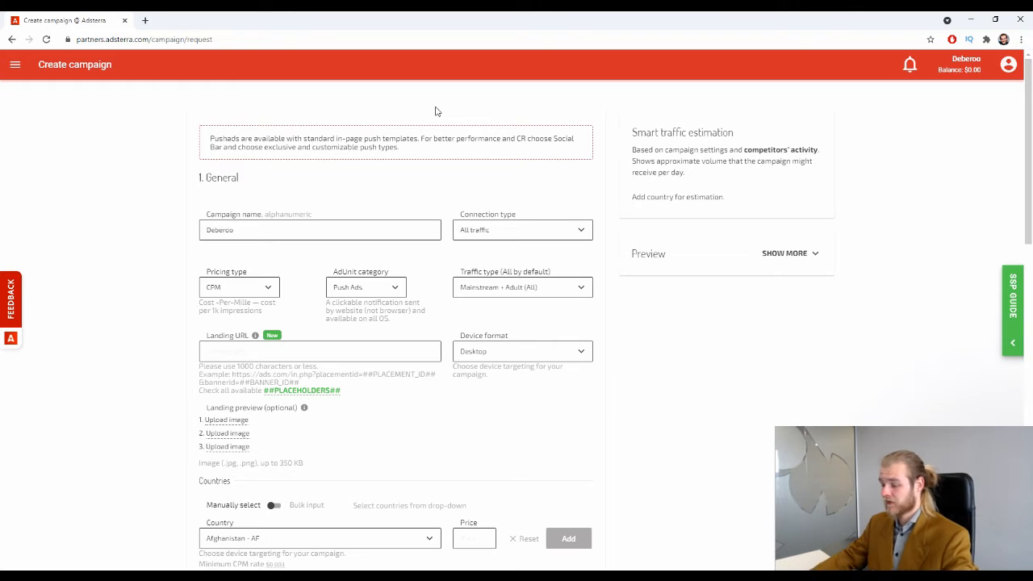
# Step: Restrict the campaign's traffic type to Mainstream
pyautogui.scroll(-2, 462, 166)
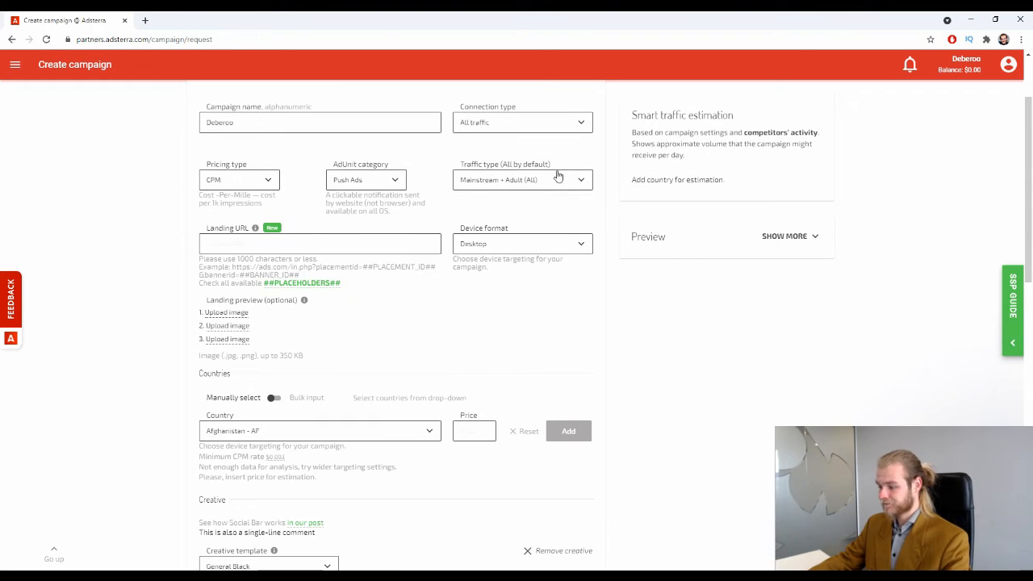
pyautogui.click(581, 179)
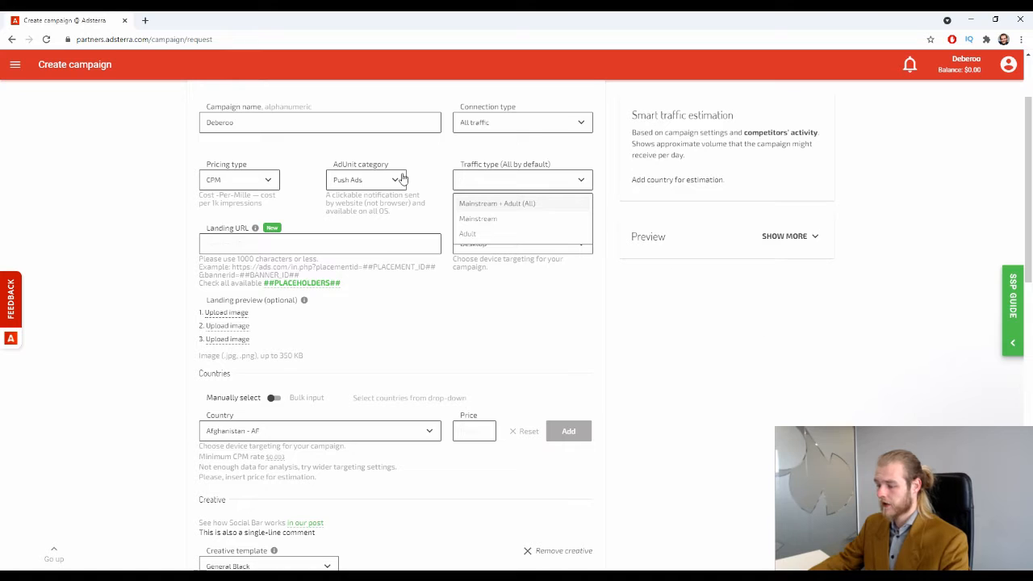
pyautogui.click(539, 219)
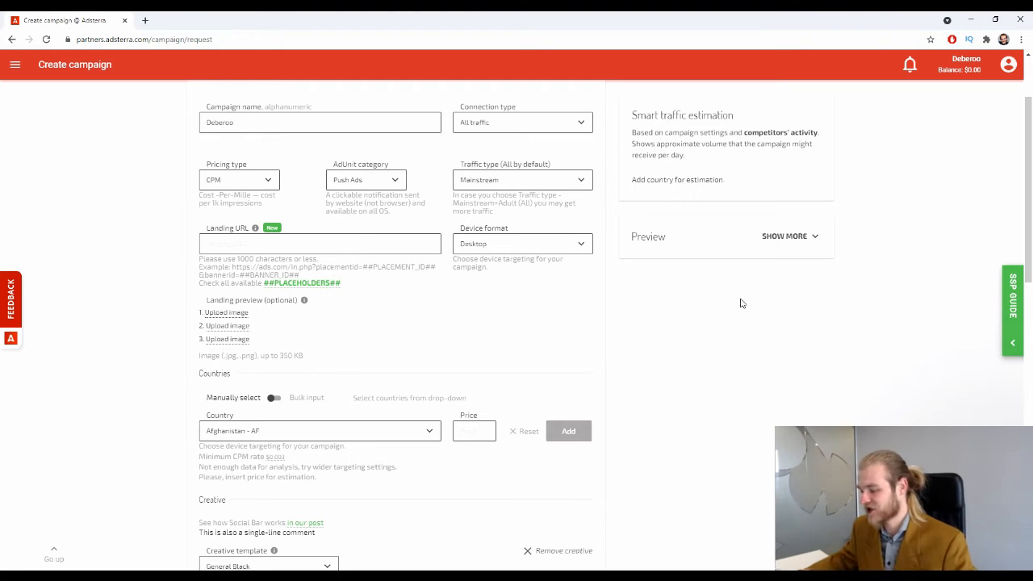
pyautogui.click(520, 178)
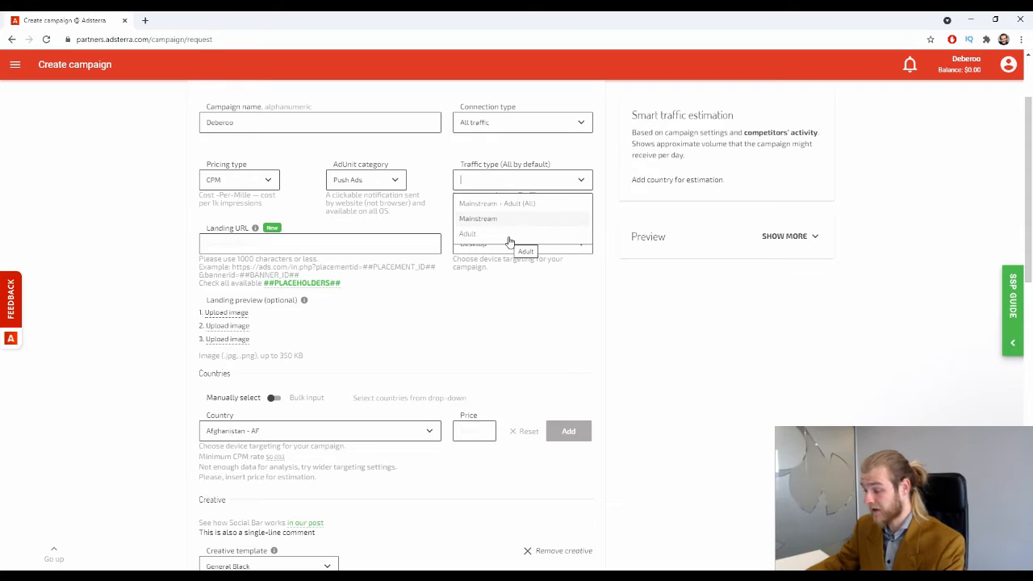
pyautogui.click(677, 320)
pyautogui.scroll(-1, 489, 307)
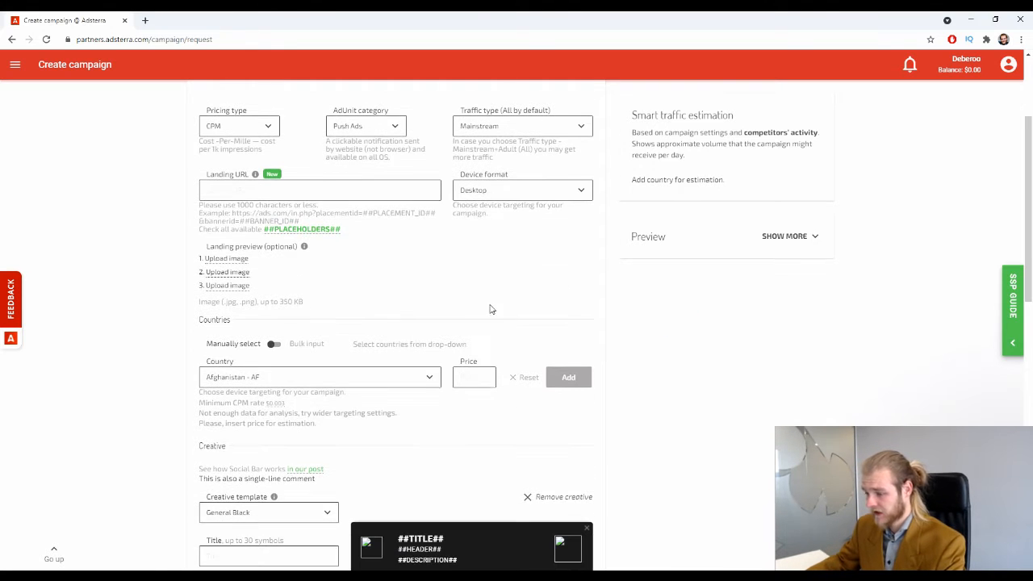
pyautogui.scroll(1, 406, 302)
pyautogui.click(337, 251)
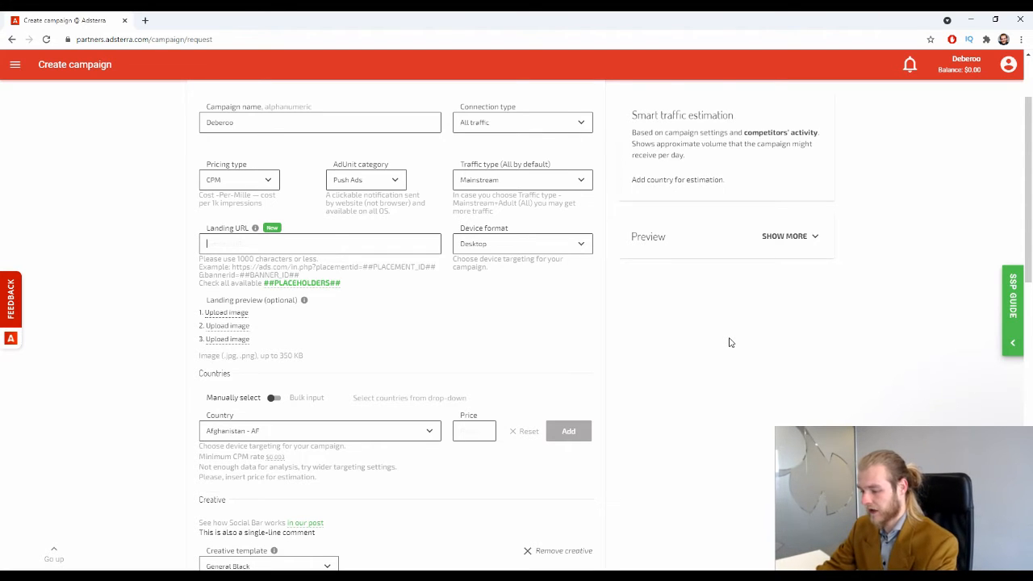
pyautogui.write('deberoo.com/')
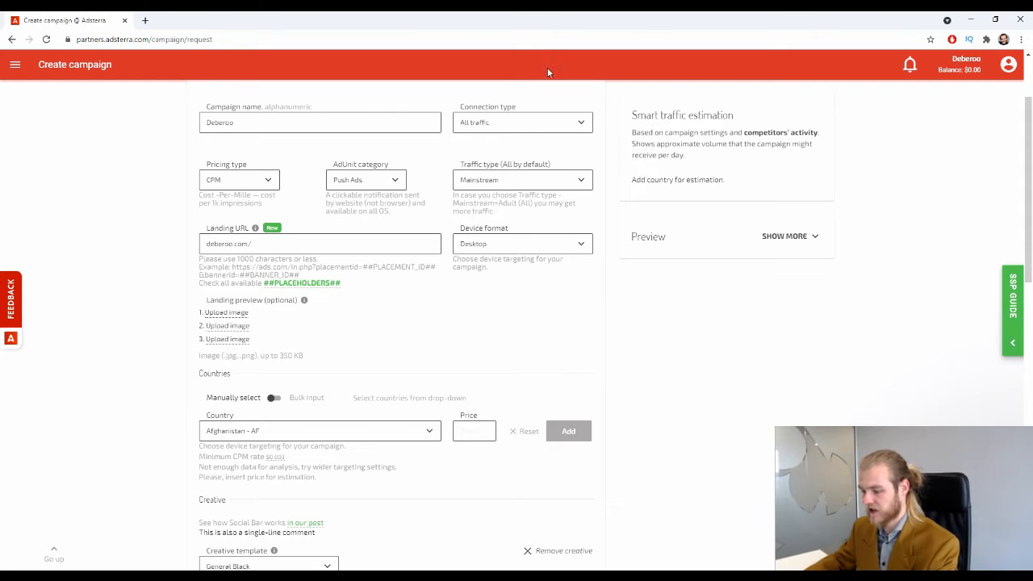
pyautogui.click(203, 248)
pyautogui.moveTo(253, 234)
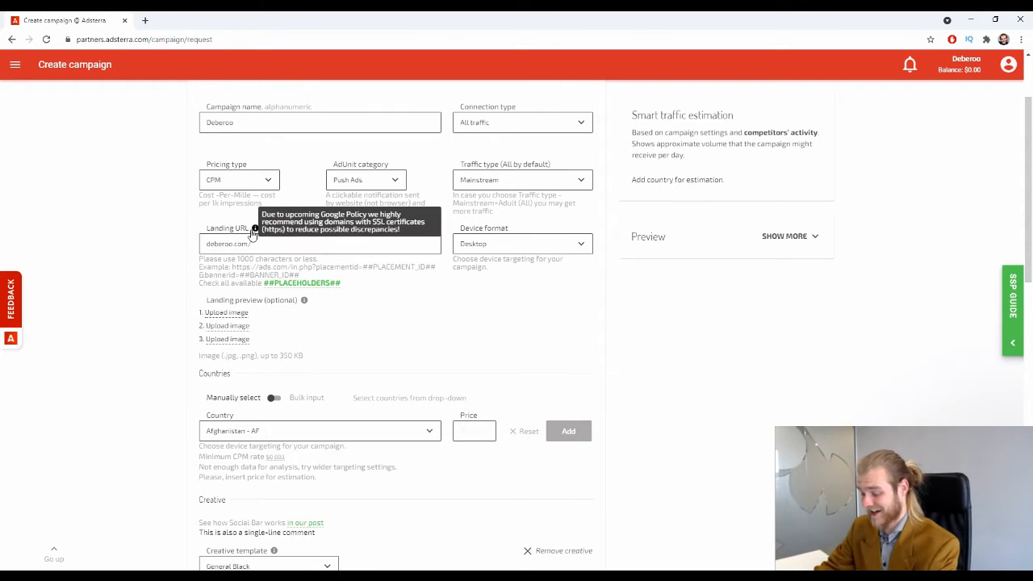
pyautogui.write('https:')
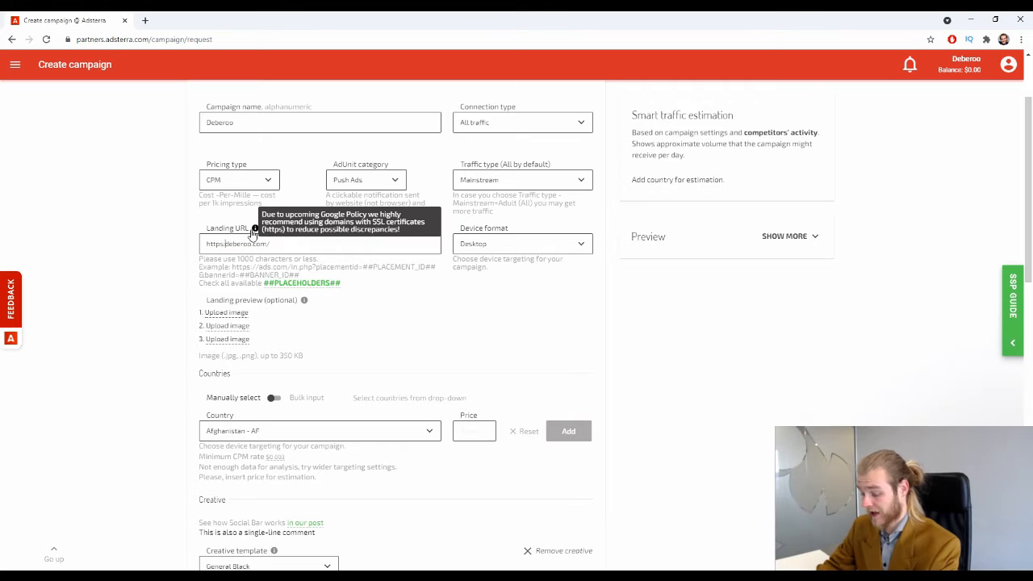
pyautogui.write('//')
pyautogui.click(90, 321)
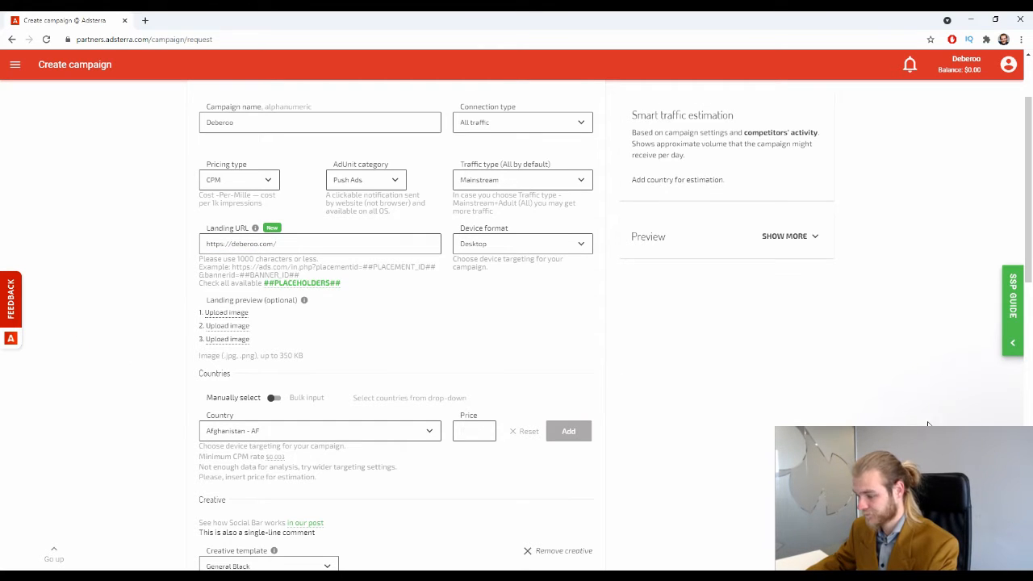
# Step: Review the device formats, try Mobile for the campaign and switch back to Desktop
pyautogui.click(540, 246)
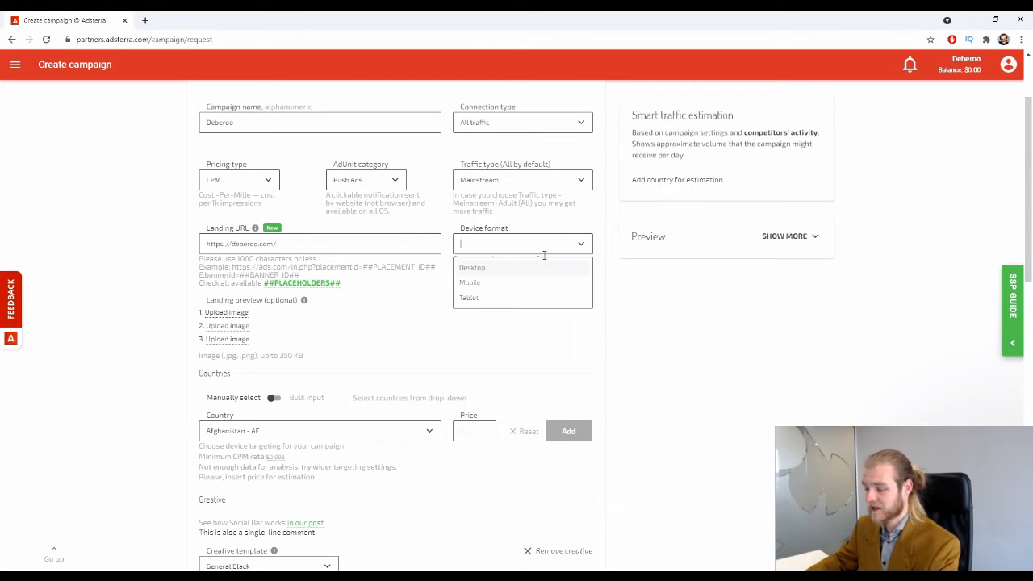
pyautogui.scroll(-5, 499, 308)
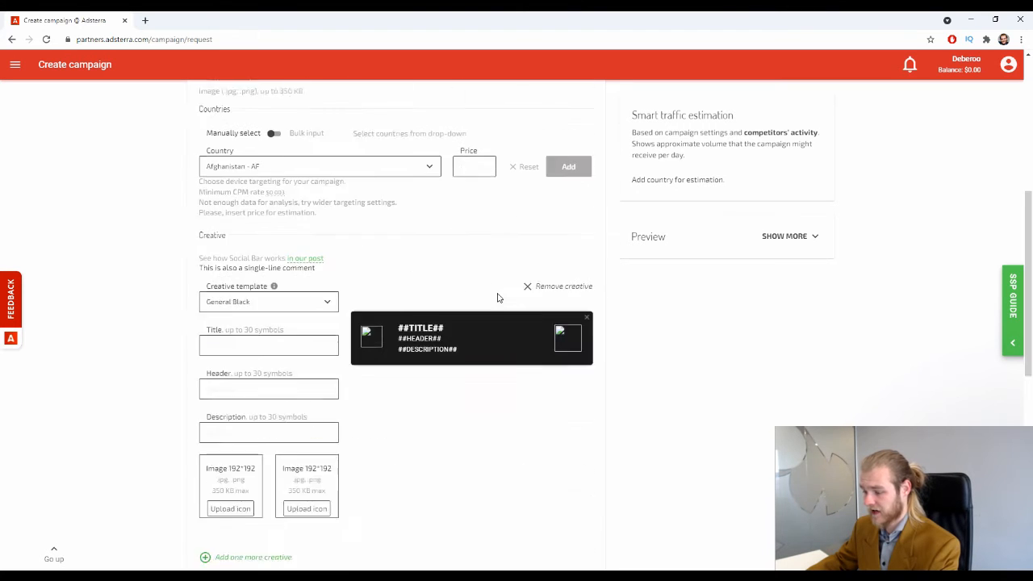
pyautogui.scroll(6, 499, 303)
pyautogui.click(542, 386)
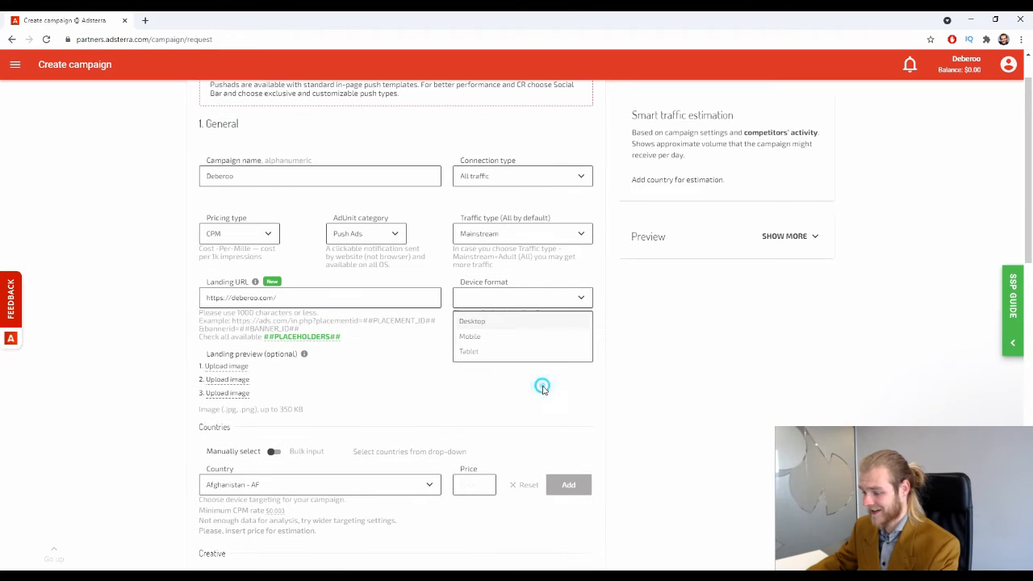
pyautogui.click(574, 289)
pyautogui.click(493, 321)
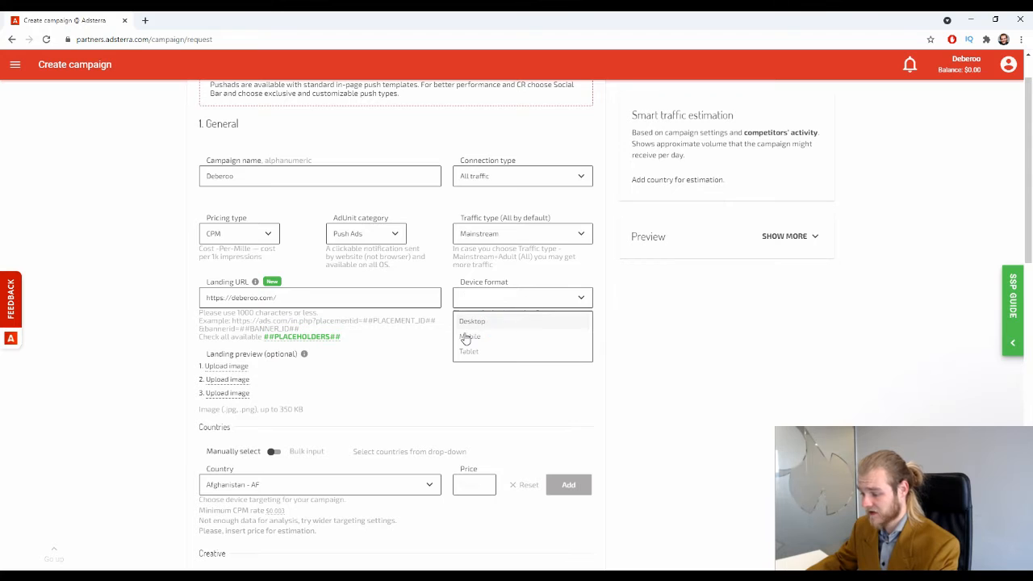
pyautogui.click(465, 336)
pyautogui.click(517, 299)
pyautogui.click(495, 328)
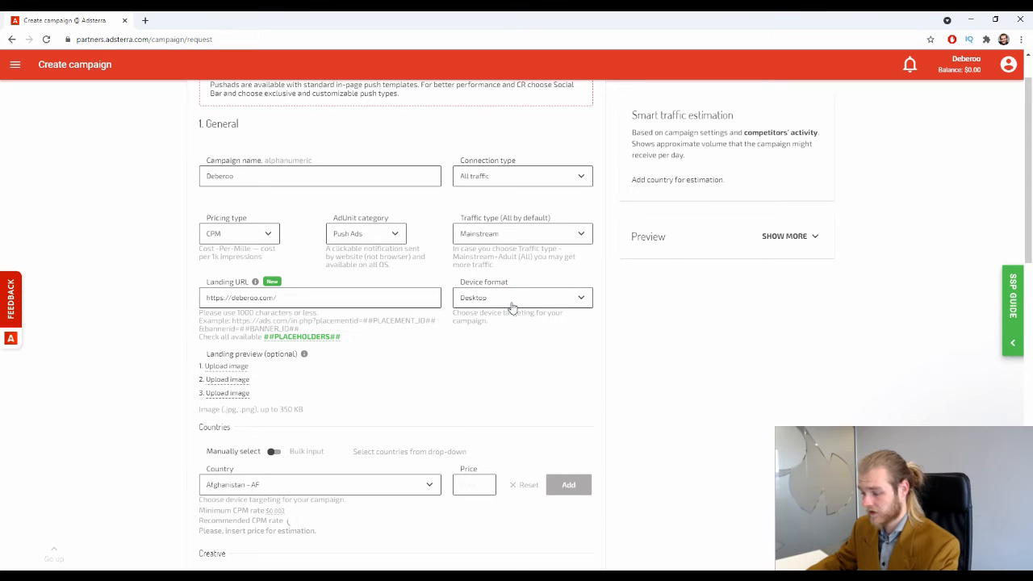
pyautogui.click(511, 303)
pyautogui.click(723, 358)
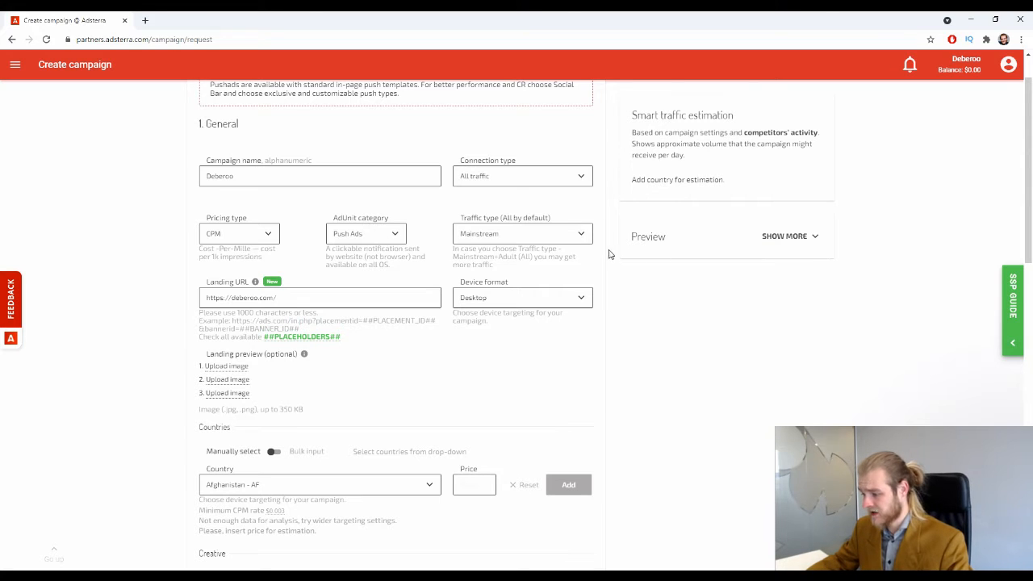
# Step: Check the default note and the available options for the traffic type again
pyautogui.moveTo(504, 219); pyautogui.dragTo(556, 220)
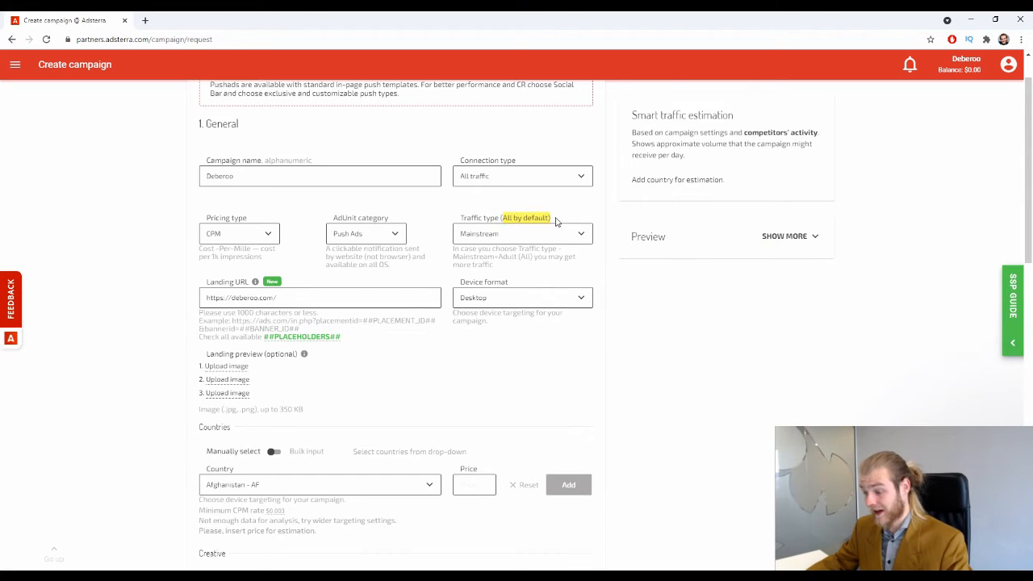
pyautogui.click(564, 219)
pyautogui.click(531, 238)
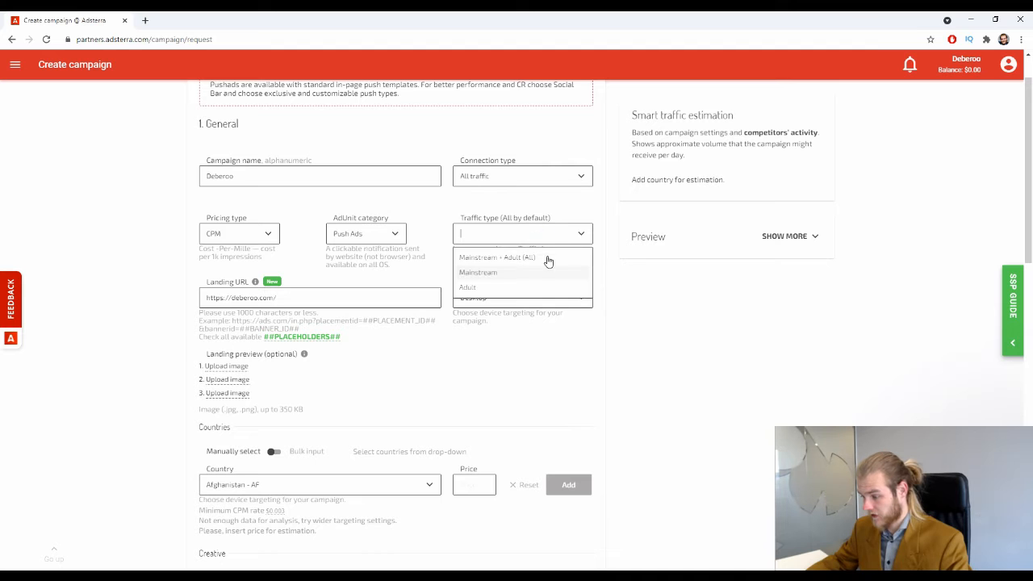
pyautogui.click(645, 318)
# Step: Set the campaign's device format to Mobile
pyautogui.scroll(-2, 487, 234)
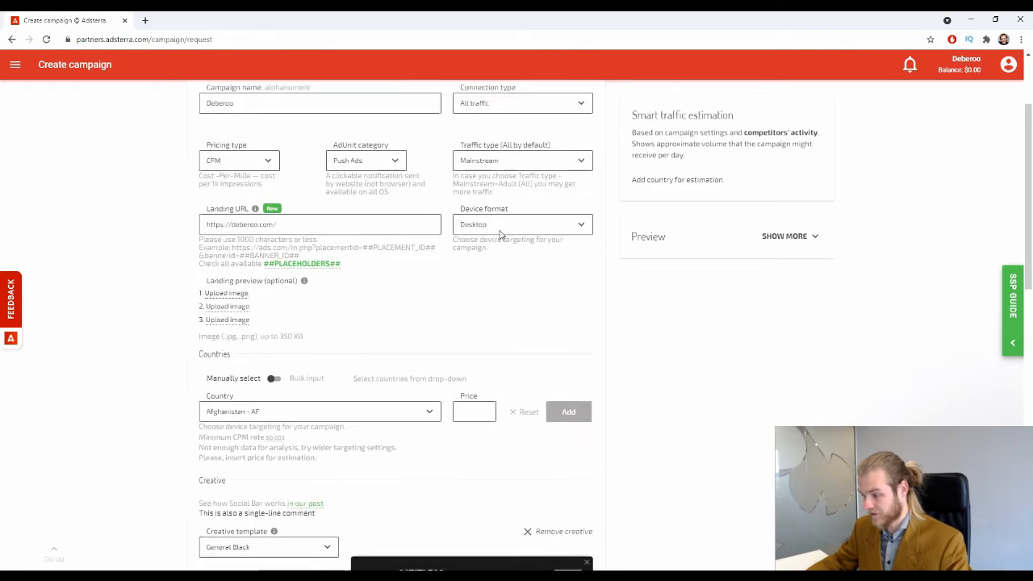
pyautogui.scroll(1, 497, 190)
pyautogui.click(540, 242)
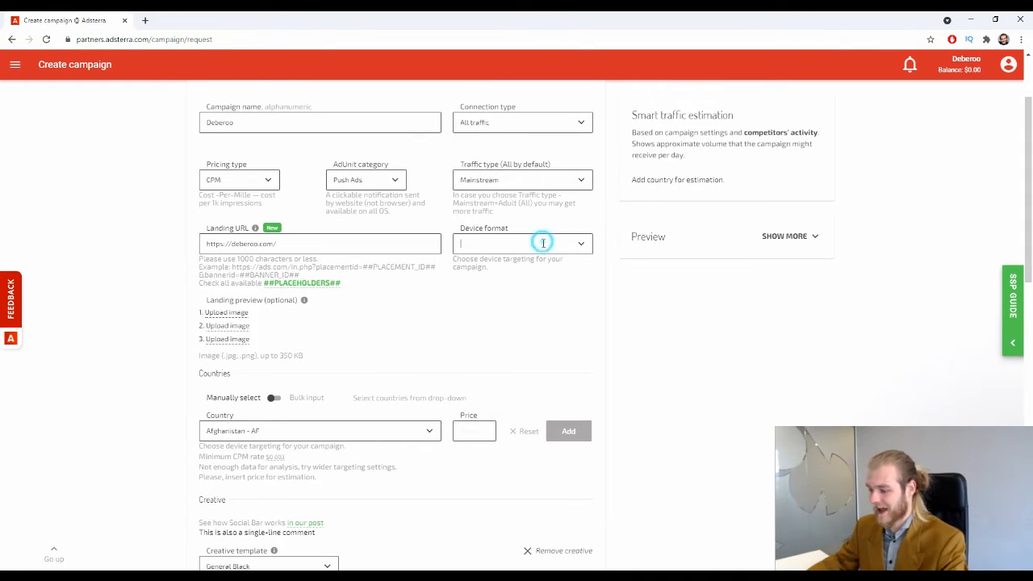
pyautogui.click(472, 267)
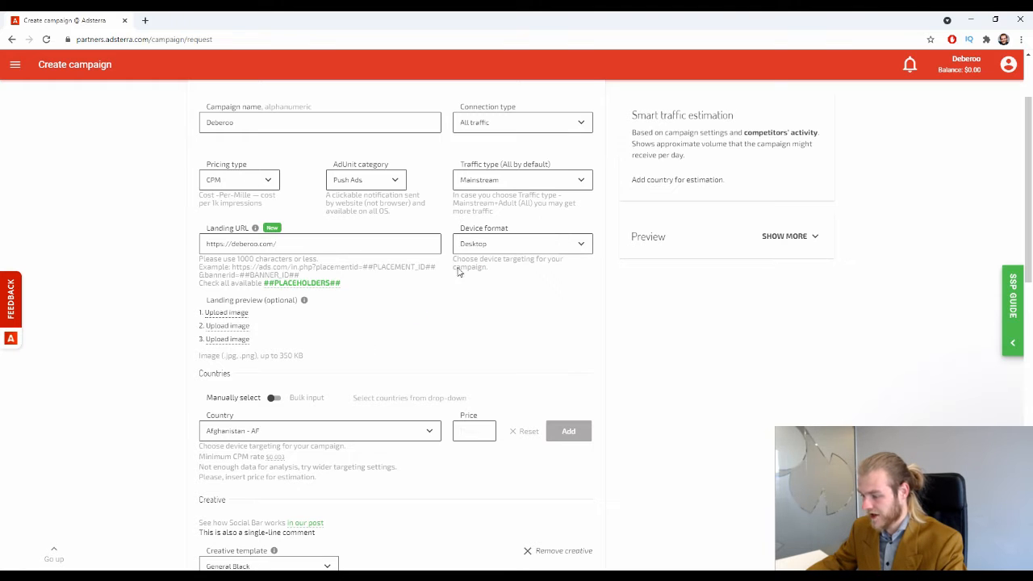
pyautogui.click(520, 240)
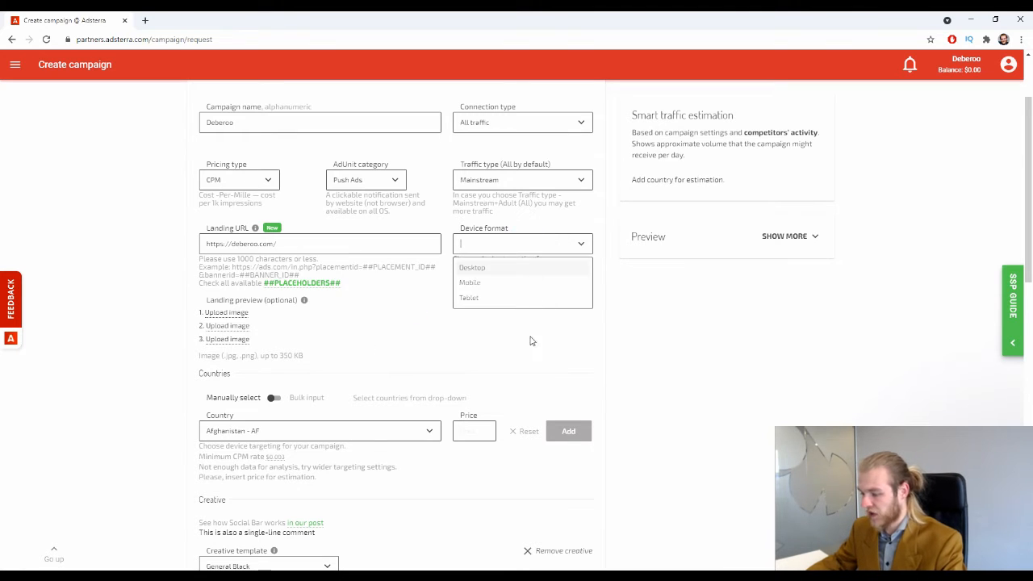
pyautogui.click(476, 284)
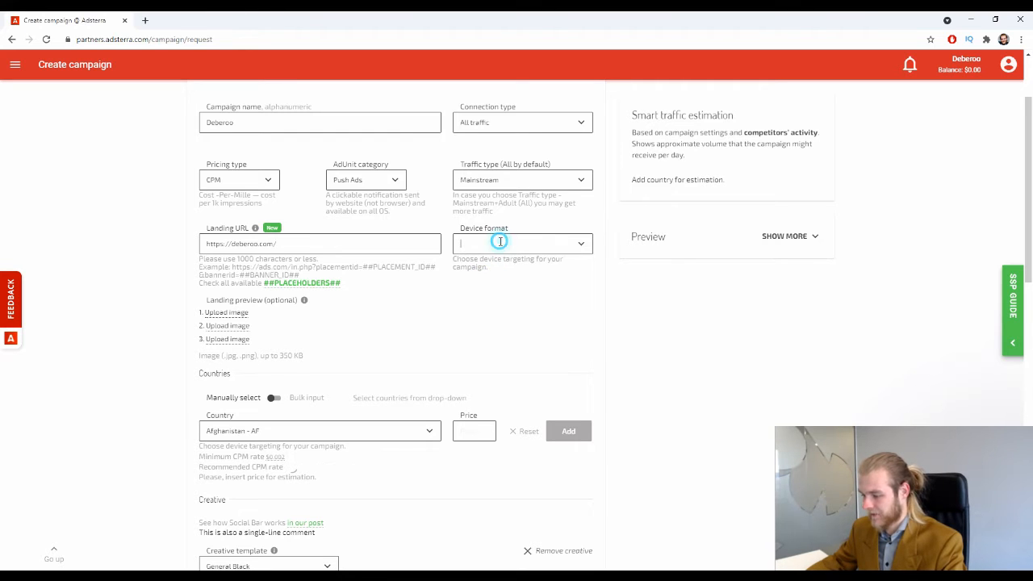
# Step: Set the campaign's device format to Desktop and check the note on the optional landing preview
pyautogui.click(498, 241)
pyautogui.click(485, 270)
pyautogui.scroll(-1, 427, 258)
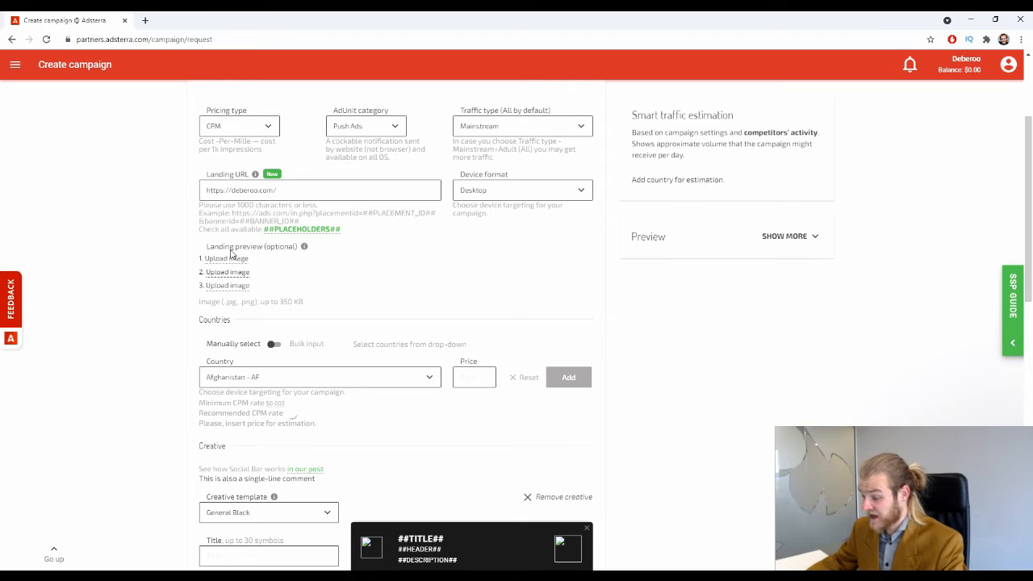
pyautogui.moveTo(303, 249)
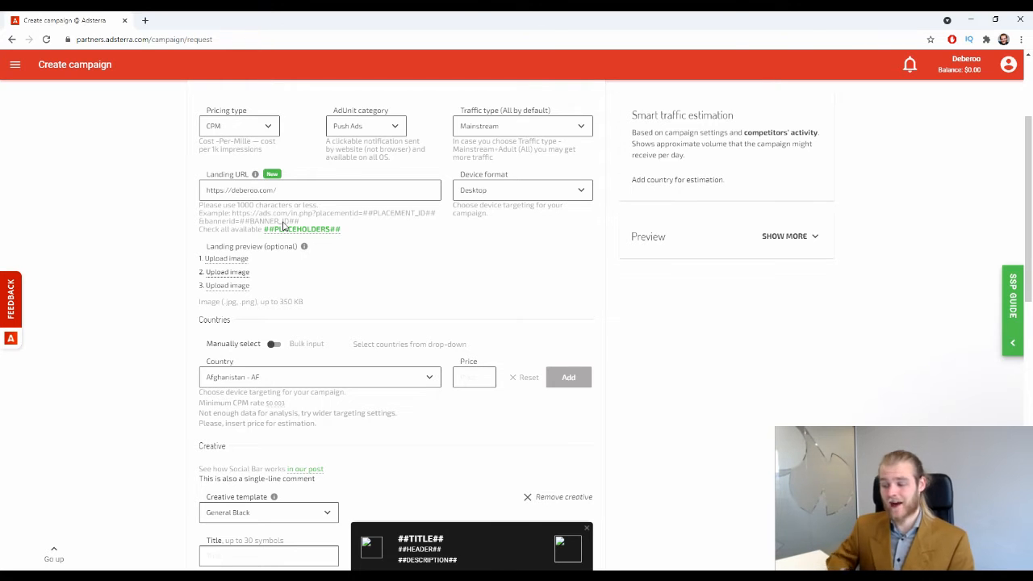
# Step: Try the bulk country-code input for the campaign's countries and switch back to manual selection
pyautogui.scroll(-2, 307, 219)
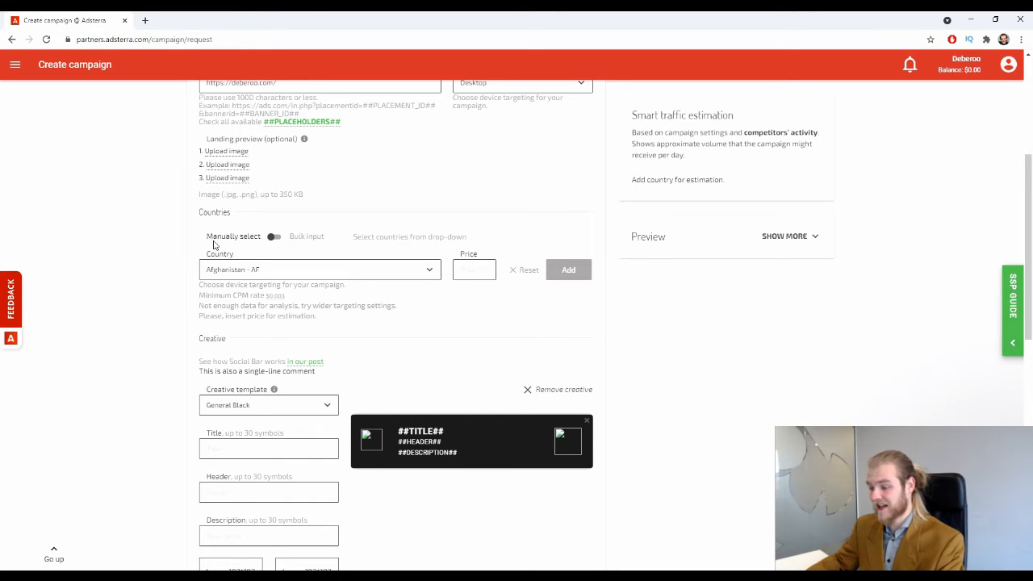
pyautogui.click(273, 238)
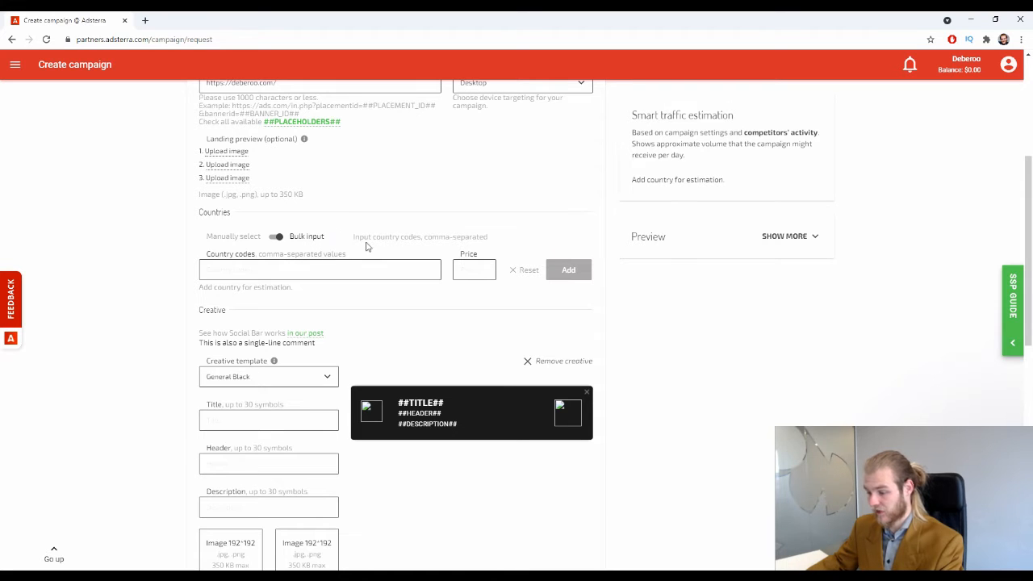
pyautogui.click(276, 237)
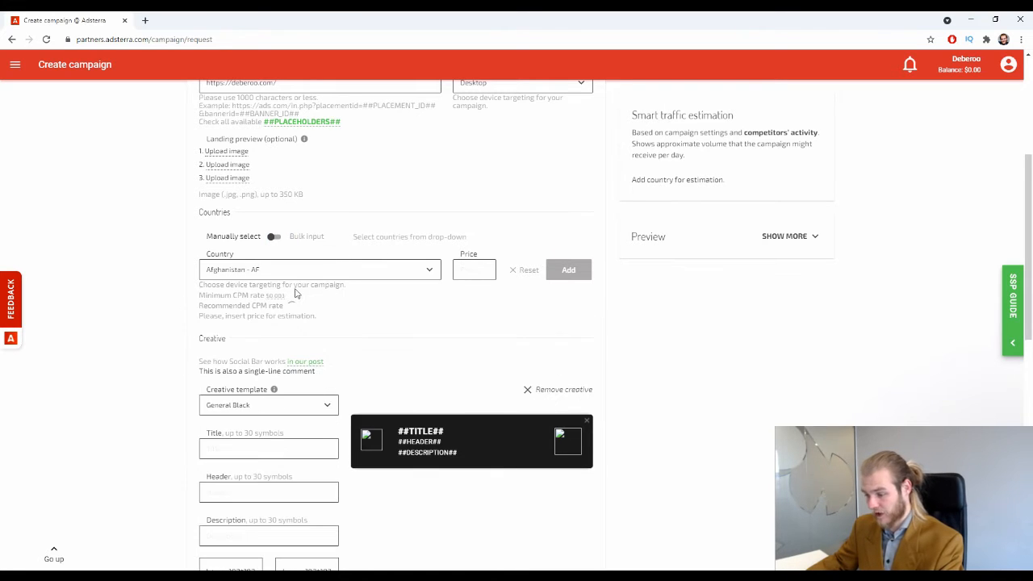
# Step: Choose Mexico - MX as the target country, apply the recommended CPM rate of $0.1 and check the expected volume
pyautogui.scroll(-1, 283, 255)
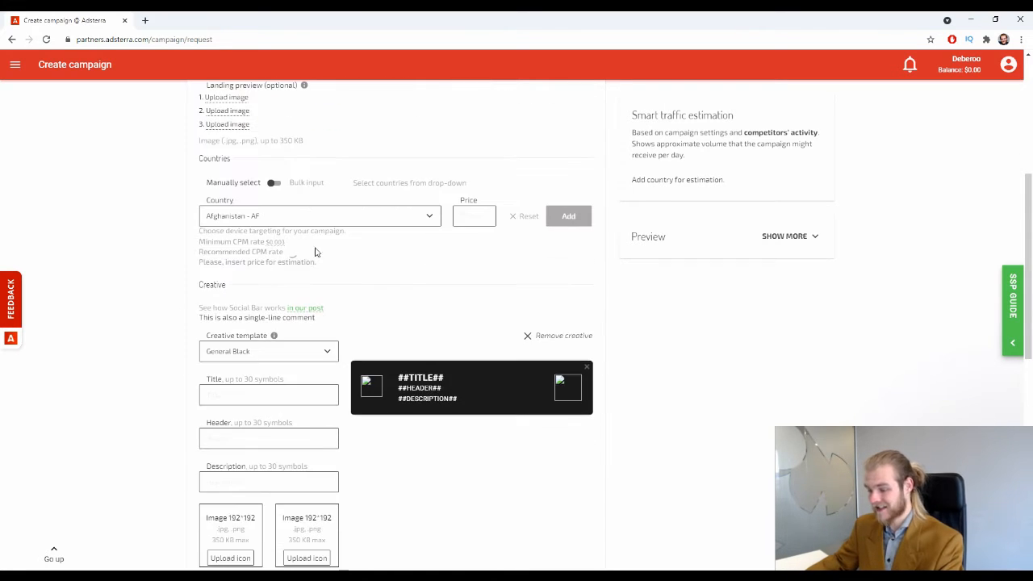
pyautogui.click(341, 214)
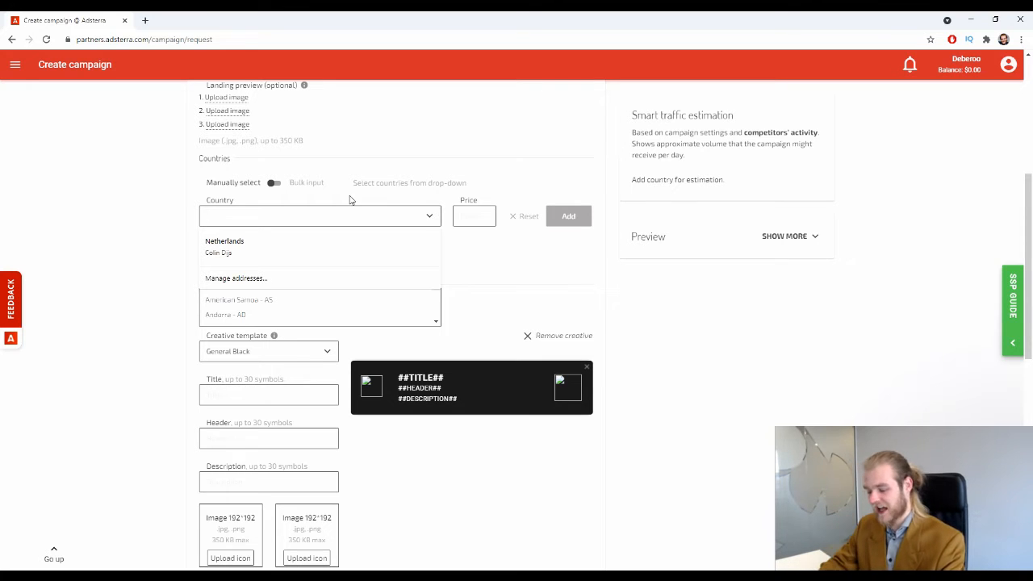
pyautogui.write('mexic')
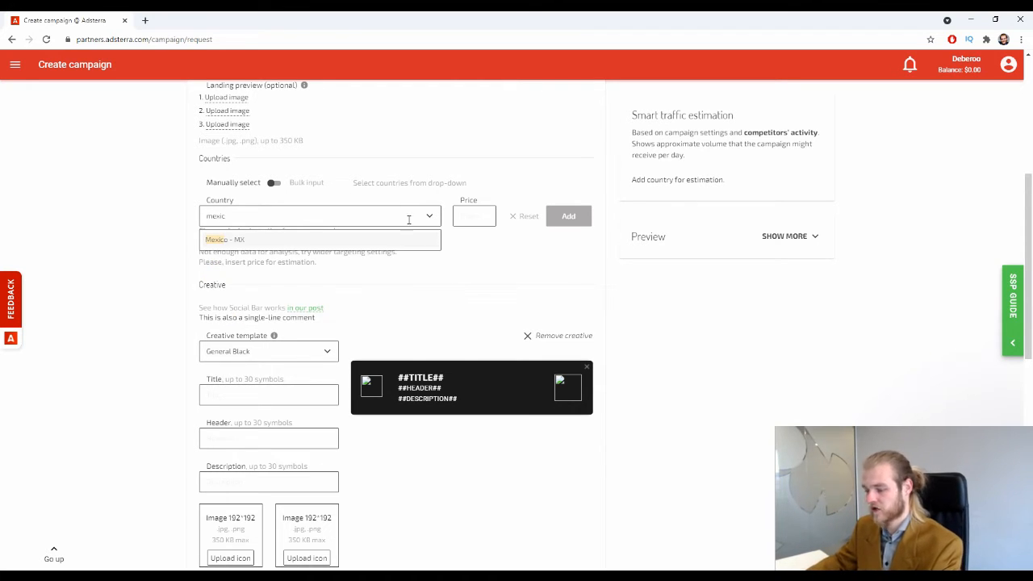
pyautogui.click(277, 239)
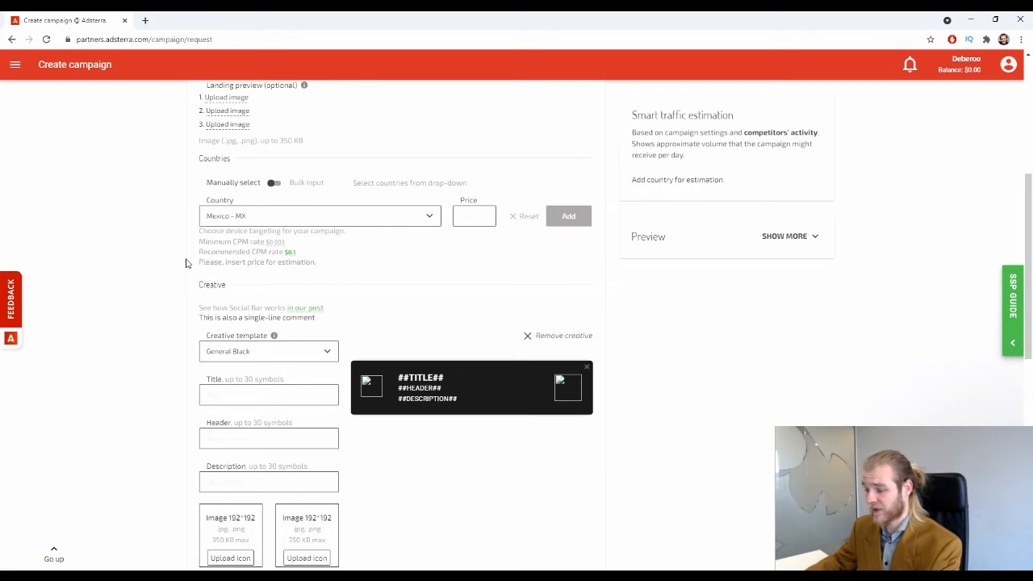
pyautogui.click(290, 251)
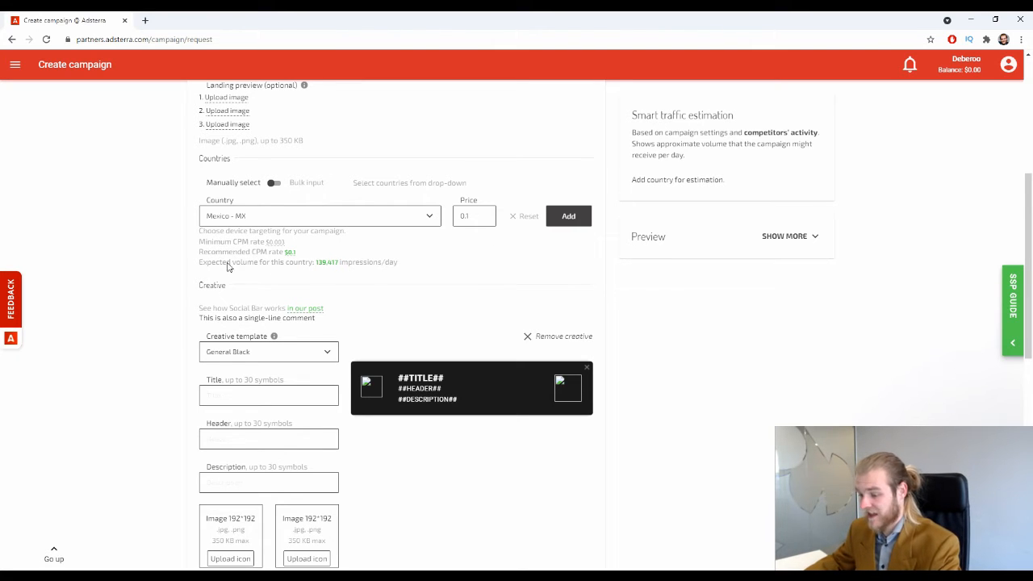
pyautogui.moveTo(211, 262); pyautogui.dragTo(278, 264)
pyautogui.click(317, 271)
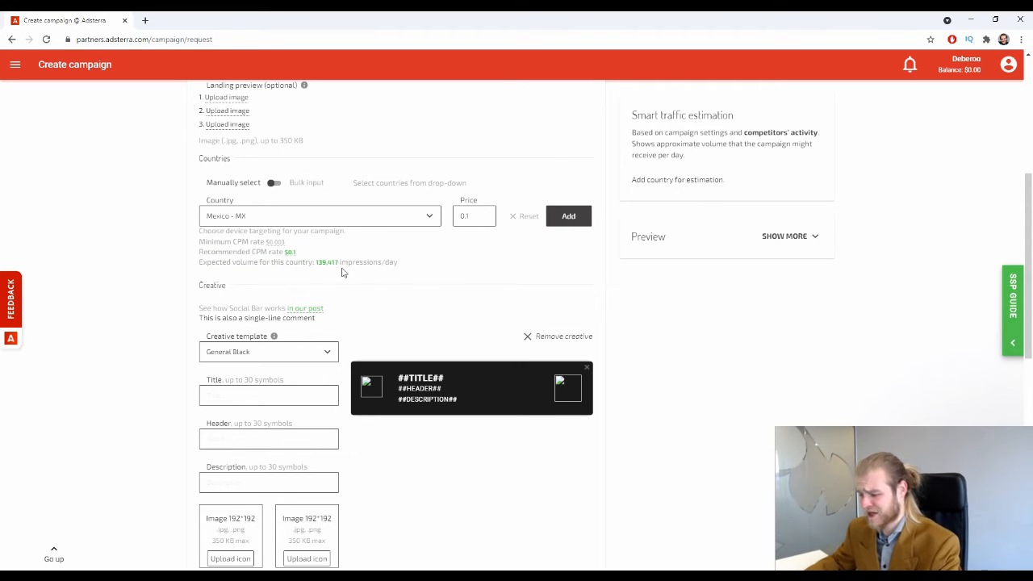
# Step: Try a price of 0.11 for Mexico, compare the expected volume and set the price back to 0.10
pyautogui.click(489, 215)
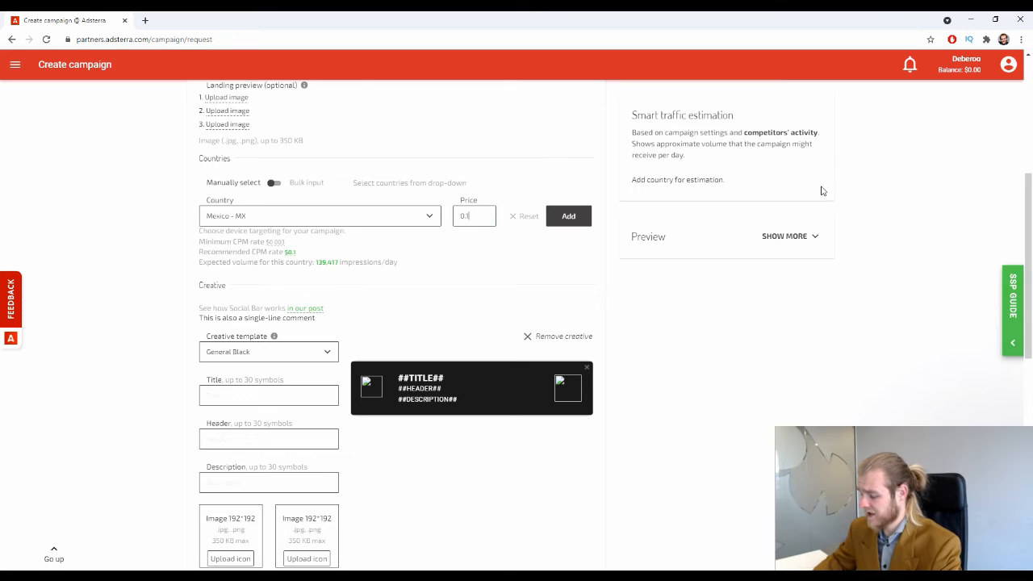
pyautogui.write('1')
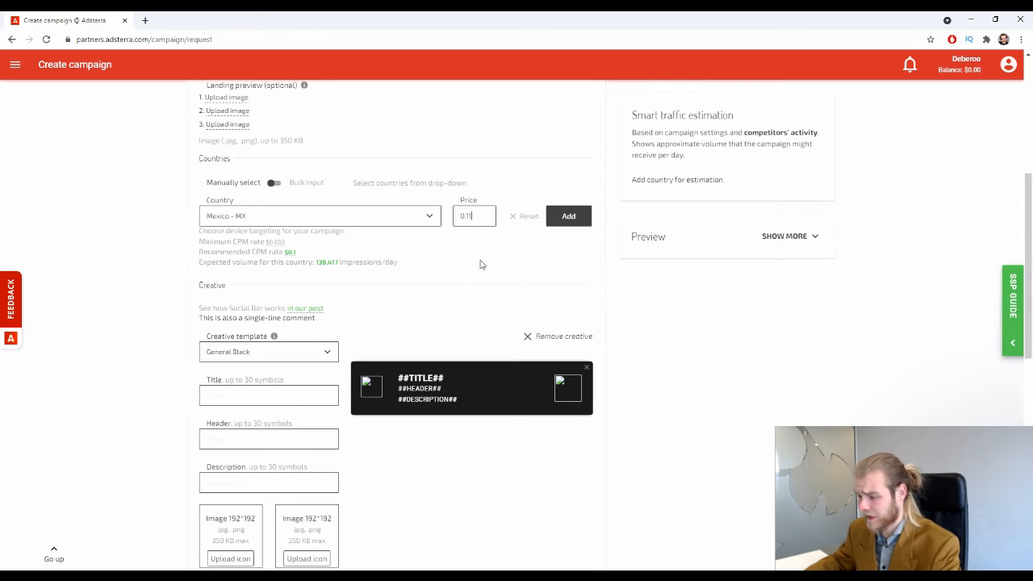
pyautogui.moveTo(314, 263); pyautogui.dragTo(342, 269)
pyautogui.click(357, 265)
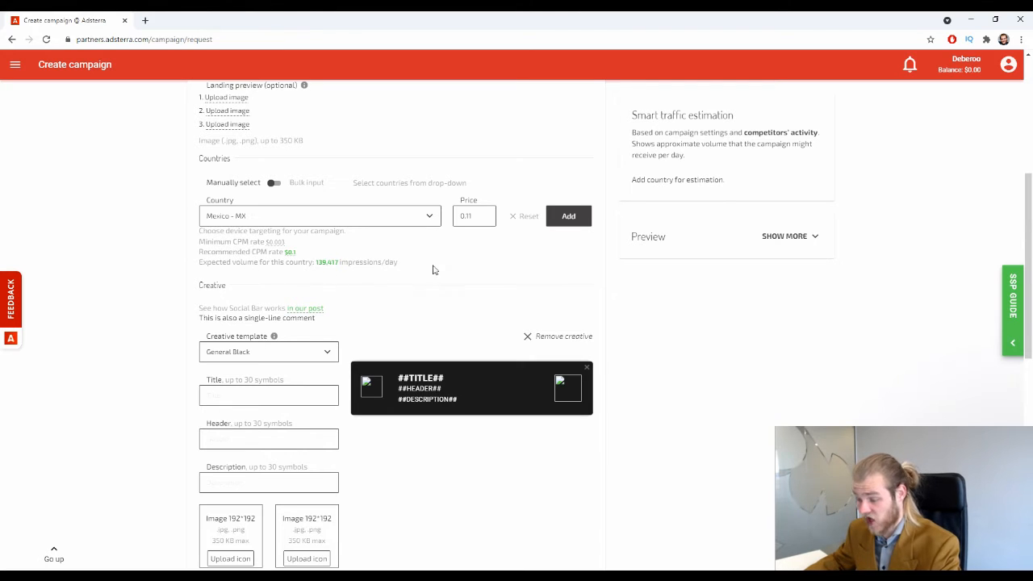
pyautogui.press('BackSpace')
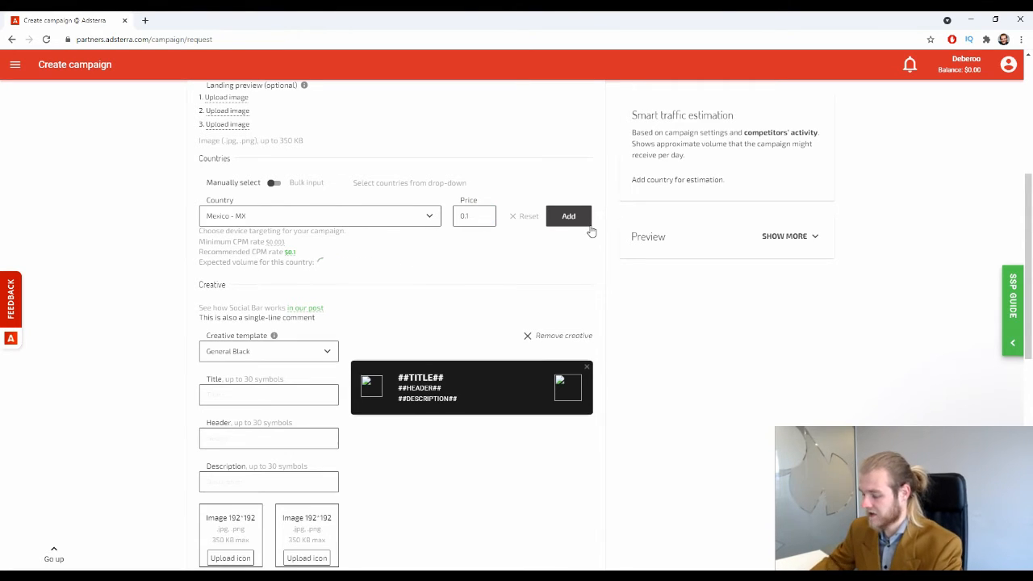
pyautogui.write('0.10')
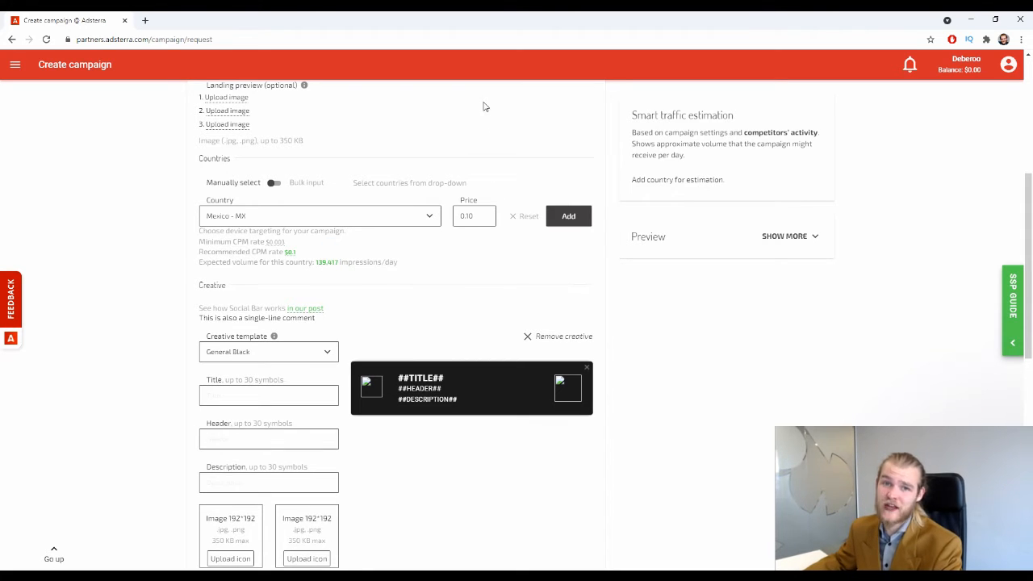
pyautogui.scroll(-2, 179, 208)
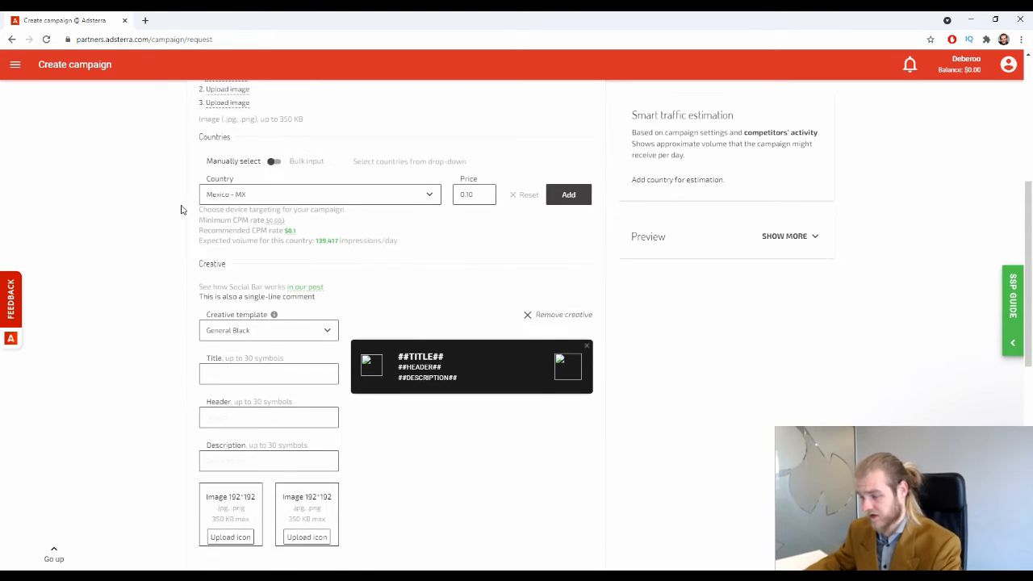
pyautogui.scroll(1, 210, 208)
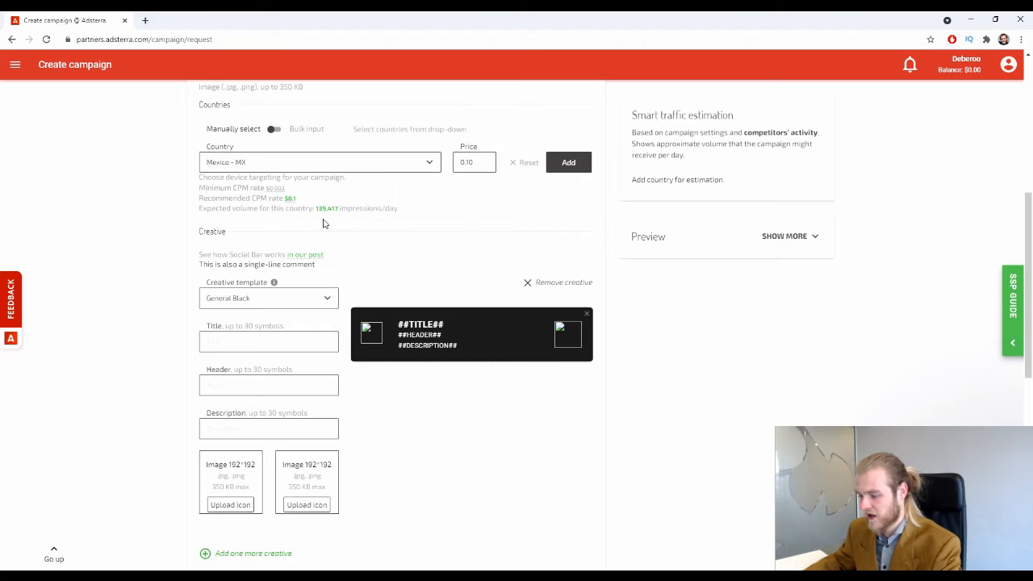
# Step: Try a price of 0.09 for Mexico to check its expected daily impressions
pyautogui.click(477, 162)
pyautogui.press('BackSpace')
pyautogui.press('BackSpace')
pyautogui.write('09')
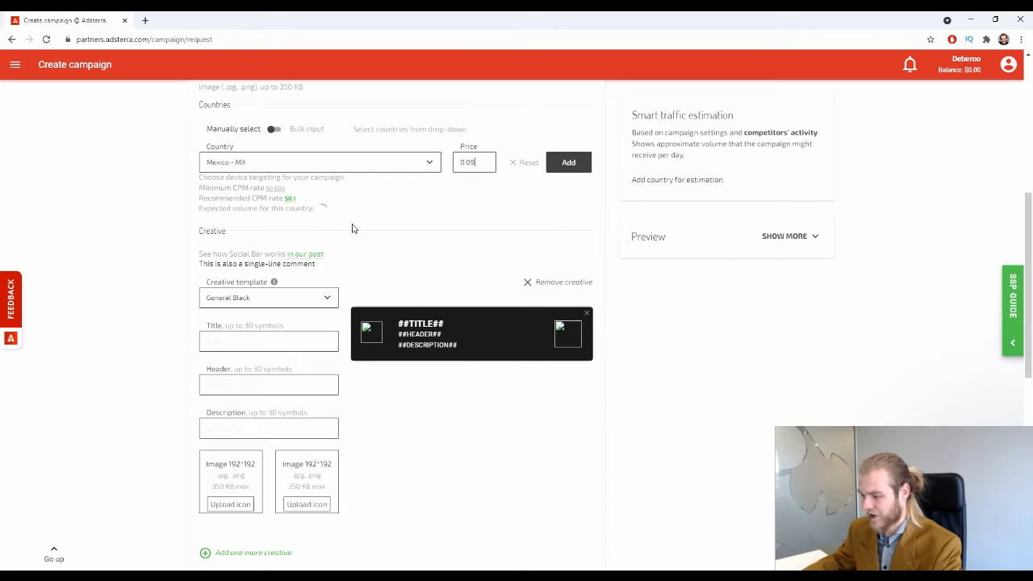
pyautogui.scroll(1, 331, 242)
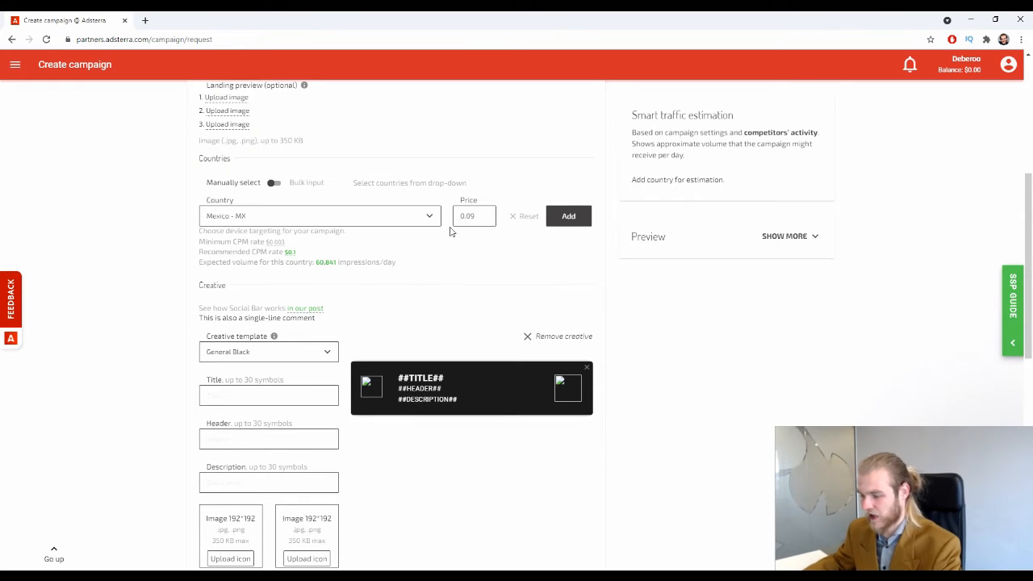
# Step: Apply the recommended $0.1 rate for Mexico and add the country to the campaign
pyautogui.click(290, 252)
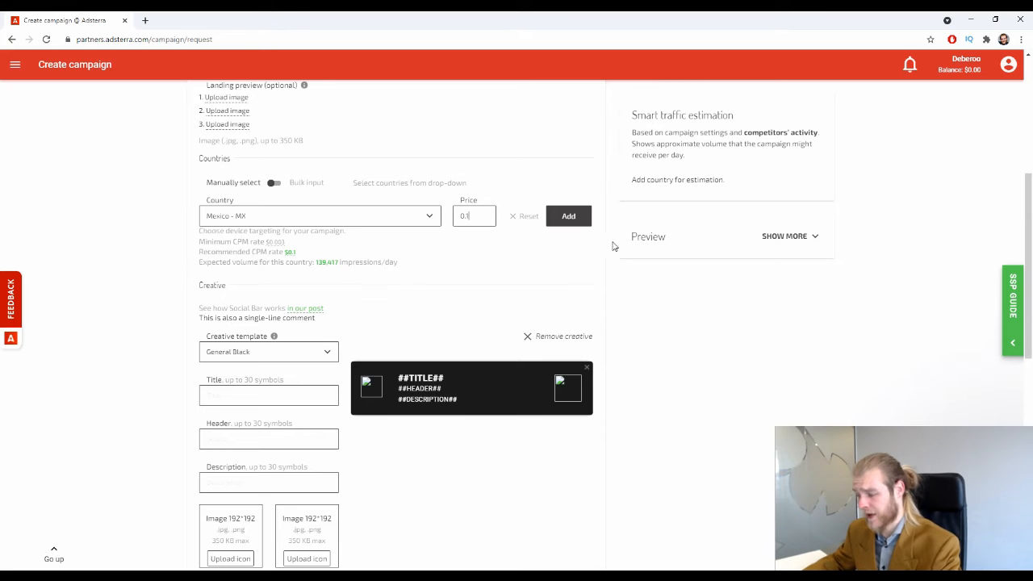
pyautogui.click(582, 216)
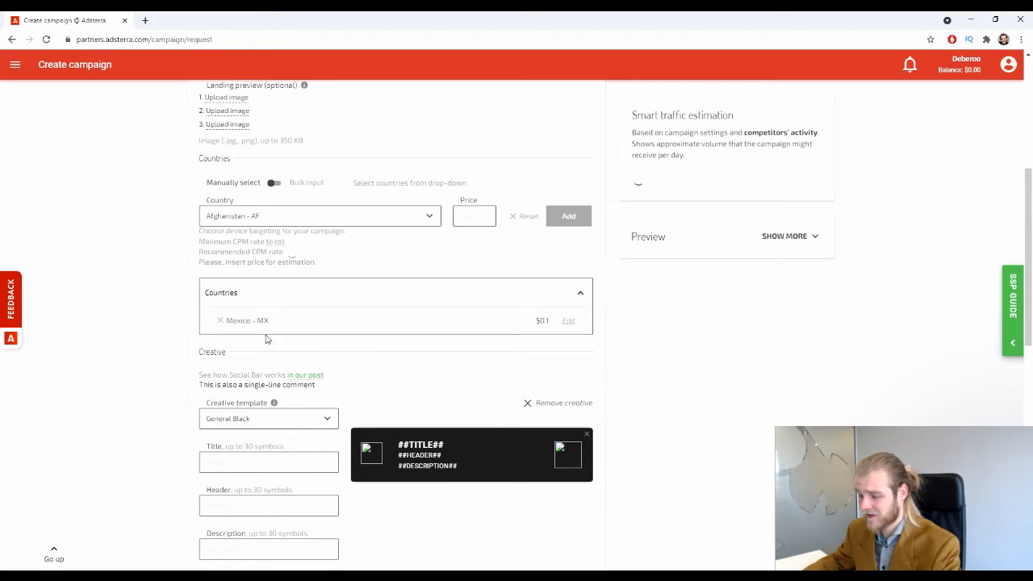
pyautogui.scroll(-1, 234, 251)
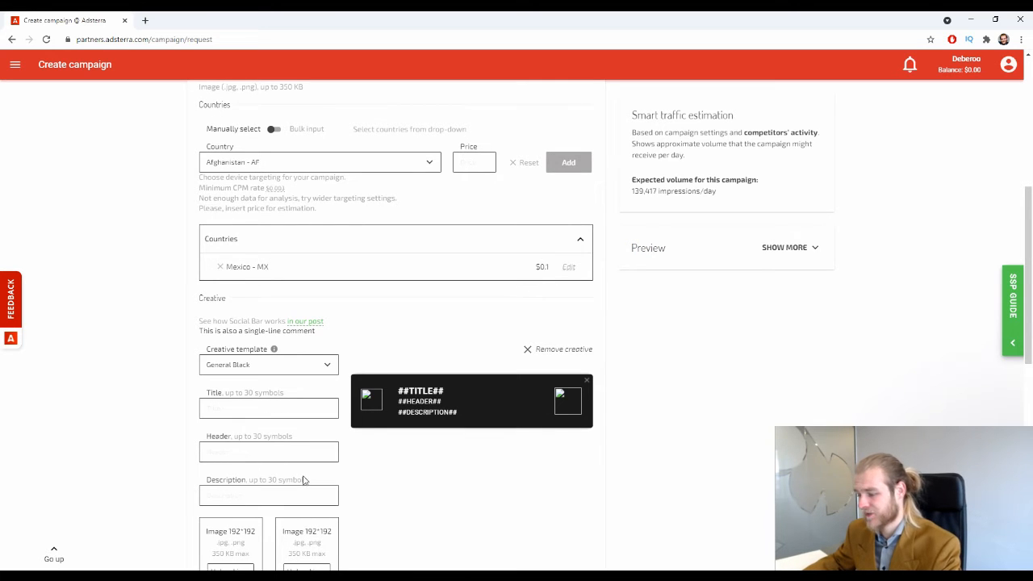
# Step: Try Panama - PA as a second country at the recommended price of 0.03 and reset the entry
pyautogui.scroll(1, 300, 467)
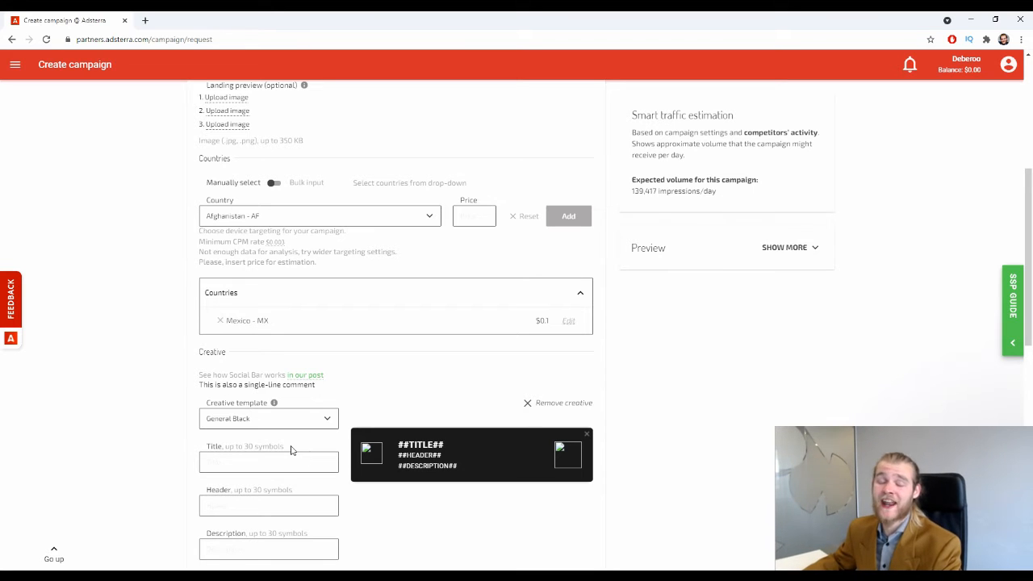
pyautogui.click(352, 216)
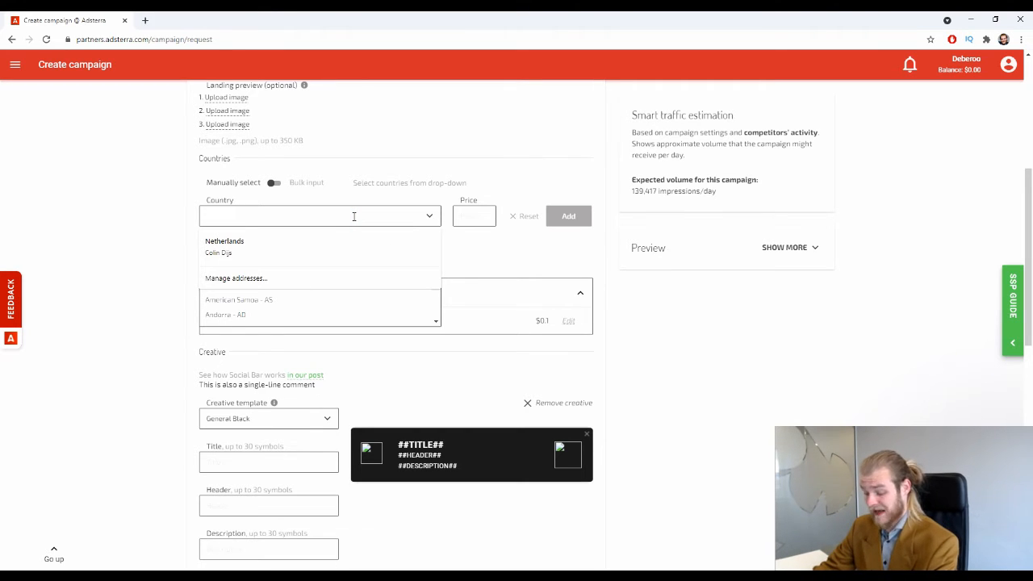
pyautogui.write('panana')
pyautogui.press('BackSpace')
pyautogui.press('BackSpace')
pyautogui.press('BackSpace')
pyautogui.press('BackSpace')
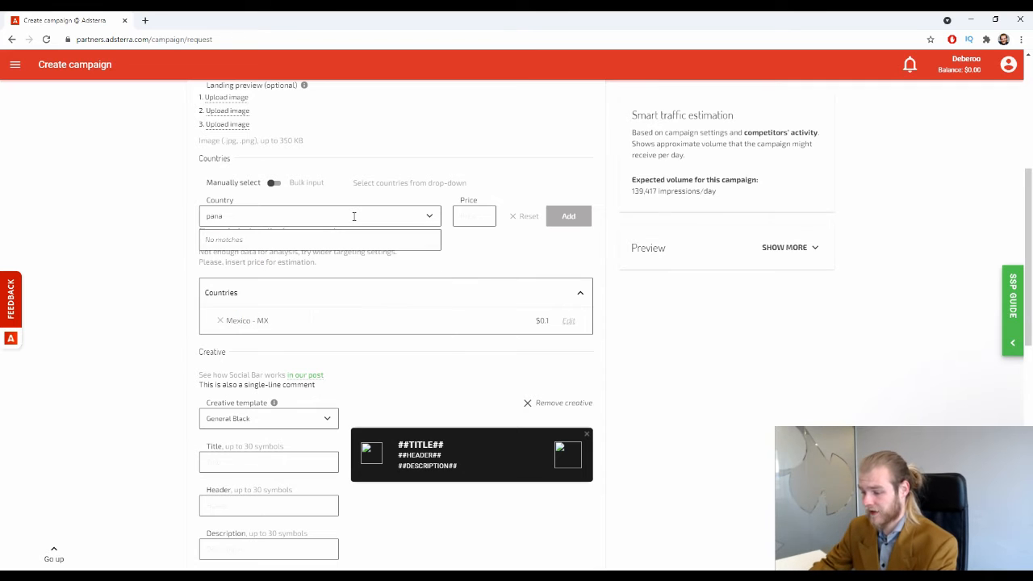
pyautogui.press('BackSpace')
pyautogui.write('a')
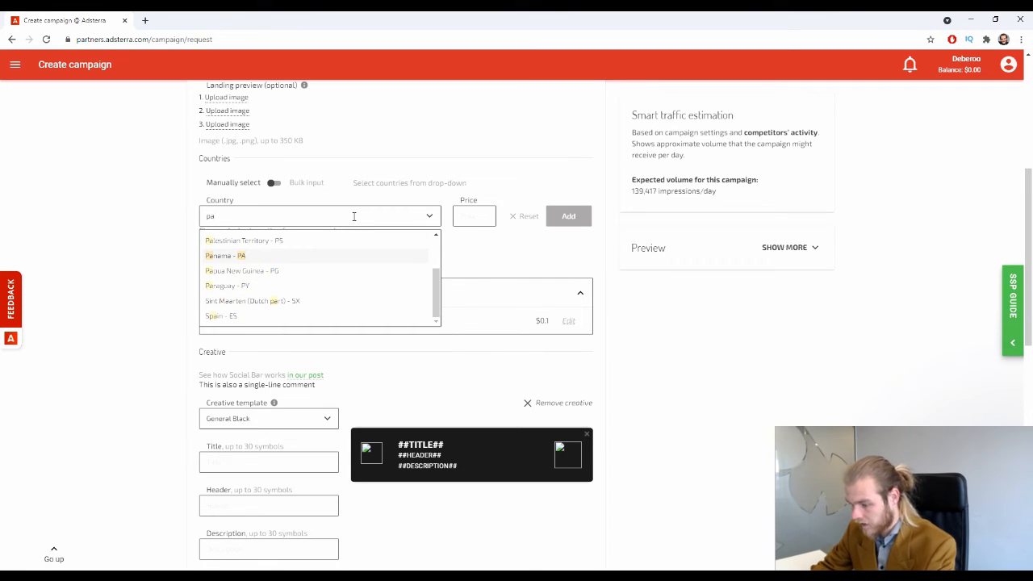
pyautogui.write('n')
pyautogui.click(223, 255)
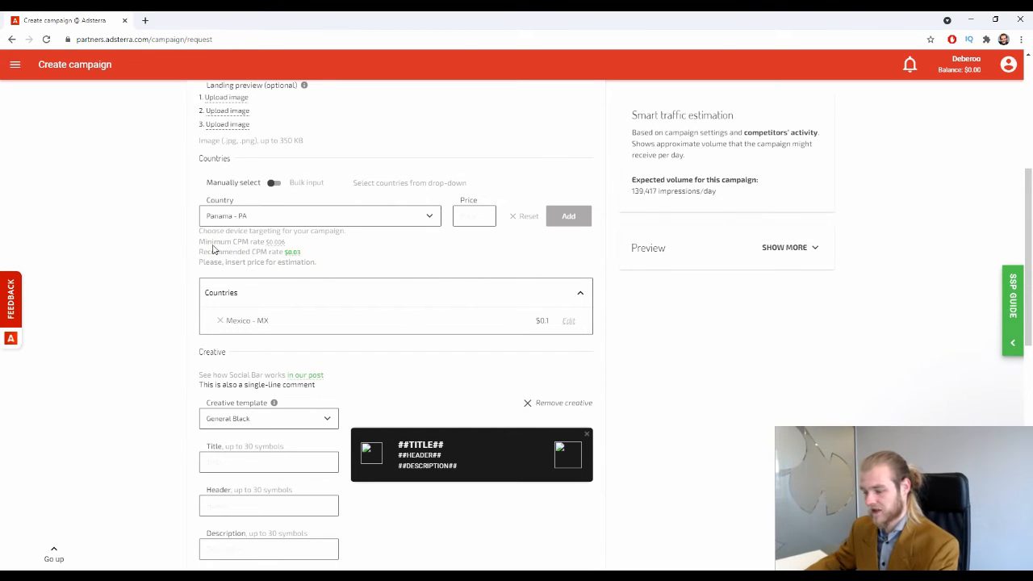
pyautogui.click(291, 253)
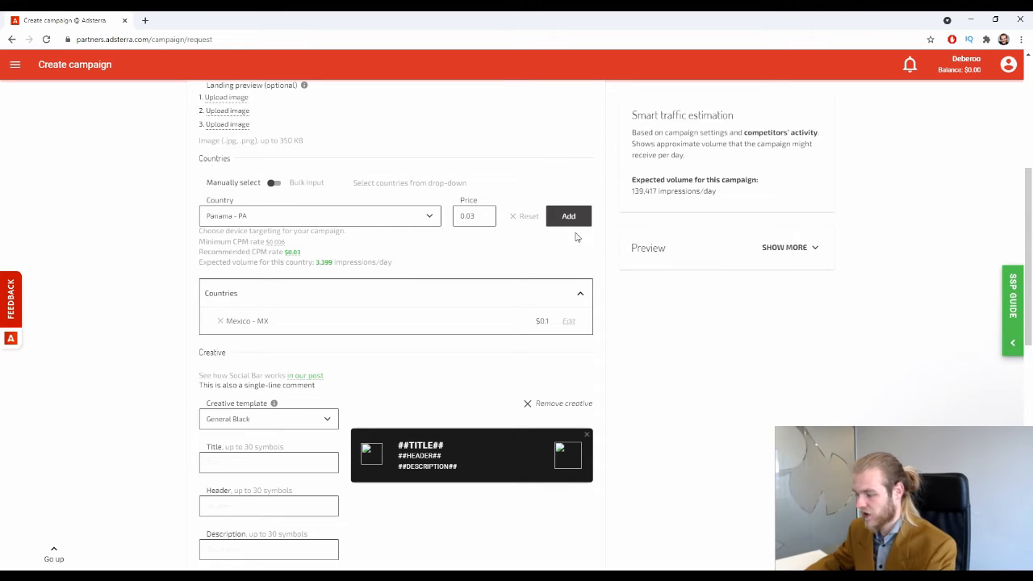
pyautogui.click(527, 217)
# Step: Preview the Mac OS style creative template and switch the creative to Windows style
pyautogui.scroll(-1, 422, 203)
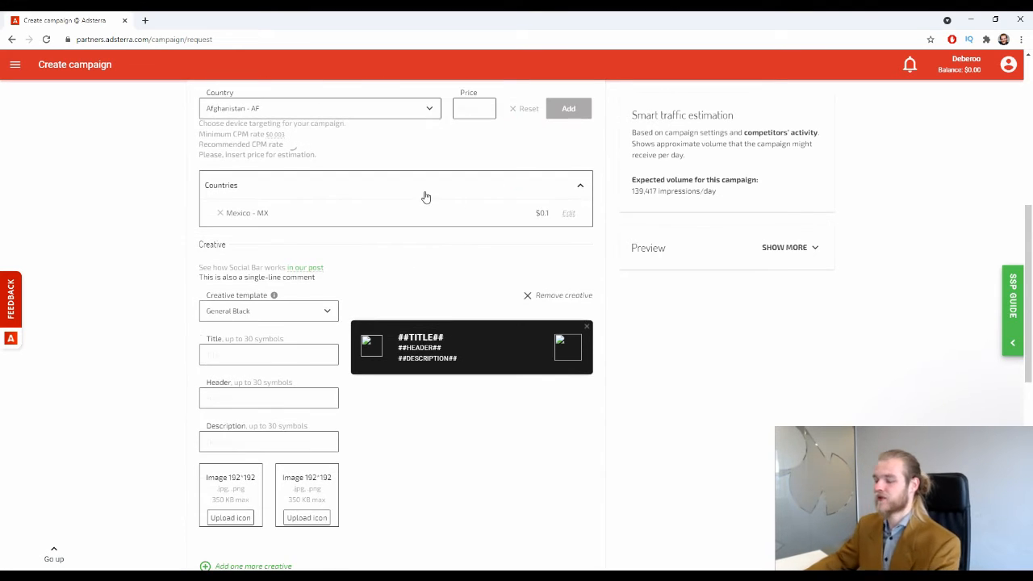
pyautogui.scroll(-1, 428, 200)
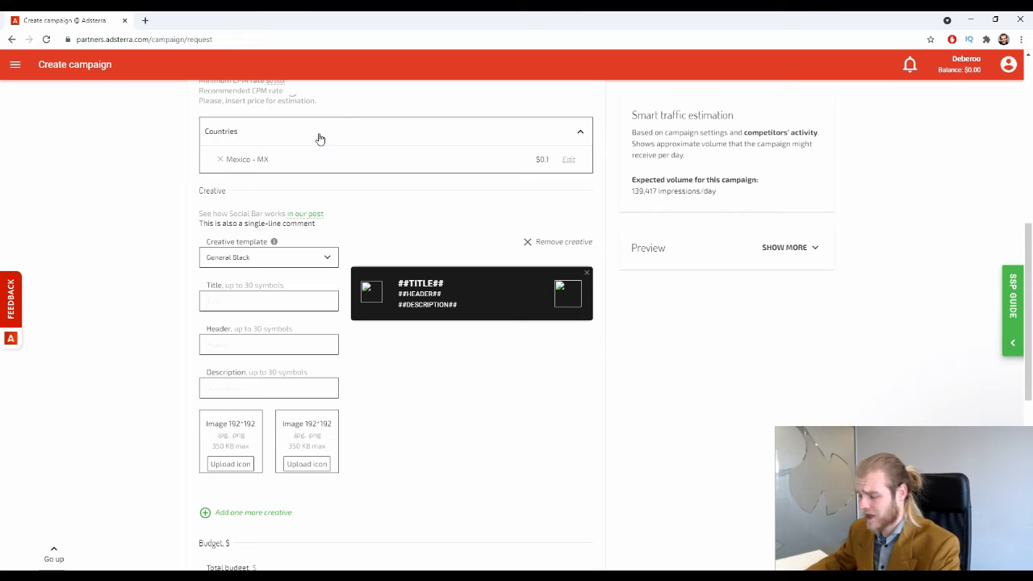
pyautogui.scroll(-1, 385, 194)
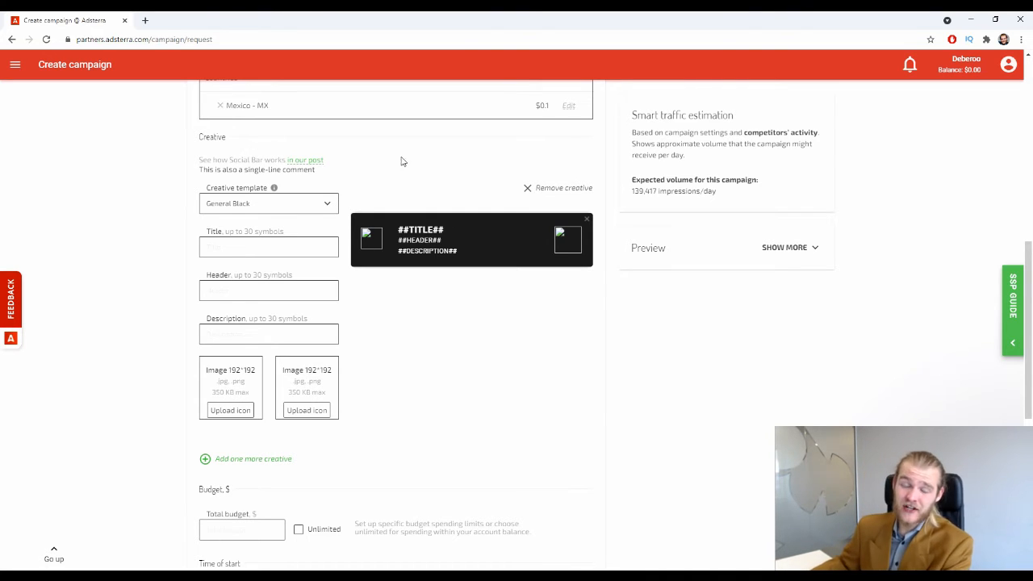
pyautogui.click(328, 203)
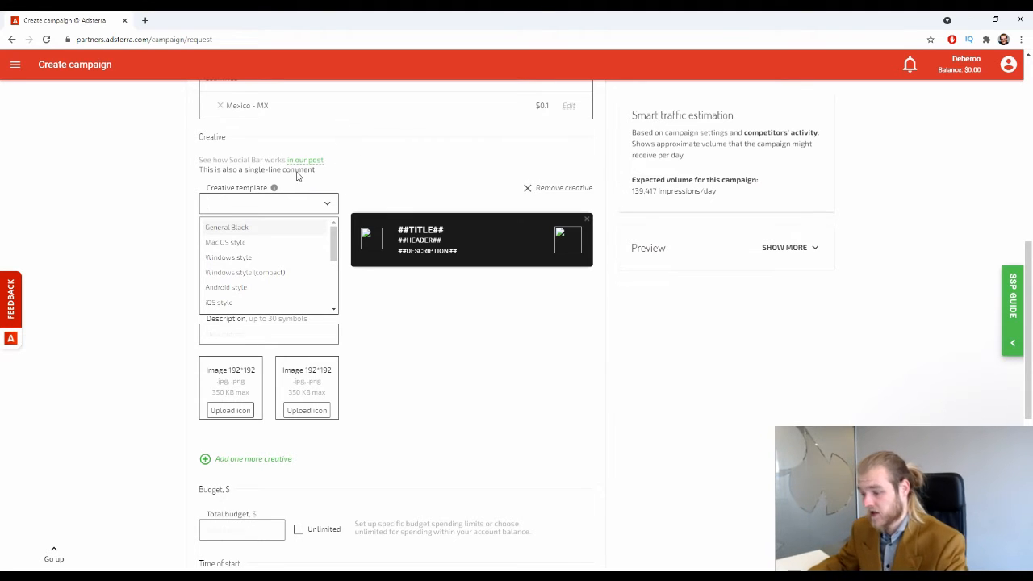
pyautogui.click(242, 242)
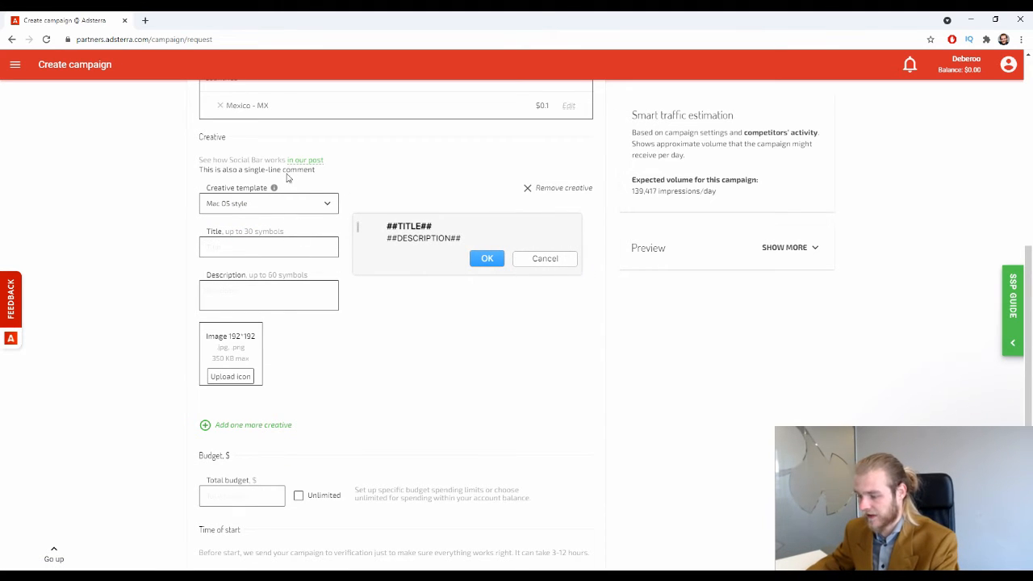
pyautogui.click(274, 201)
pyautogui.click(254, 238)
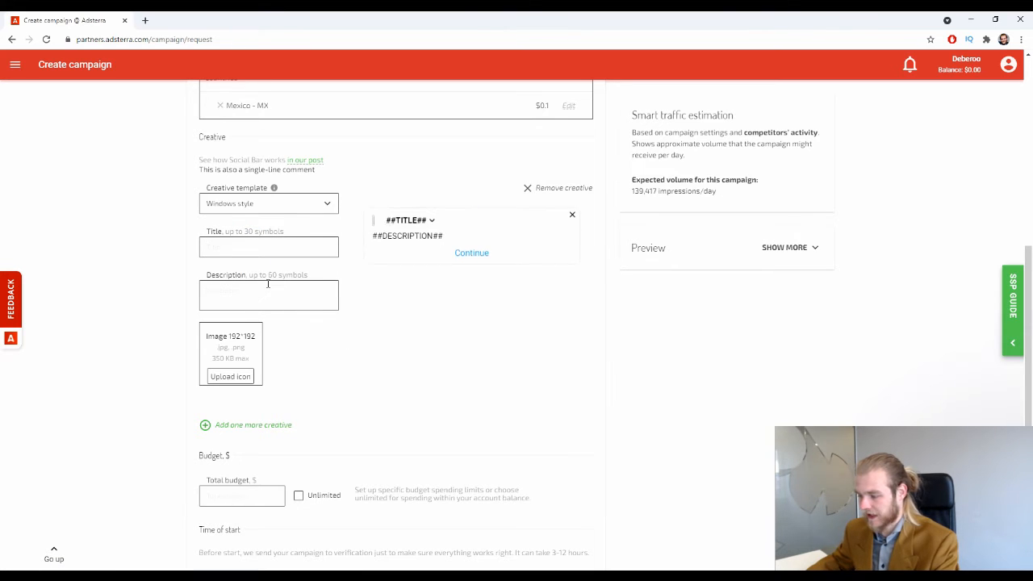
# Step: Preview the General White creative template and look through the other available template styles
pyautogui.click(299, 202)
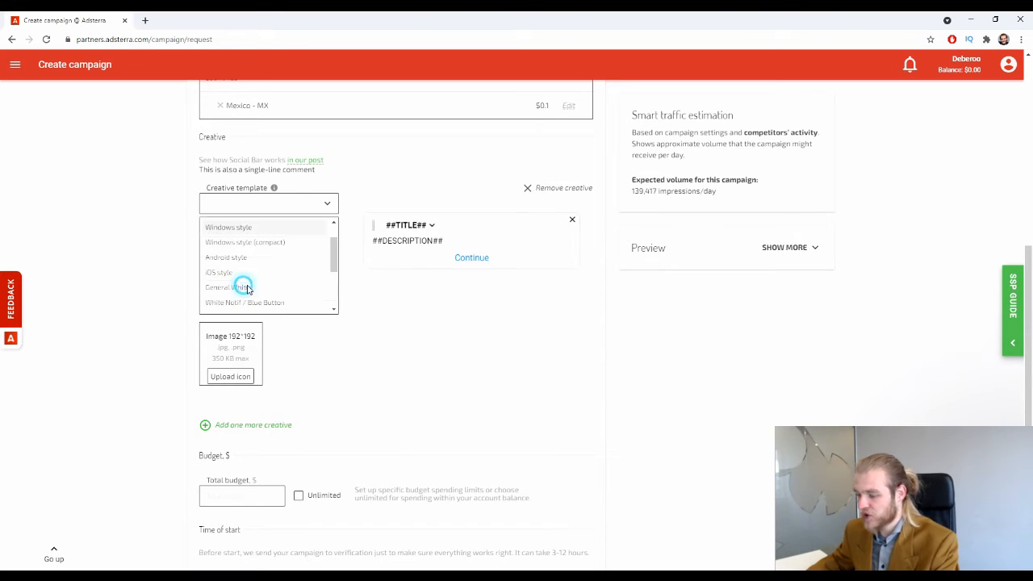
pyautogui.click(242, 287)
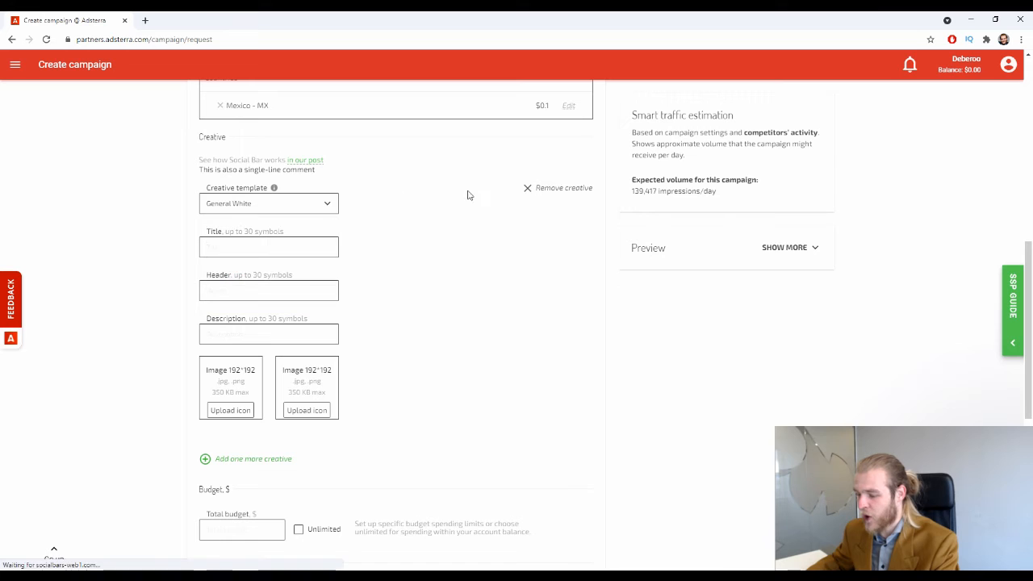
pyautogui.click(323, 204)
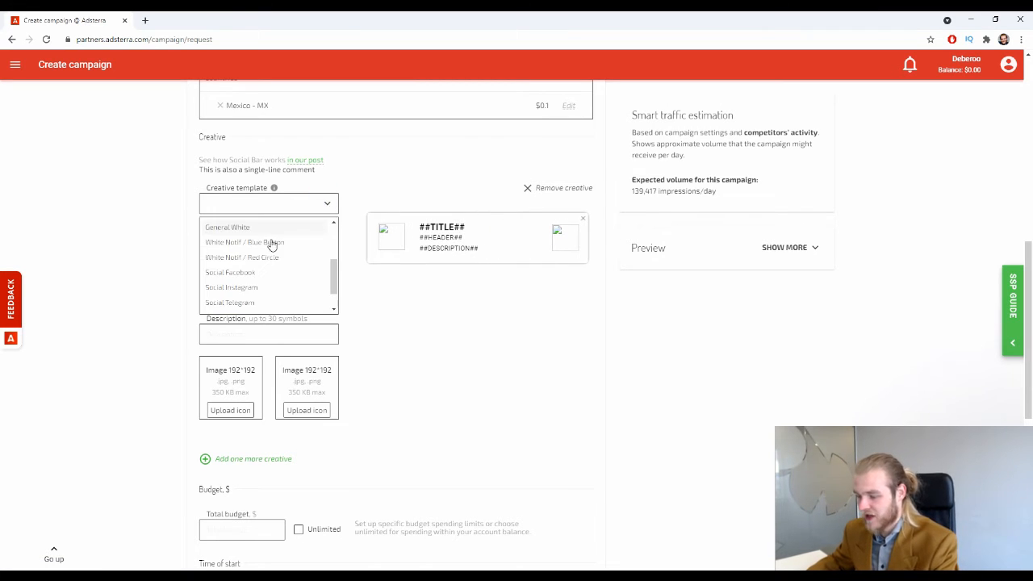
pyautogui.scroll(3, 274, 259)
pyautogui.scroll(-5, 288, 264)
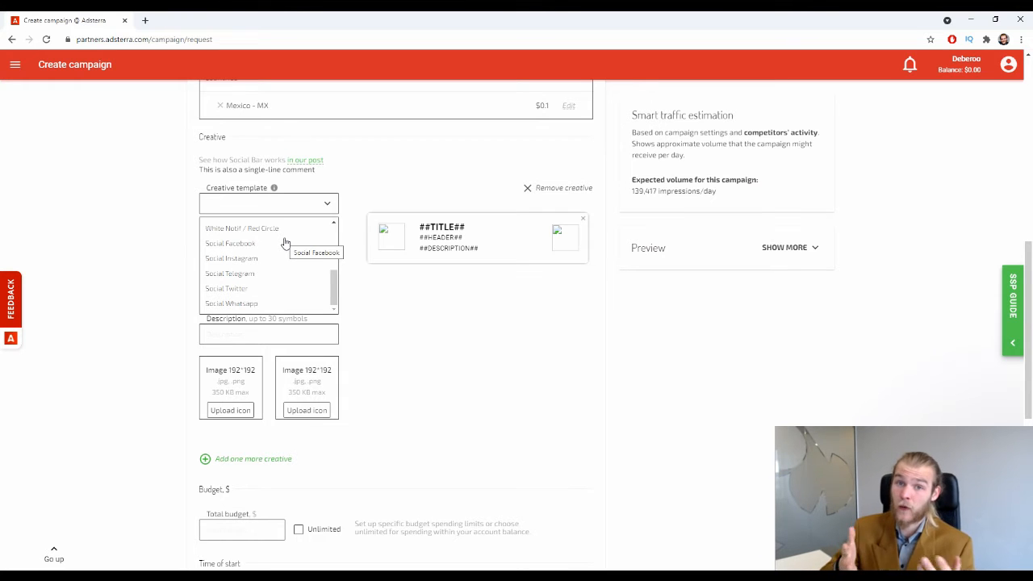
pyautogui.scroll(5, 284, 243)
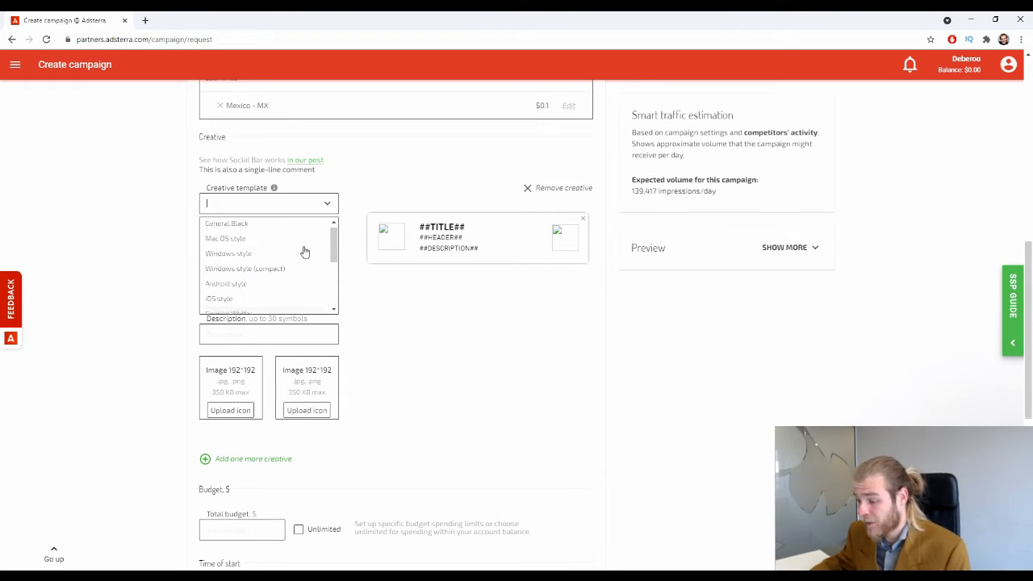
# Step: Preview the Mac OS style, Windows style (compact) and Windows style templates for the creative
pyautogui.scroll(-2, 114, 203)
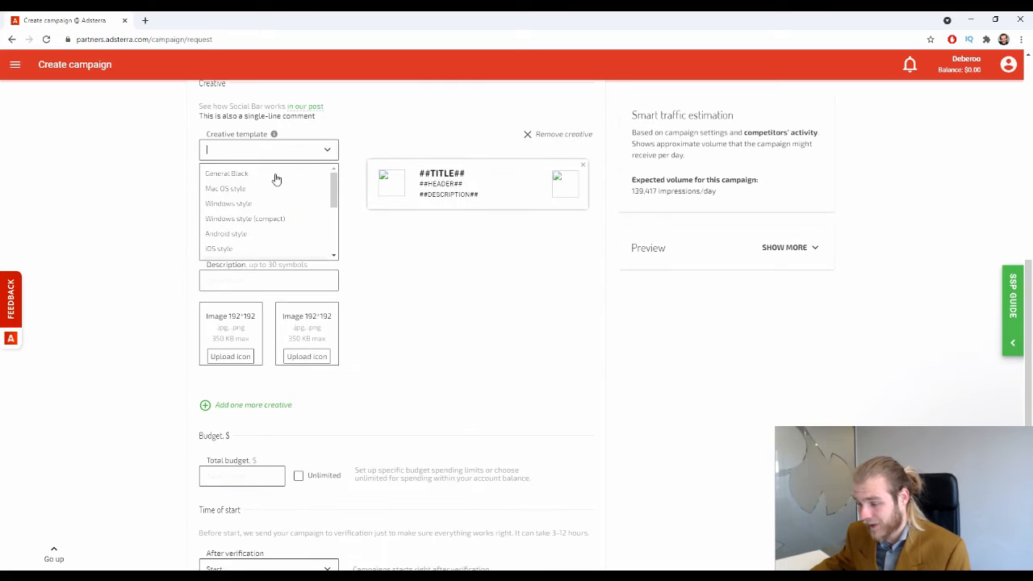
pyautogui.click(260, 190)
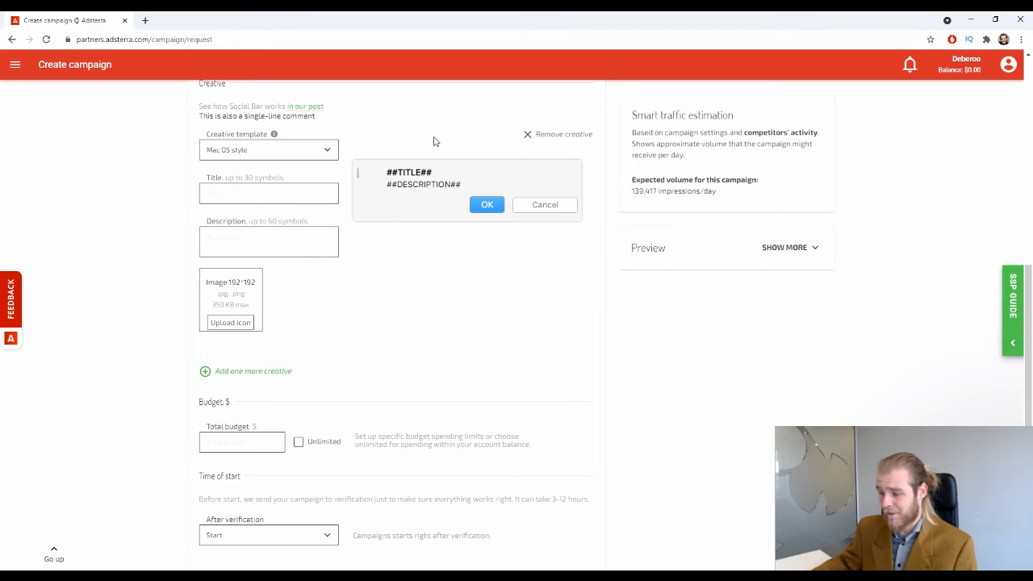
pyautogui.click(279, 149)
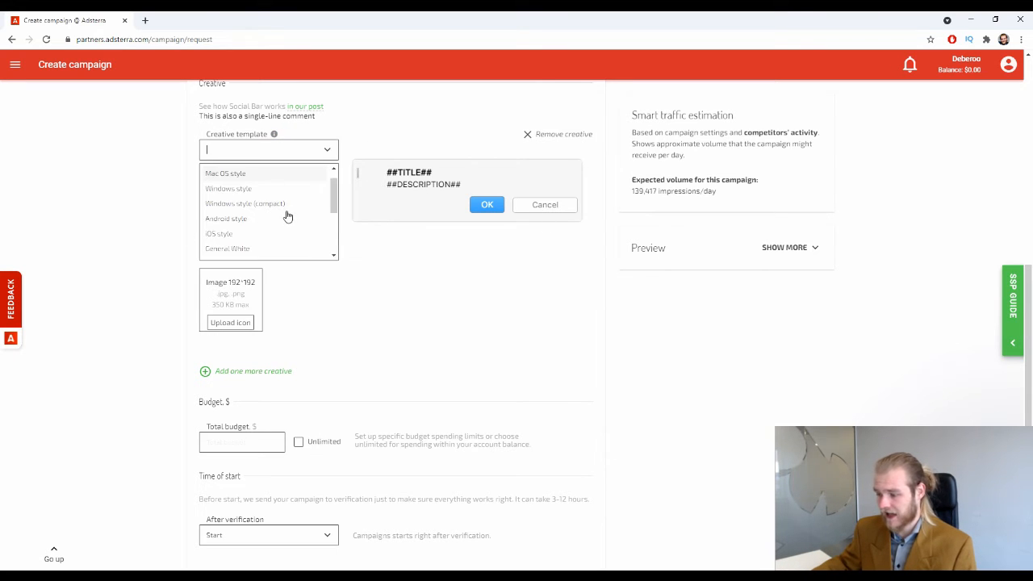
pyautogui.click(284, 205)
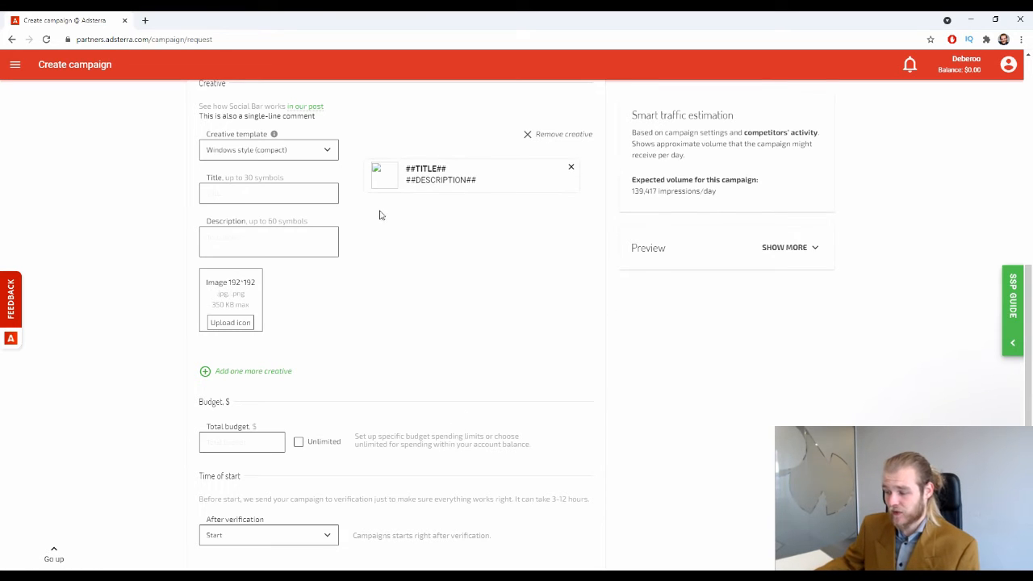
pyautogui.click(273, 150)
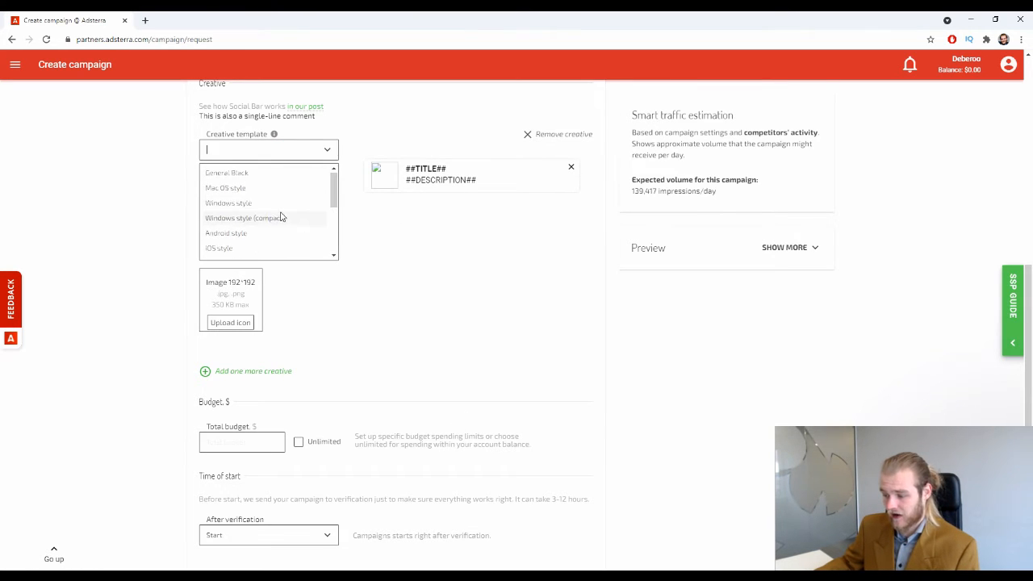
pyautogui.click(256, 203)
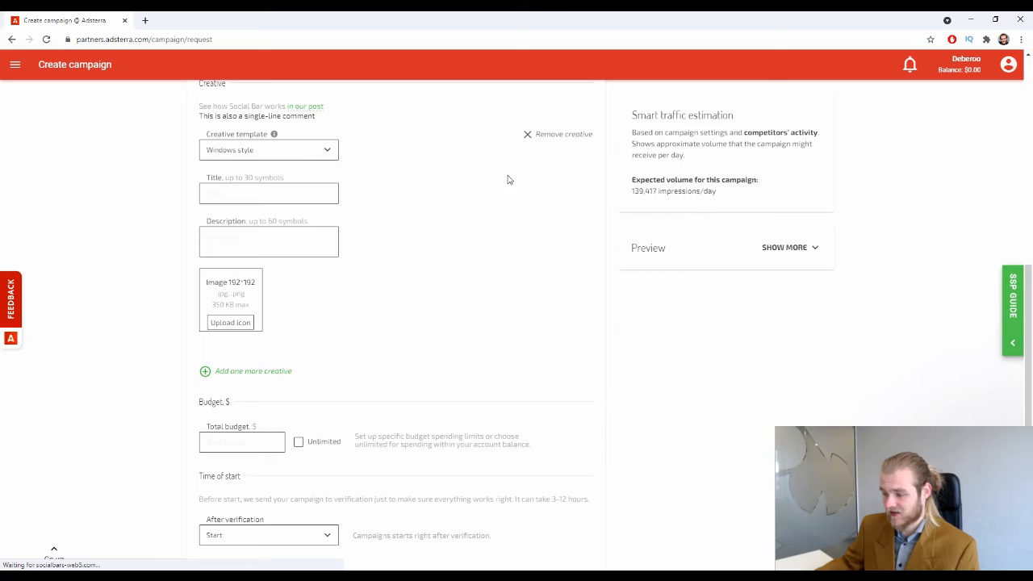
# Step: Preview the Social Whatsapp template for the creative
pyautogui.click(309, 153)
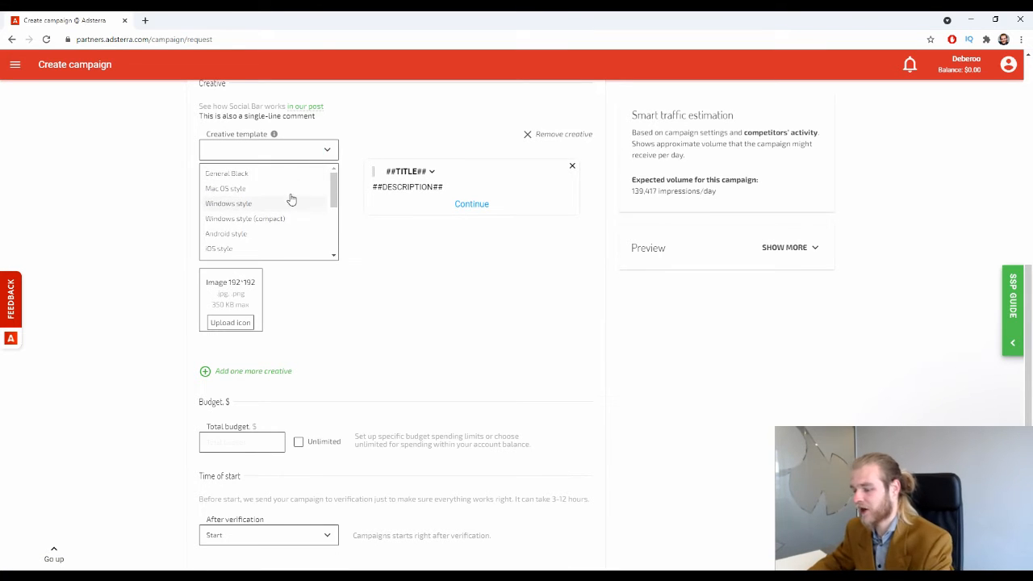
pyautogui.scroll(2, 292, 202)
pyautogui.scroll(-2, 169, 242)
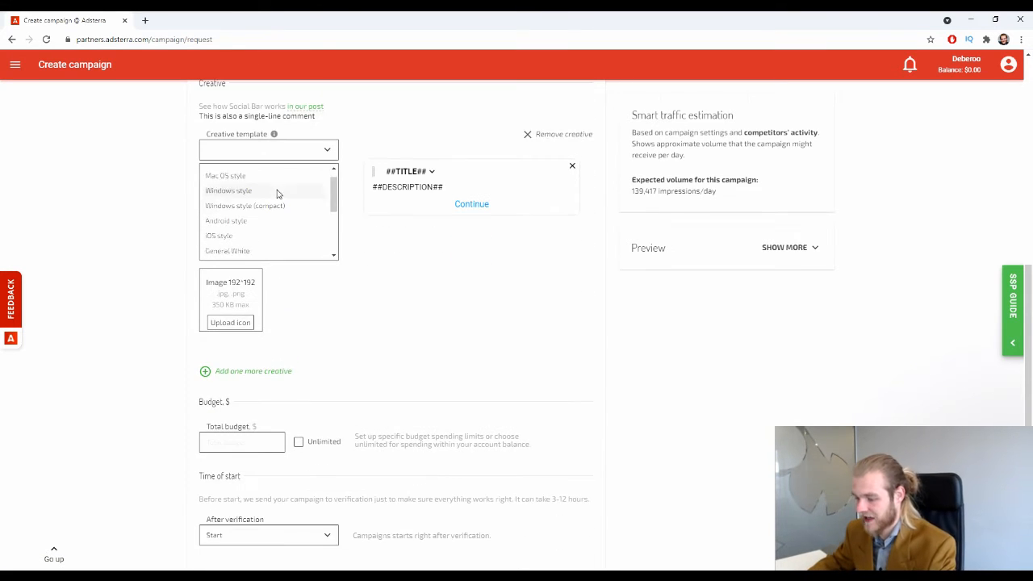
pyautogui.scroll(-3, 279, 194)
pyautogui.scroll(-2, 278, 193)
pyautogui.click(253, 249)
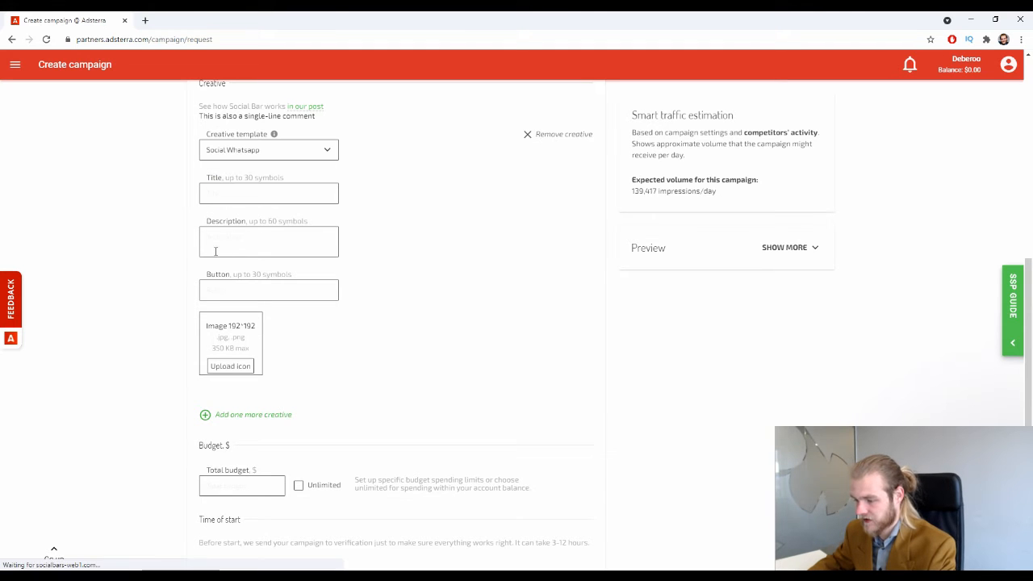
pyautogui.scroll(1, 192, 249)
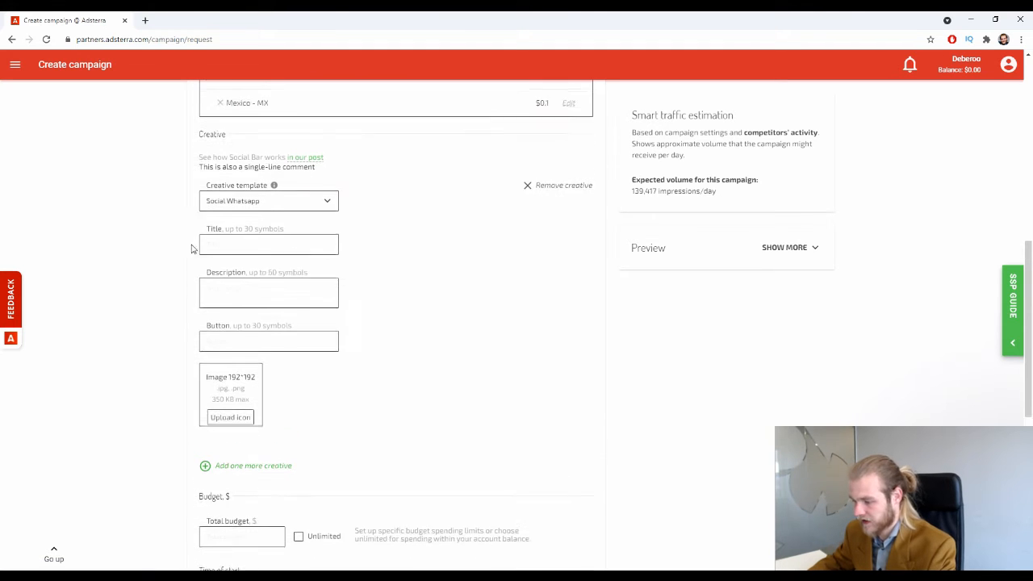
# Step: Set the creative template to General Black and enter the title "Deberoo Headline 1"
pyautogui.click(300, 204)
pyautogui.scroll(5, 266, 242)
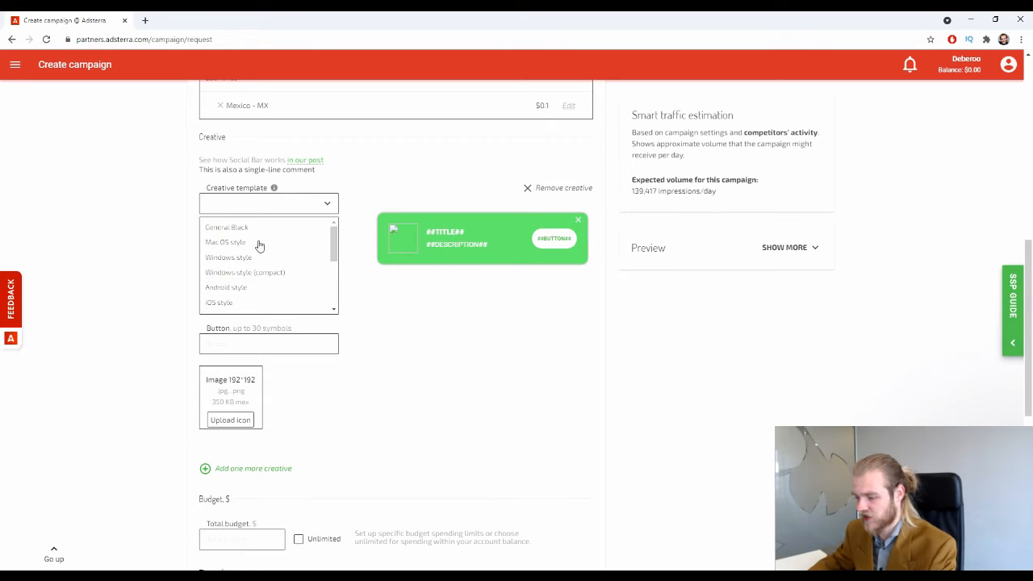
pyautogui.click(256, 228)
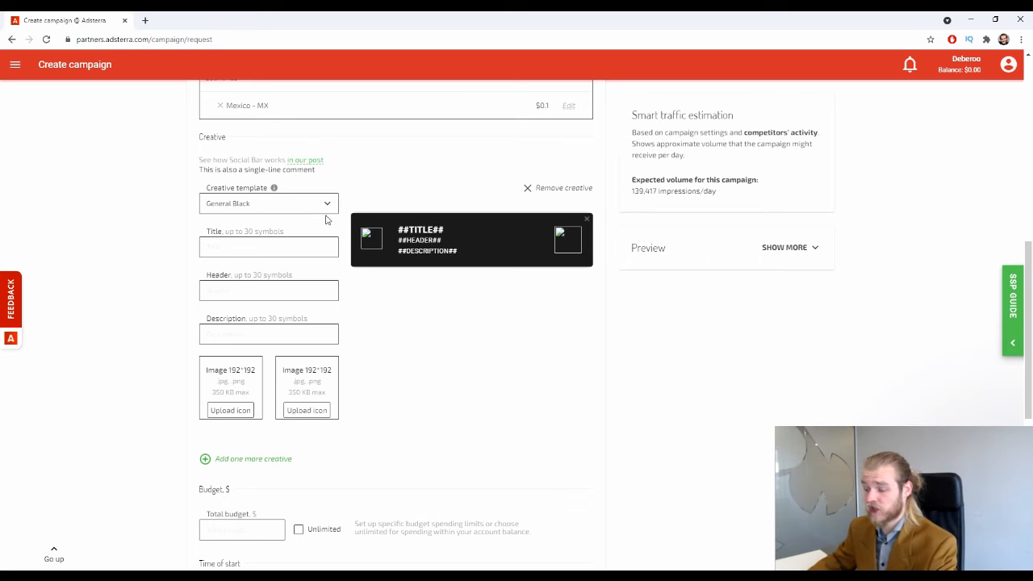
pyautogui.click(275, 246)
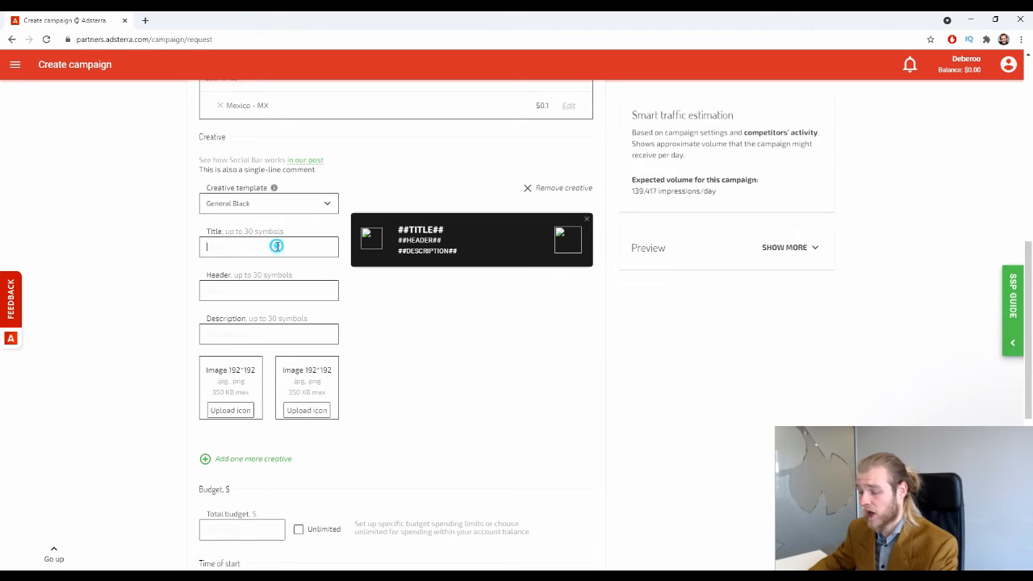
pyautogui.scroll(-1, 127, 217)
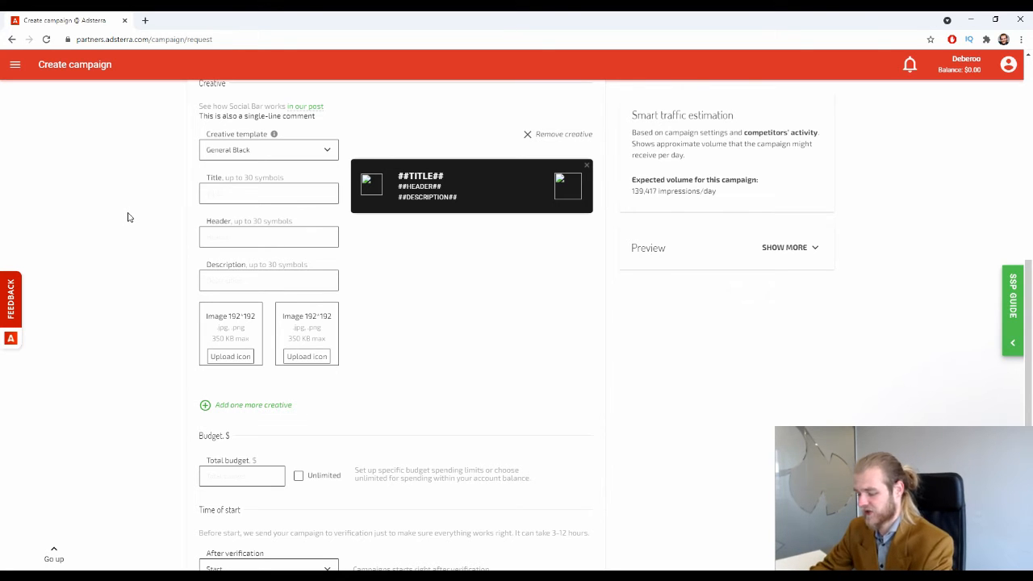
pyautogui.write('Debe')
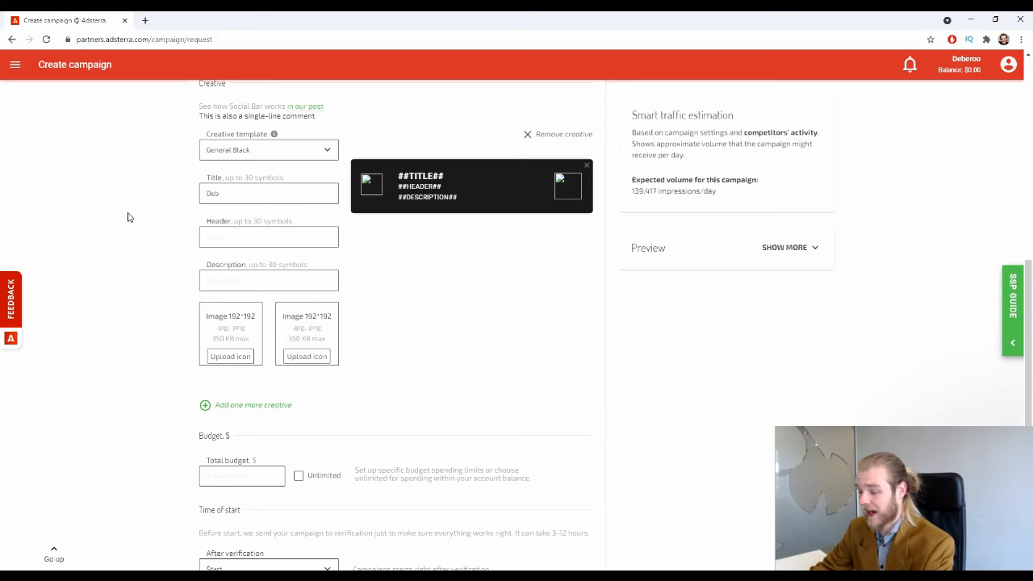
pyautogui.write('eroo Headline 1')
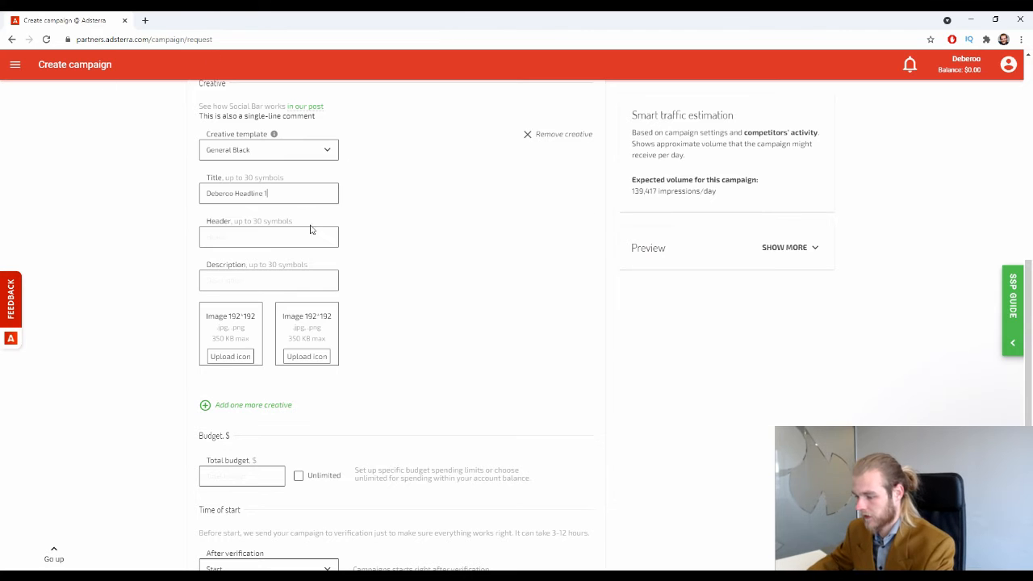
# Step: Enter "Deberoo Header 1" as the creative's header and "Deberoo Description 1" as its description
pyautogui.click(293, 232)
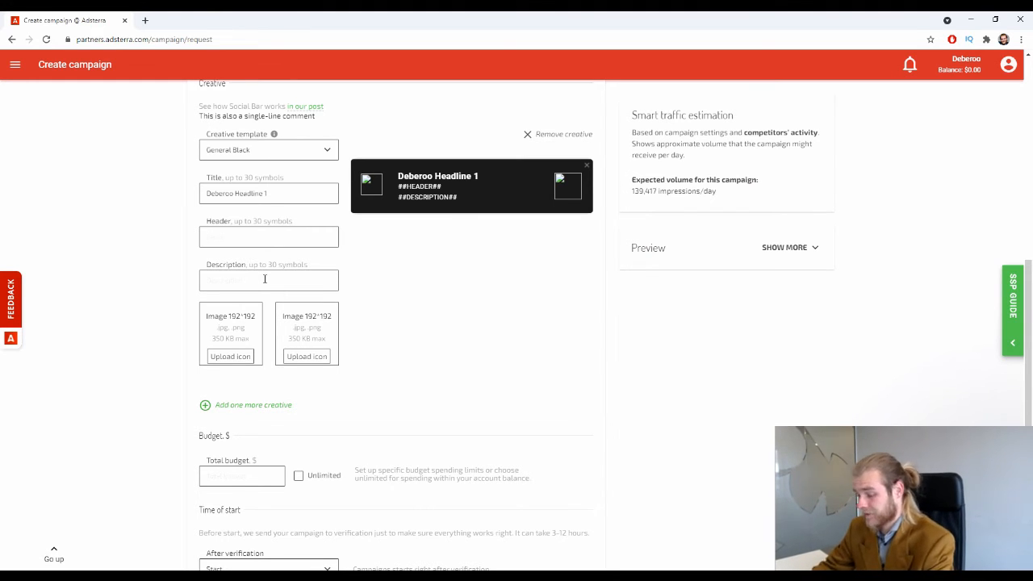
pyautogui.write('Deberoo Header 1')
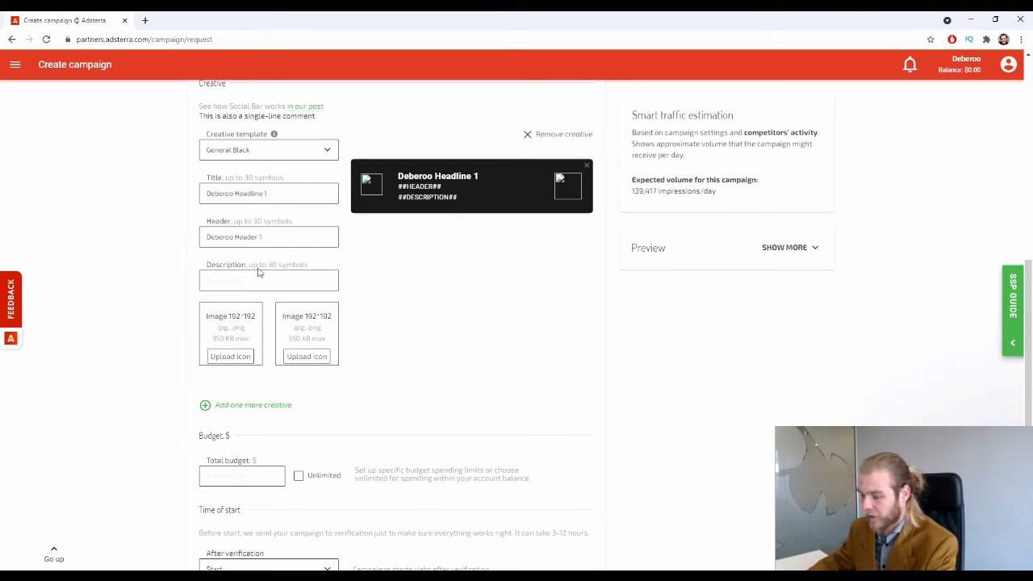
pyautogui.click(266, 278)
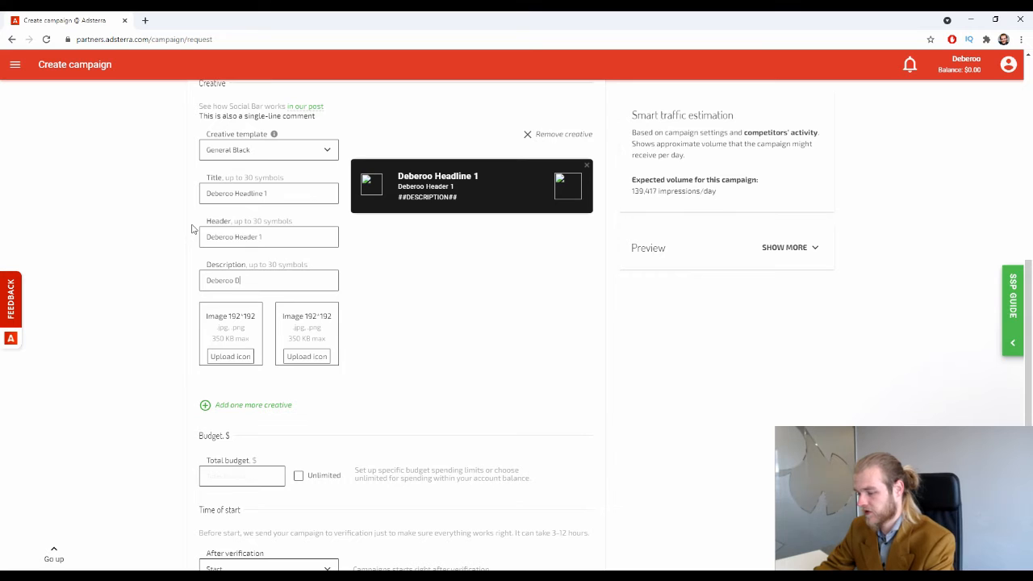
pyautogui.write('iption 1')
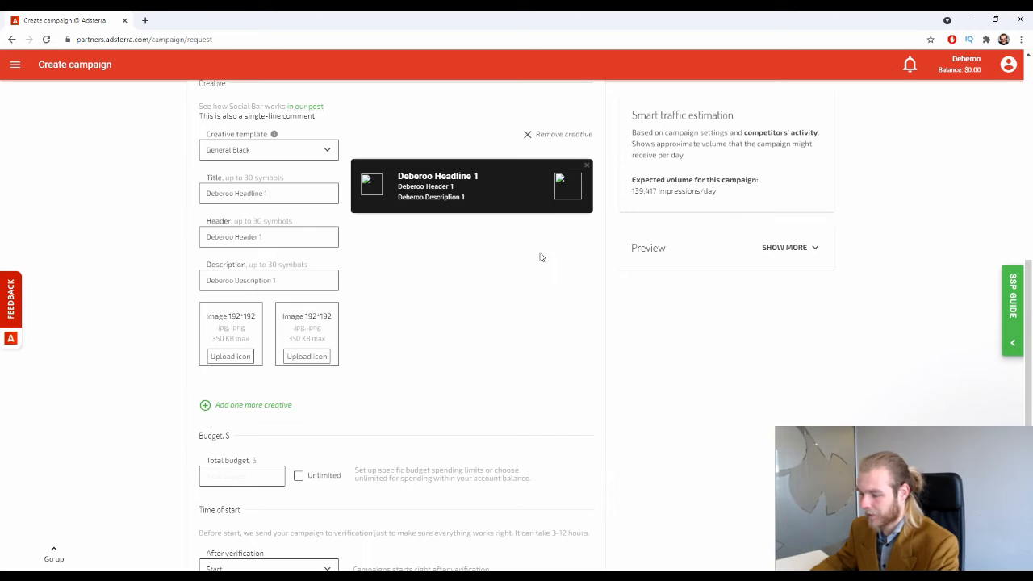
# Step: Open canva.com in a new browser tab beside the campaign and close the leftover blank tab
pyautogui.click(146, 21)
pyautogui.write('can')
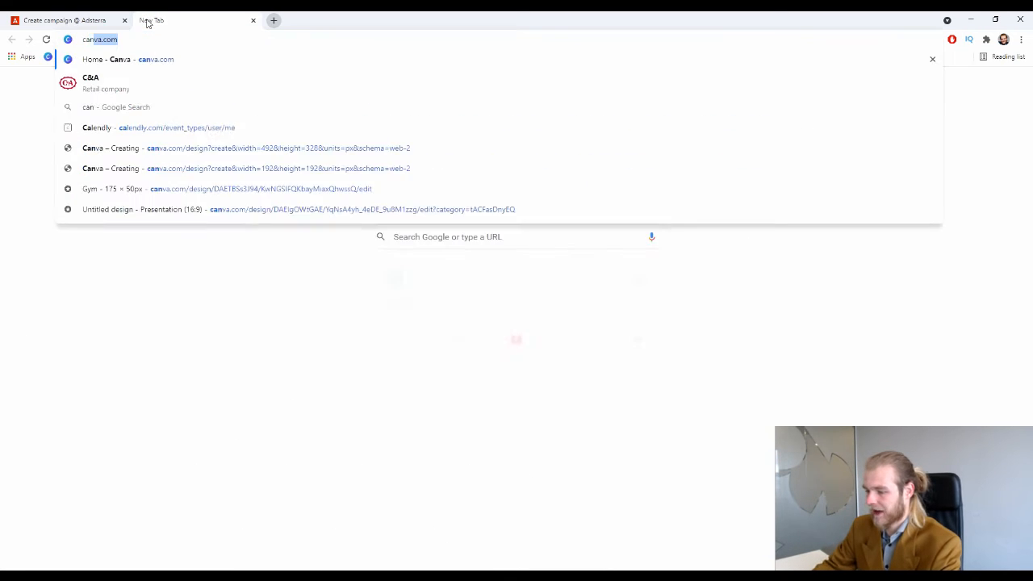
pyautogui.press('Return')
pyautogui.moveTo(188, 21); pyautogui.dragTo(196, 62)
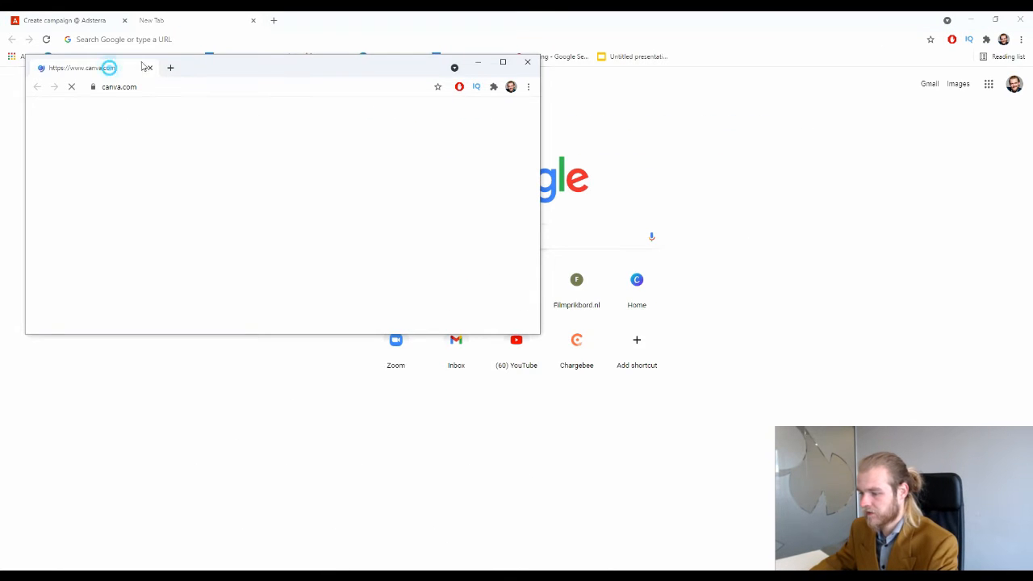
pyautogui.moveTo(108, 67); pyautogui.dragTo(242, 22)
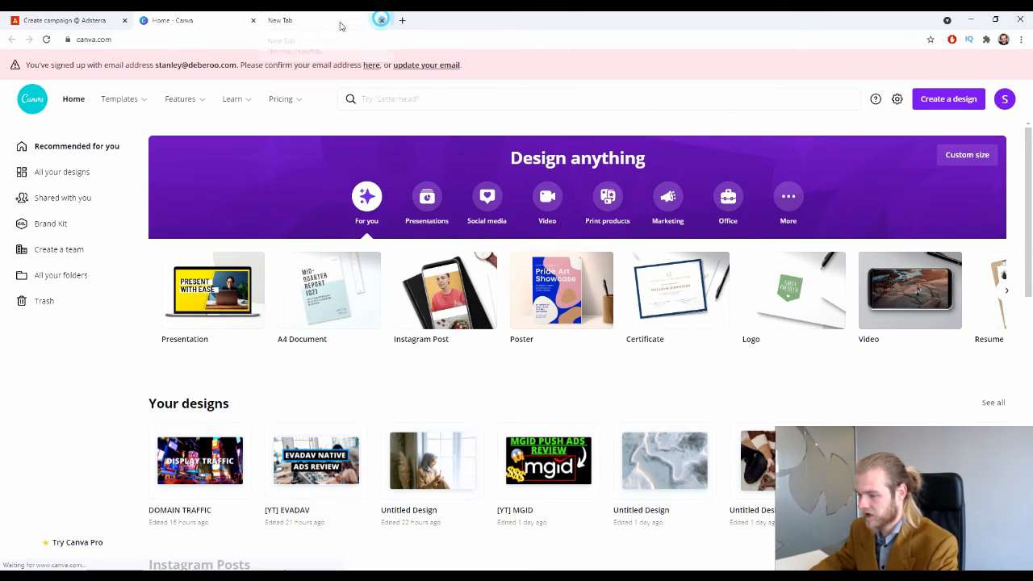
pyautogui.click(381, 20)
# Step: Check the required image size in the Adsterra campaign and create a custom 192 × 192 px design in Canva
pyautogui.click(73, 21)
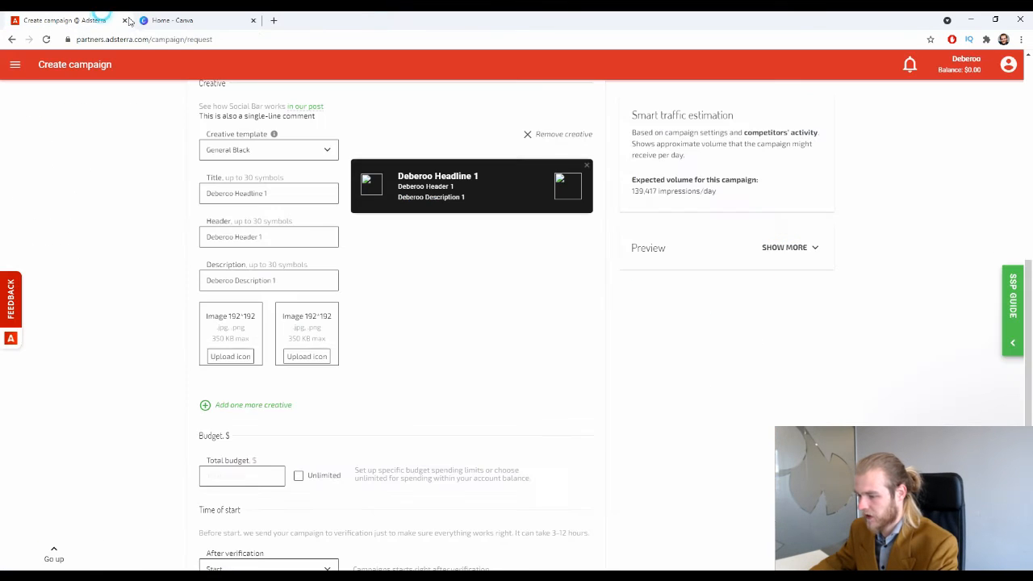
pyautogui.click(183, 19)
pyautogui.click(948, 98)
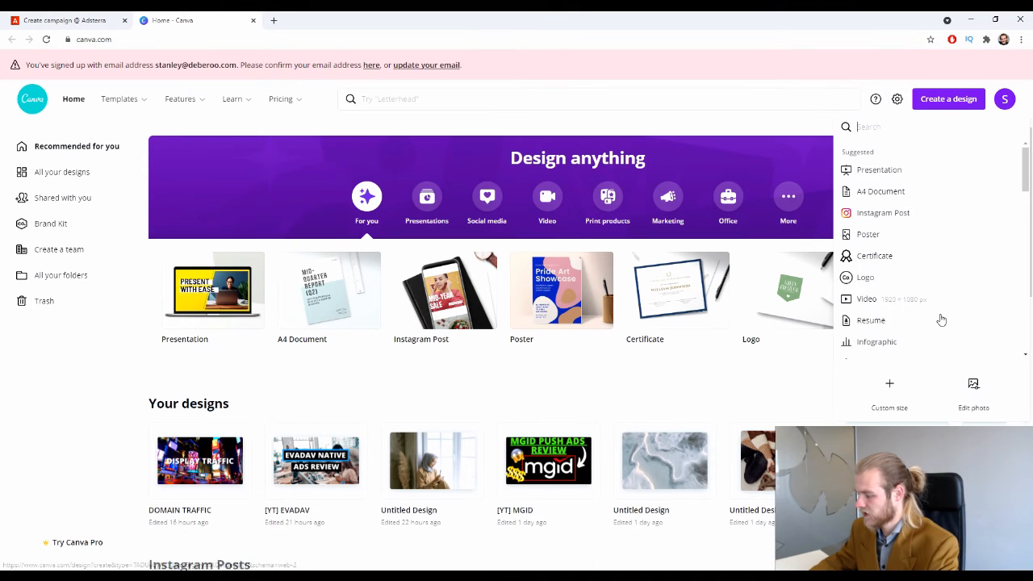
pyautogui.click(887, 401)
pyautogui.write('192')
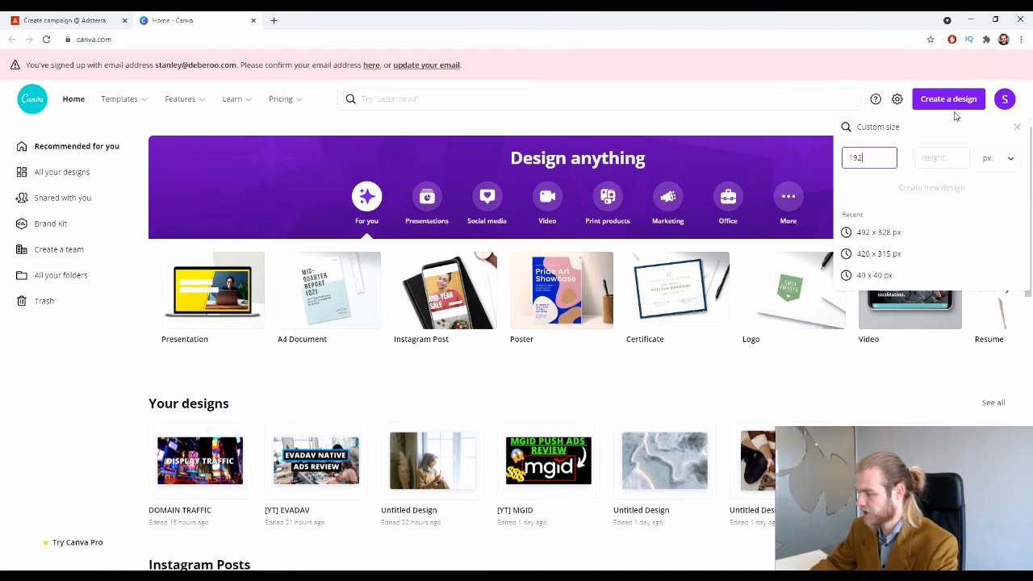
pyautogui.press('Tab')
pyautogui.write('192')
pyautogui.press('Return')
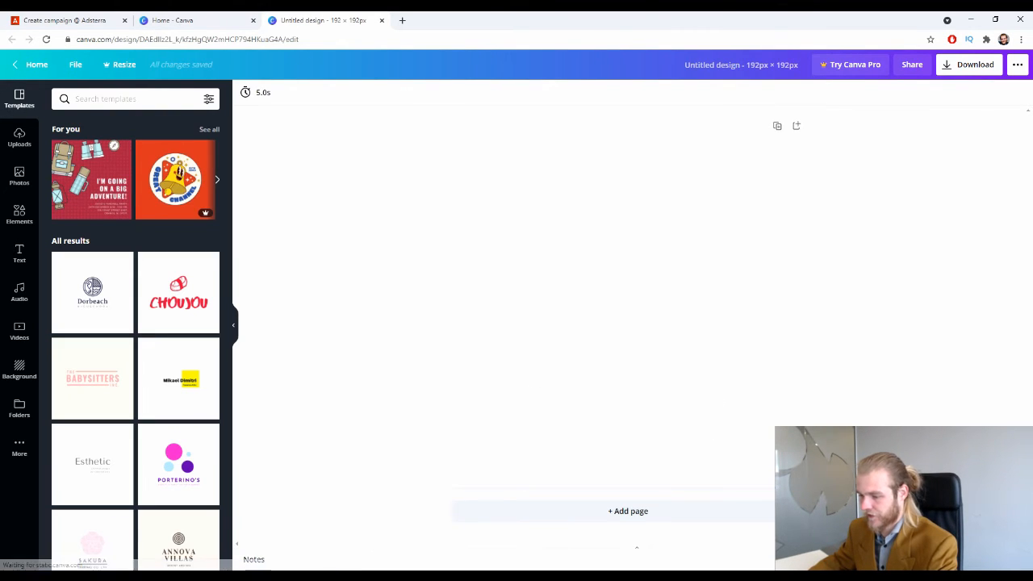
# Step: Fill the Canva design with the trending photo of a hand in the dark and download it as a PNG
pyautogui.click(24, 175)
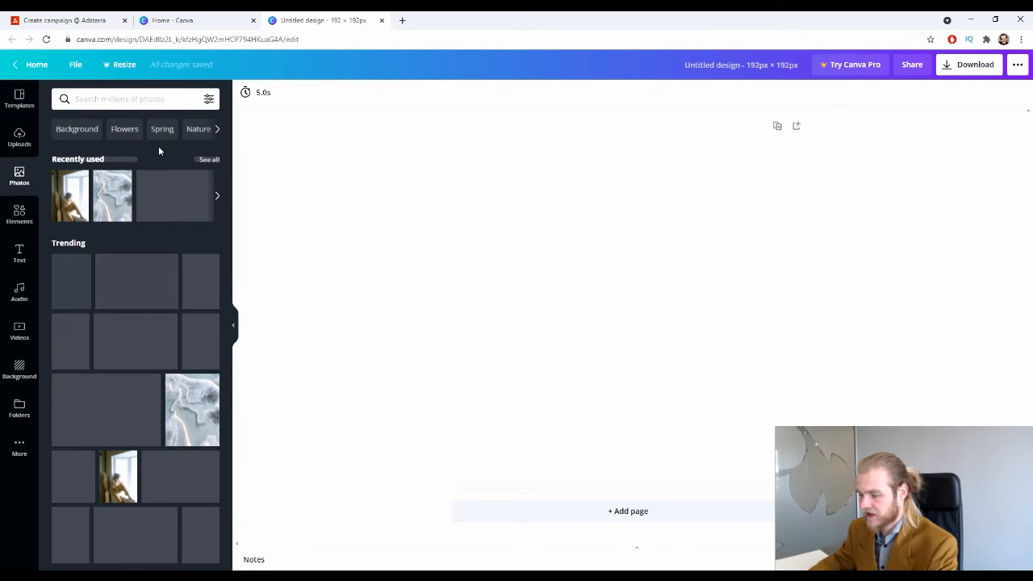
pyautogui.click(73, 477)
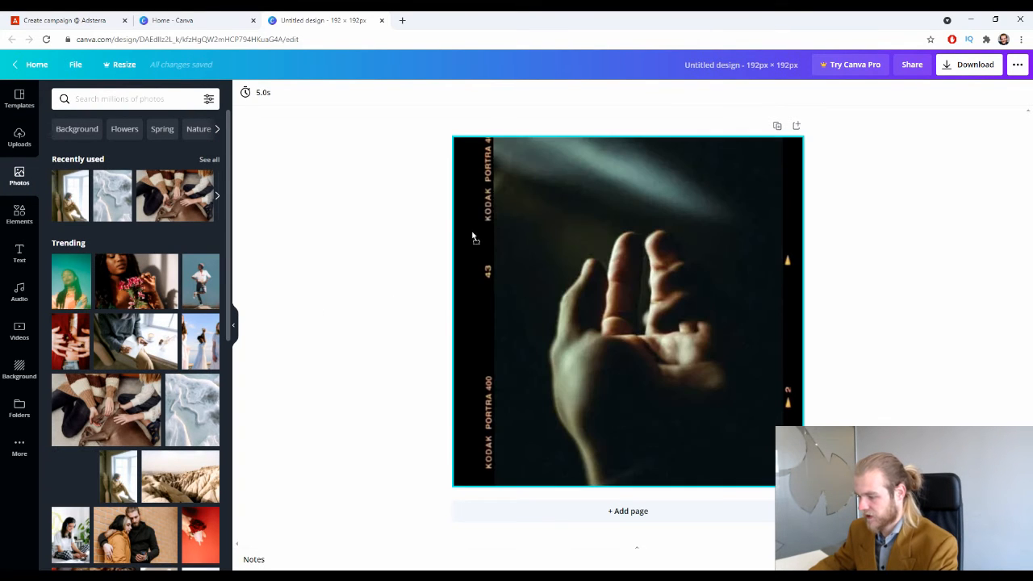
pyautogui.click(963, 72)
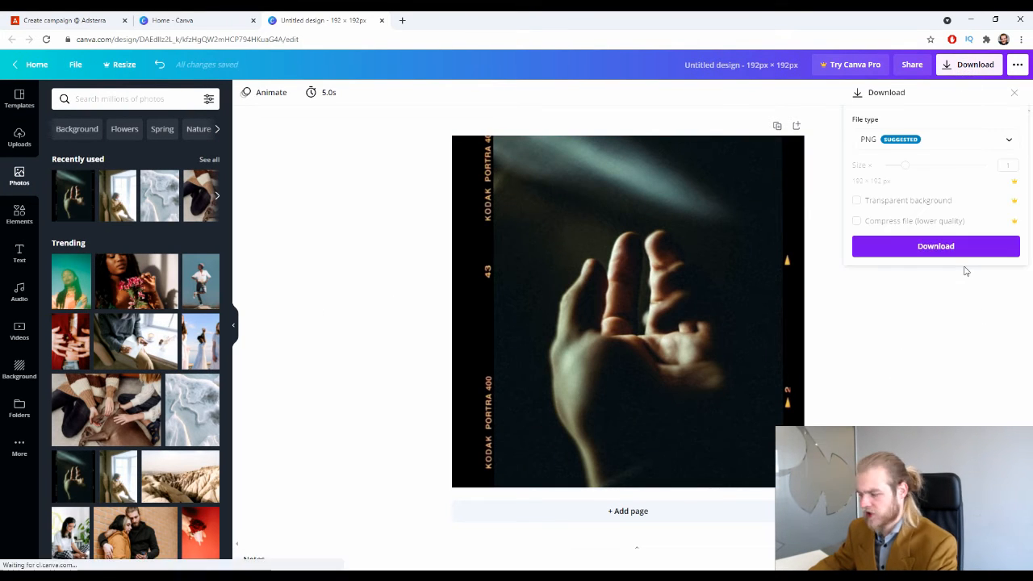
pyautogui.click(952, 247)
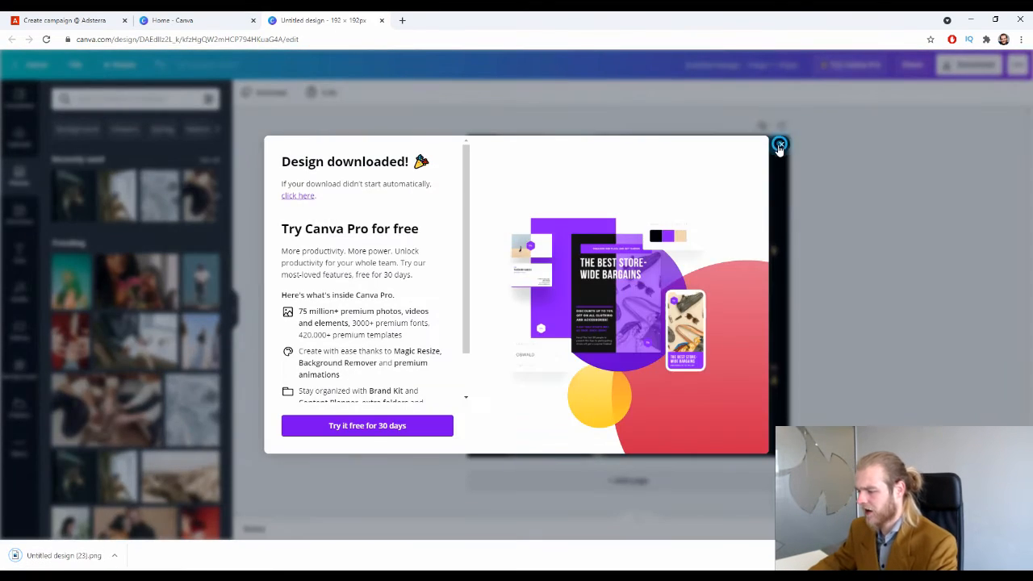
pyautogui.click(779, 143)
# Step: Replace the hand photo with the picture of red mountains under a dusk sky and download the design as a PNG
pyautogui.press('Delete')
pyautogui.scroll(-5, 171, 371)
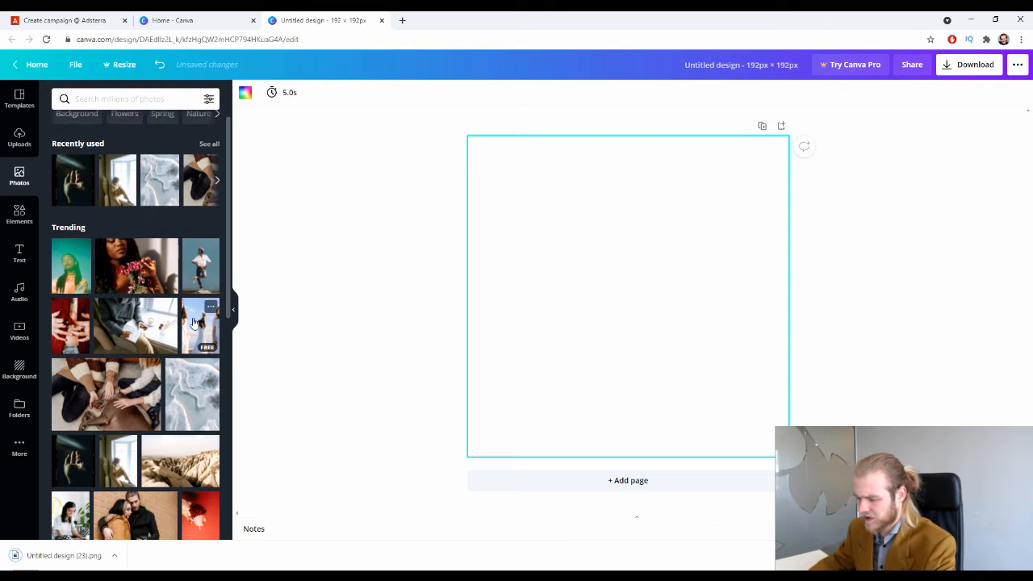
pyautogui.scroll(-3, 171, 371)
pyautogui.moveTo(135, 360); pyautogui.dragTo(468, 315)
pyautogui.click(969, 64)
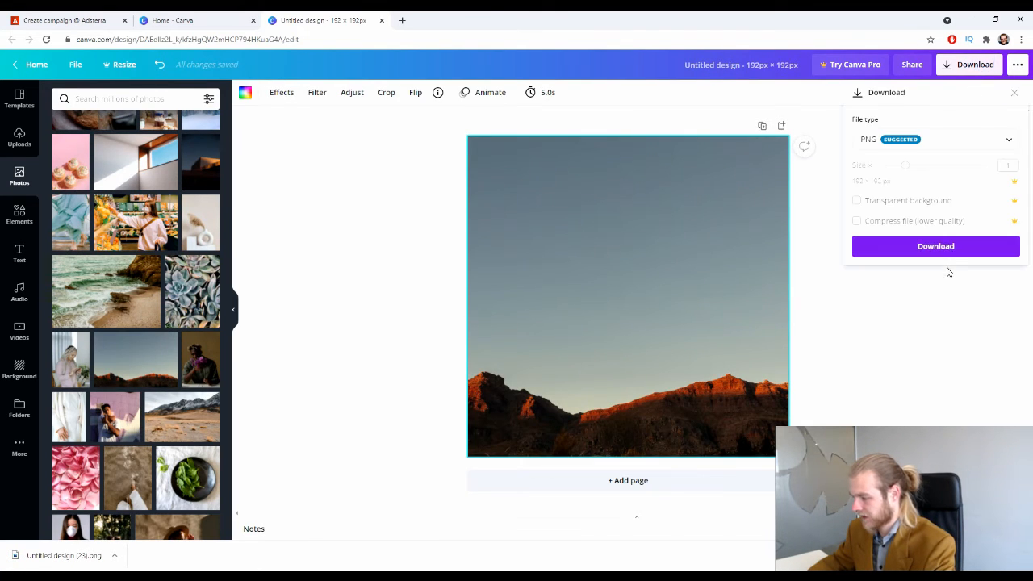
pyautogui.click(941, 249)
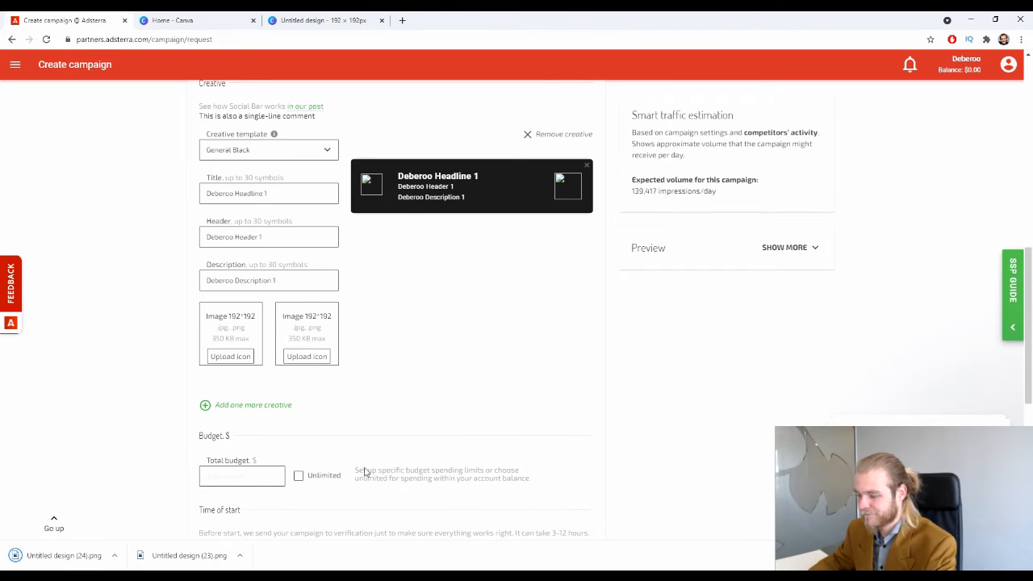
pyautogui.click(222, 359)
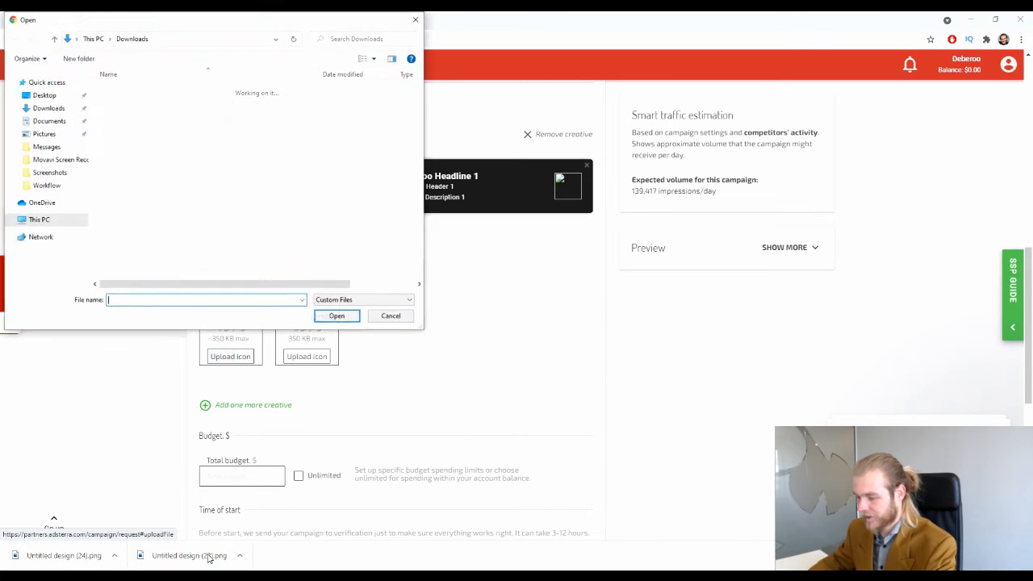
pyautogui.click(407, 316)
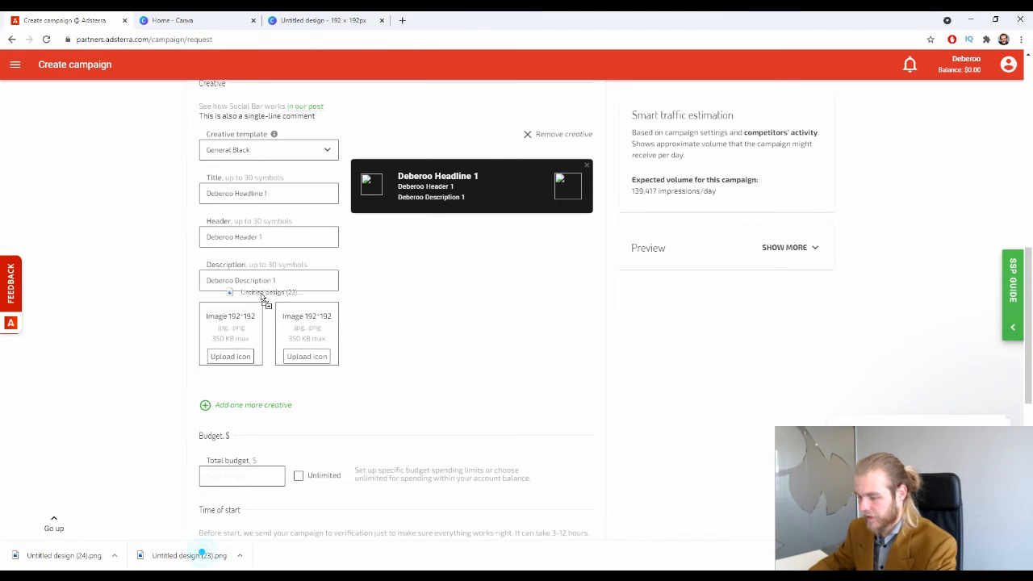
pyautogui.click(193, 555)
pyautogui.click(254, 20)
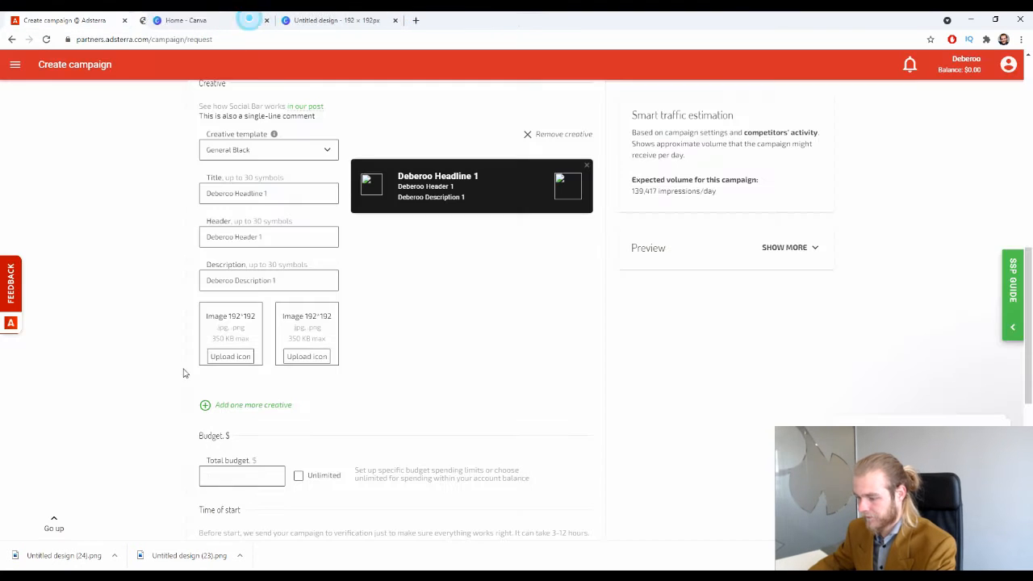
# Step: In the Adsterra campaign, upload Untitled design (23) from Downloads as the creative's first icon and accept the default crop
pyautogui.click(240, 357)
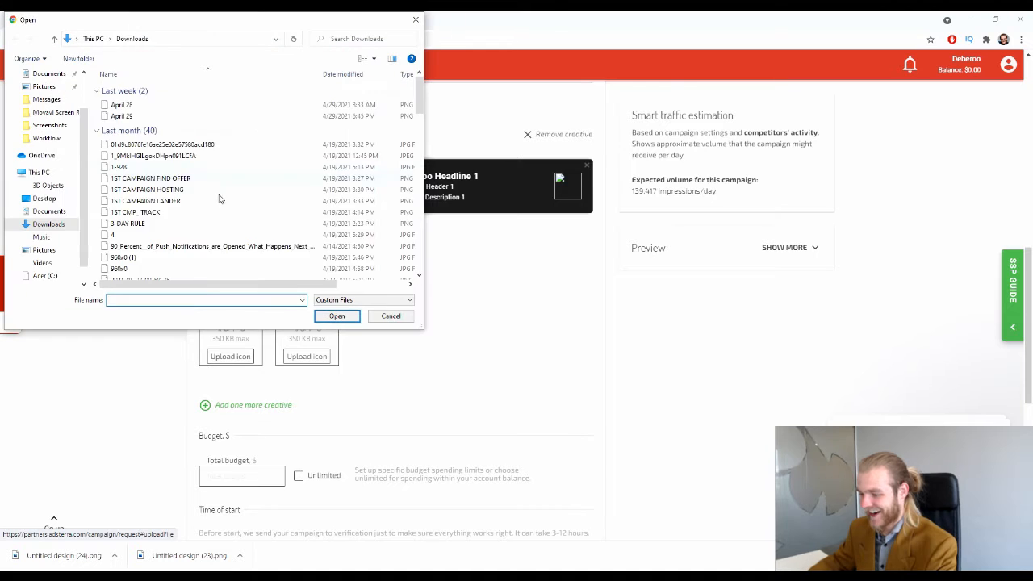
pyautogui.click(157, 116)
pyautogui.click(179, 105)
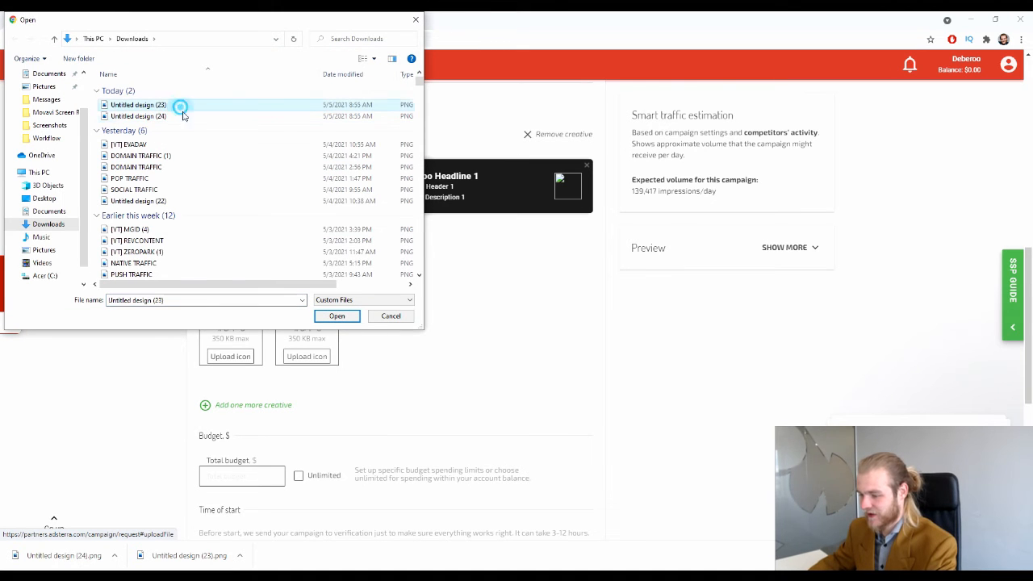
pyautogui.click(349, 320)
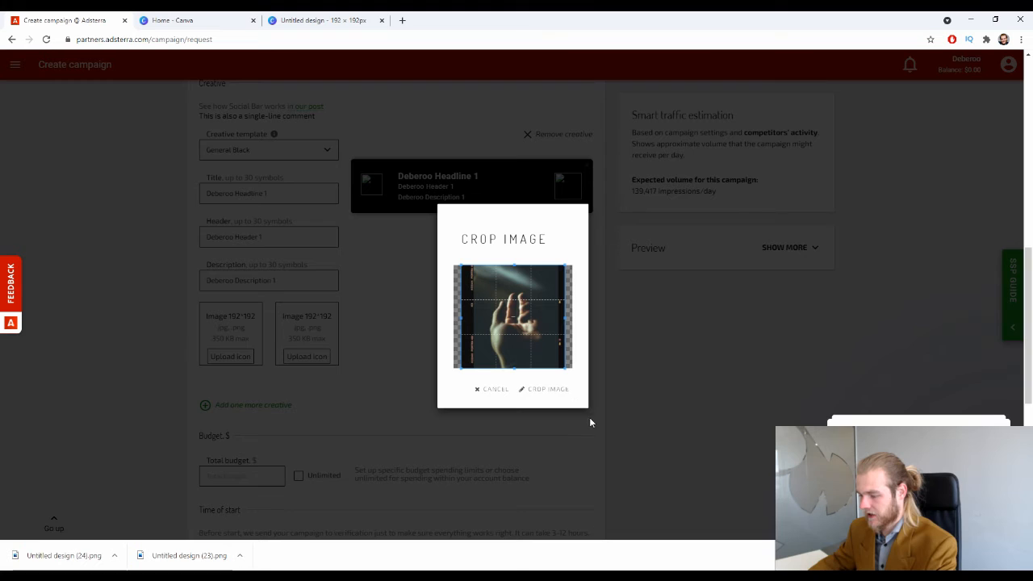
pyautogui.click(549, 391)
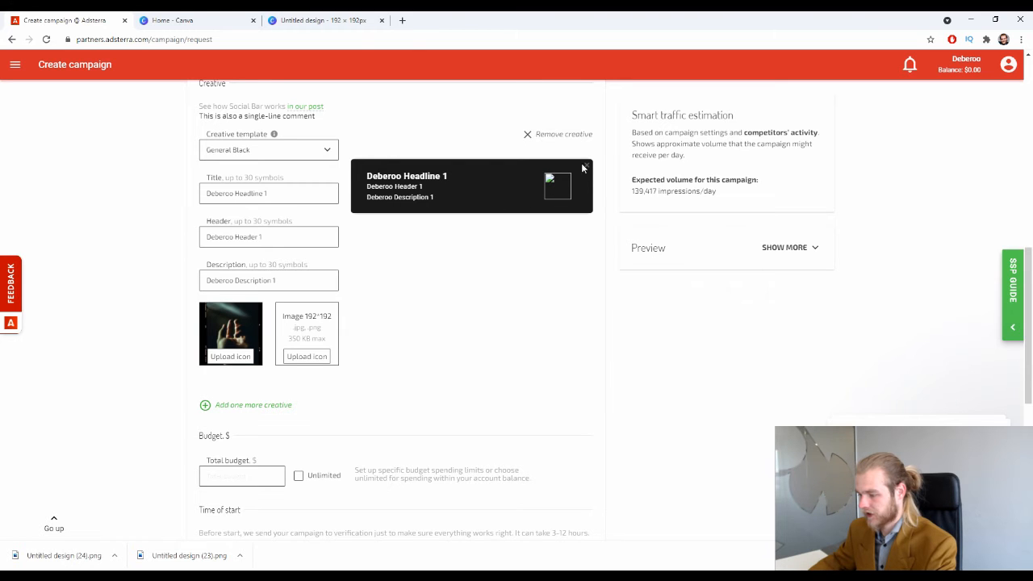
# Step: Upload Untitled design (24) as the creative's second icon and accept the default crop
pyautogui.click(313, 360)
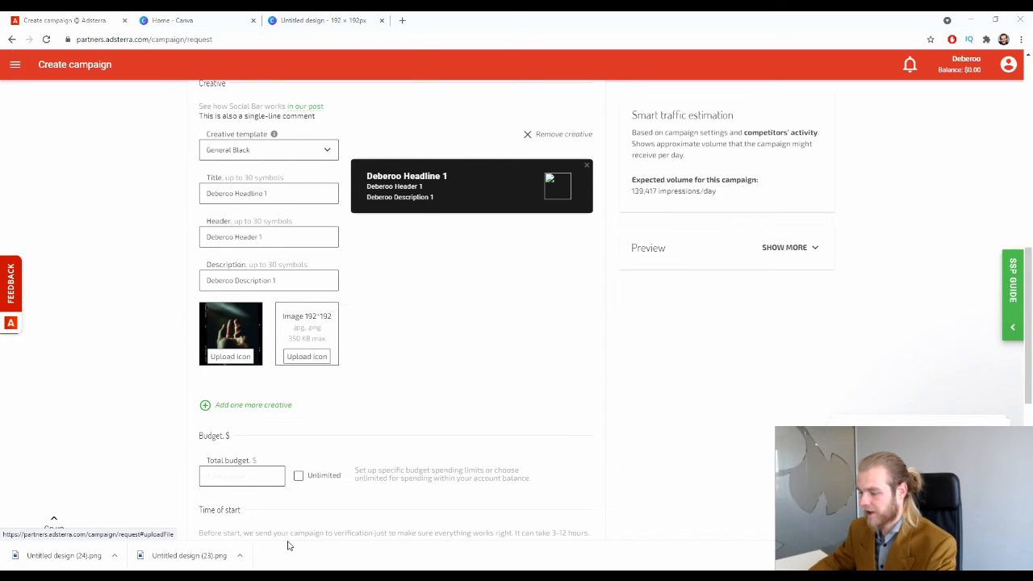
pyautogui.click(153, 116)
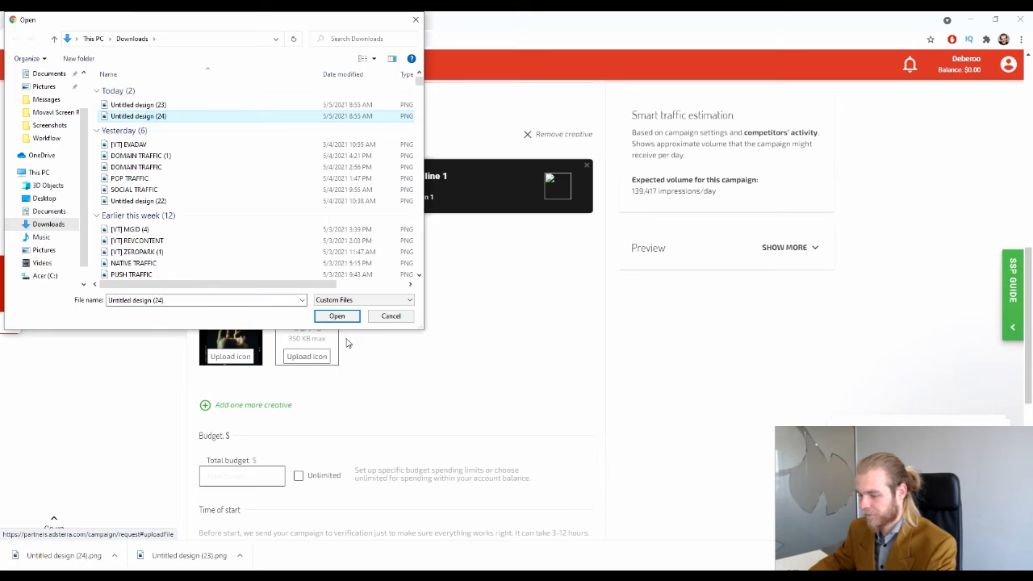
pyautogui.click(338, 315)
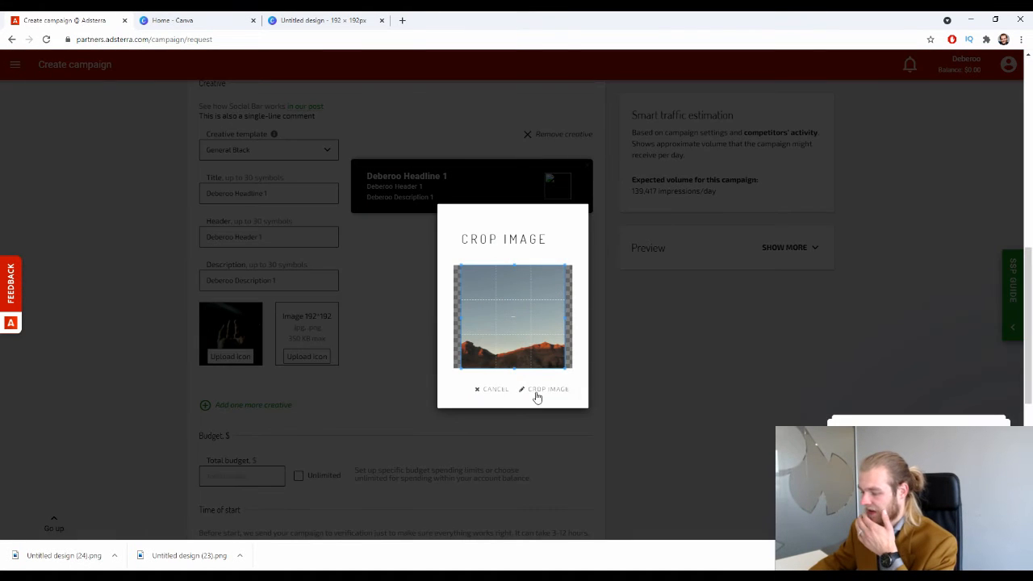
pyautogui.click(532, 390)
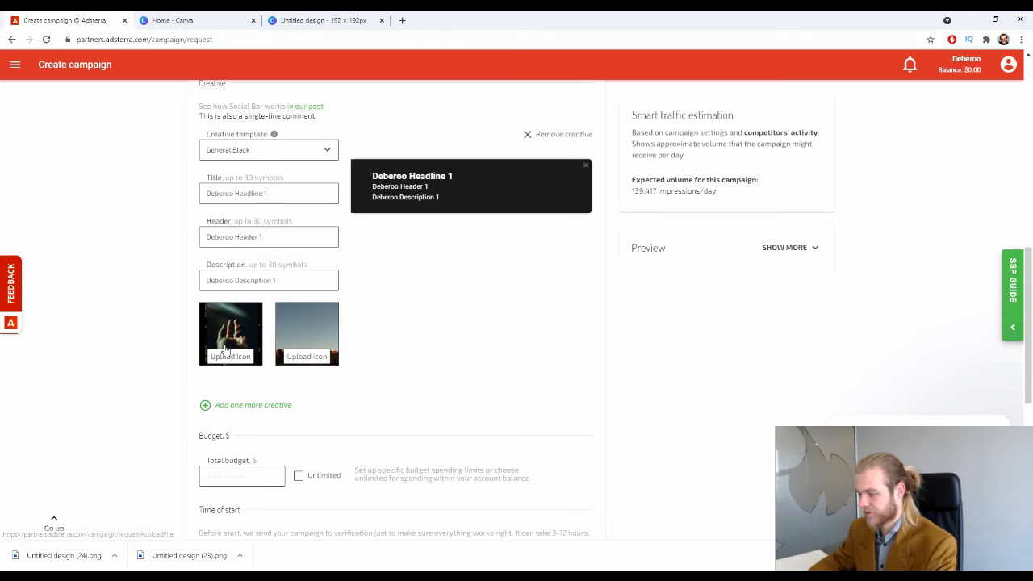
pyautogui.scroll(1, 557, 194)
pyautogui.scroll(1, 393, 319)
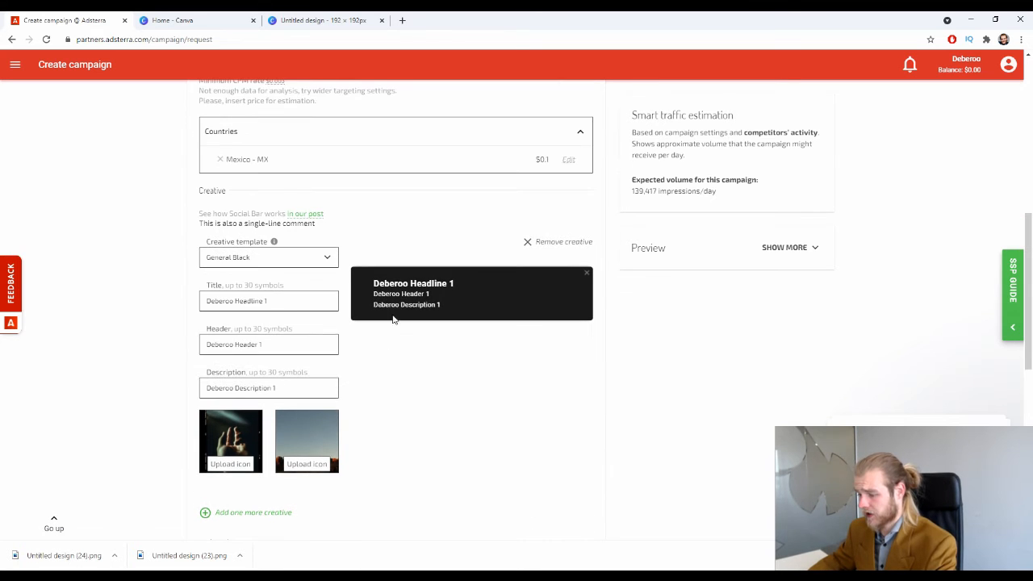
pyautogui.click(322, 426)
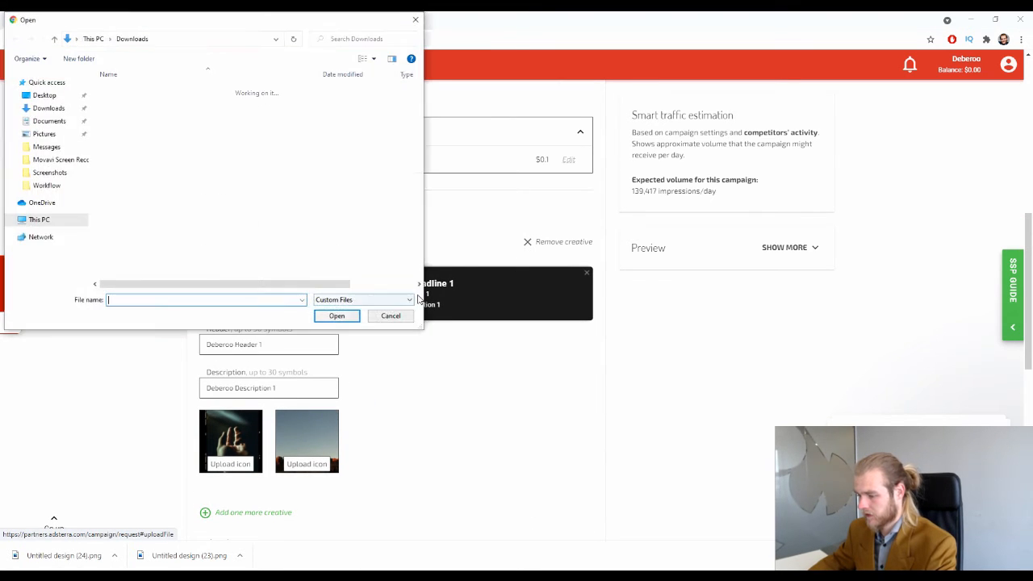
pyautogui.click(416, 20)
pyautogui.scroll(1, 479, 213)
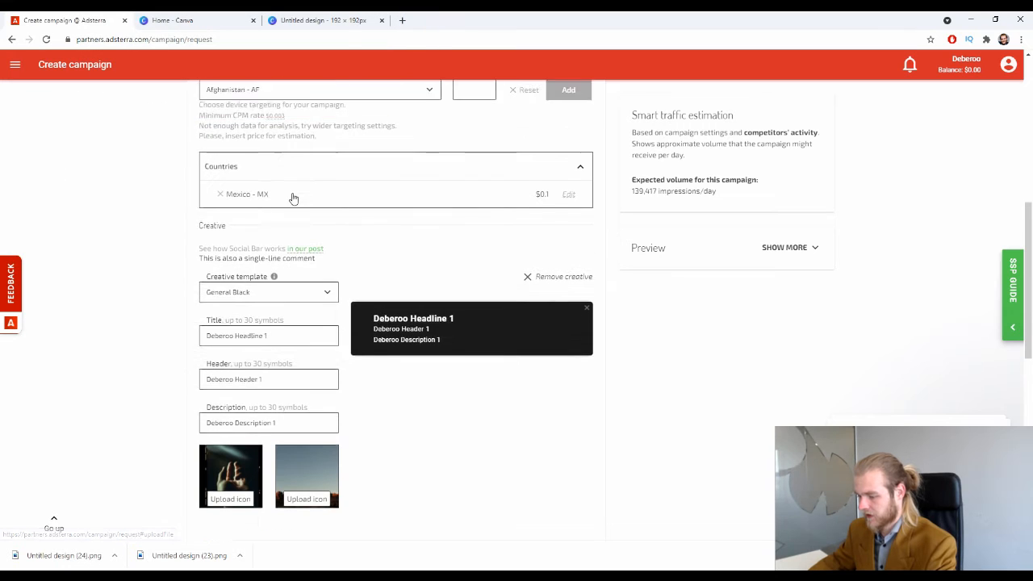
pyautogui.scroll(-5, 293, 199)
pyautogui.scroll(4, 278, 244)
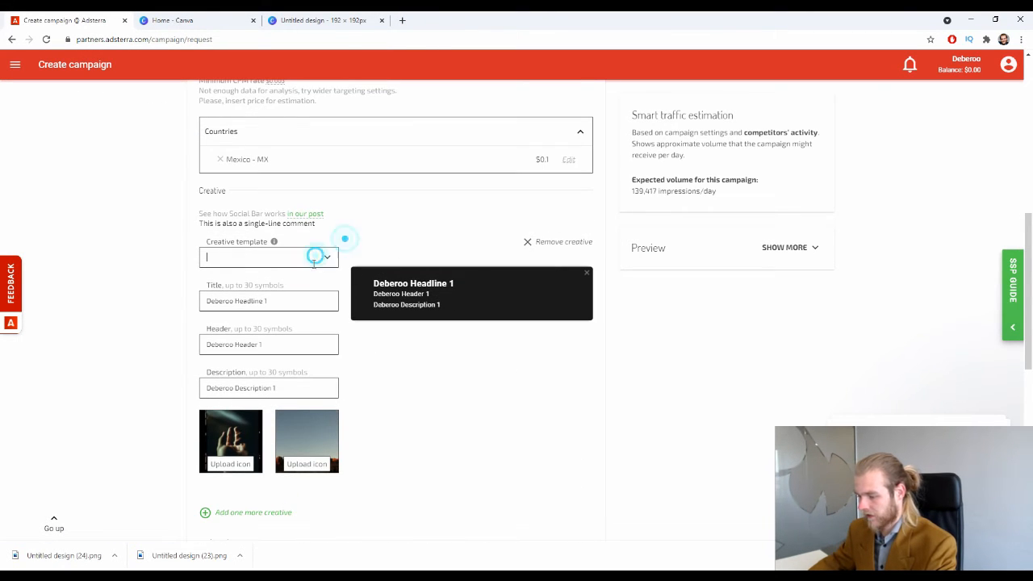
# Step: Change the creative template to Mac OS style and upload Untitled design (24) as its icon with the default crop
pyautogui.click(313, 258)
pyautogui.click(260, 298)
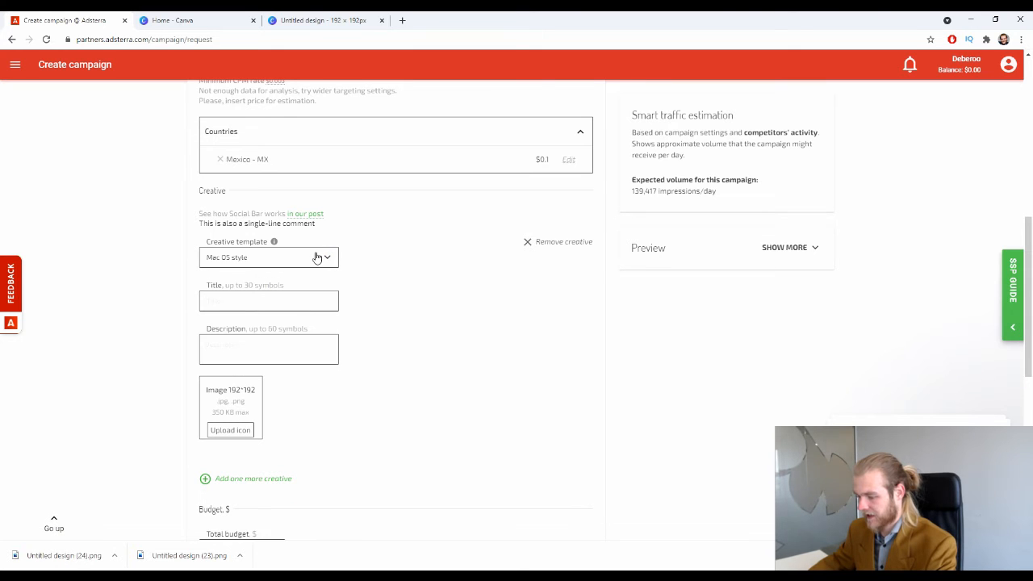
pyautogui.scroll(-1, 311, 306)
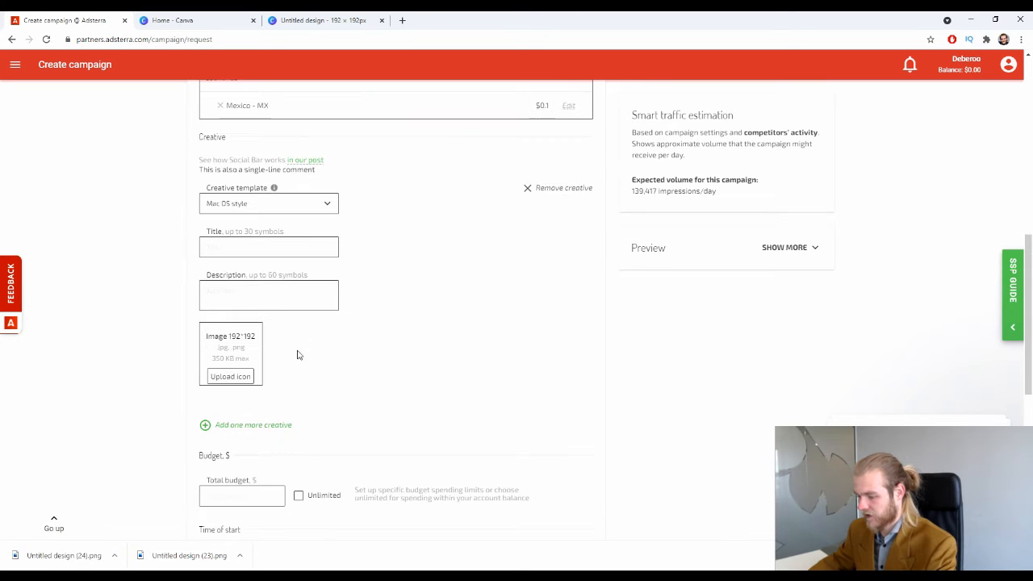
pyautogui.click(237, 378)
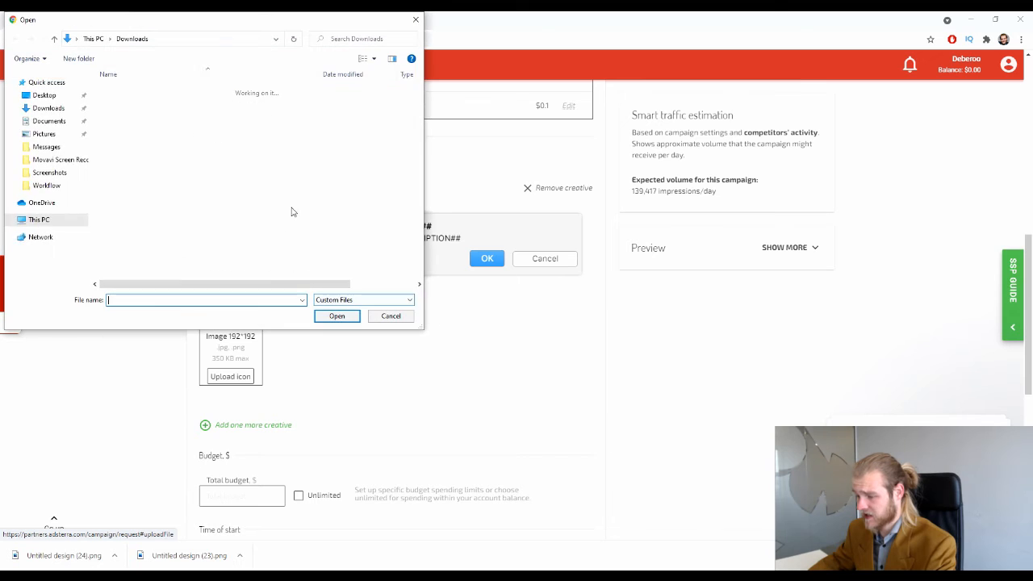
pyautogui.click(171, 115)
pyautogui.click(339, 317)
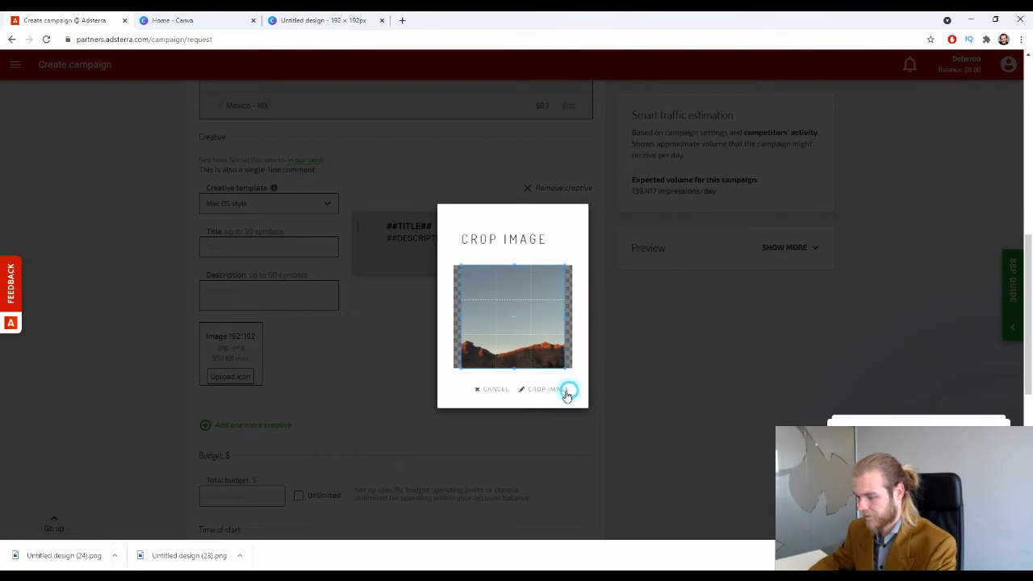
pyautogui.click(557, 389)
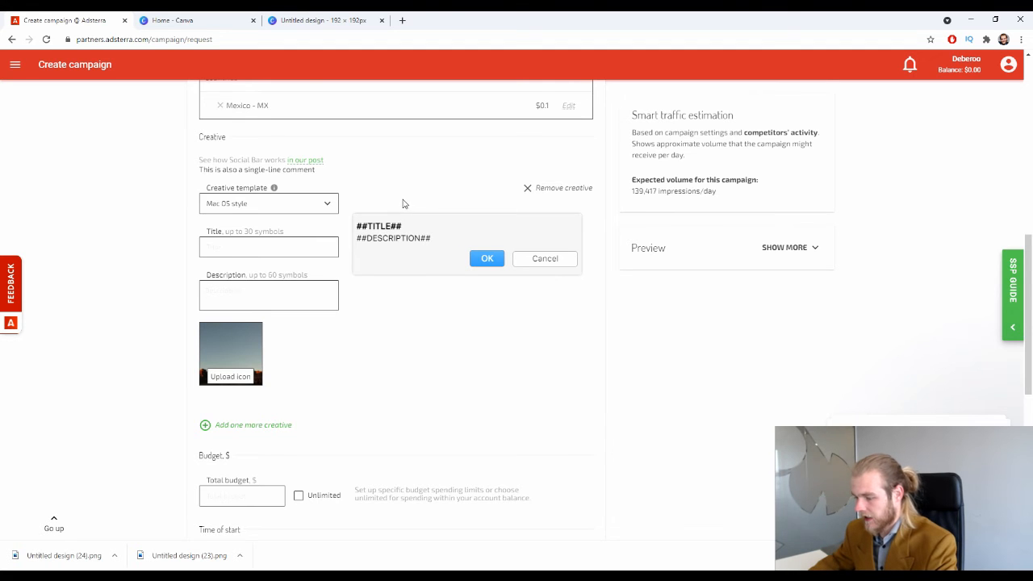
pyautogui.scroll(-2, 402, 200)
pyautogui.scroll(2, 401, 199)
pyautogui.click(321, 203)
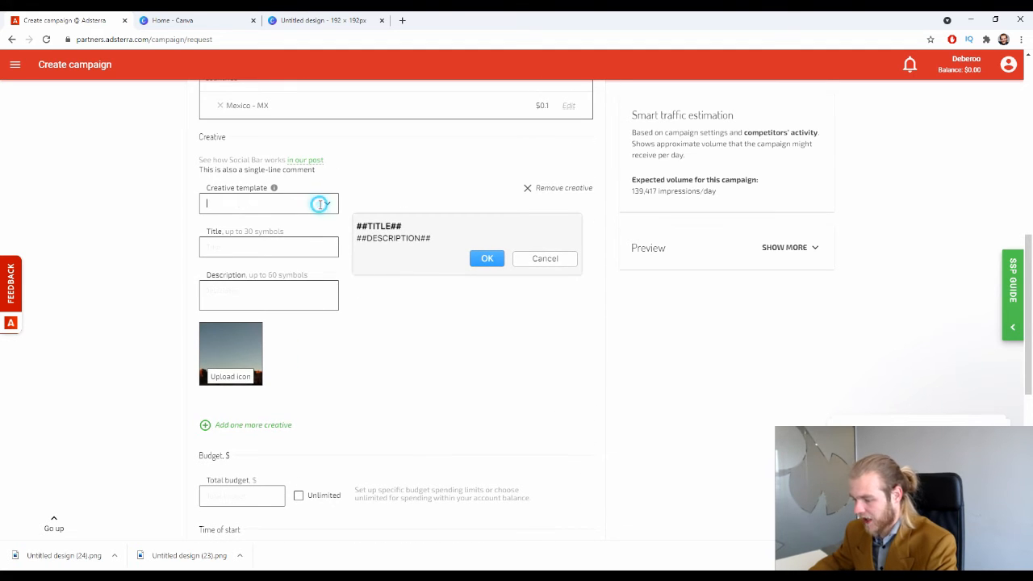
pyautogui.scroll(-2, 311, 262)
pyautogui.scroll(3, 300, 250)
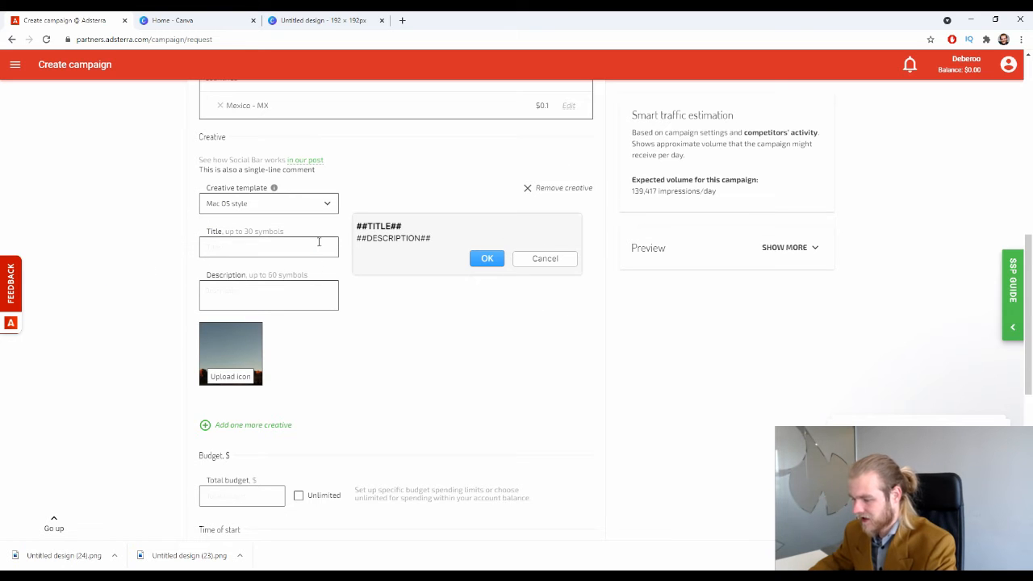
# Step: Enter "Headline 1" as the Mac OS style creative's title and "Description 1" as its description
pyautogui.click(319, 246)
pyautogui.write('H')
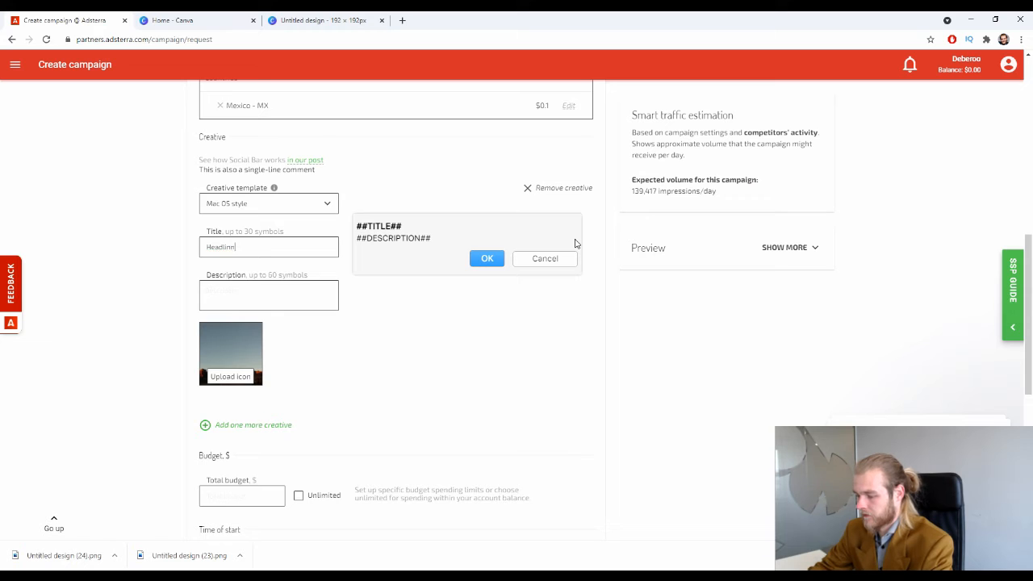
pyautogui.write('eadline 1')
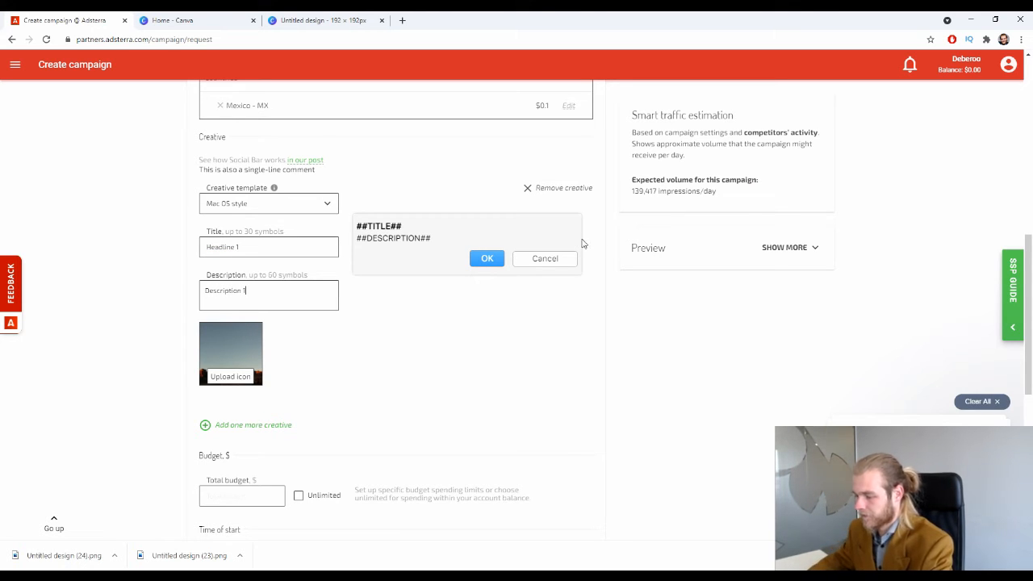
pyautogui.write('1')
pyautogui.click(120, 311)
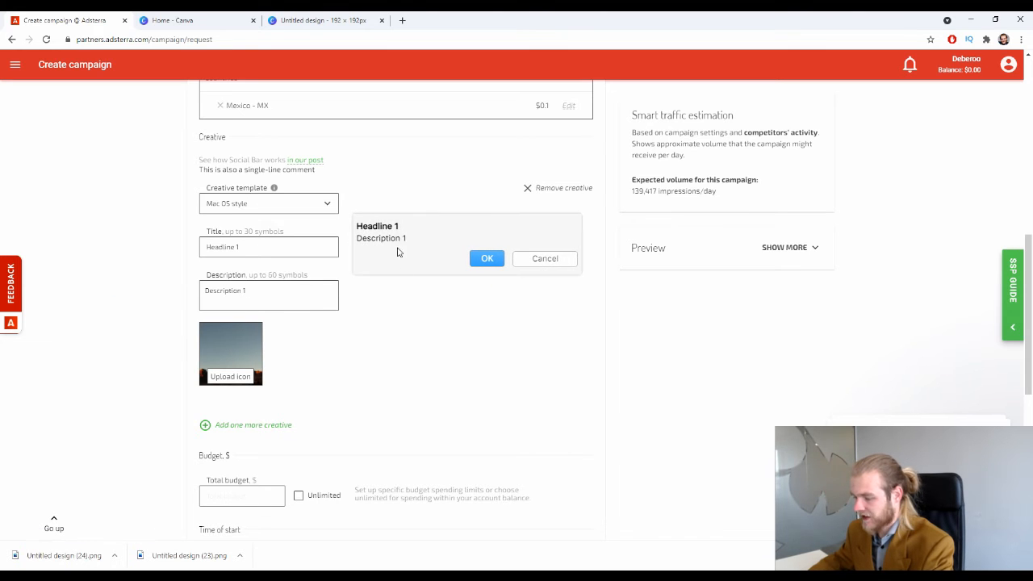
pyautogui.scroll(-2, 521, 179)
pyautogui.scroll(3, 452, 242)
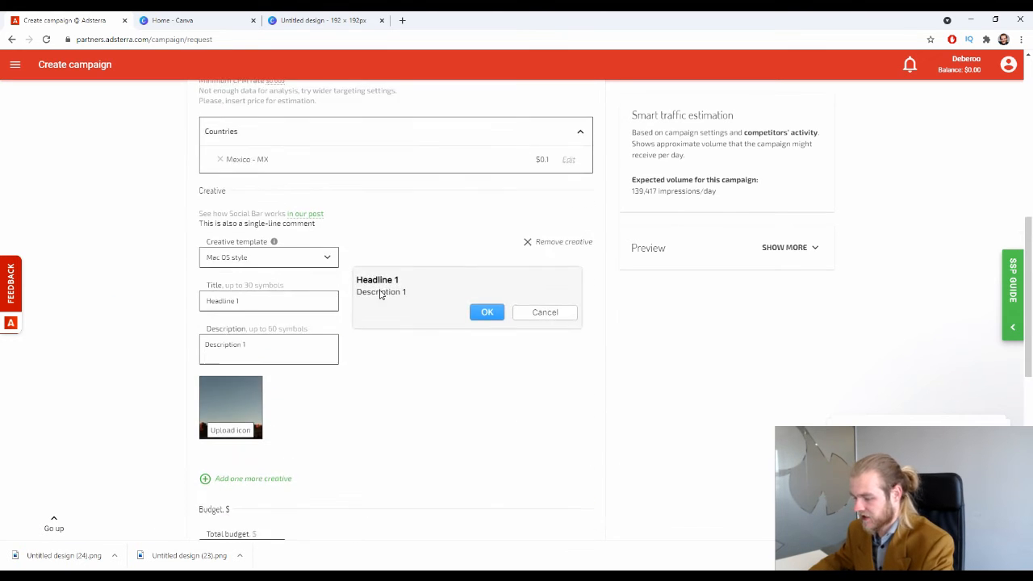
pyautogui.scroll(-3, 347, 291)
pyautogui.scroll(2, 316, 279)
pyautogui.scroll(1, 436, 242)
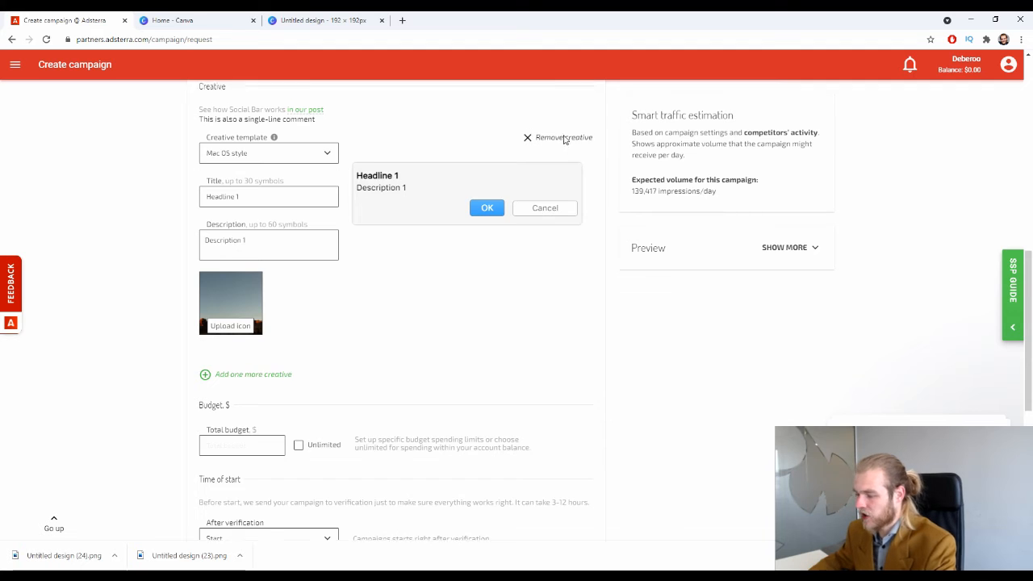
pyautogui.scroll(2, 577, 161)
pyautogui.scroll(-2, 574, 134)
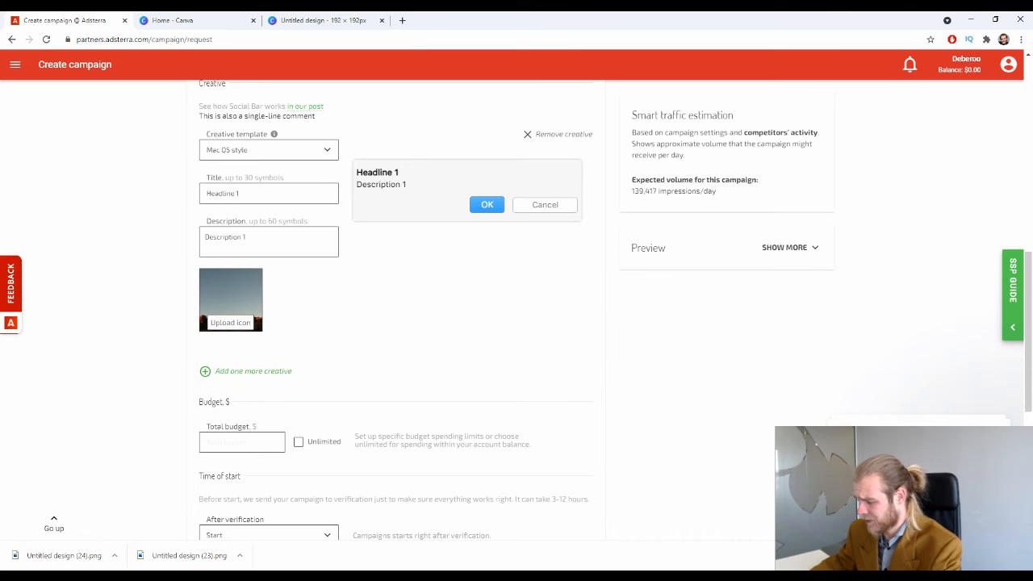
# Step: Dismiss the browser's downloads bar and look over the finished Mac OS style creative
pyautogui.click(1020, 555)
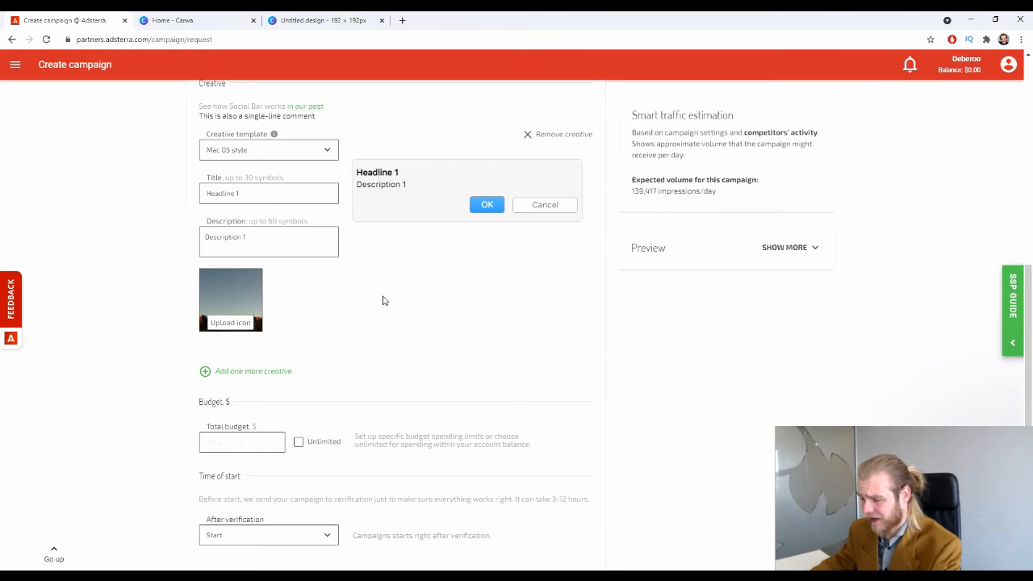
pyautogui.scroll(-1, 382, 300)
pyautogui.scroll(2, 392, 282)
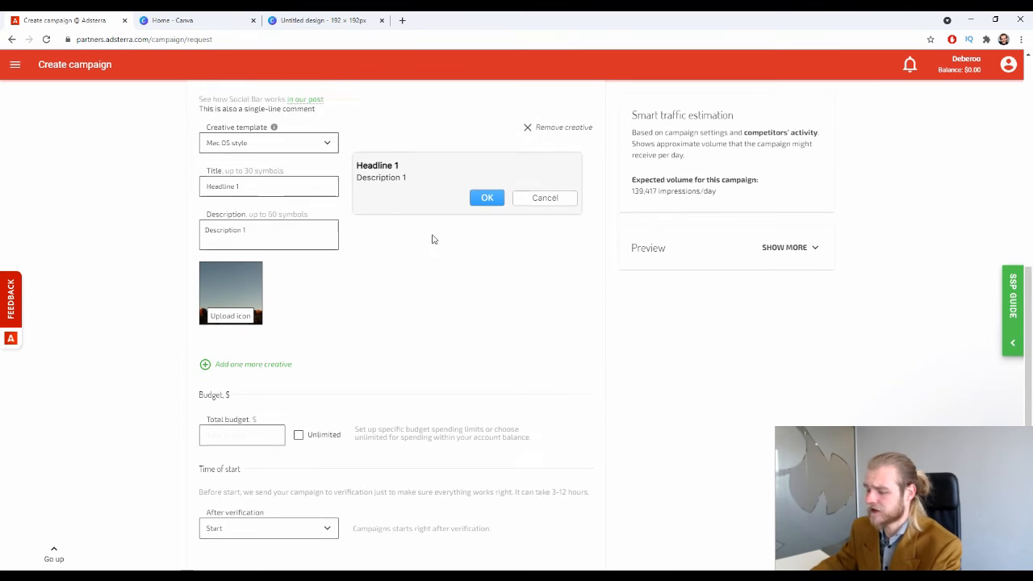
pyautogui.scroll(-1, 331, 307)
pyautogui.scroll(-1, 468, 291)
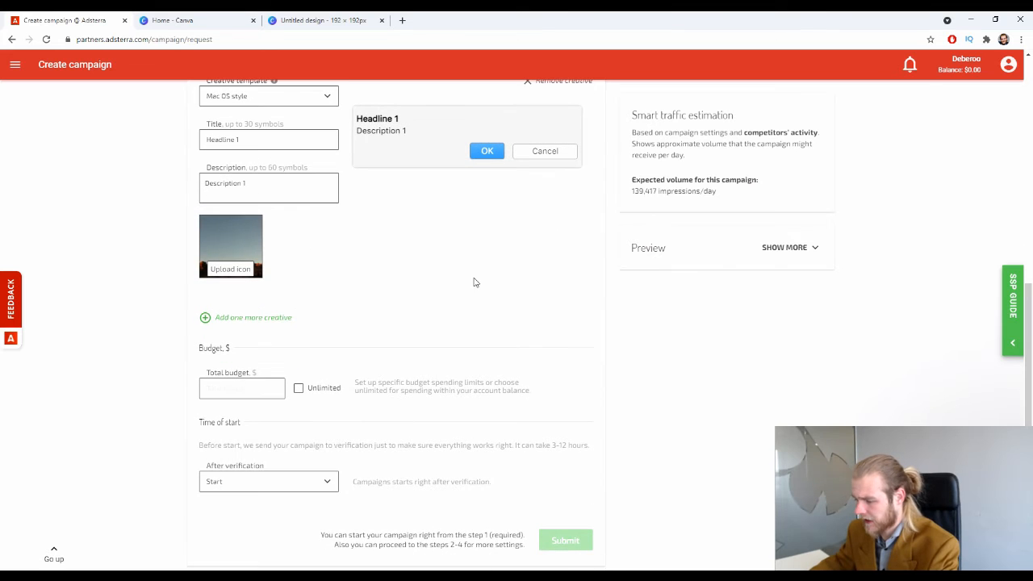
# Step: Add one more creative to the campaign and remove it again
pyautogui.click(239, 318)
pyautogui.scroll(-3, 461, 326)
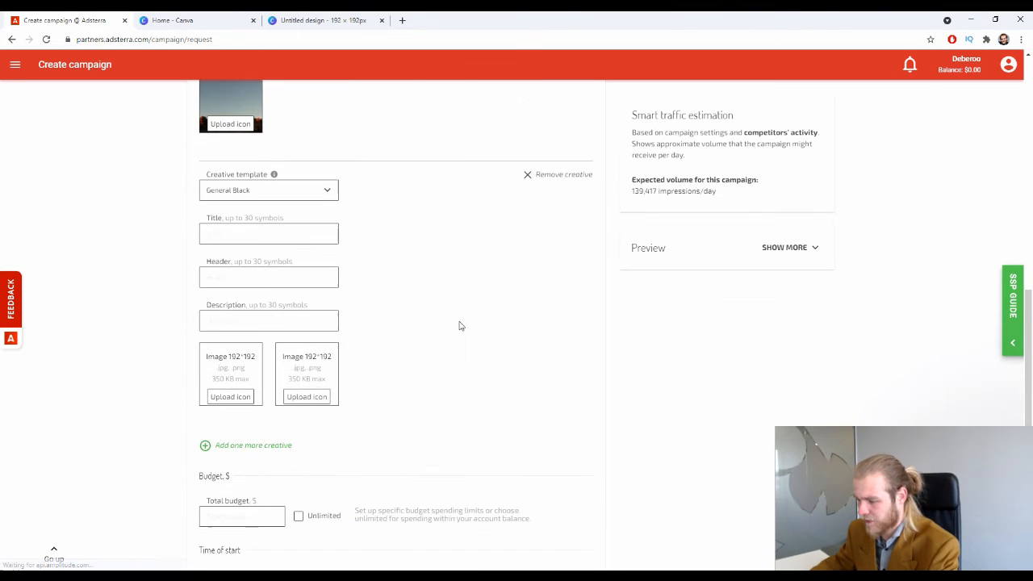
pyautogui.scroll(-5, 457, 319)
pyautogui.scroll(4, 456, 318)
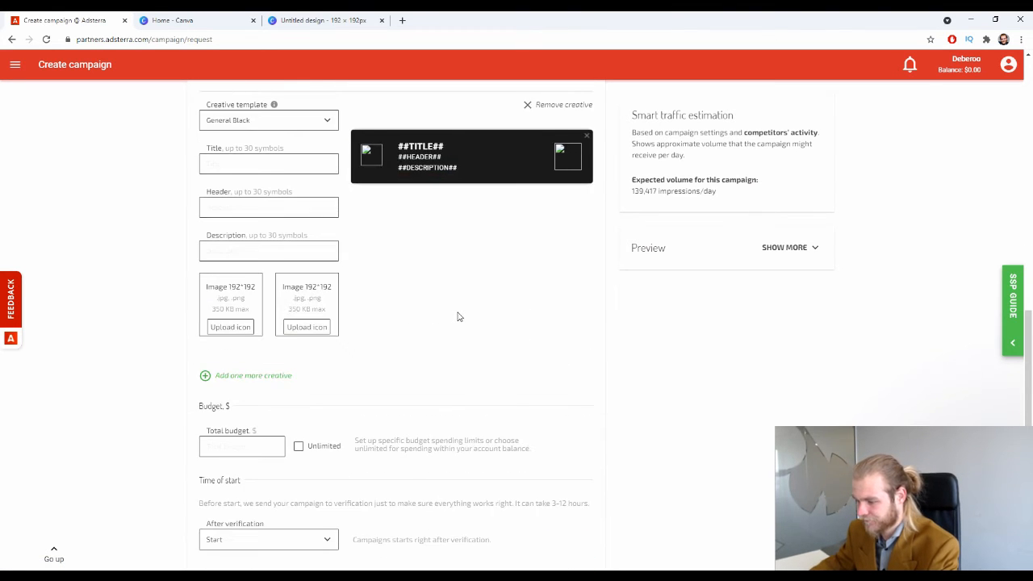
pyautogui.scroll(1, 450, 318)
pyautogui.click(555, 159)
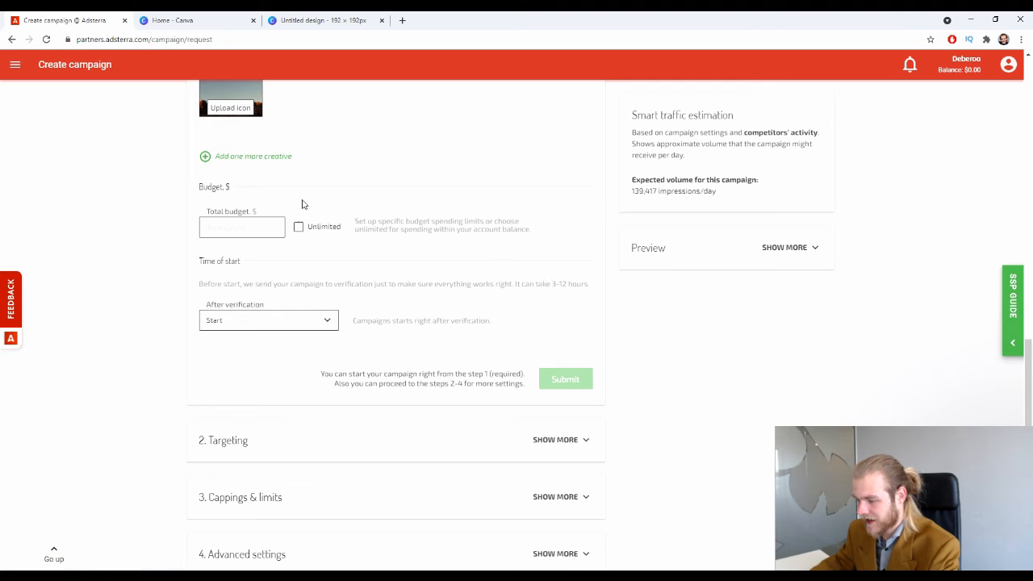
# Step: Set the campaign's total budget to $1000, leaving the budget limited
pyautogui.scroll(5, 315, 193)
pyautogui.scroll(-3, 319, 182)
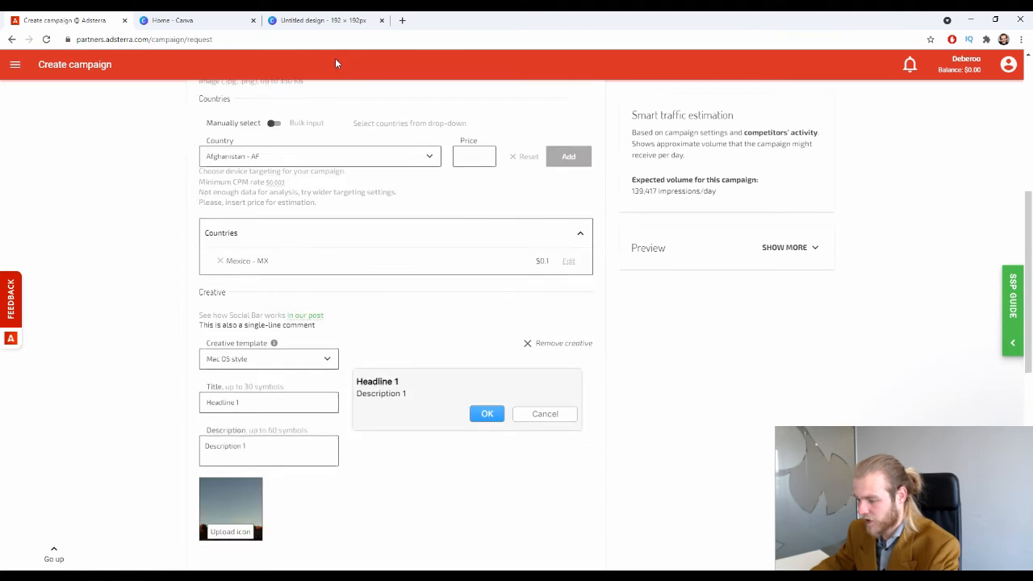
pyautogui.scroll(-1, 306, 184)
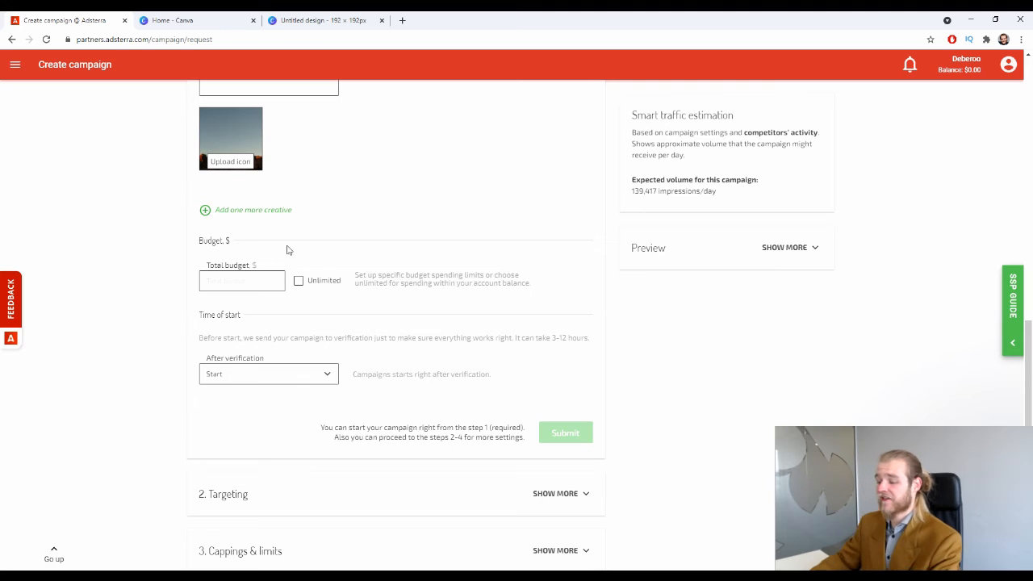
pyautogui.click(257, 280)
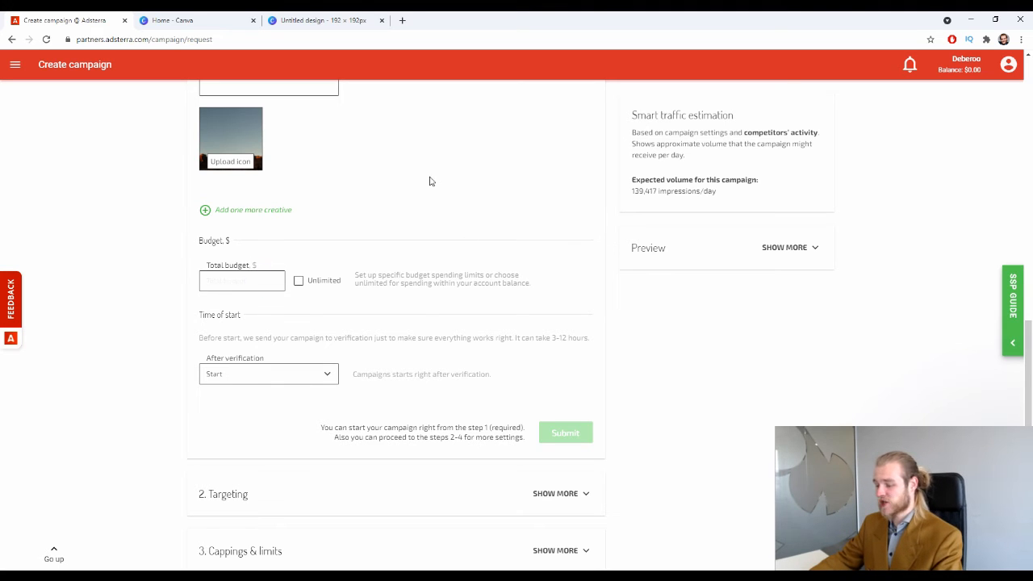
pyautogui.click(298, 280)
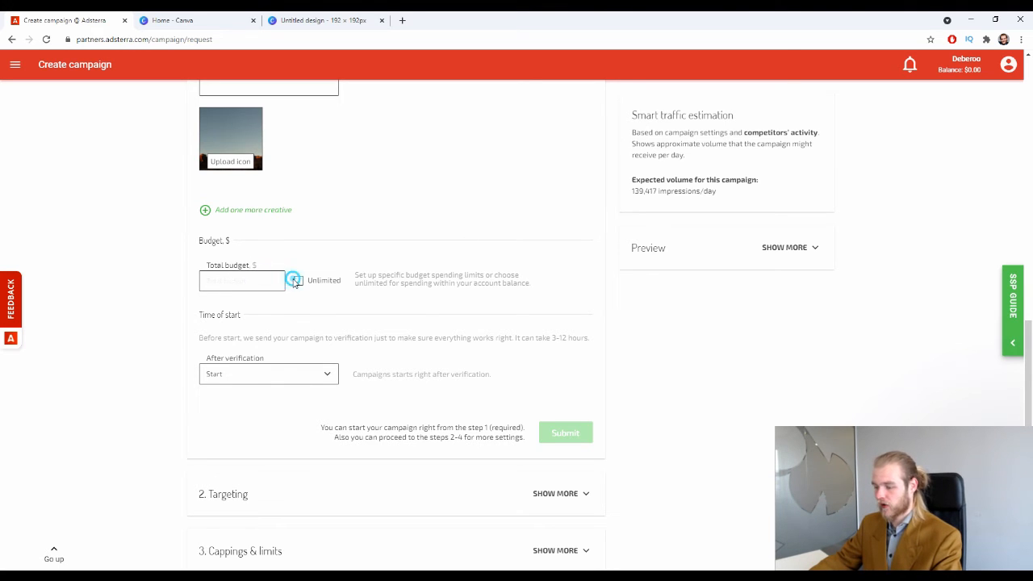
pyautogui.click(299, 280)
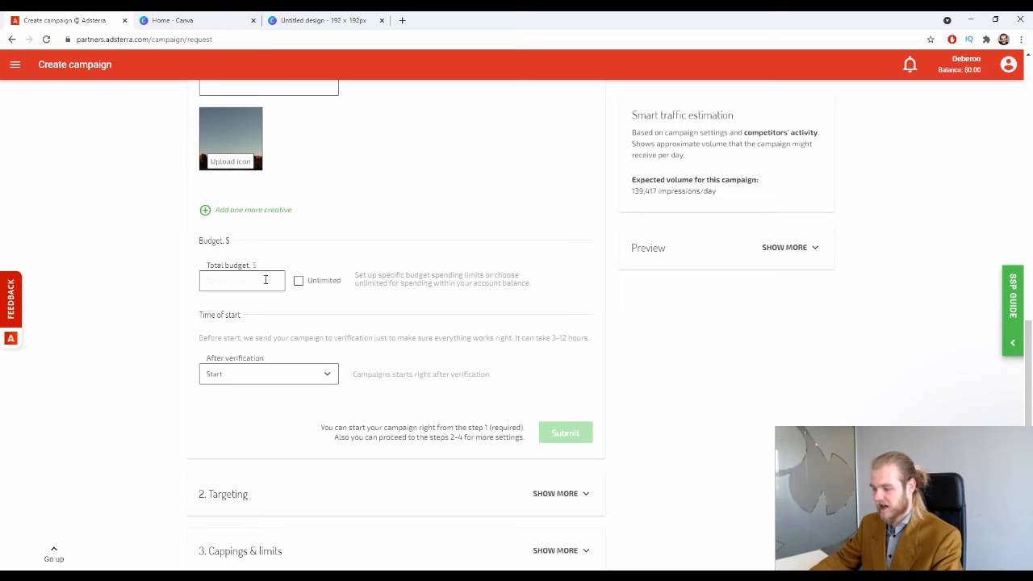
pyautogui.click(266, 279)
pyautogui.write('1000')
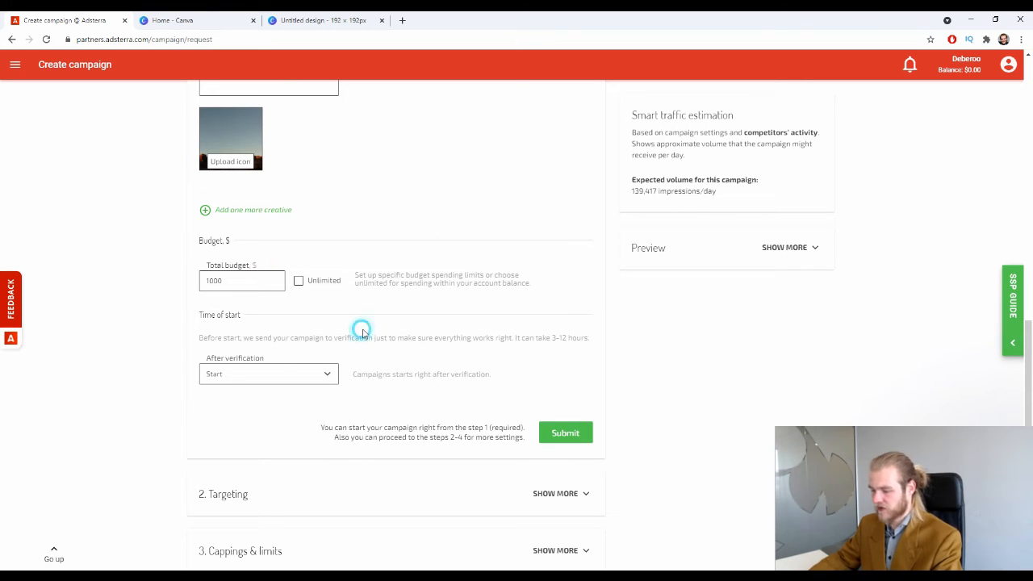
# Step: Set the campaign's time of start to Keep inactive after verification
pyautogui.scroll(-1, 323, 231)
pyautogui.scroll(-1, 382, 309)
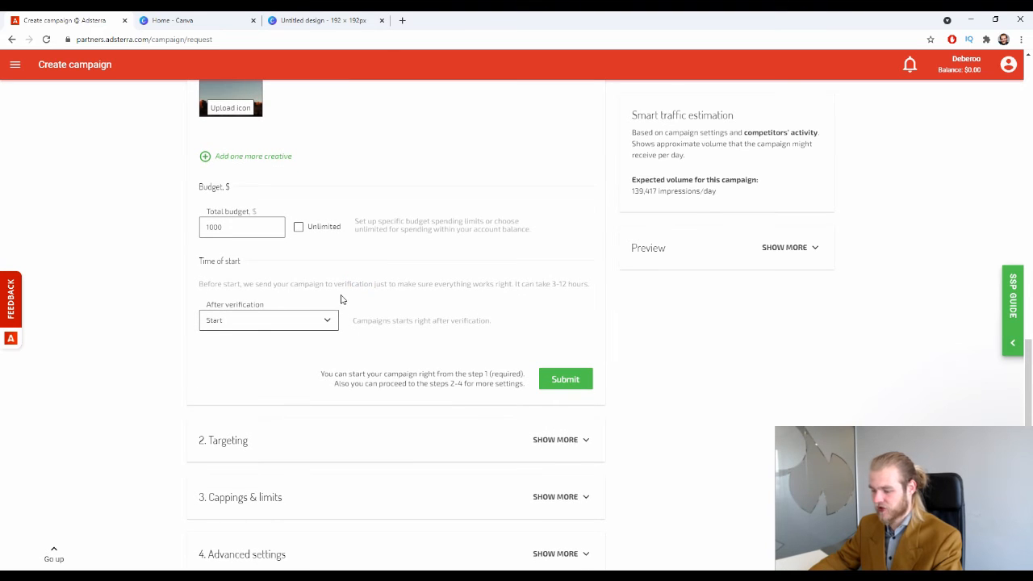
pyautogui.scroll(-1, 327, 297)
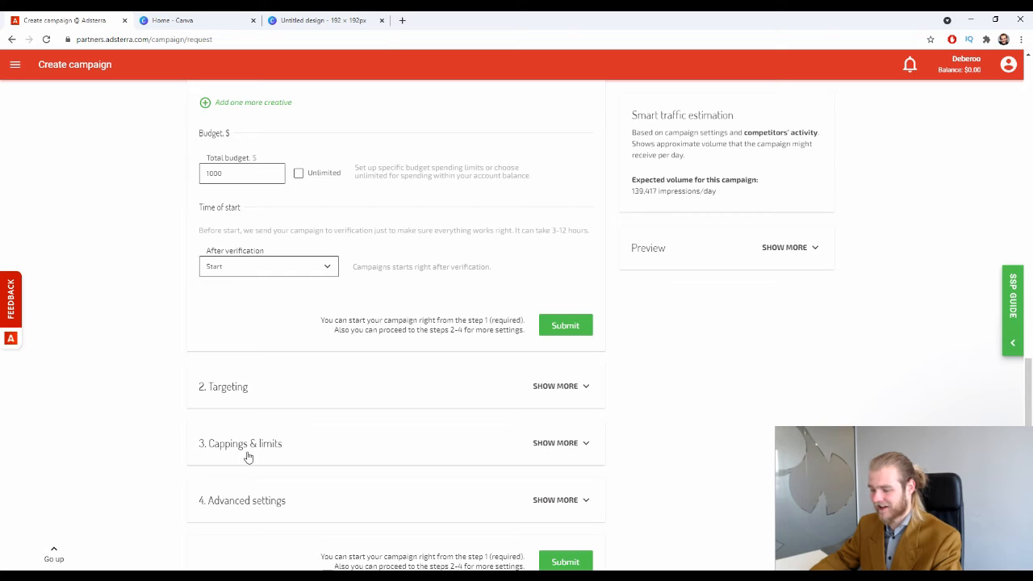
pyautogui.scroll(1, 292, 457)
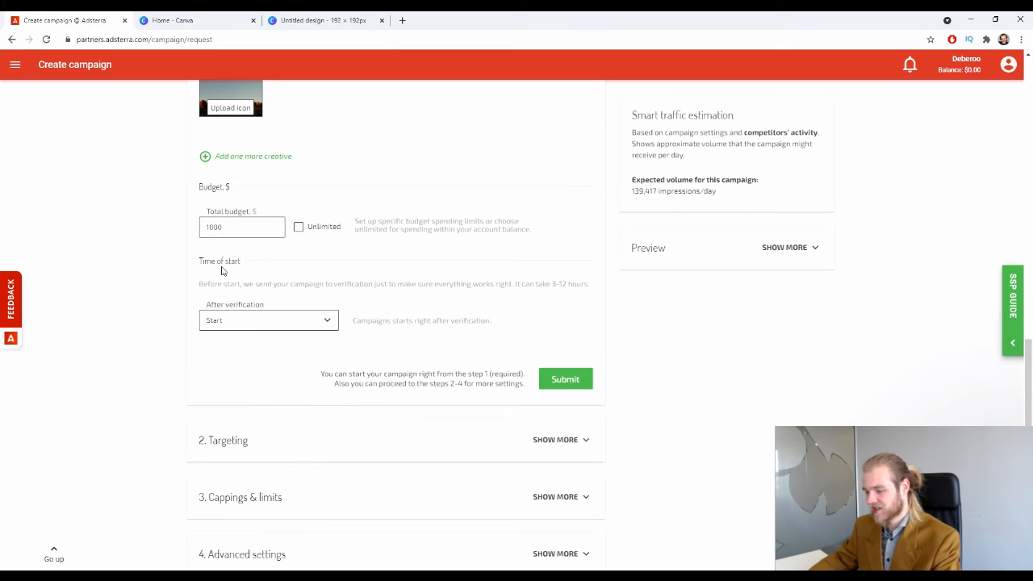
pyautogui.click(325, 318)
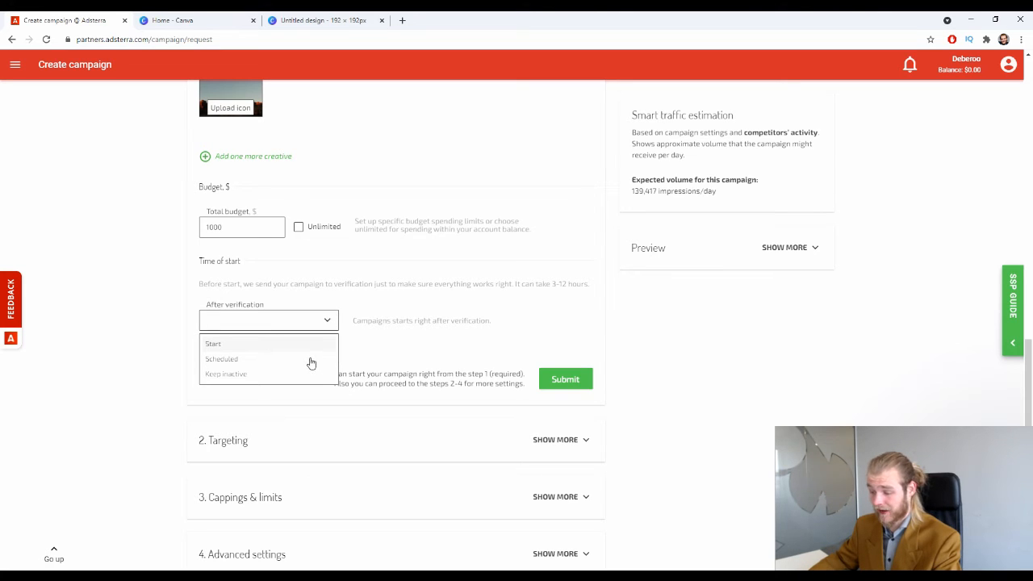
pyautogui.click(233, 375)
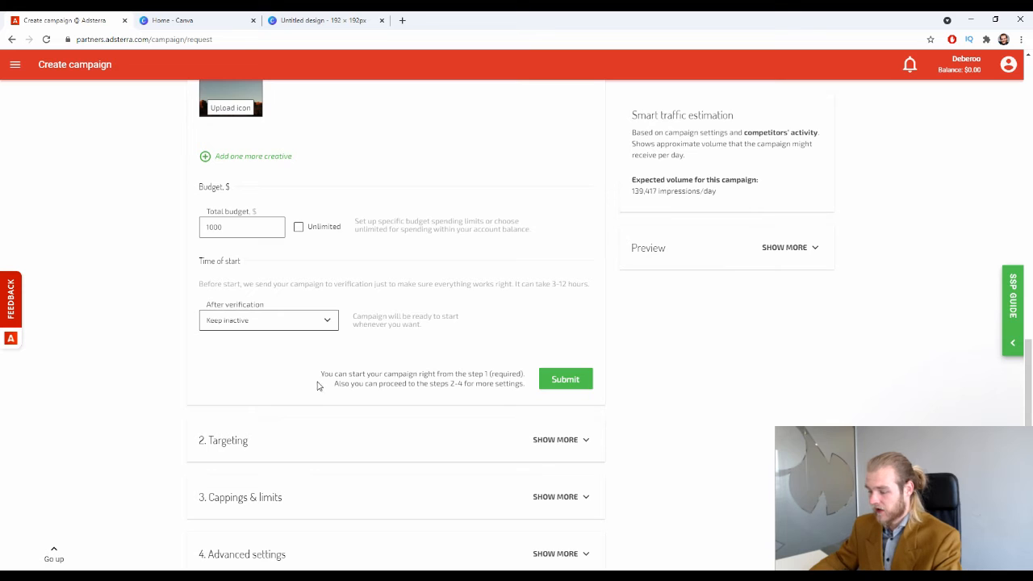
# Step: Submit the campaign form to check the settings summary, and go back to editing without sending it for verification
pyautogui.click(565, 379)
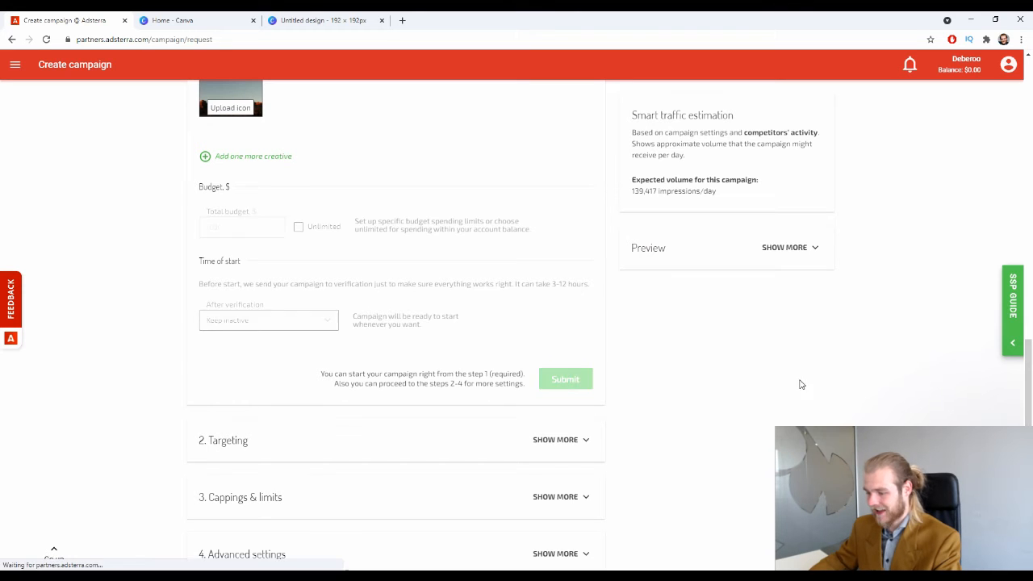
pyautogui.scroll(-1, 711, 366)
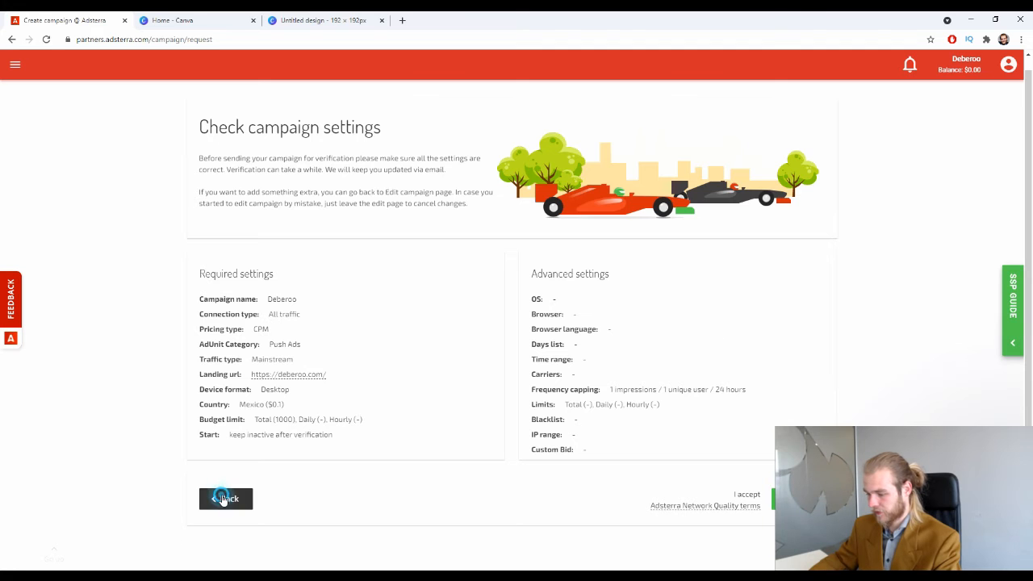
pyautogui.click(224, 498)
# Step: Expand the Targeting section and look through the available targeting types
pyautogui.scroll(-10, 443, 301)
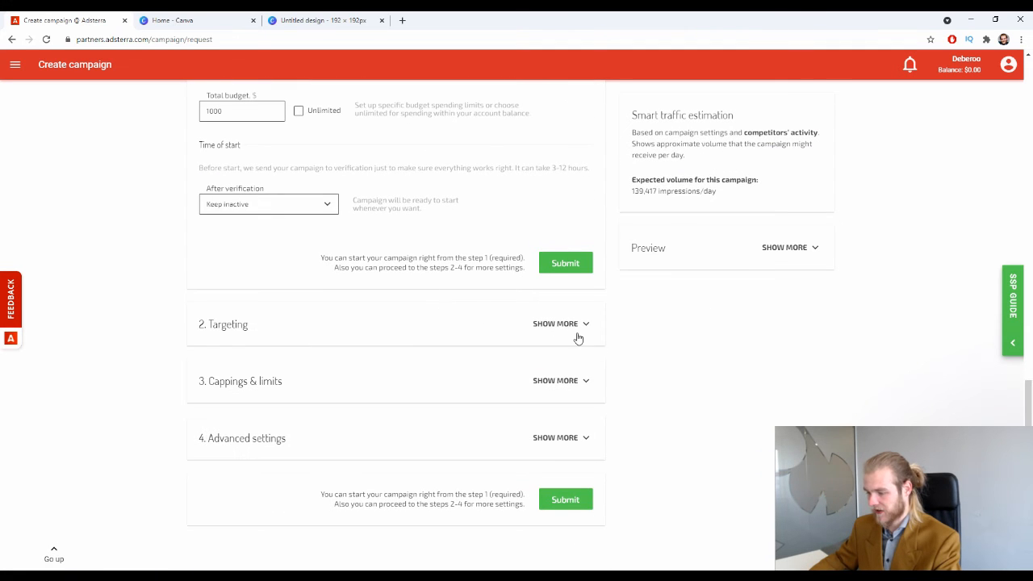
pyautogui.click(584, 327)
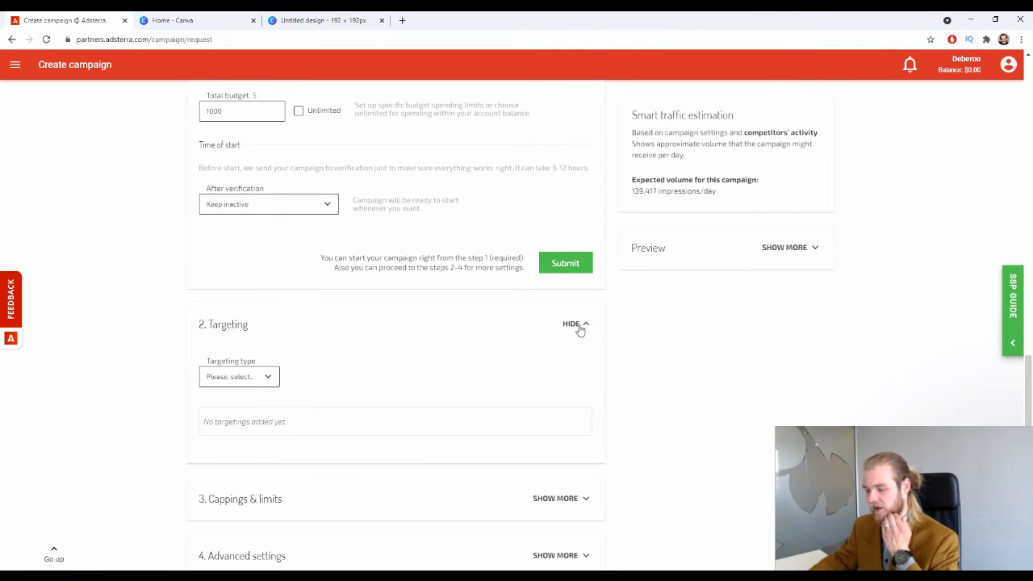
pyautogui.scroll(-2, 574, 331)
pyautogui.click(230, 257)
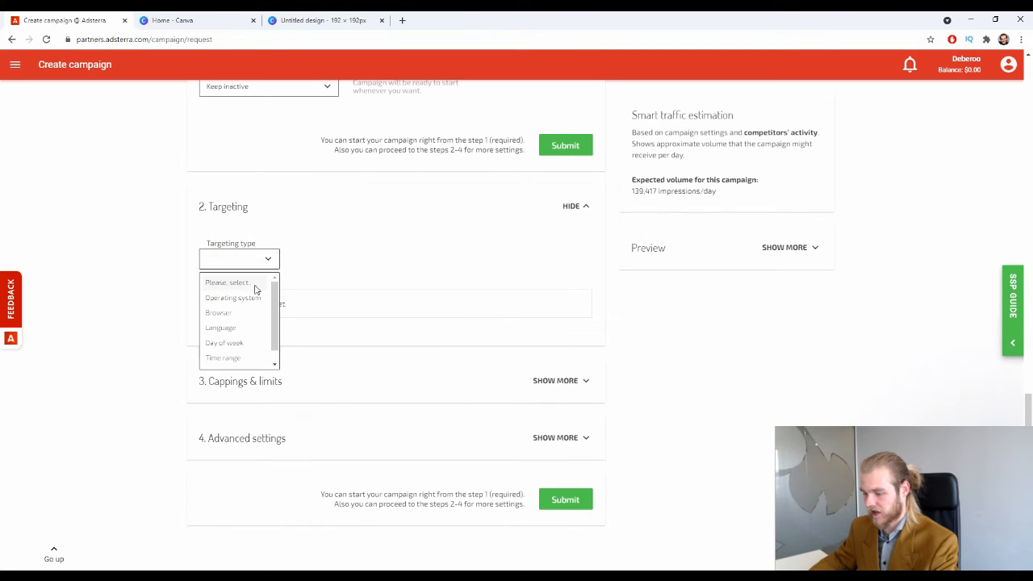
pyautogui.scroll(-1, 274, 299)
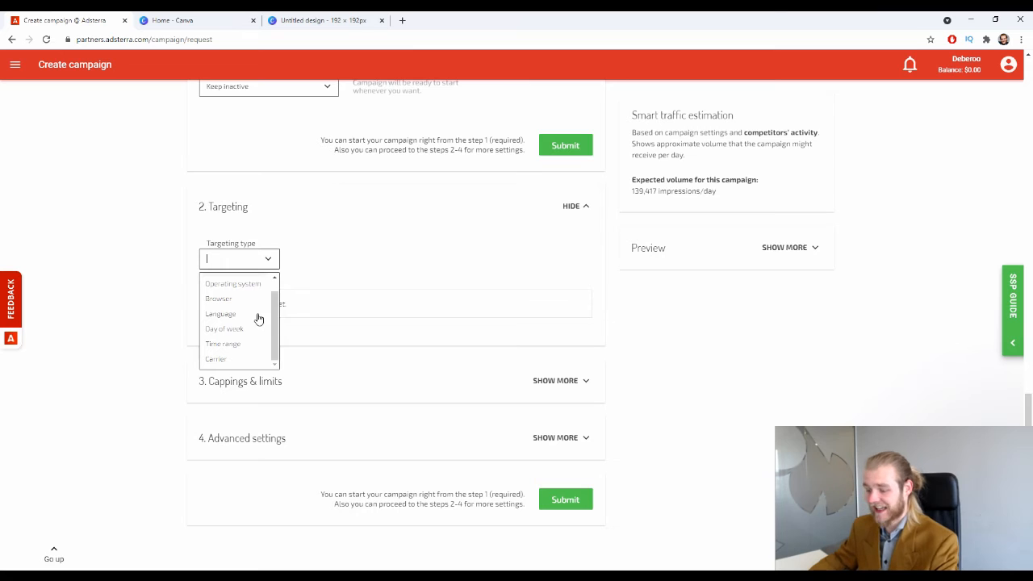
pyautogui.scroll(1, 260, 339)
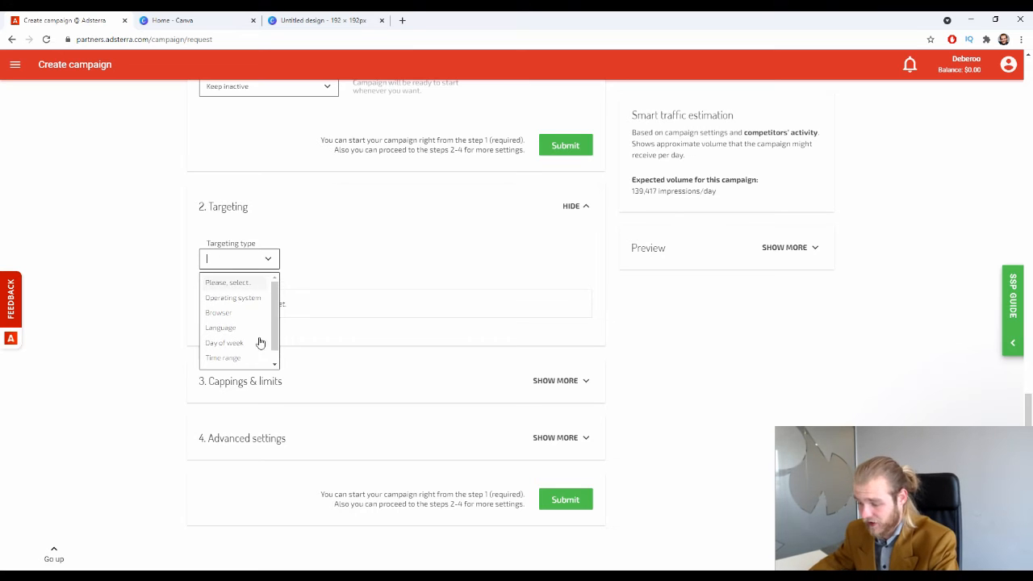
pyautogui.scroll(-1, 242, 355)
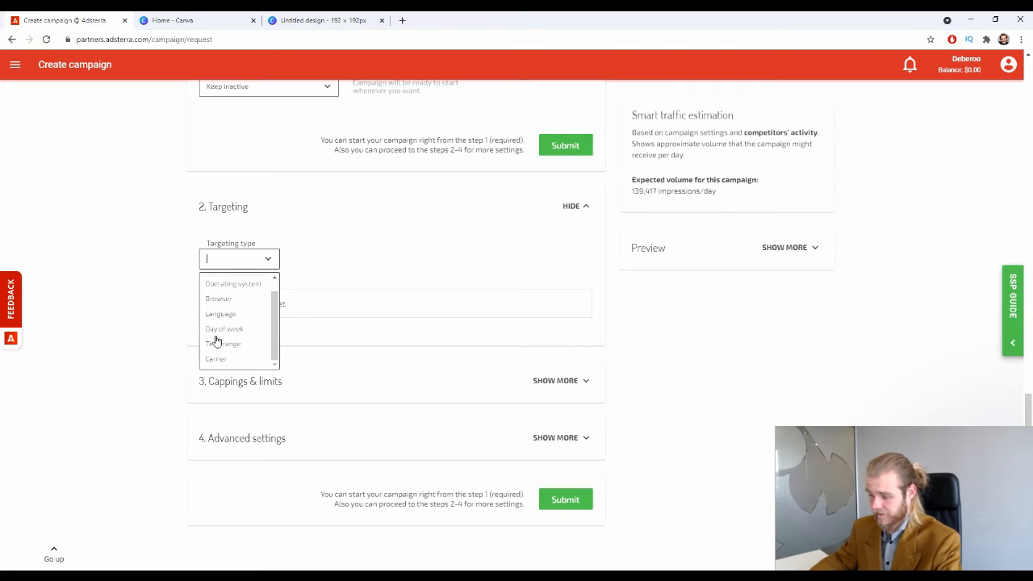
pyautogui.scroll(1, 217, 335)
pyautogui.scroll(-1, 230, 300)
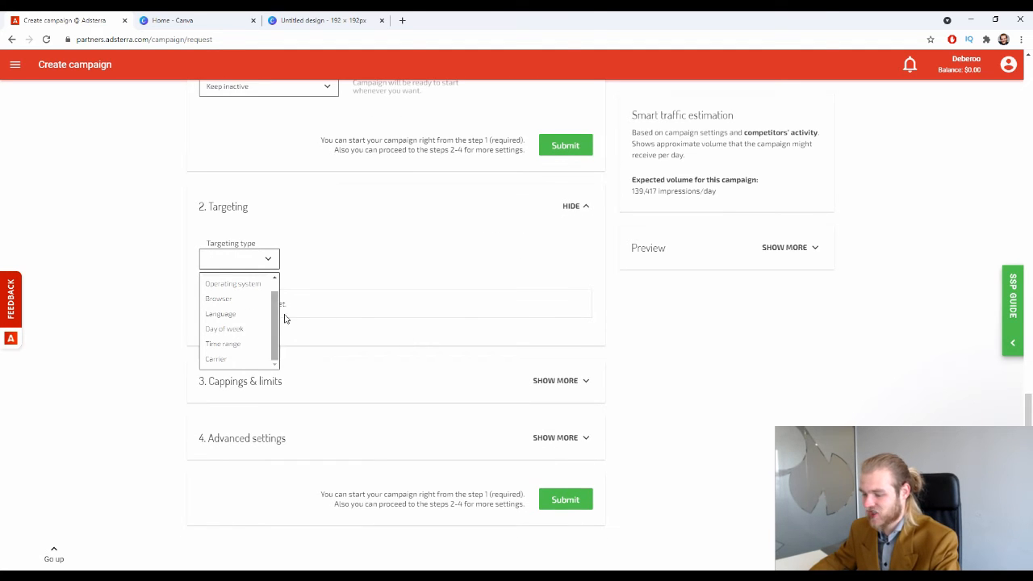
# Step: Choose Operating system as the targeting type and Windows as the system to target
pyautogui.click(252, 289)
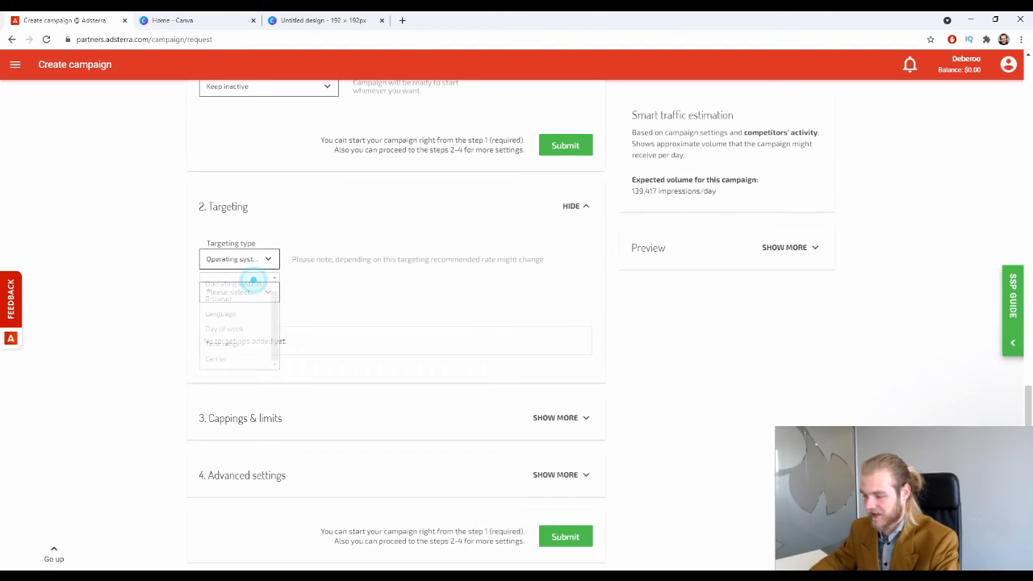
pyautogui.click(252, 292)
pyautogui.scroll(-1, 268, 311)
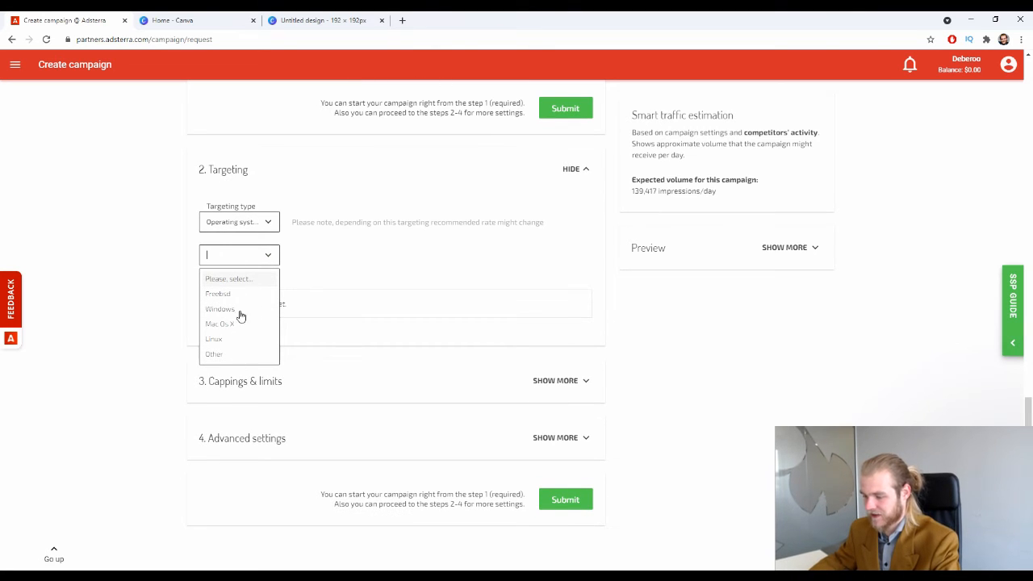
pyautogui.click(231, 311)
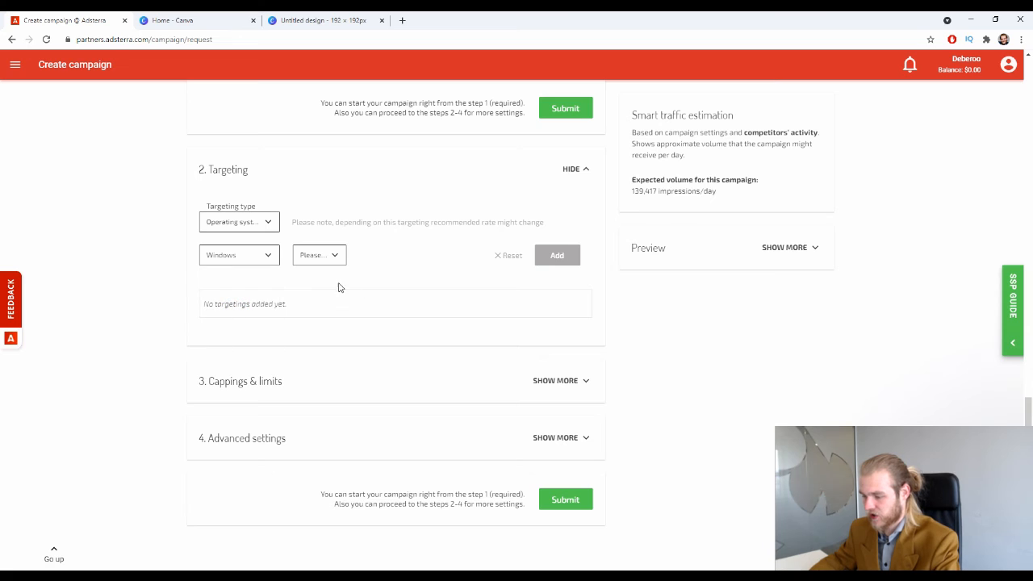
# Step: Select XP as the Windows version for the operating system targeting
pyautogui.click(334, 252)
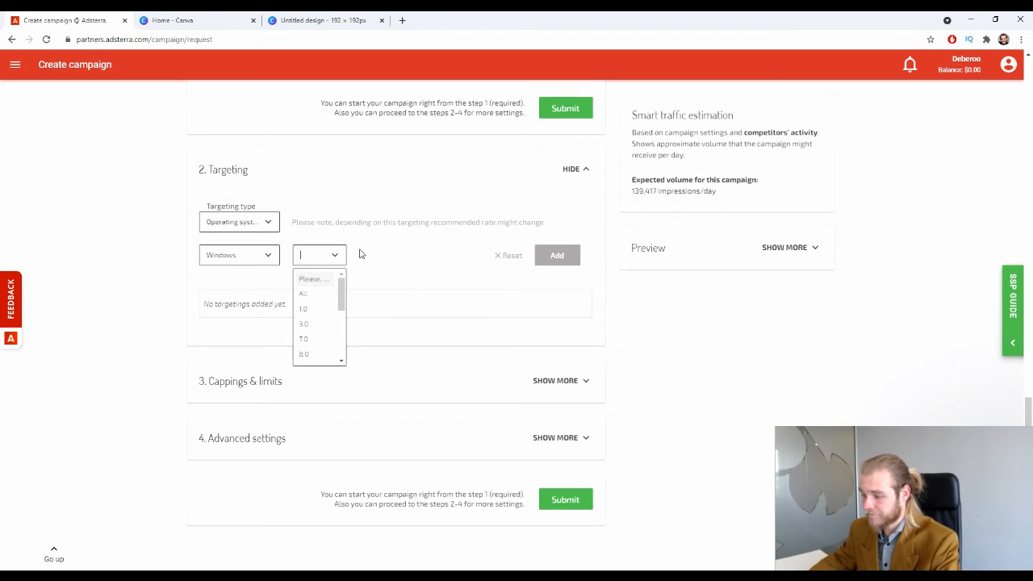
pyautogui.scroll(-2, 323, 321)
pyautogui.scroll(4, 328, 320)
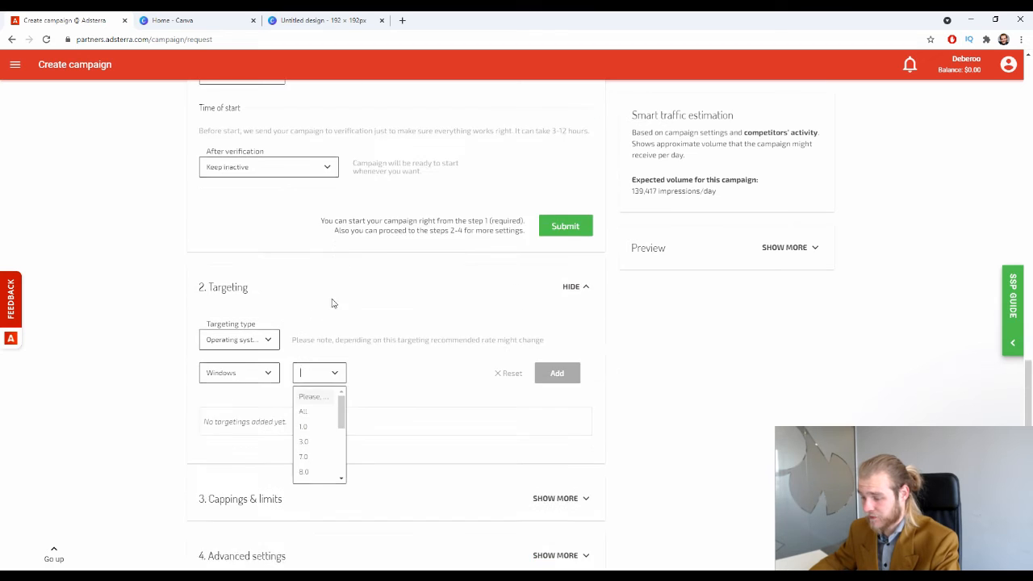
pyautogui.scroll(-2, 346, 323)
pyautogui.scroll(-1, 360, 317)
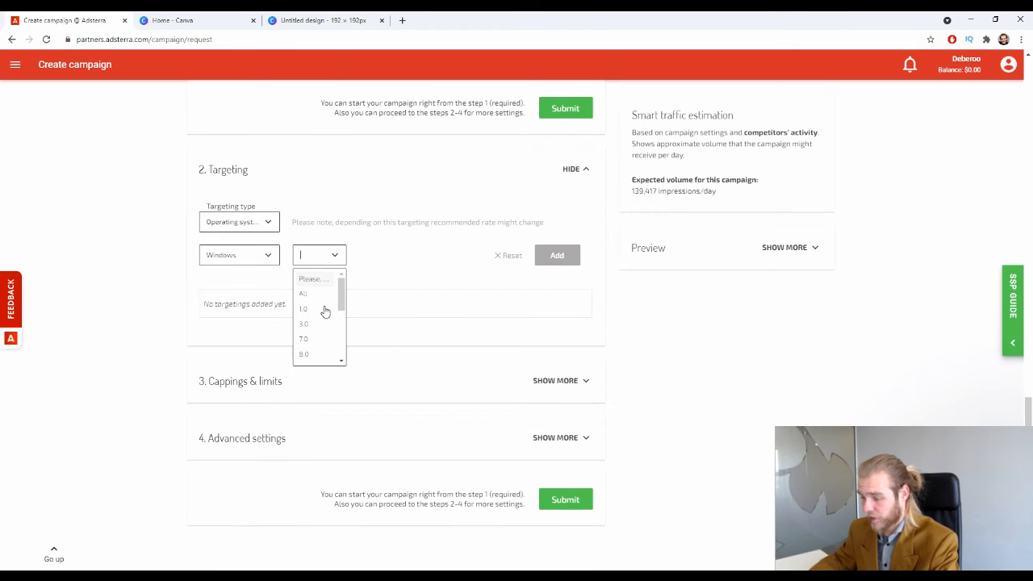
pyautogui.scroll(-2, 328, 303)
pyautogui.scroll(-2, 319, 310)
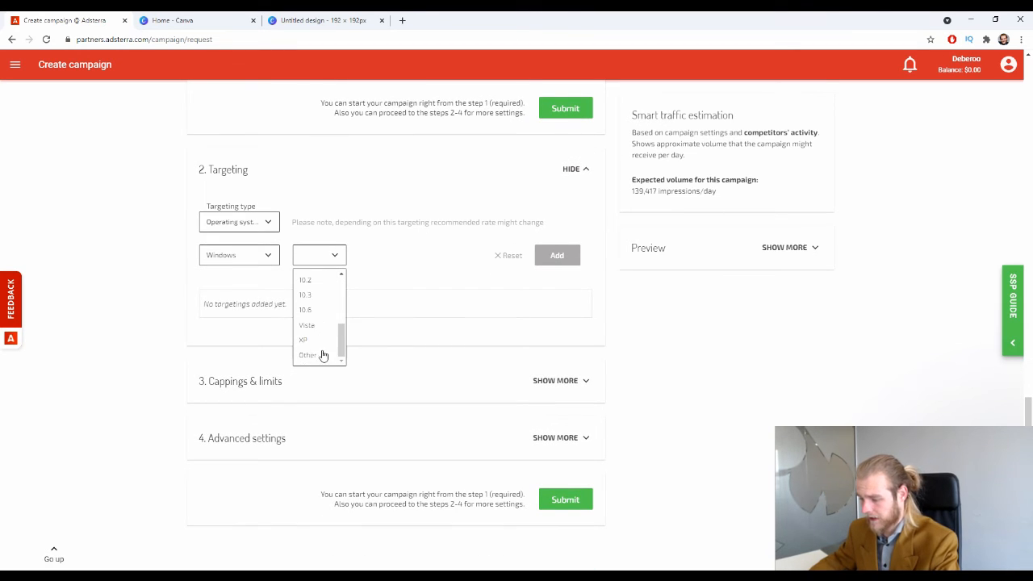
pyautogui.click(318, 338)
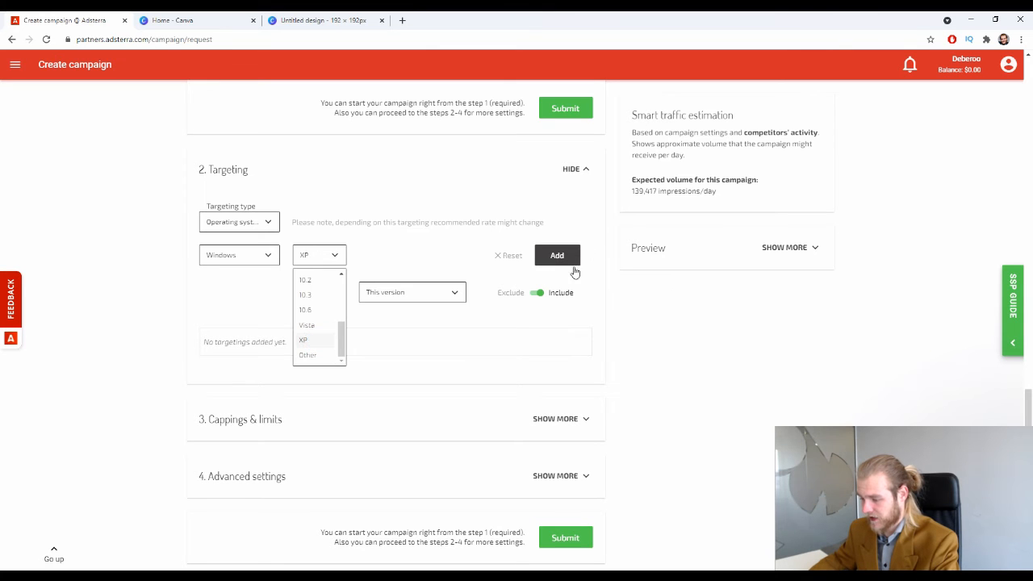
pyautogui.click(410, 254)
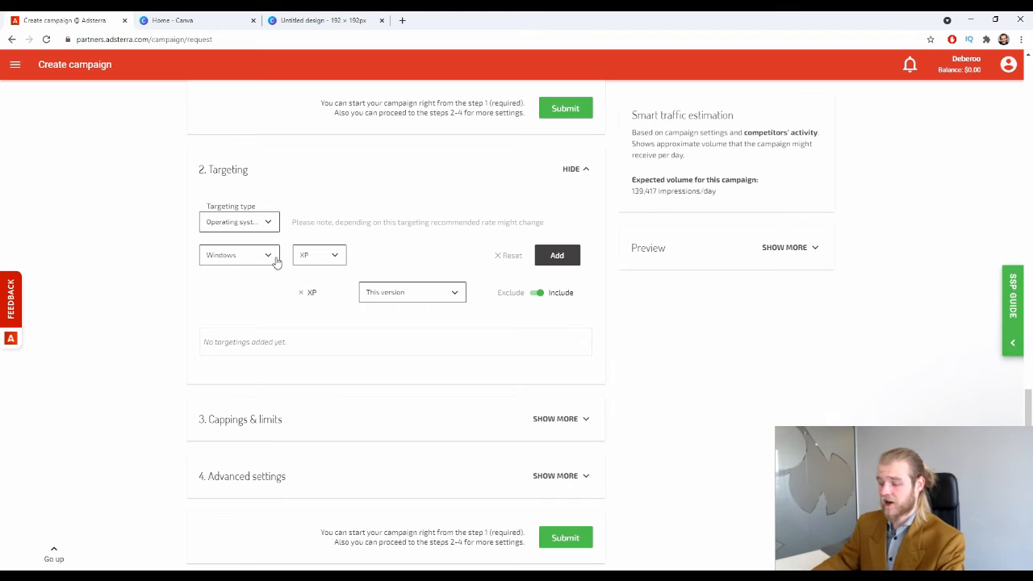
# Step: Check the version range options for XP, and replace XP with Windows version 10.0 in the operating system targeting
pyautogui.click(464, 299)
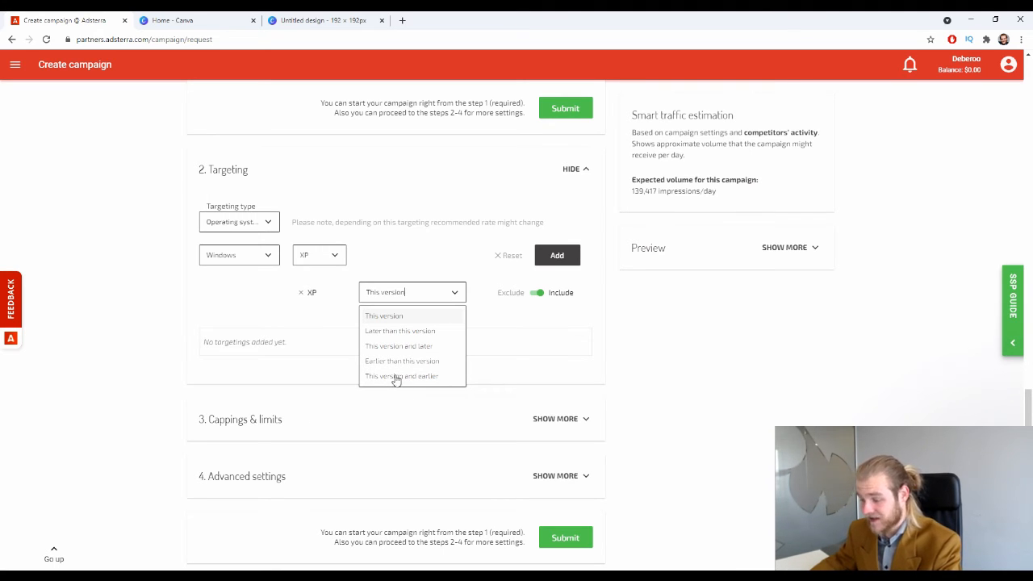
pyautogui.click(334, 256)
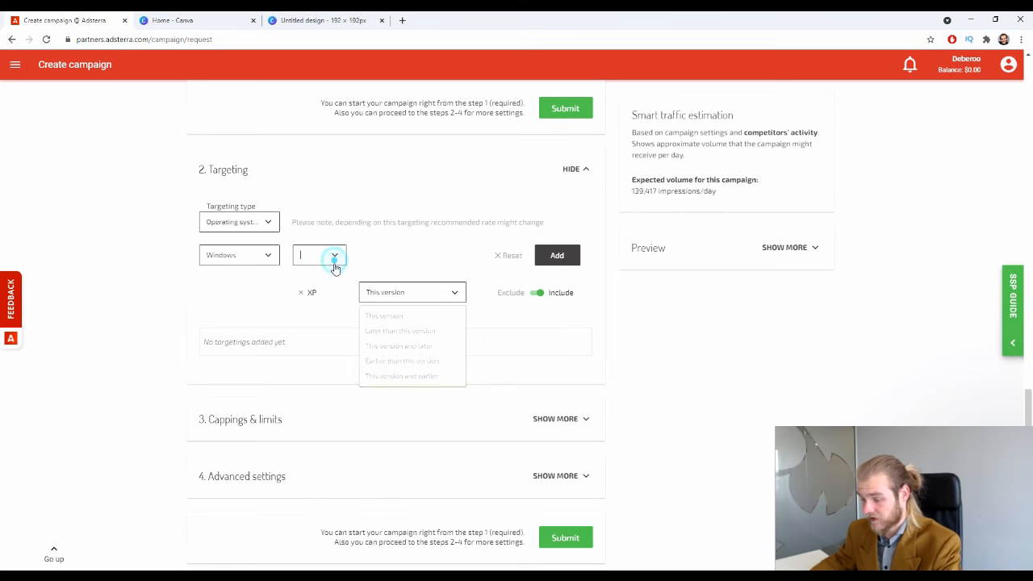
pyautogui.scroll(2, 319, 322)
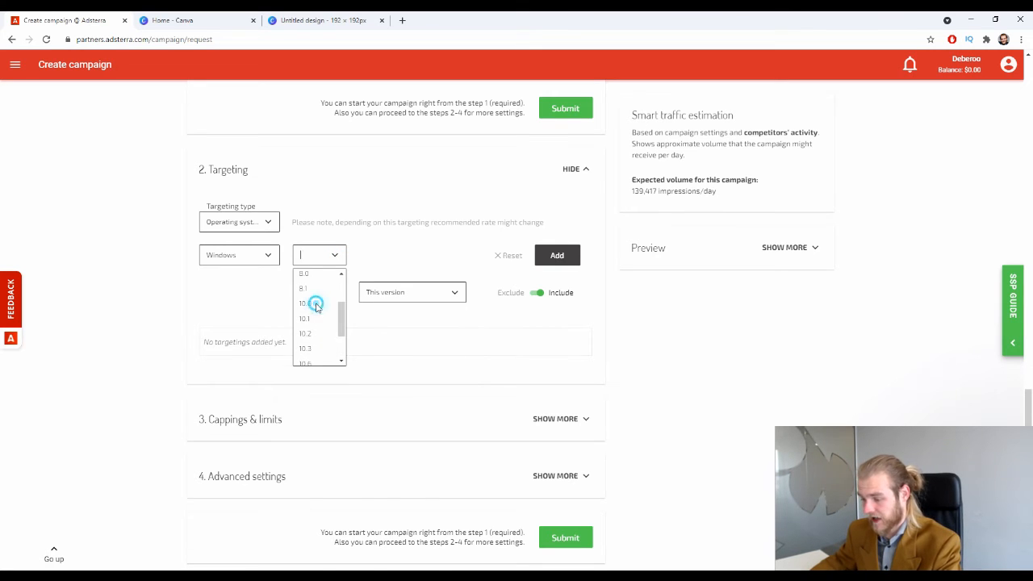
pyautogui.click(315, 302)
pyautogui.click(300, 293)
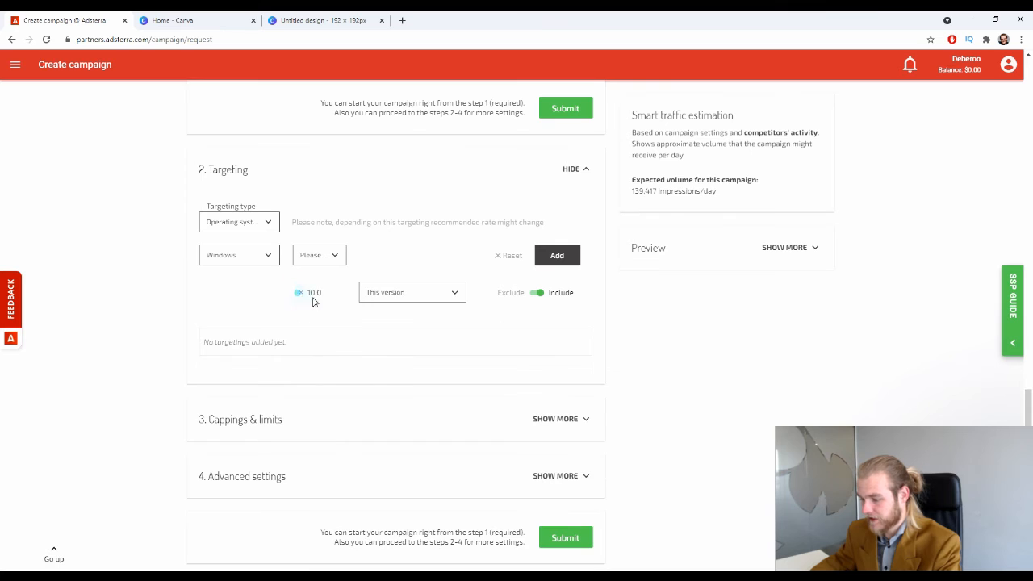
# Step: Set the 10.0 entry's range to Earlier than this version and switch it to Exclude
pyautogui.click(431, 295)
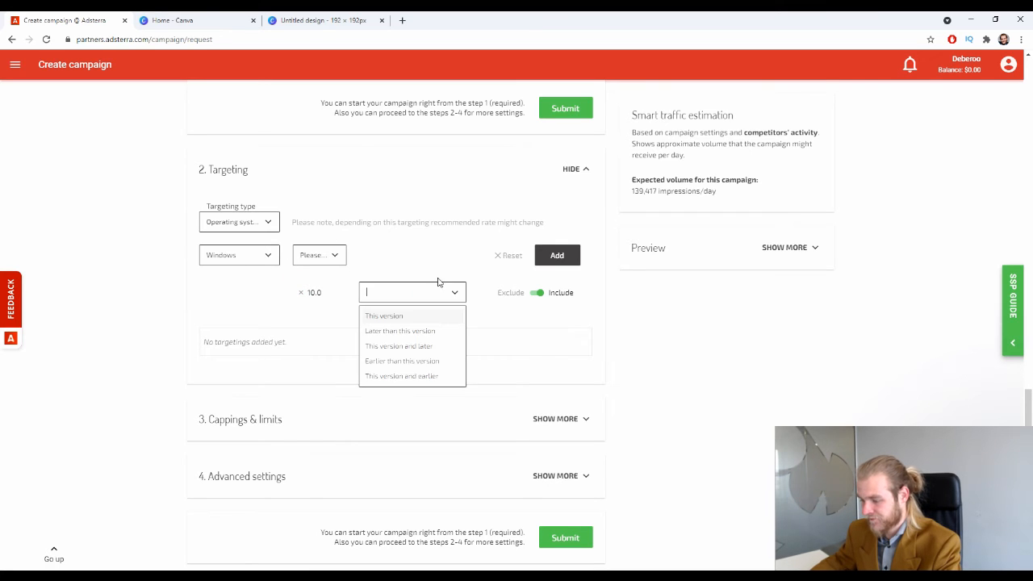
pyautogui.click(435, 362)
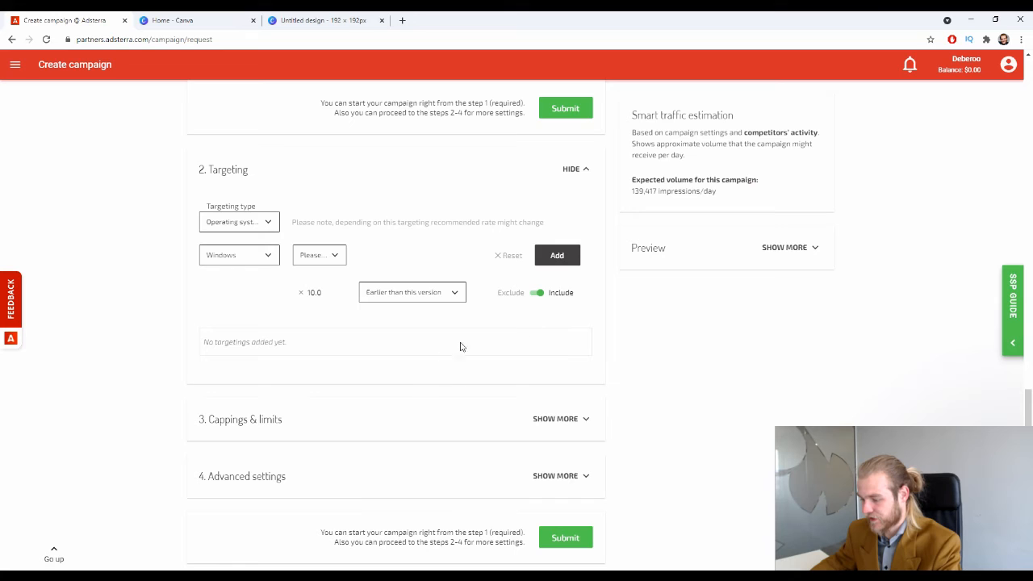
pyautogui.click(539, 292)
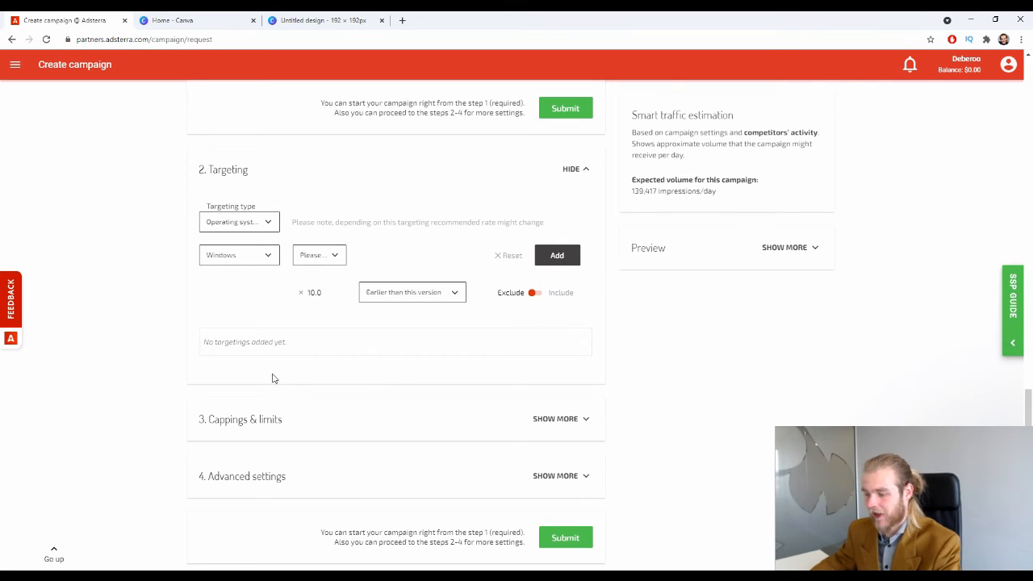
# Step: Change the targeting type to Language and confirm erasing the operating system group that was not added
pyautogui.click(239, 221)
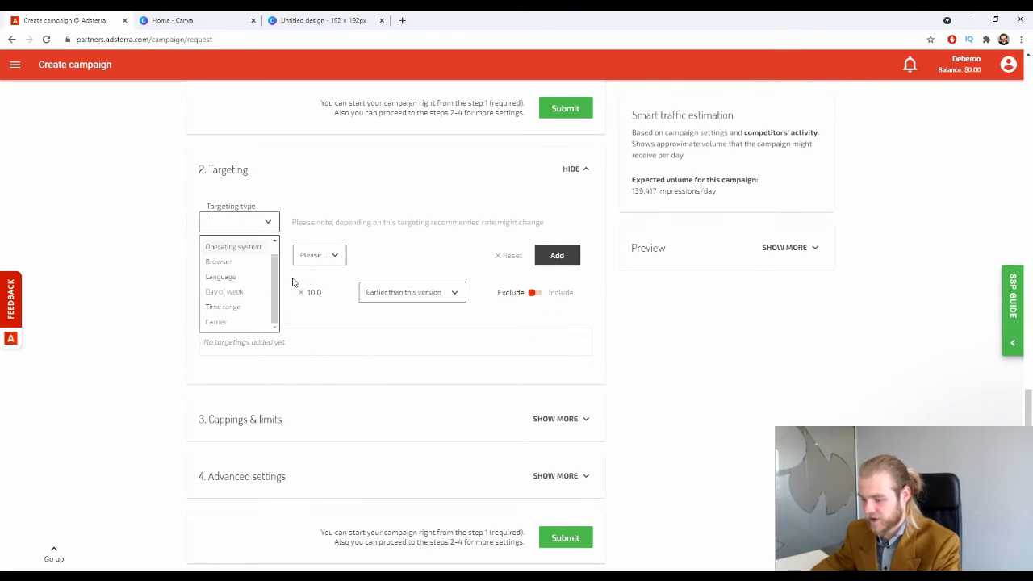
pyautogui.scroll(-1, 266, 282)
pyautogui.click(234, 237)
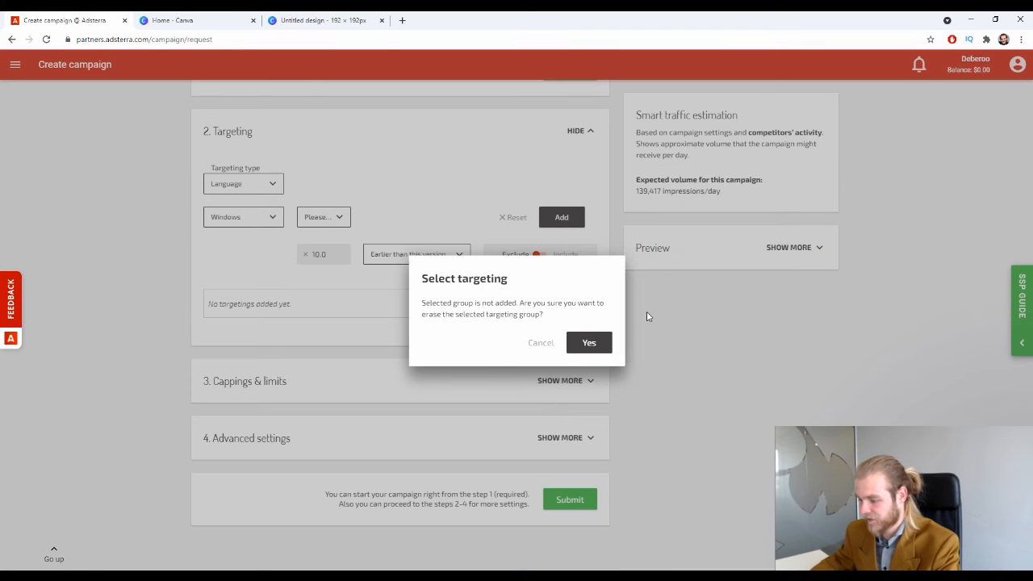
pyautogui.click(590, 345)
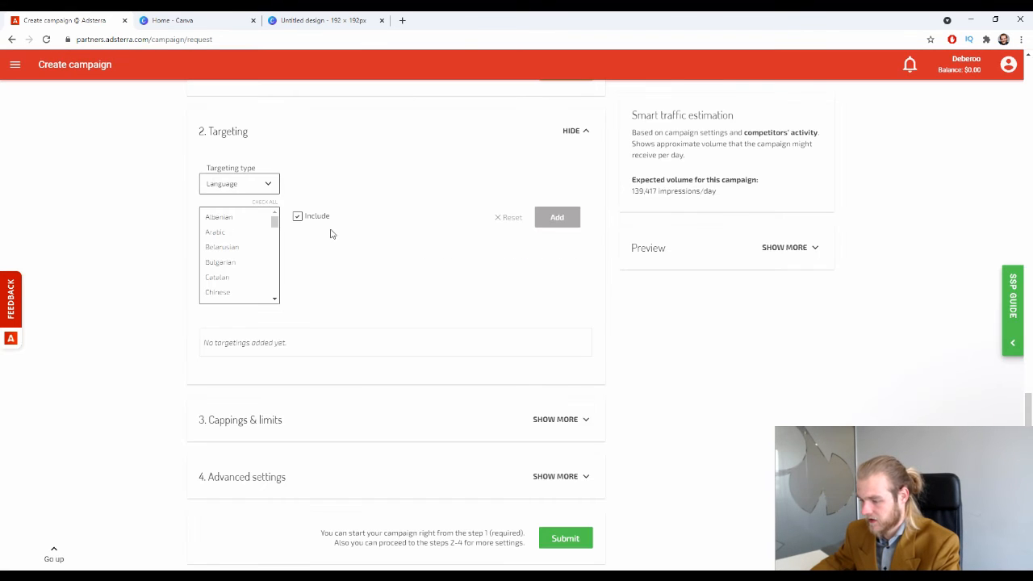
# Step: Look through the language list, try the Include option off and on, and add Spanish as an included language targeting
pyautogui.scroll(-3, 235, 233)
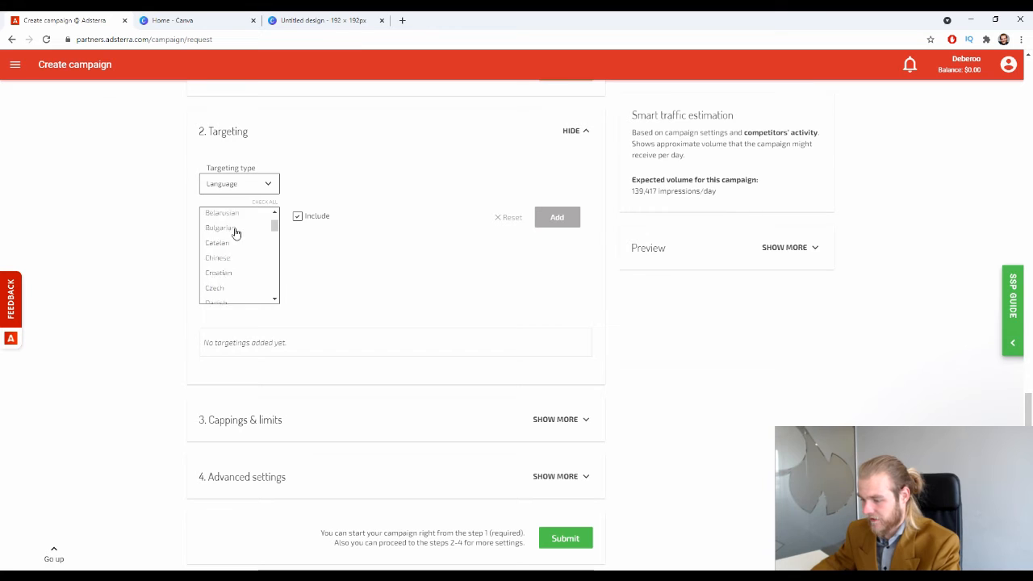
pyautogui.scroll(3, 250, 235)
pyautogui.scroll(3, 249, 234)
pyautogui.scroll(-3, 320, 341)
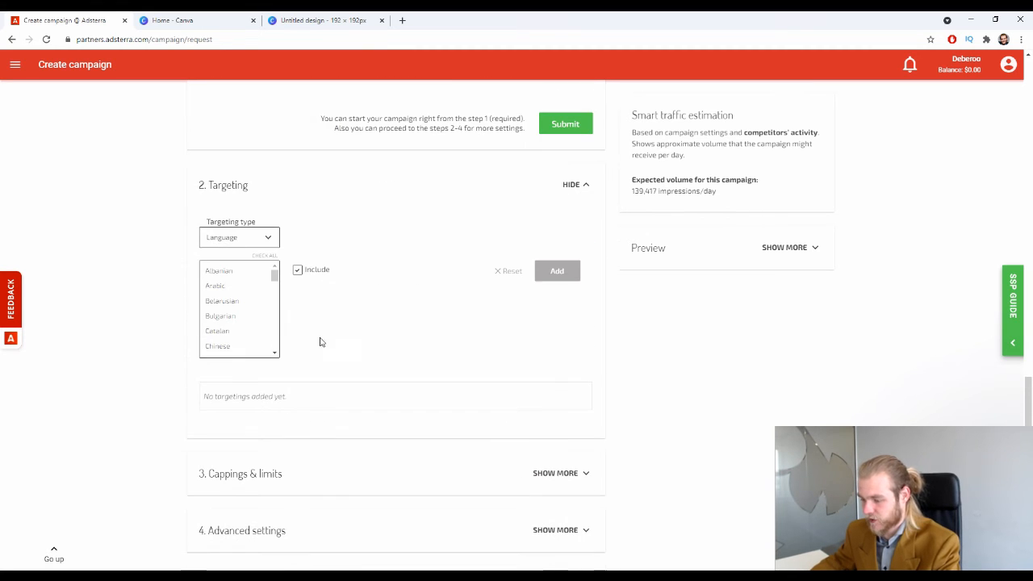
pyautogui.scroll(-2, 232, 286)
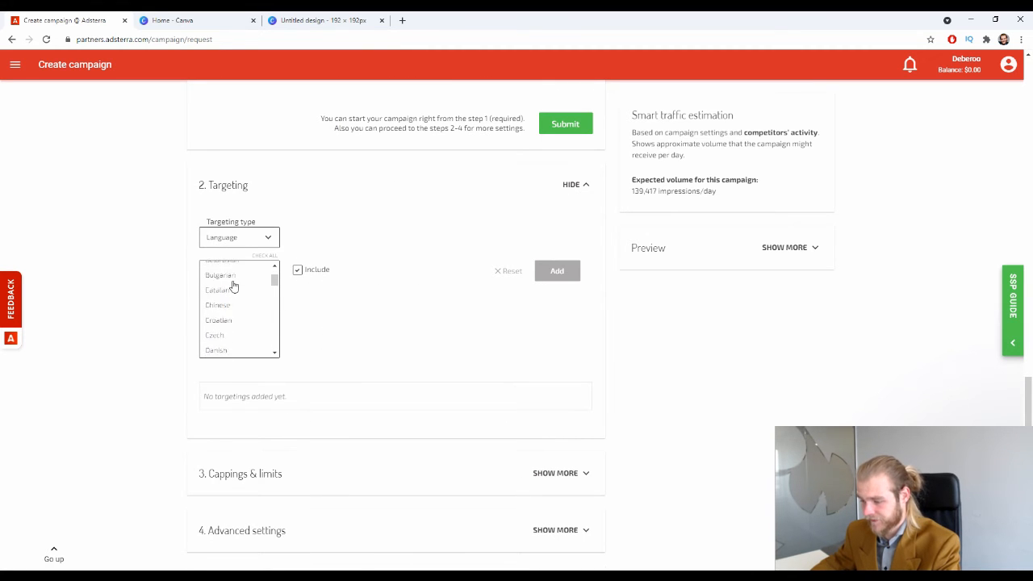
pyautogui.click(297, 270)
pyautogui.scroll(-3, 240, 306)
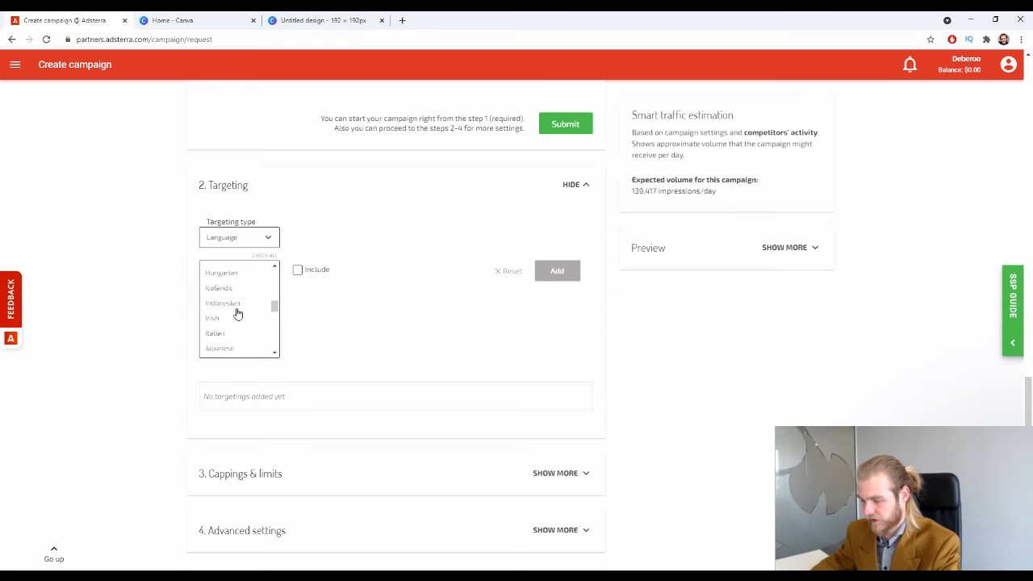
pyautogui.scroll(6, 238, 311)
pyautogui.click(297, 269)
pyautogui.scroll(-10, 246, 298)
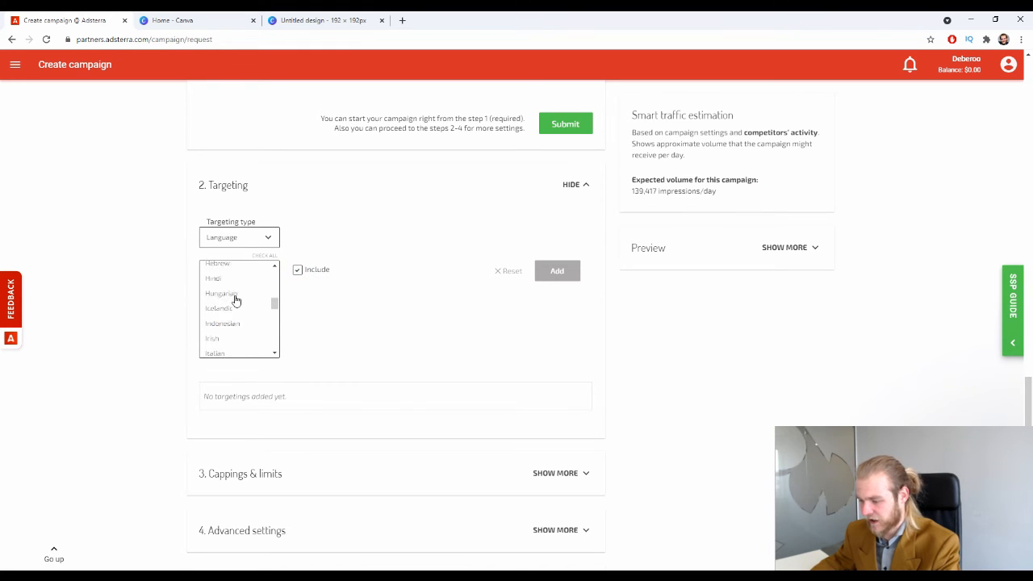
pyautogui.click(240, 272)
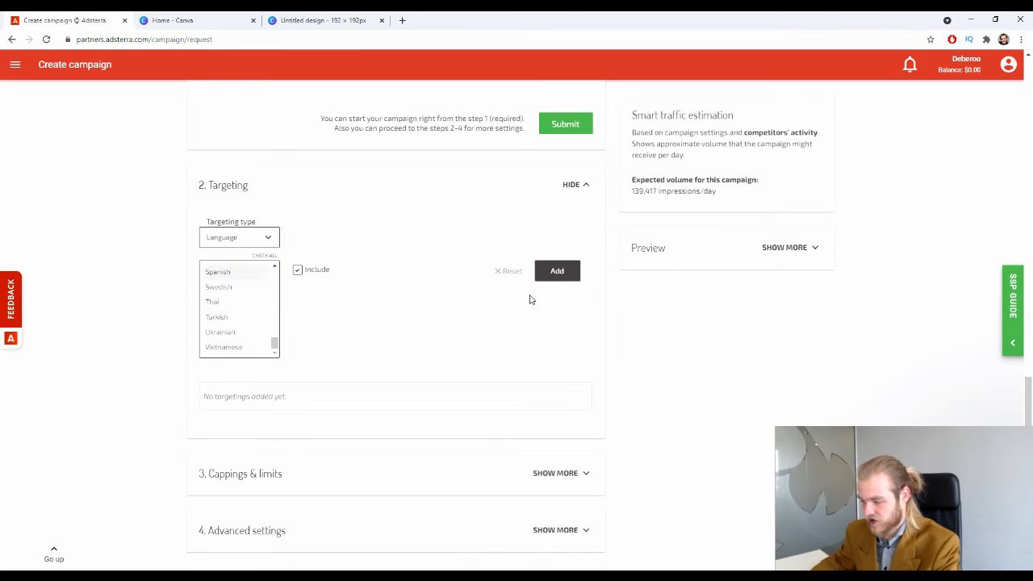
pyautogui.click(568, 272)
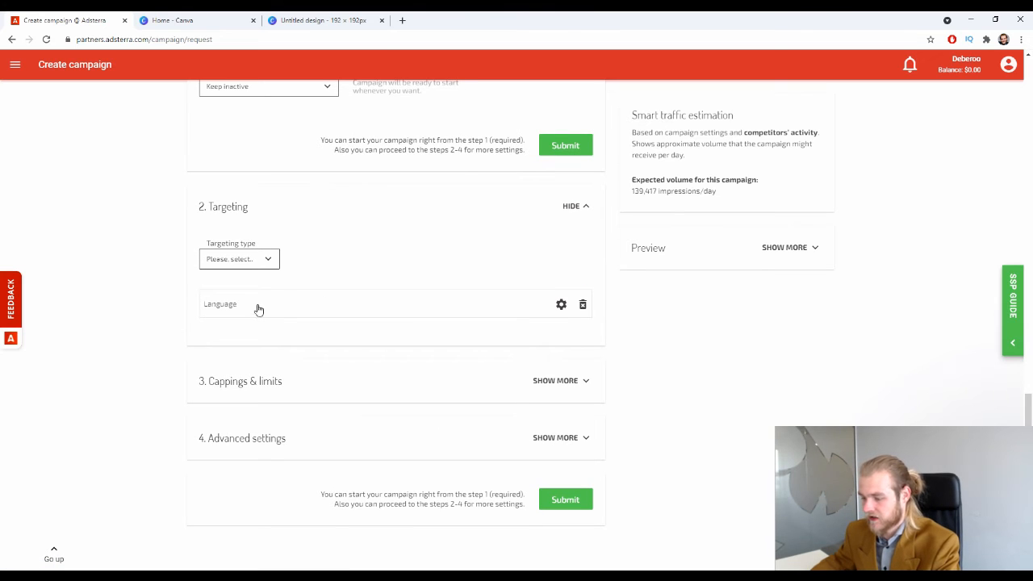
# Step: Reopen the added Language targeting, save it without changes, and delete it from the targeting list
pyautogui.click(560, 304)
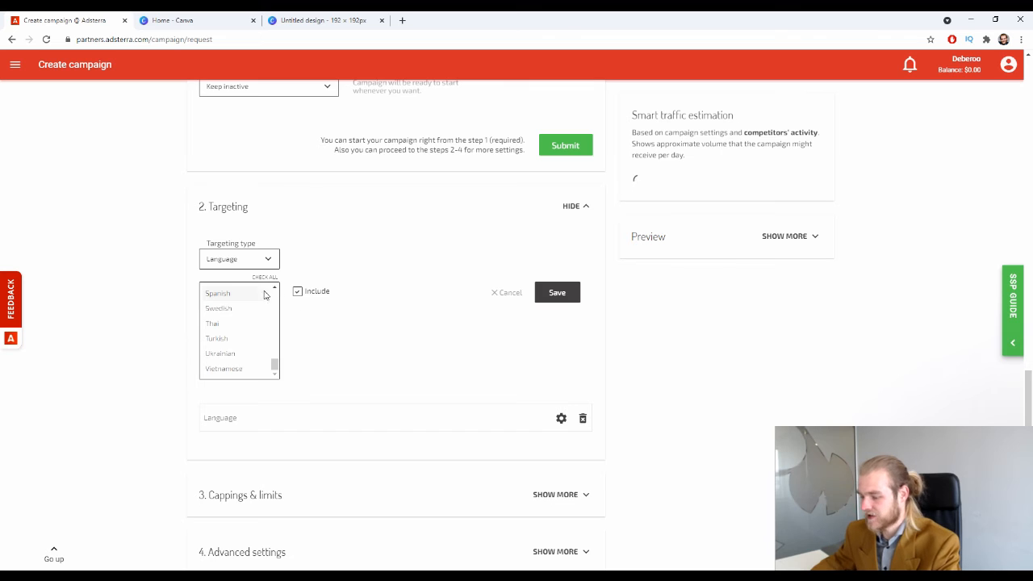
pyautogui.click(557, 293)
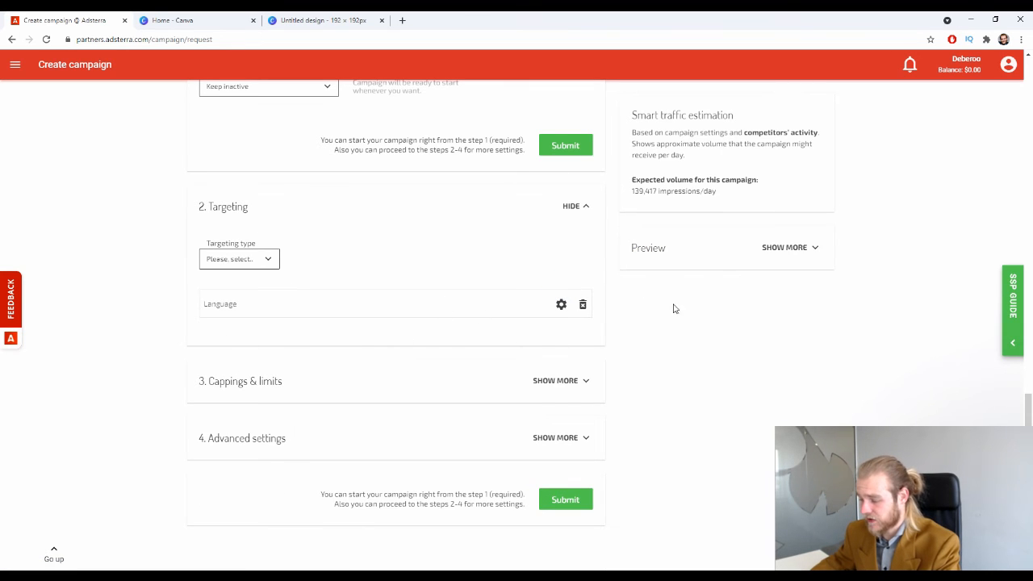
pyautogui.click(585, 307)
# Step: Choose Day of week as the targeting type and look through the available days
pyautogui.click(266, 259)
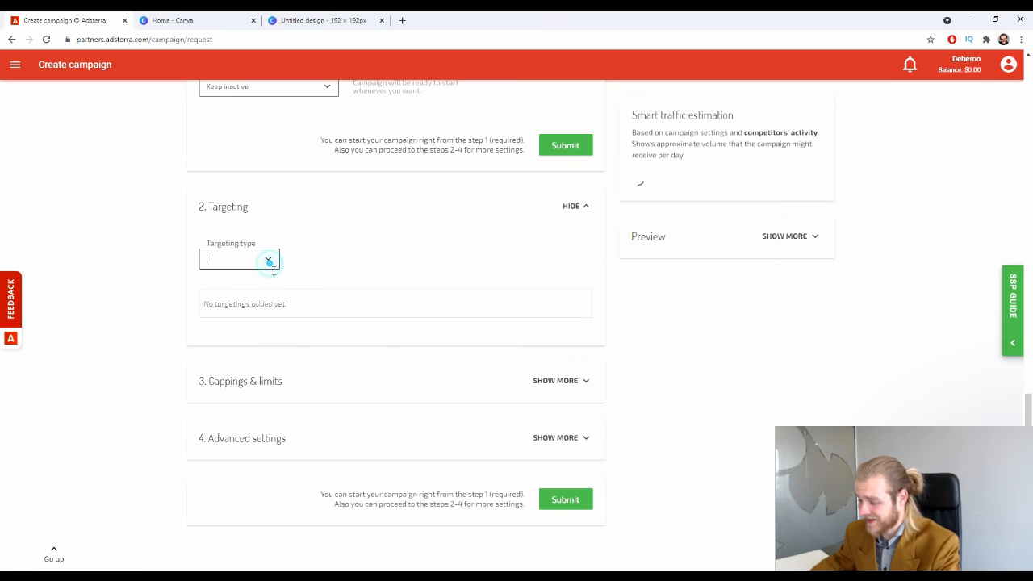
pyautogui.click(242, 342)
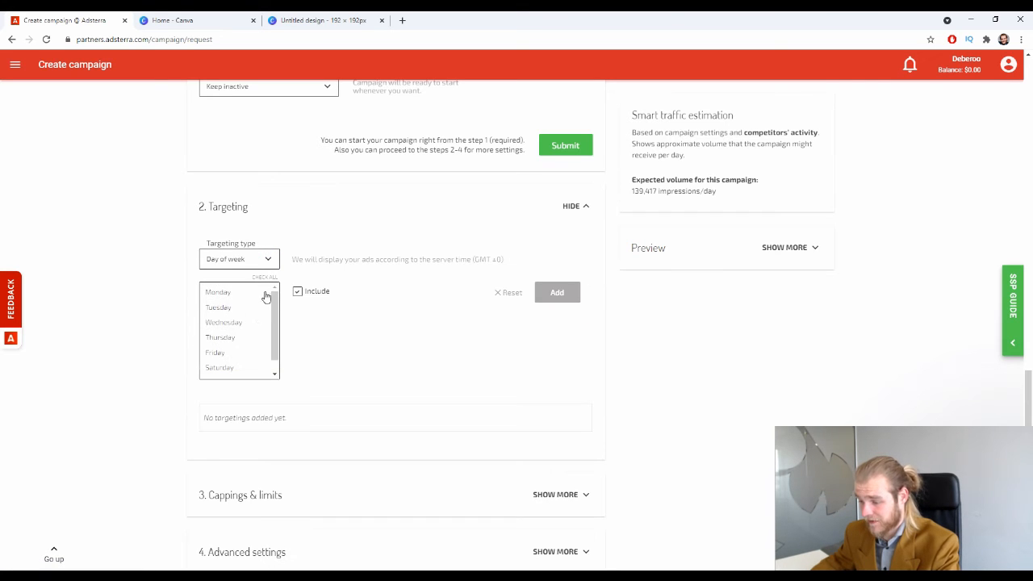
pyautogui.scroll(-1, 240, 313)
pyautogui.scroll(1, 240, 313)
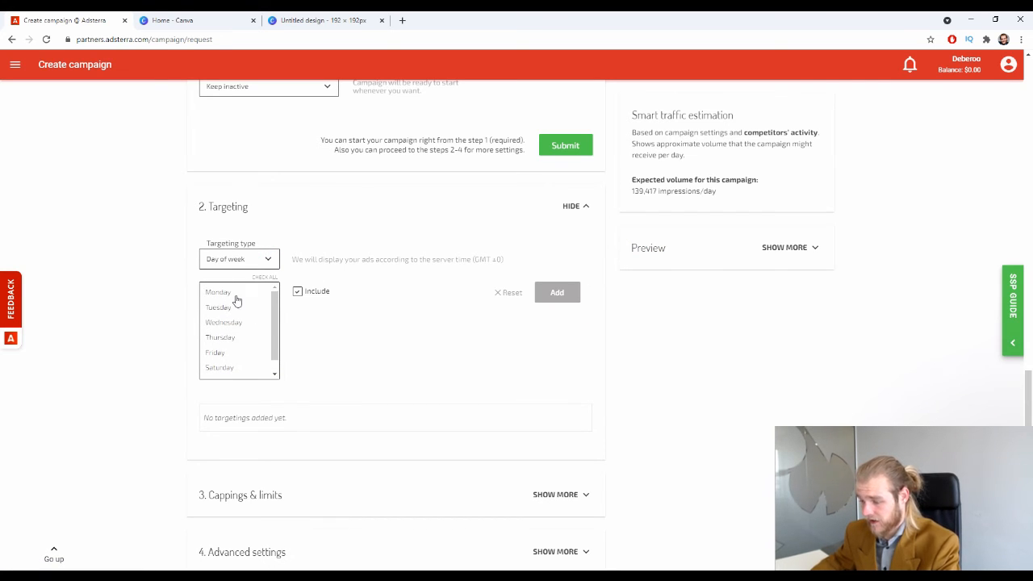
# Step: Switch the targeting type to Time range, choose 20:00 to 22:59, and try Exclude before returning the range to Include
pyautogui.click(254, 262)
pyautogui.click(253, 344)
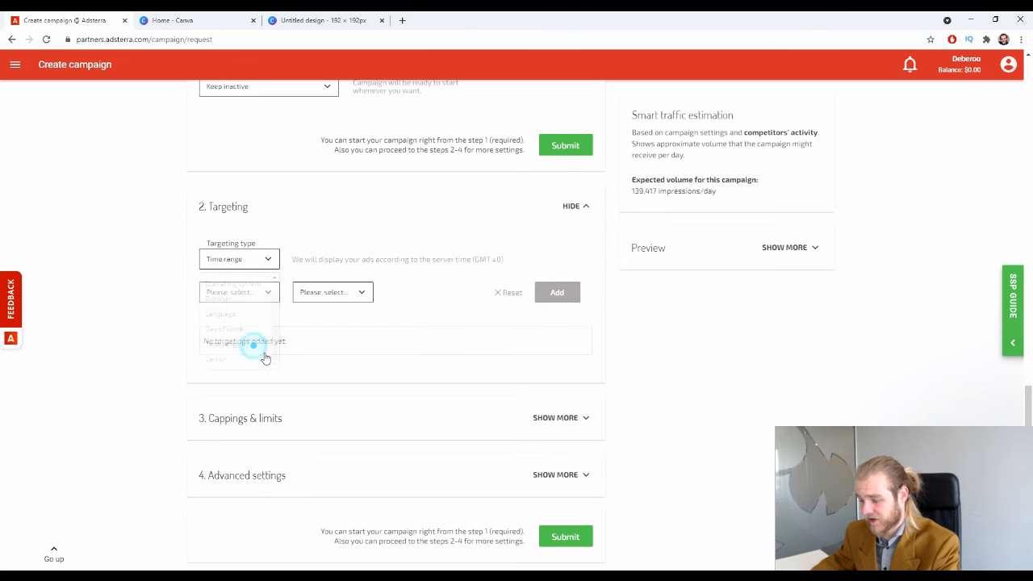
pyautogui.click(268, 292)
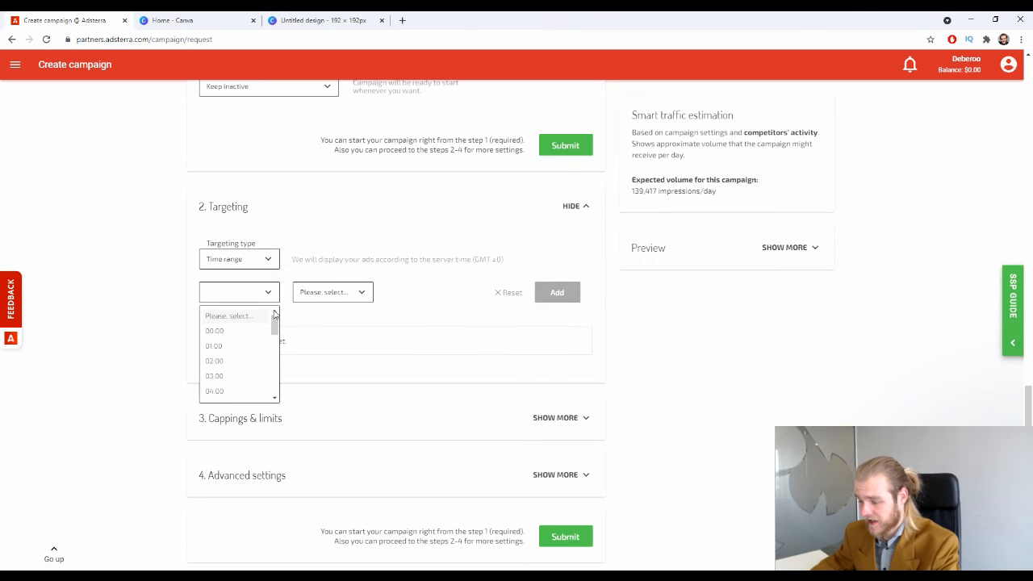
pyautogui.scroll(-6, 237, 338)
pyautogui.click(244, 348)
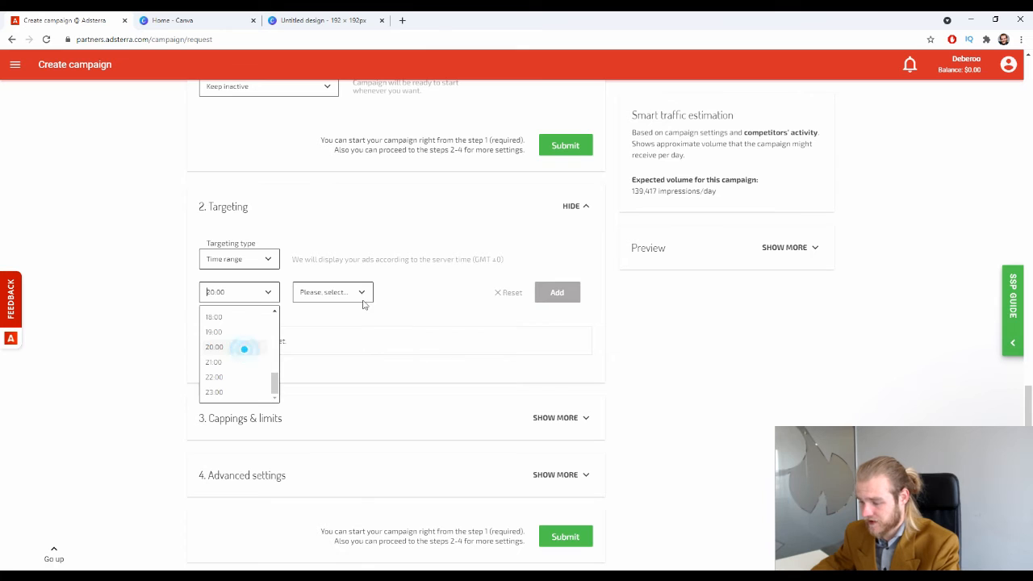
pyautogui.click(359, 293)
pyautogui.scroll(-6, 341, 343)
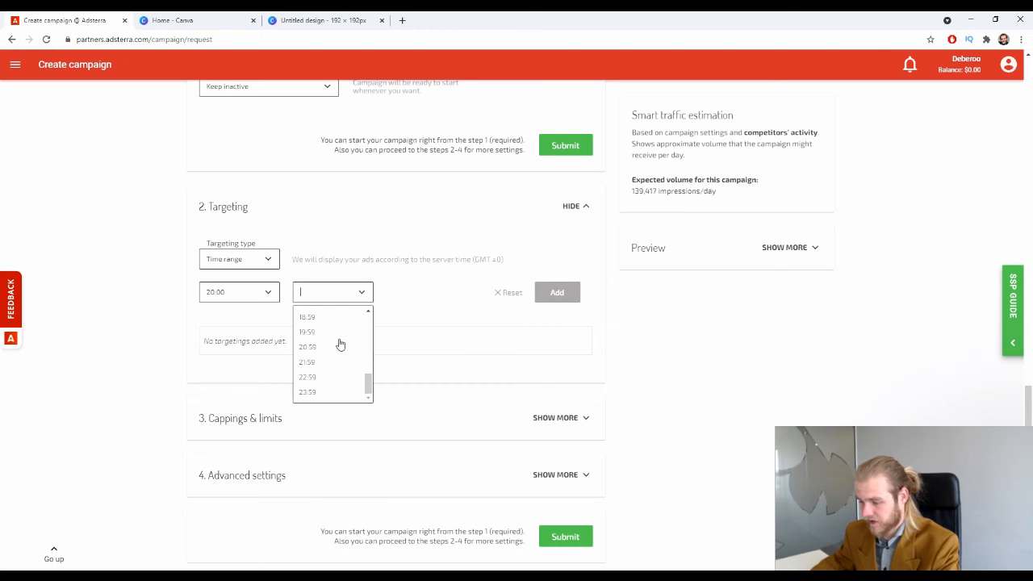
pyautogui.click(309, 377)
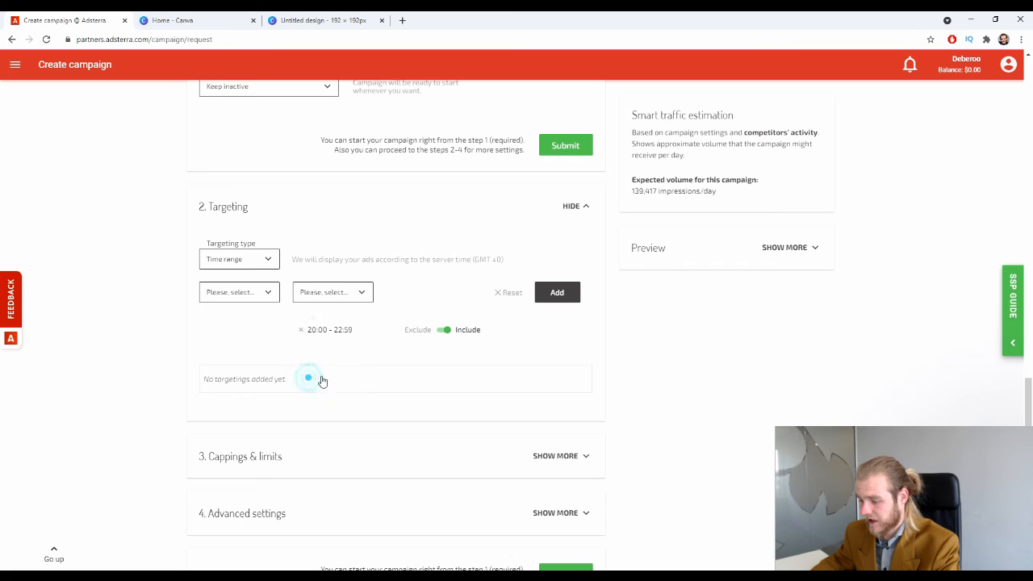
pyautogui.click(448, 329)
pyautogui.click(440, 329)
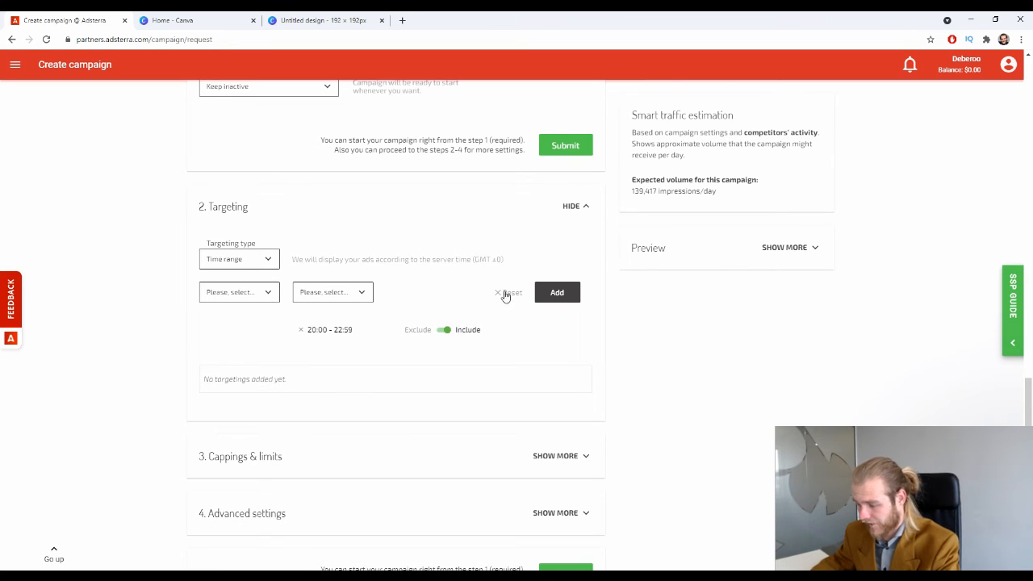
# Step: Reset the time range group that was not added and collapse the Targeting section
pyautogui.click(504, 294)
pyautogui.click(580, 342)
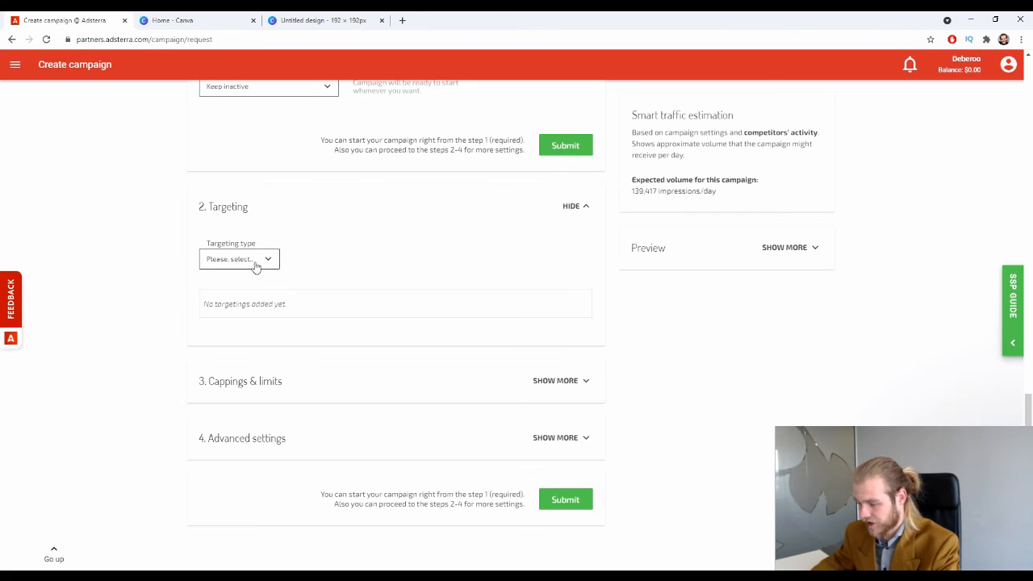
pyautogui.click(583, 208)
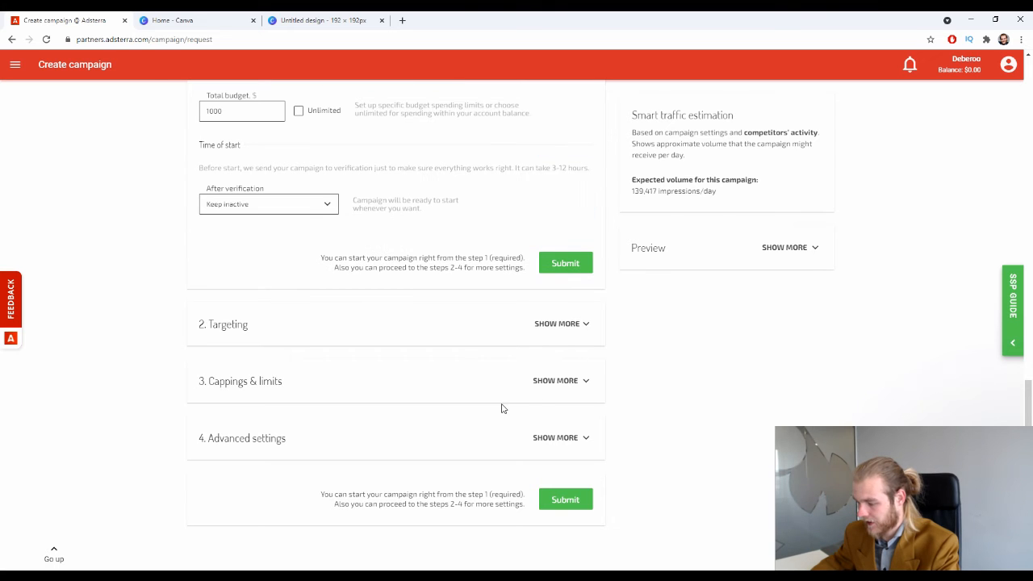
# Step: Expand the Cappings & limits section and examine its frequency capping, impression limit and budget fields
pyautogui.click(568, 381)
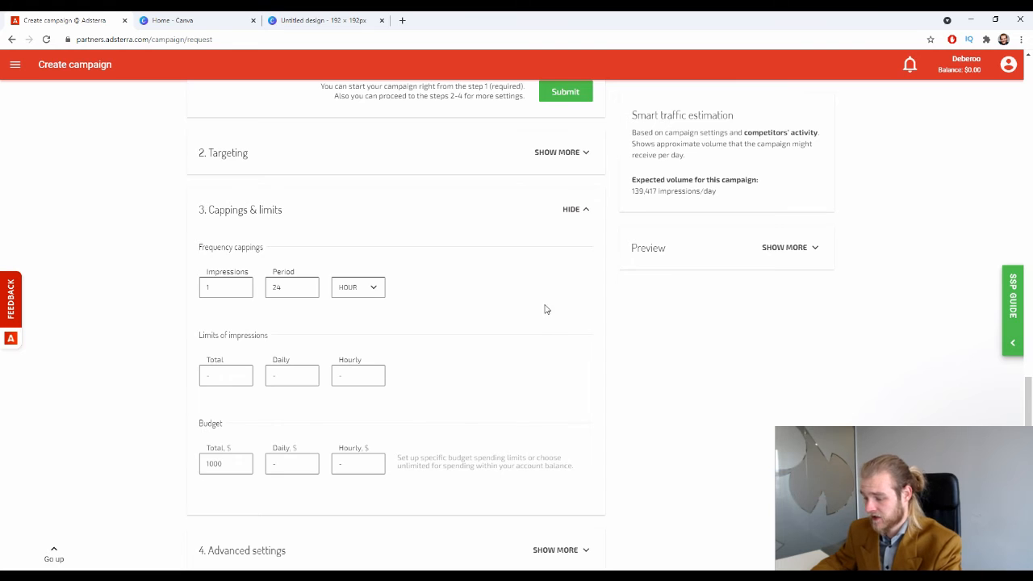
pyautogui.scroll(-2, 426, 394)
pyautogui.scroll(1, 369, 339)
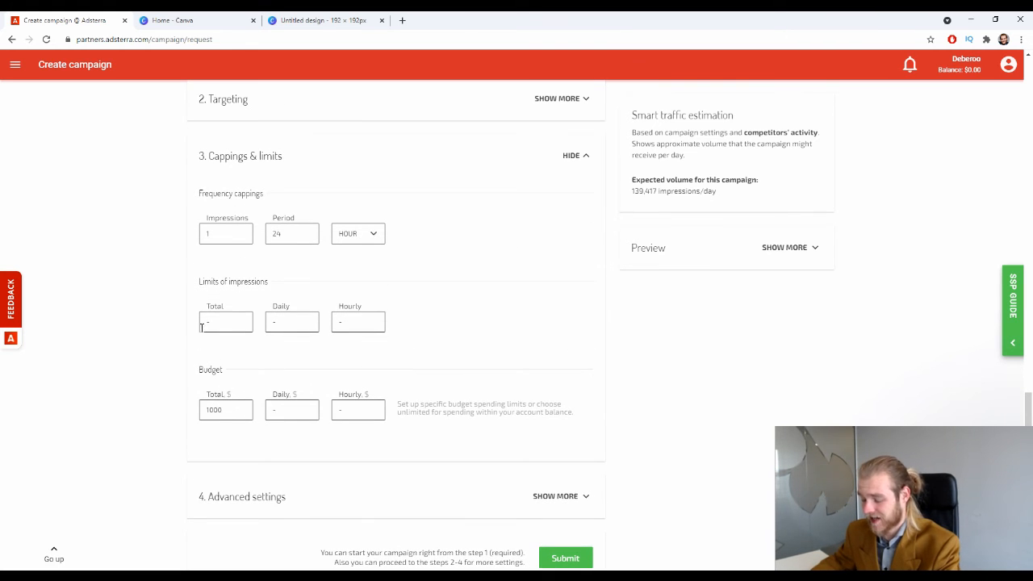
pyautogui.click(368, 409)
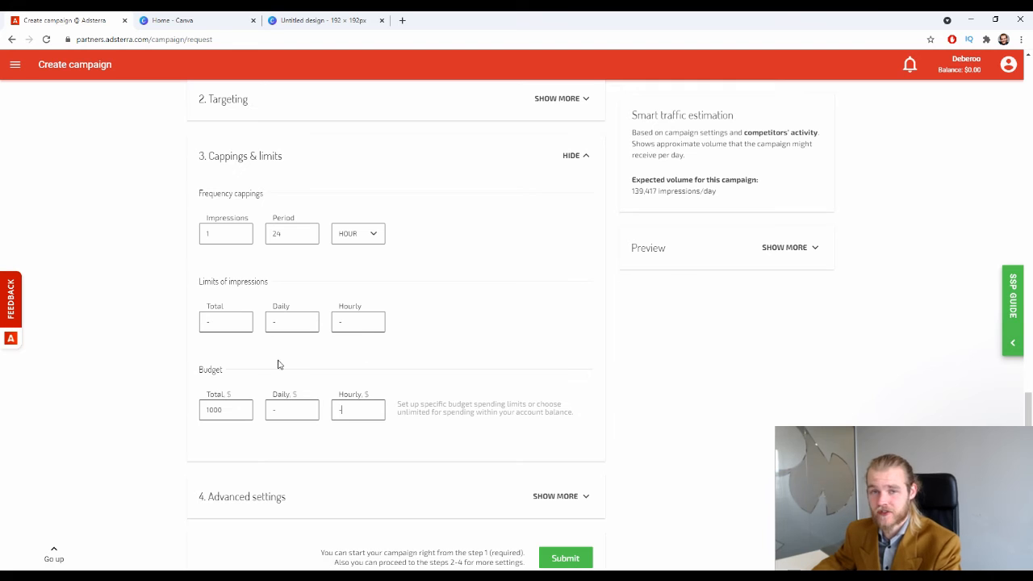
pyautogui.doubleClick(368, 408)
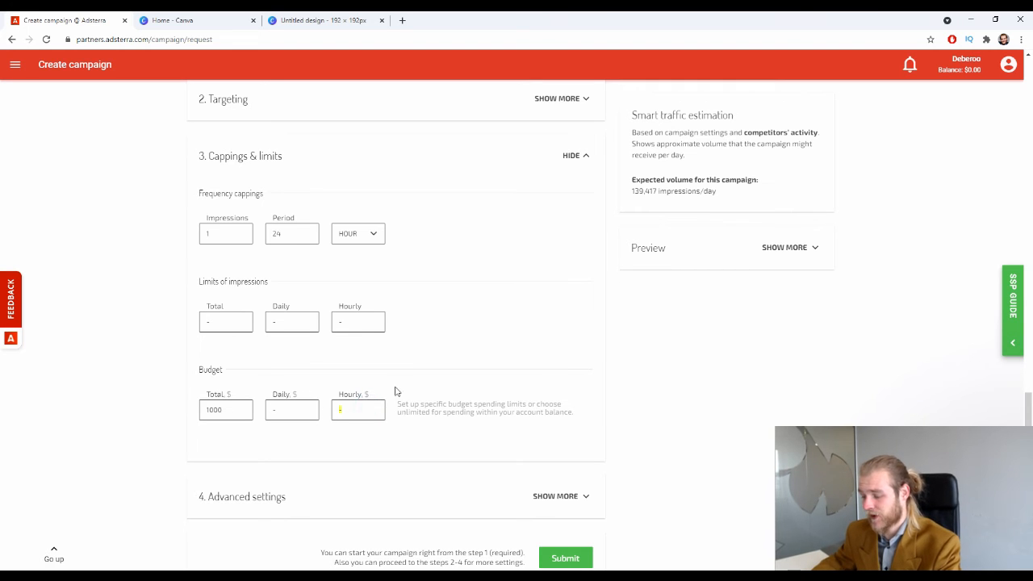
pyautogui.click(399, 385)
pyautogui.moveTo(378, 411); pyautogui.dragTo(323, 417)
pyautogui.click(393, 400)
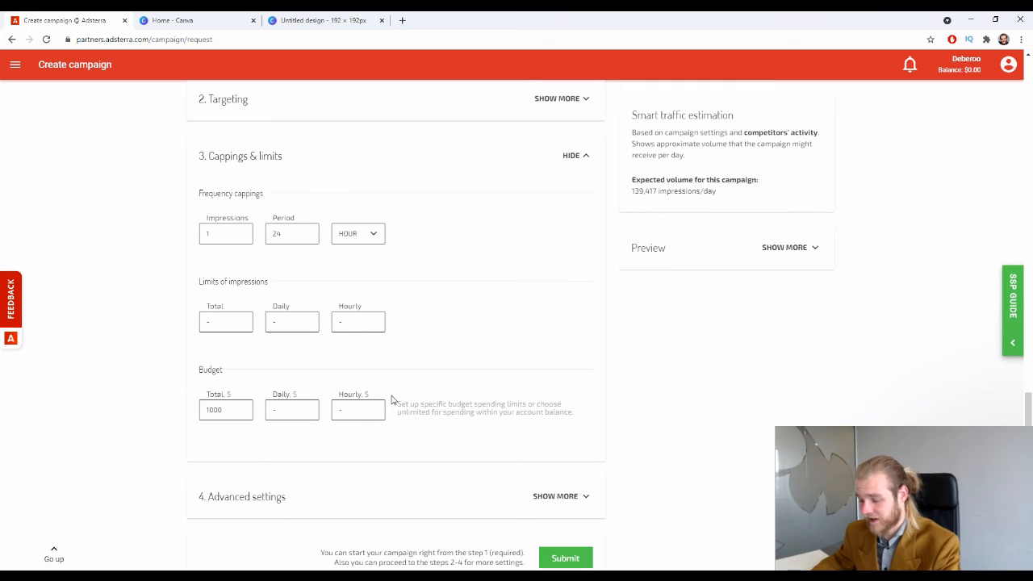
# Step: Examine the total and daily budget fields, along with the impressions, period and time unit options of the frequency cappings
pyautogui.doubleClick(298, 412)
pyautogui.click(315, 385)
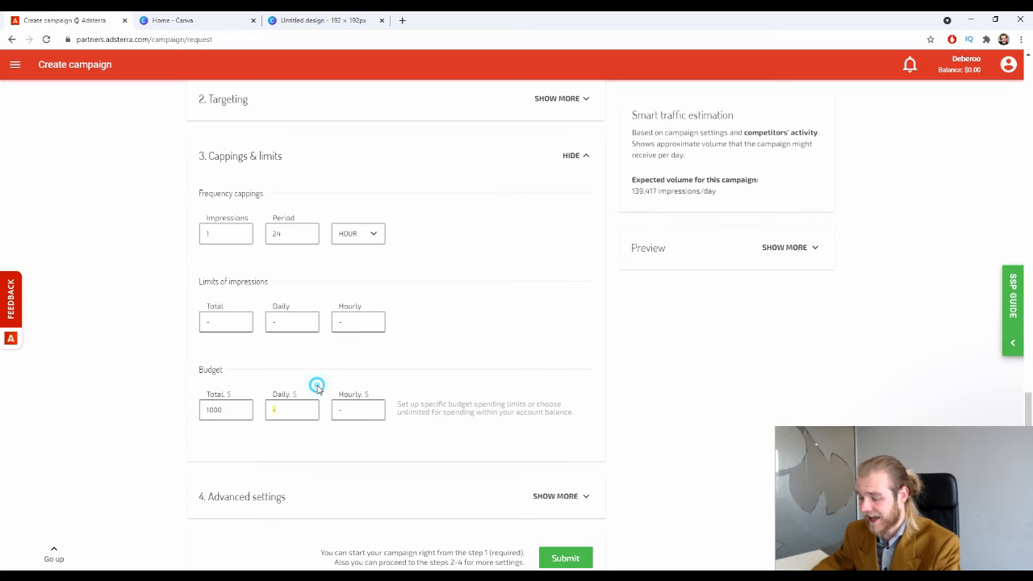
pyautogui.moveTo(234, 412); pyautogui.dragTo(178, 417)
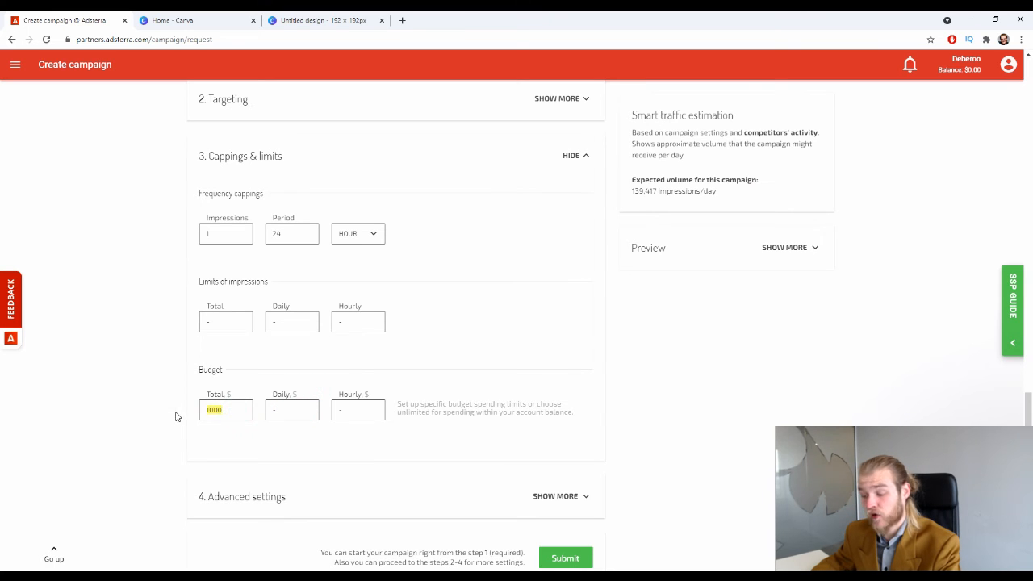
pyautogui.click(241, 395)
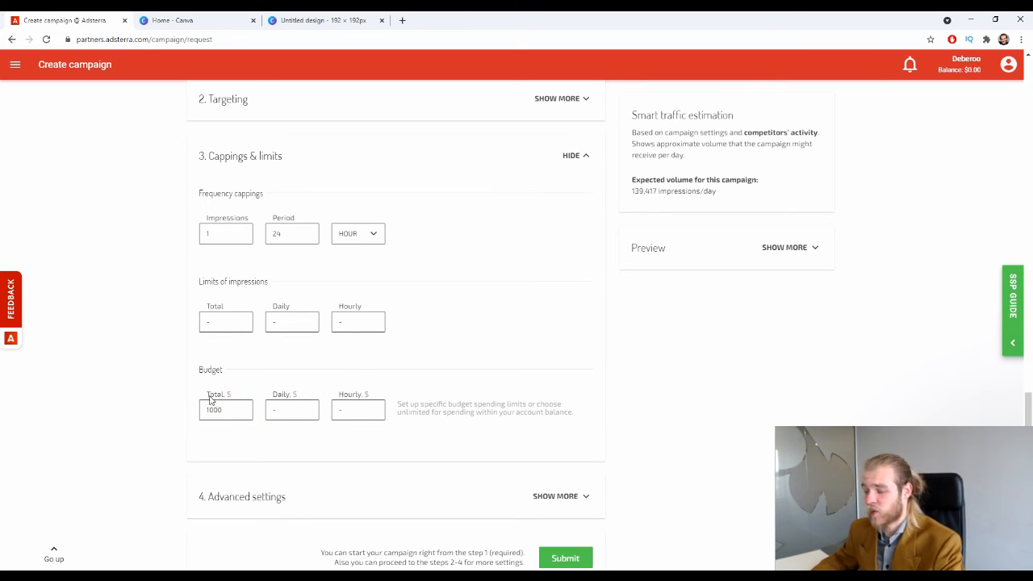
pyautogui.moveTo(194, 196); pyautogui.dragTo(267, 203)
pyautogui.click(248, 215)
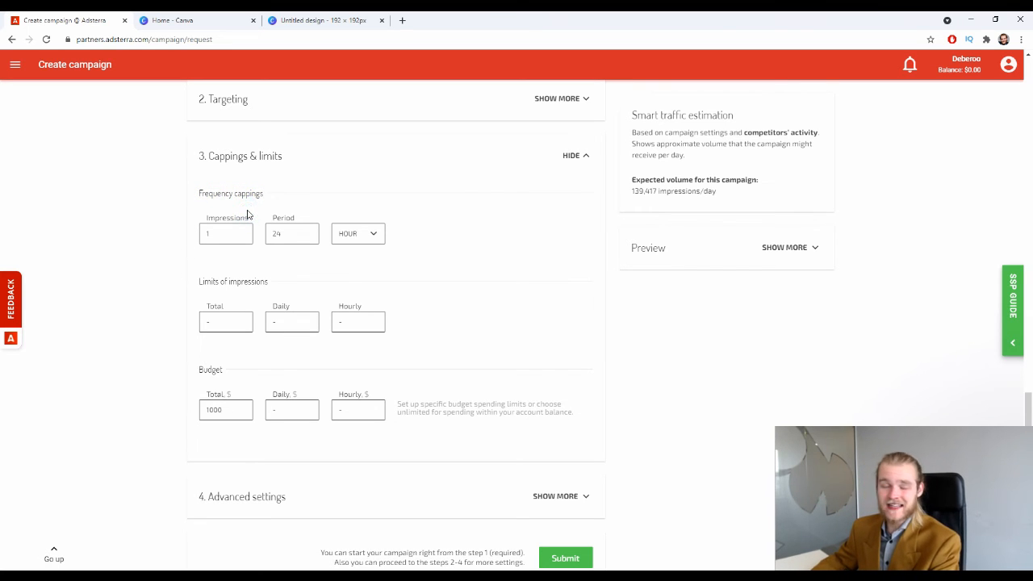
pyautogui.doubleClick(246, 196)
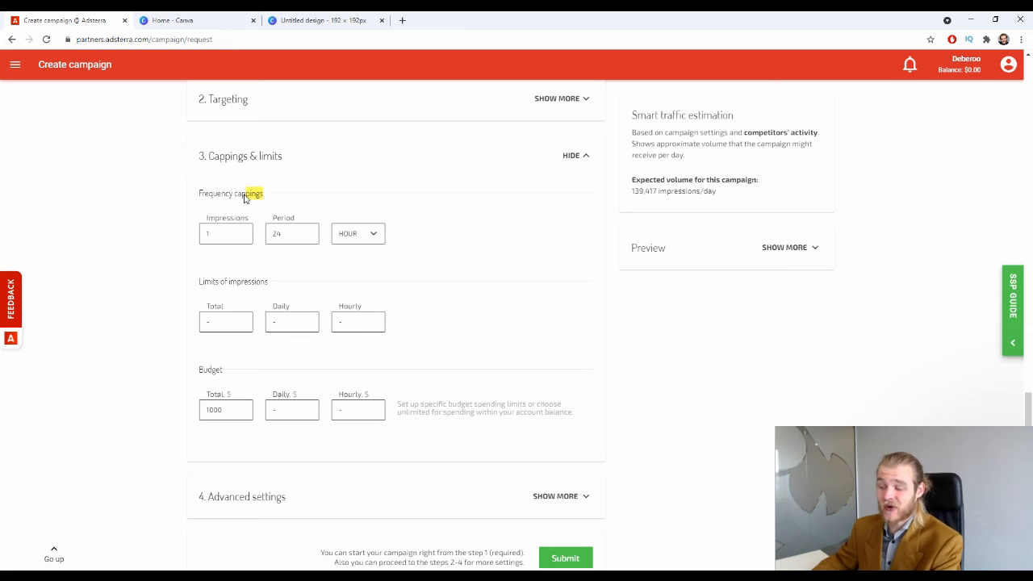
pyautogui.click(245, 195)
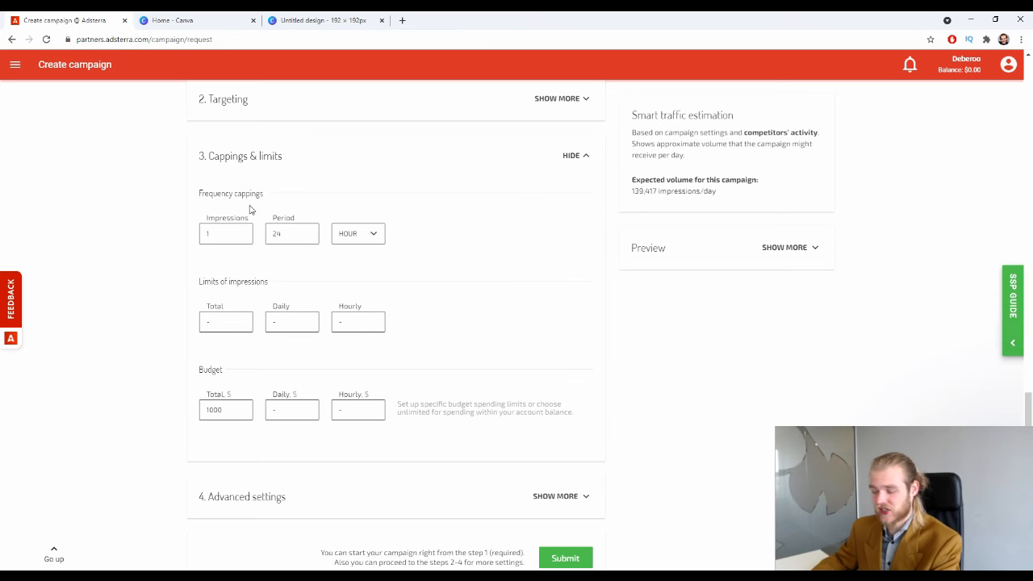
pyautogui.doubleClick(223, 233)
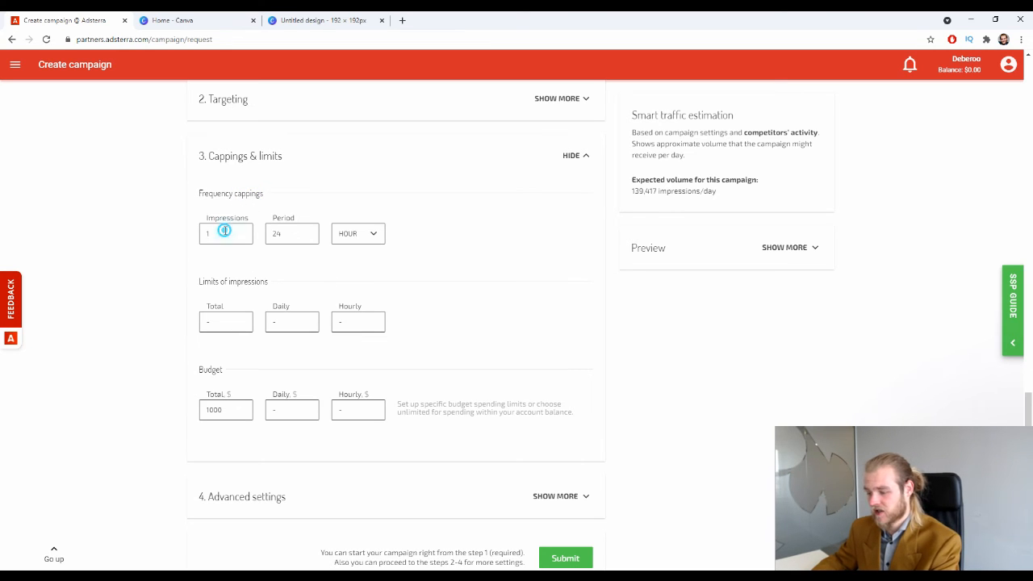
pyautogui.doubleClick(290, 234)
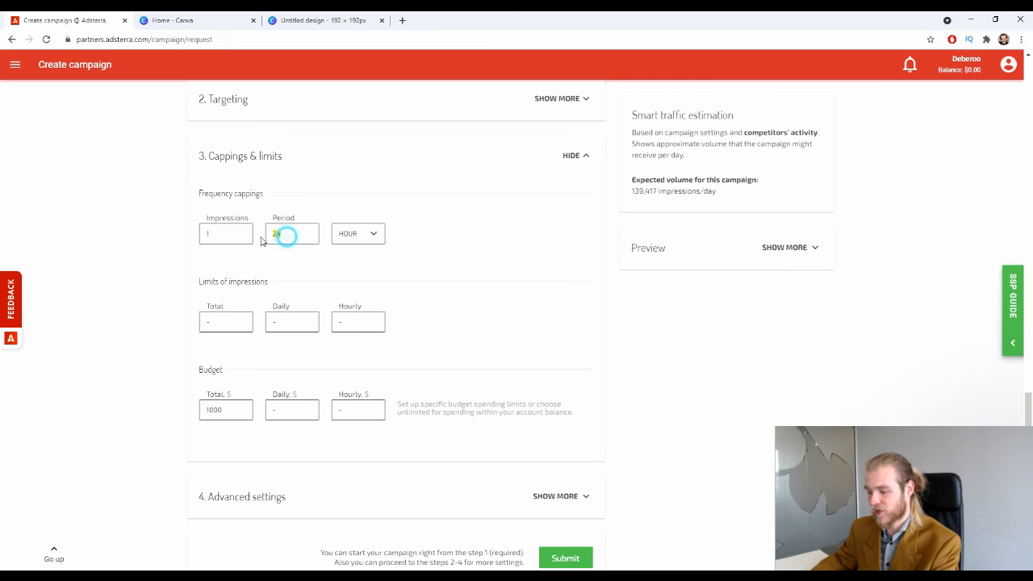
pyautogui.click(375, 236)
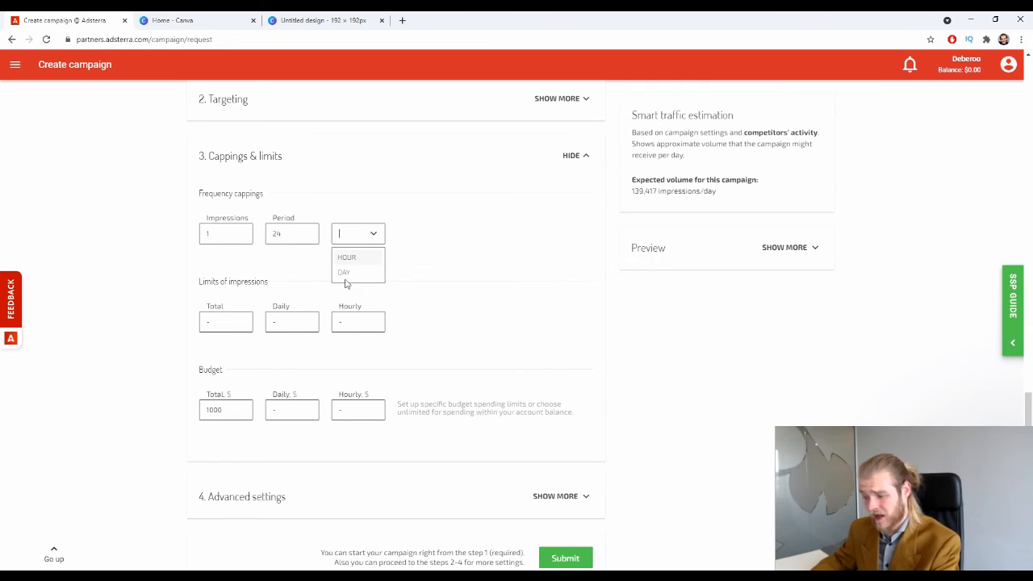
pyautogui.click(279, 242)
pyautogui.doubleClick(289, 234)
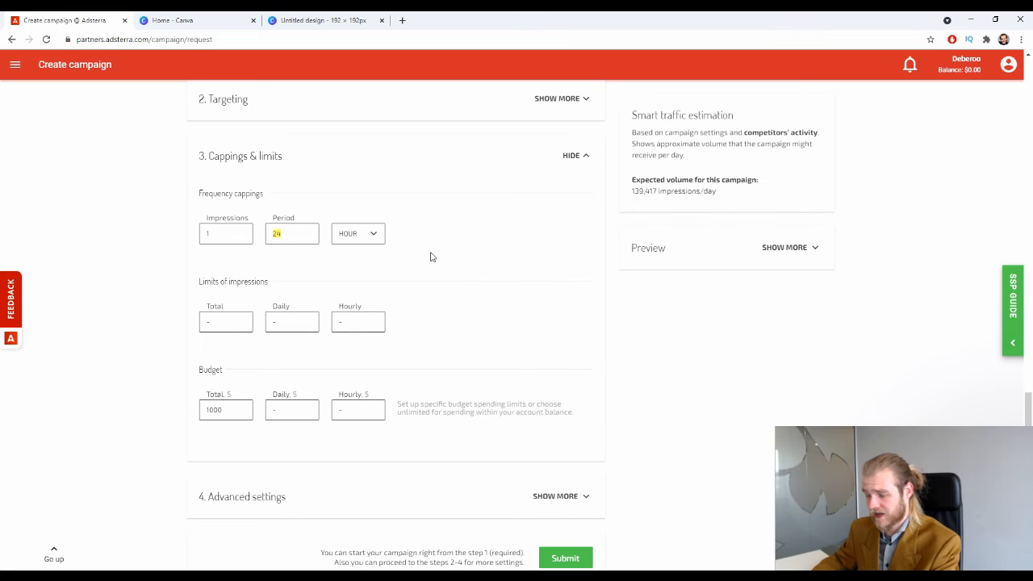
pyautogui.doubleClick(234, 230)
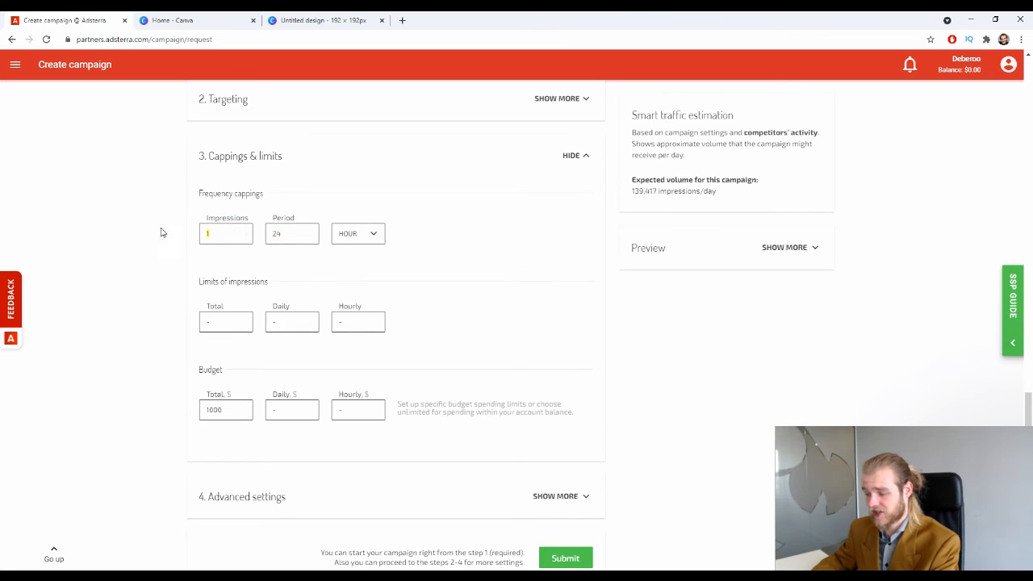
pyautogui.doubleClick(294, 233)
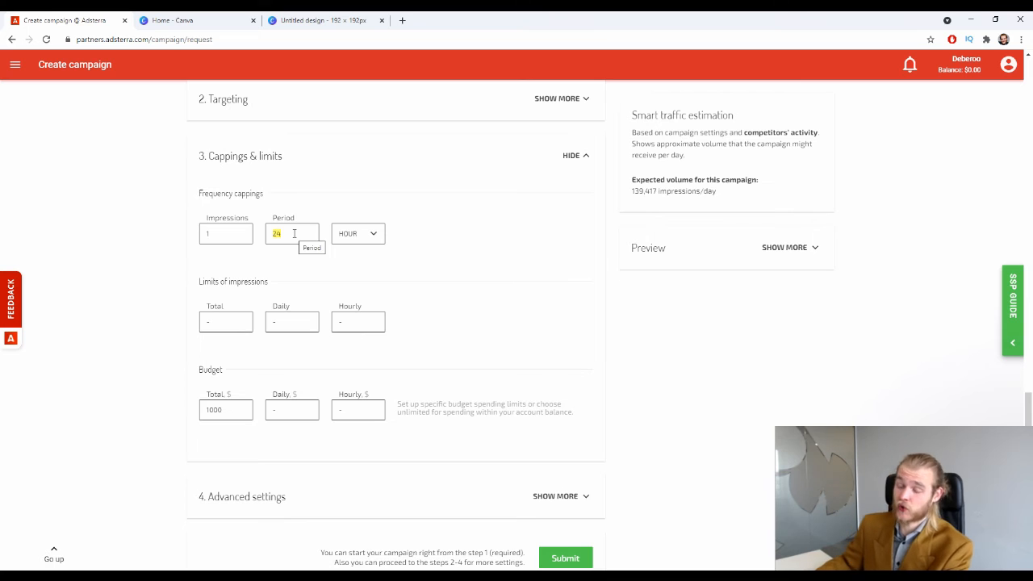
pyautogui.click(444, 205)
# Step: Enter 1 as the total limit of impressions and replace it with 15
pyautogui.scroll(-1, 421, 212)
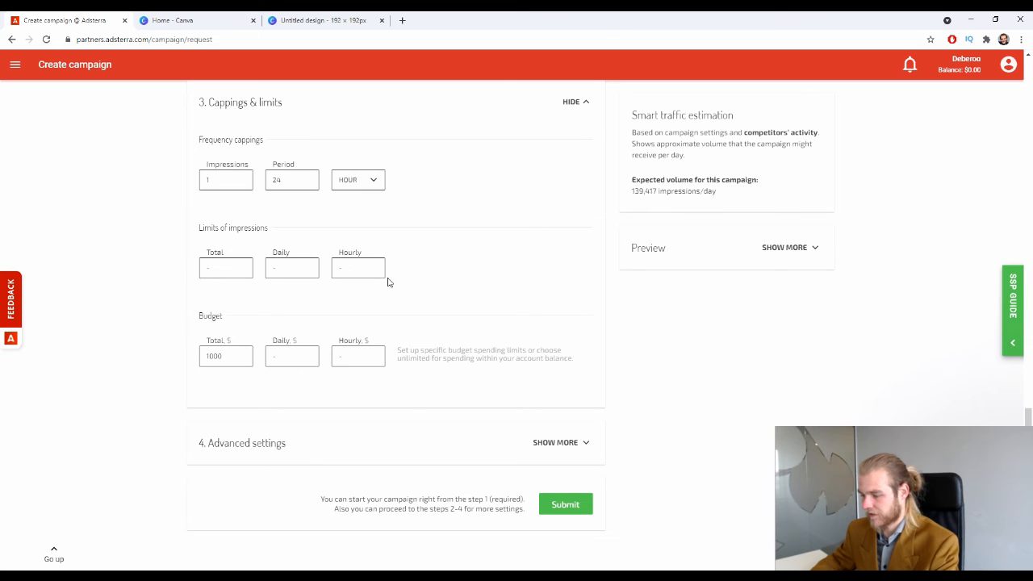
pyautogui.click(237, 267)
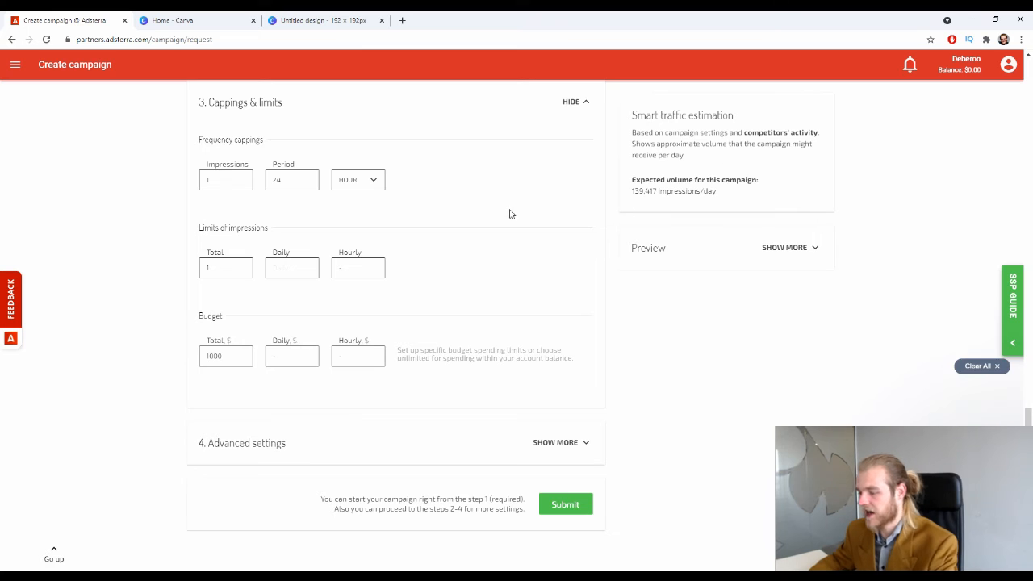
pyautogui.click(443, 215)
pyautogui.scroll(1, 315, 193)
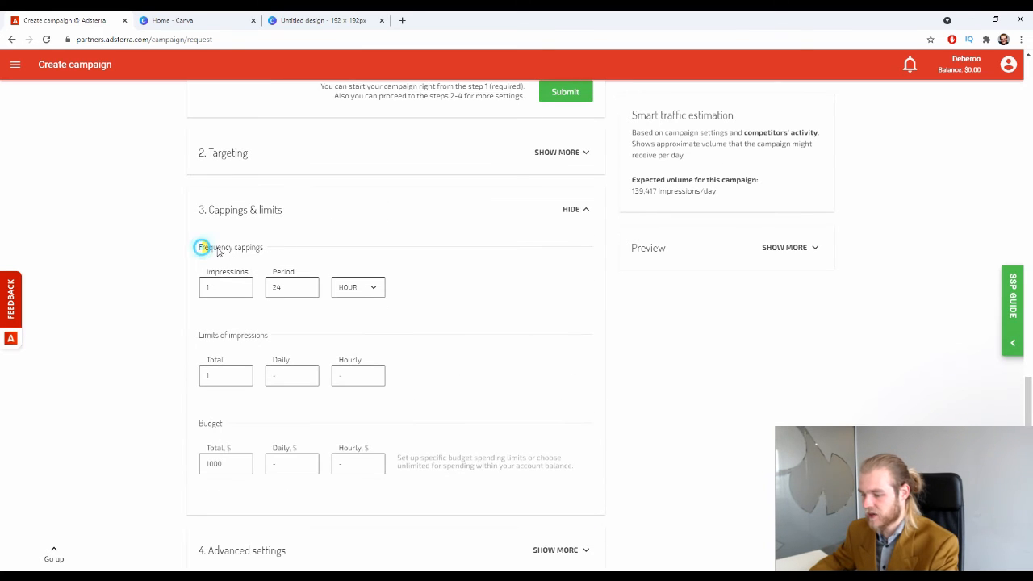
pyautogui.scroll(-1, 263, 232)
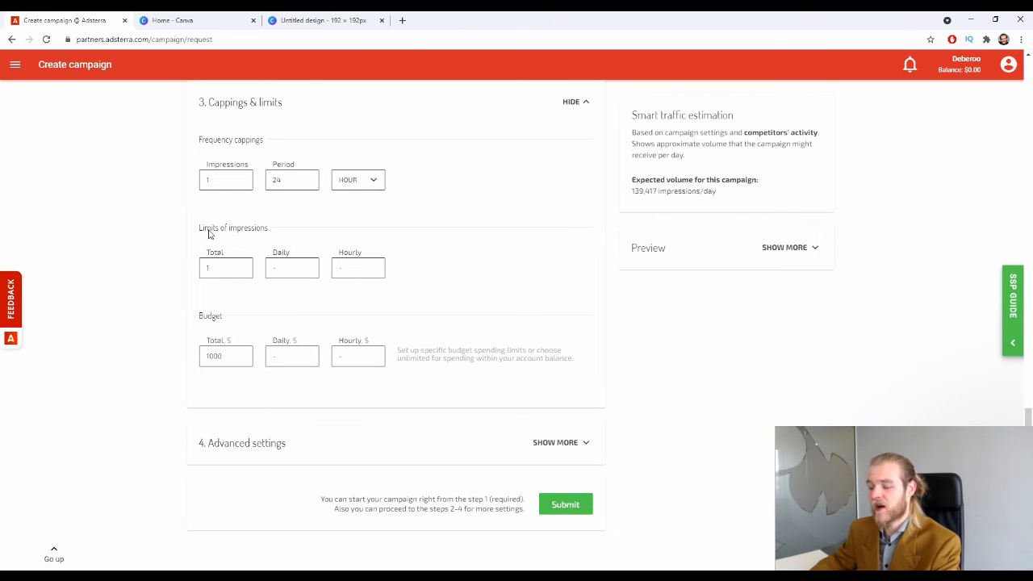
pyautogui.moveTo(198, 229); pyautogui.dragTo(269, 231)
pyautogui.click(278, 229)
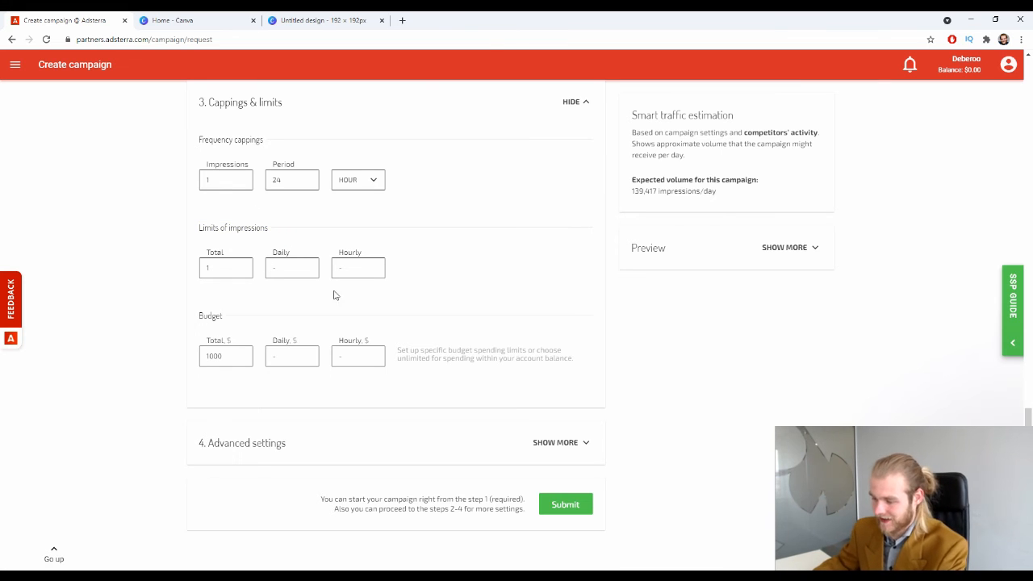
pyautogui.doubleClick(224, 277)
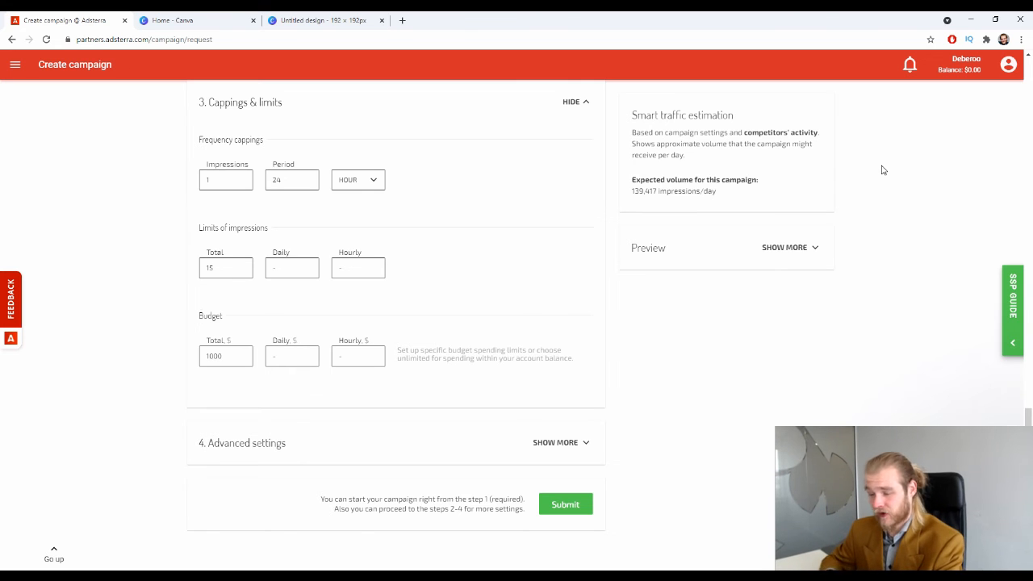
# Step: Try a daily impression limit of 1 and compare it with the frequency cappings
pyautogui.click(298, 276)
pyautogui.write('1')
pyautogui.doubleClick(267, 265)
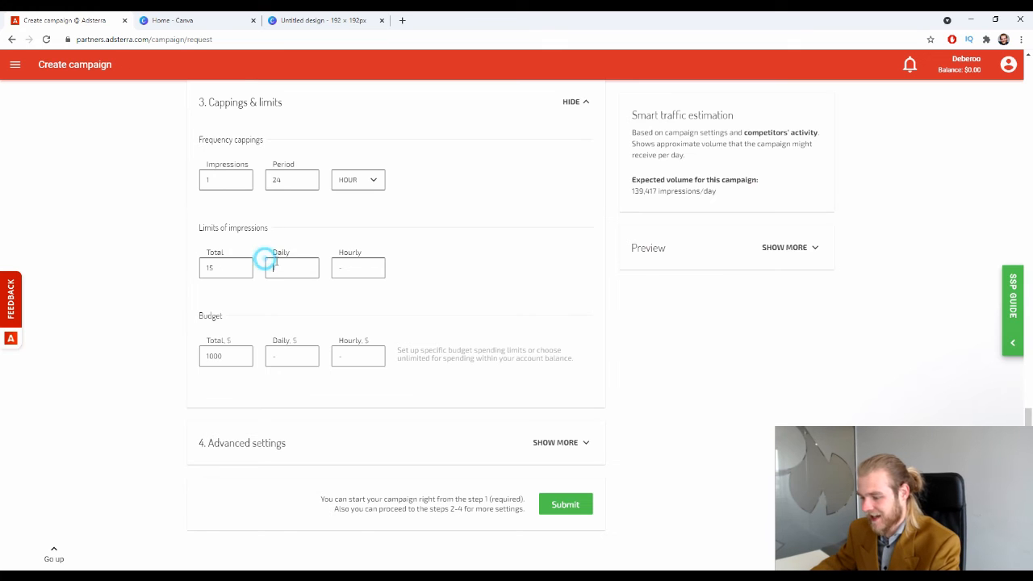
pyautogui.moveTo(205, 142); pyautogui.dragTo(382, 194)
pyautogui.click(394, 196)
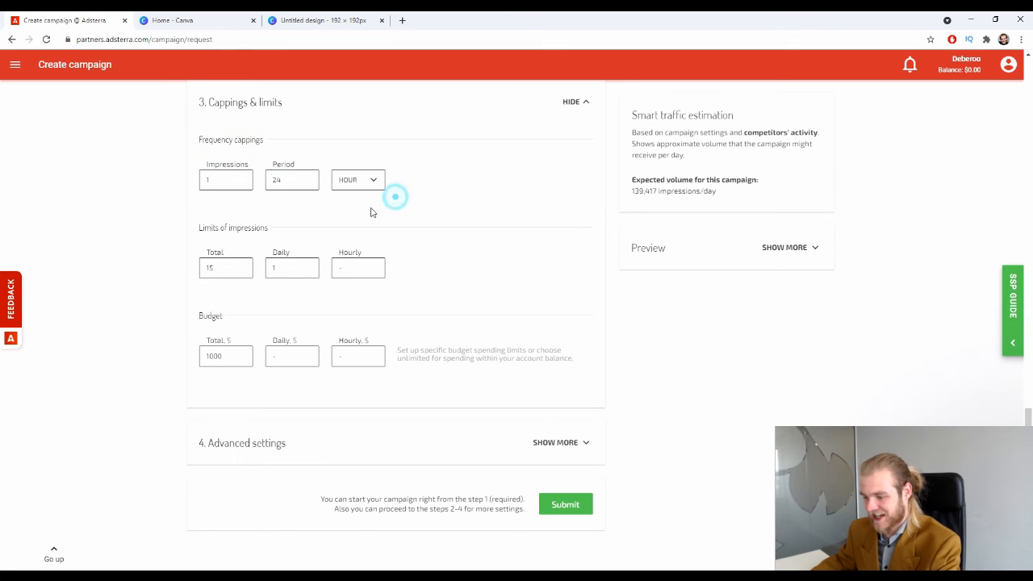
pyautogui.click(276, 254)
pyautogui.click(288, 266)
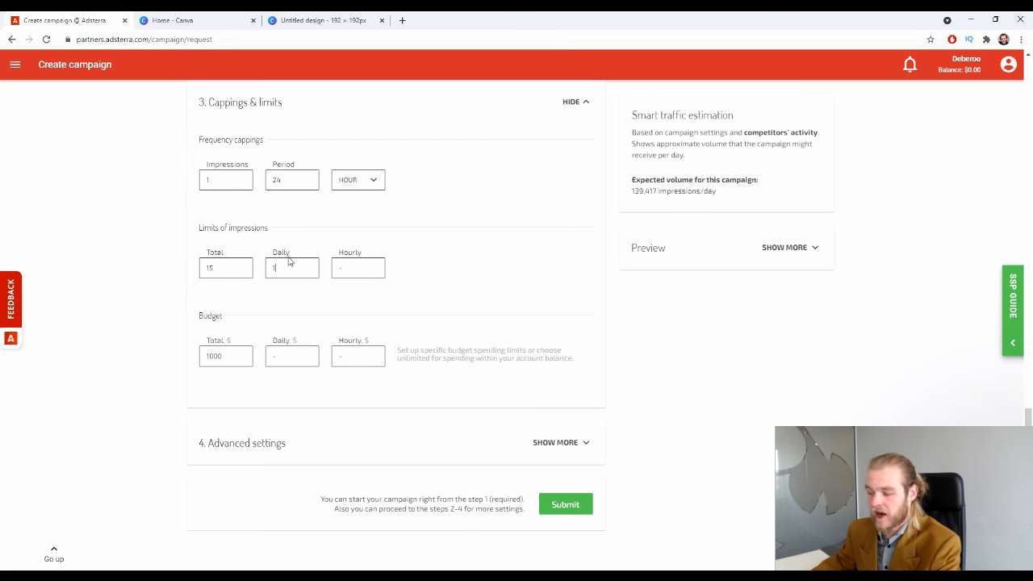
pyautogui.click(364, 267)
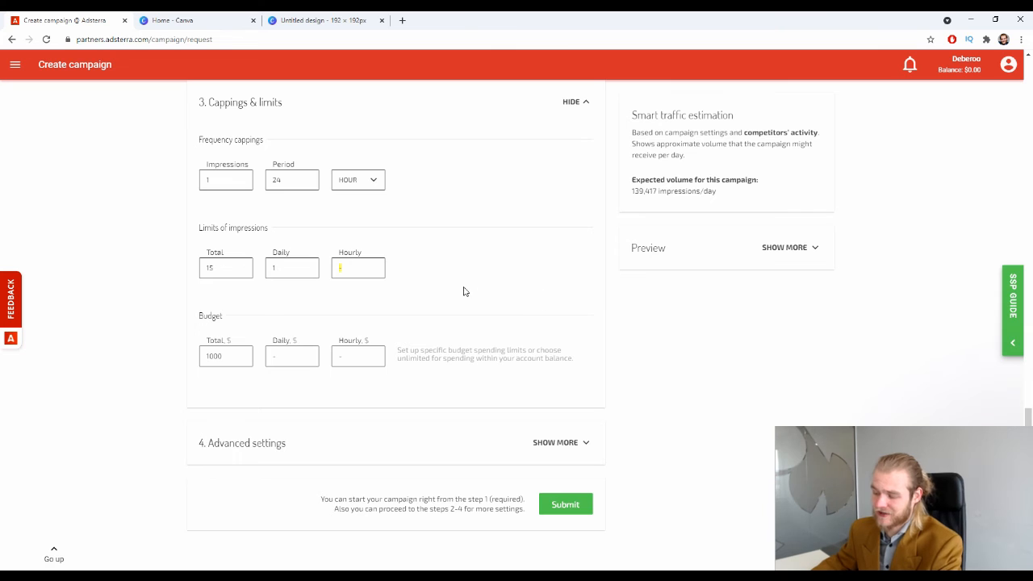
# Step: Clear the daily impression limit, and try an hourly limit of 1 before clearing that as well
pyautogui.click(305, 263)
pyautogui.press('BackSpace')
pyautogui.click(368, 261)
pyautogui.write('1')
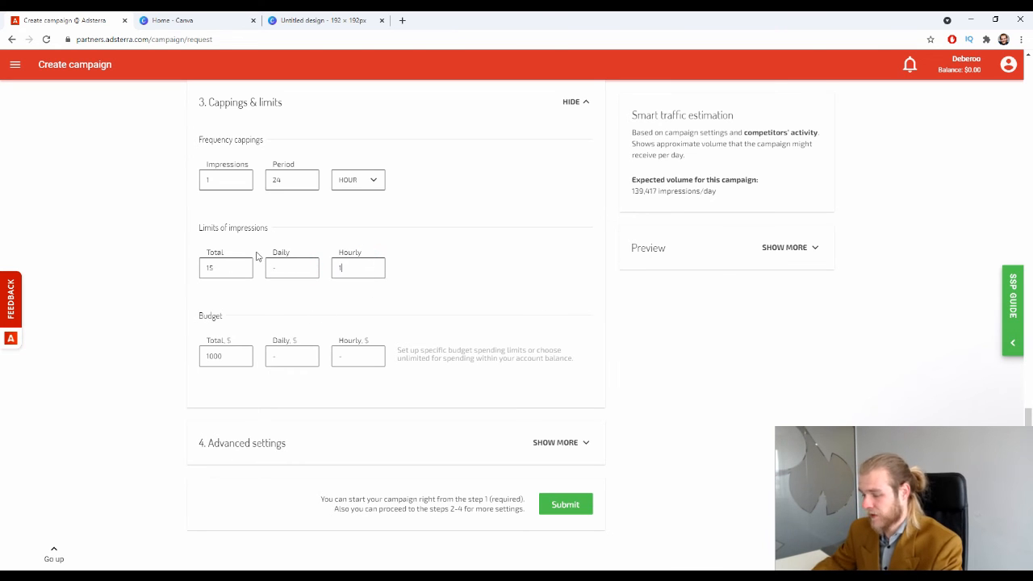
pyautogui.click(493, 286)
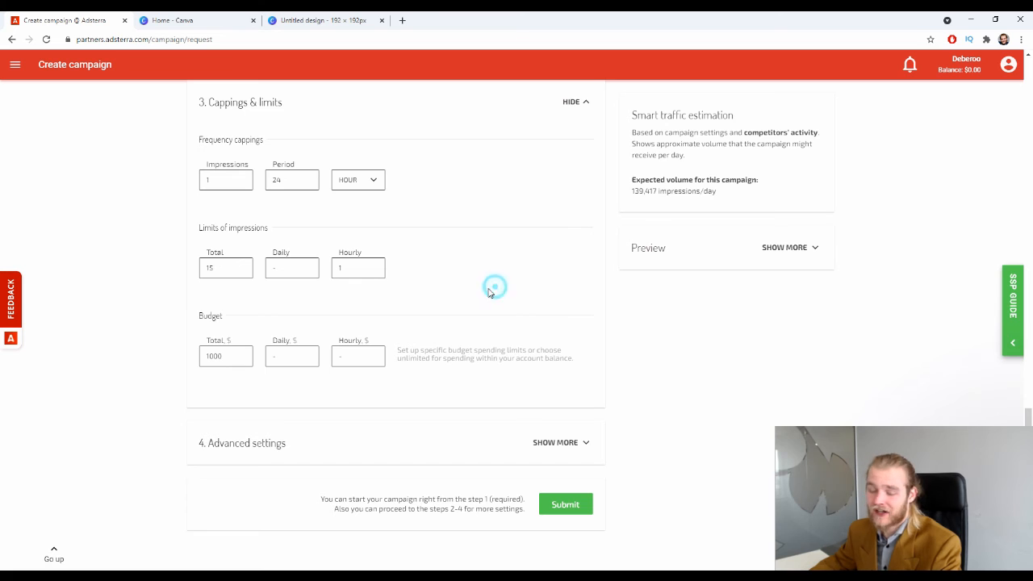
pyautogui.click(365, 270)
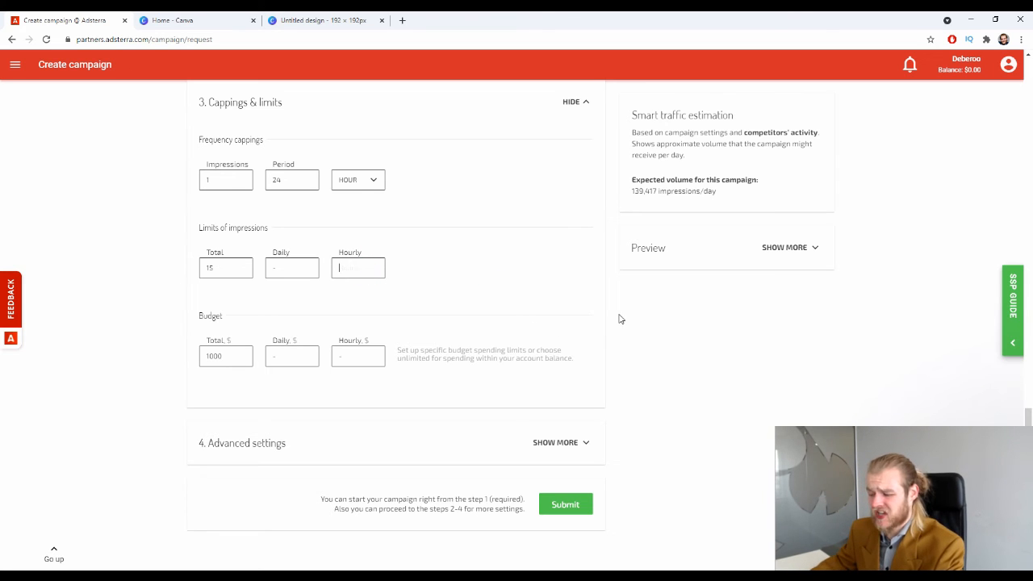
pyautogui.click(350, 273)
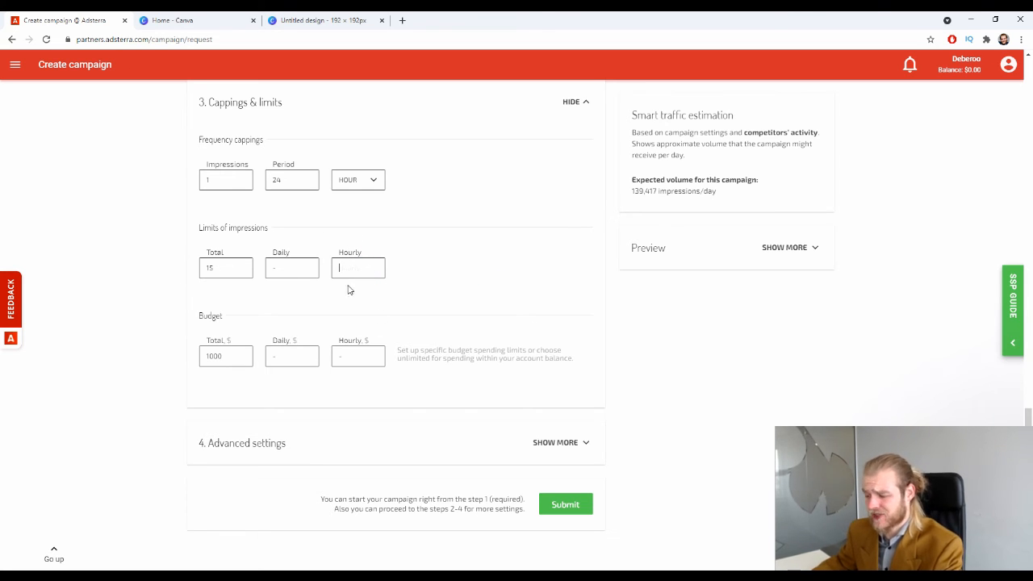
# Step: Try the daily impression limit of 1 once more and clear it, leaving only the total limit filled in
pyautogui.click(392, 273)
pyautogui.click(303, 268)
pyautogui.write('1')
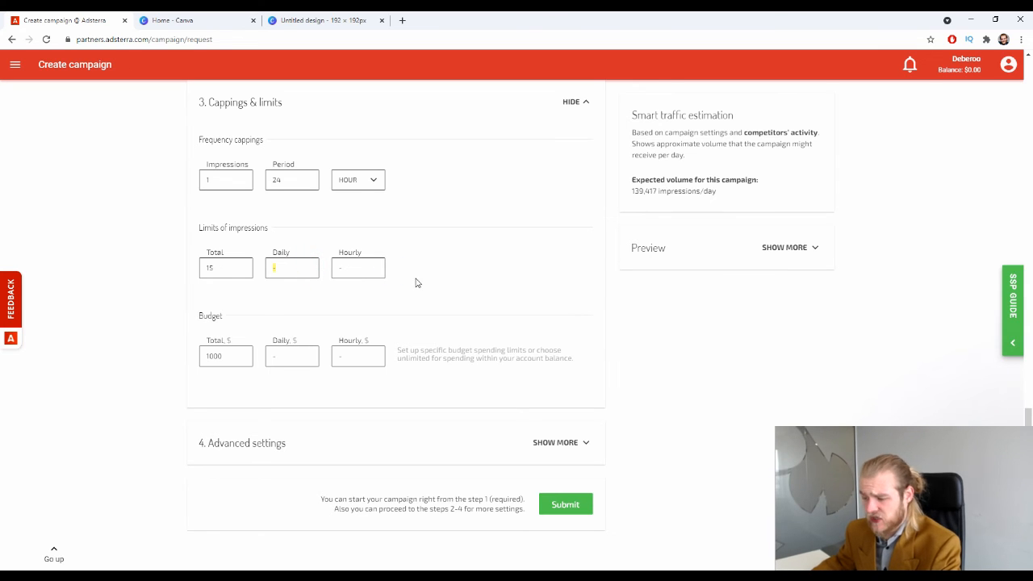
pyautogui.press('BackSpace')
pyautogui.doubleClick(228, 267)
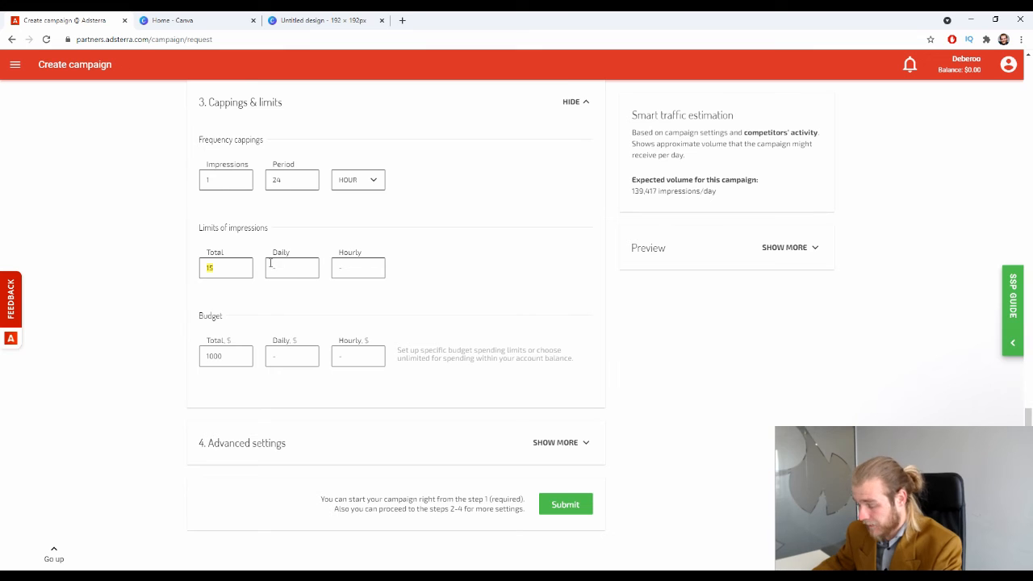
pyautogui.click(406, 260)
# Step: Expand the Advanced settings section and switch the placements list from Blacklist to Whitelist, leaving the placement IDs empty
pyautogui.scroll(-1, 385, 265)
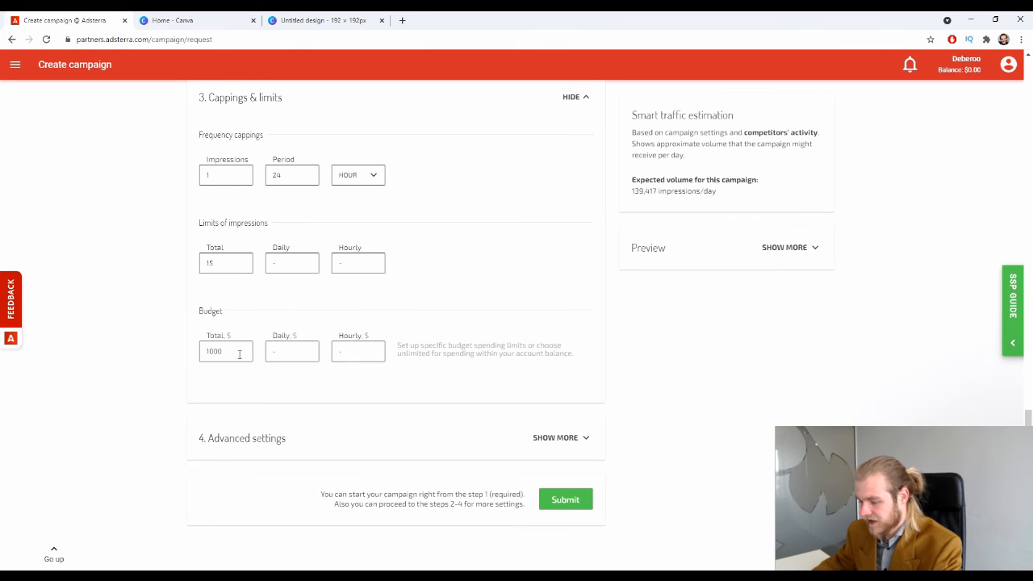
pyautogui.click(577, 438)
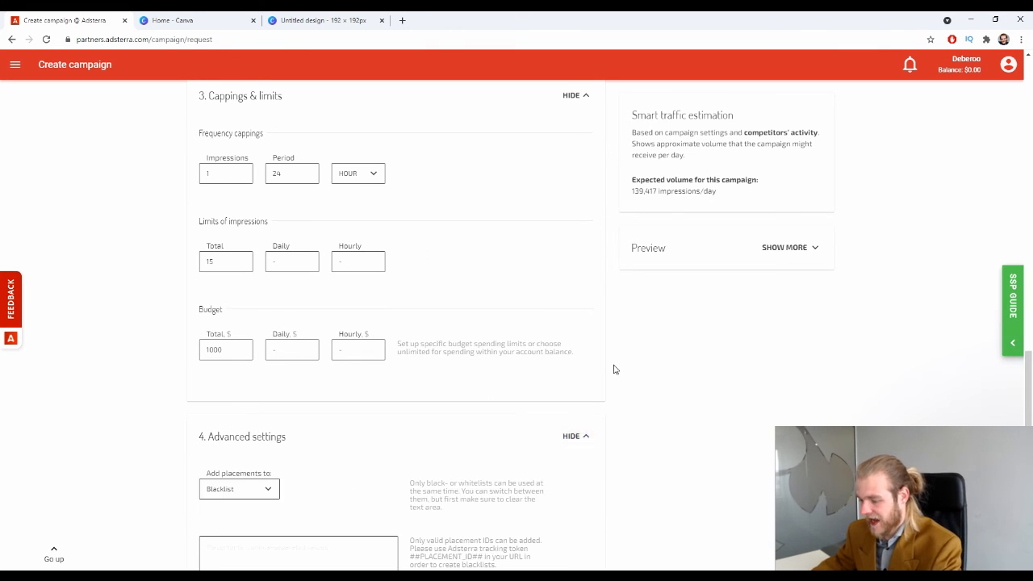
pyautogui.scroll(-4, 585, 368)
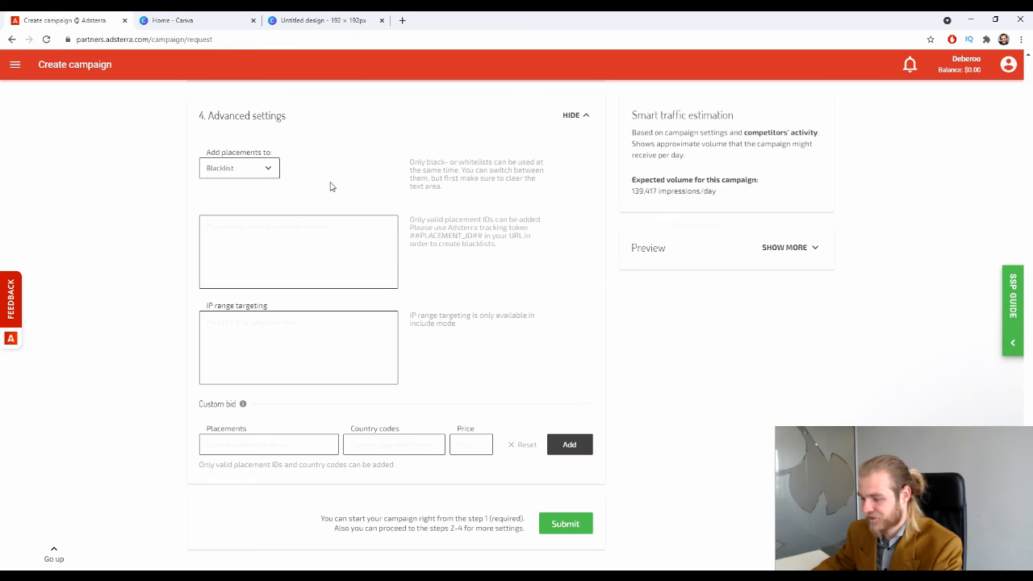
pyautogui.click(269, 164)
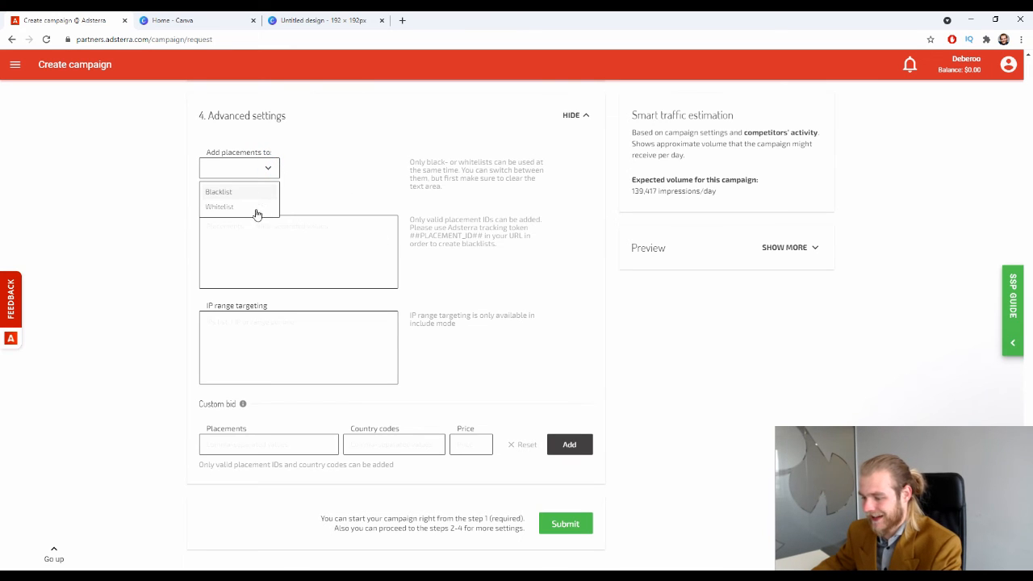
pyautogui.click(260, 210)
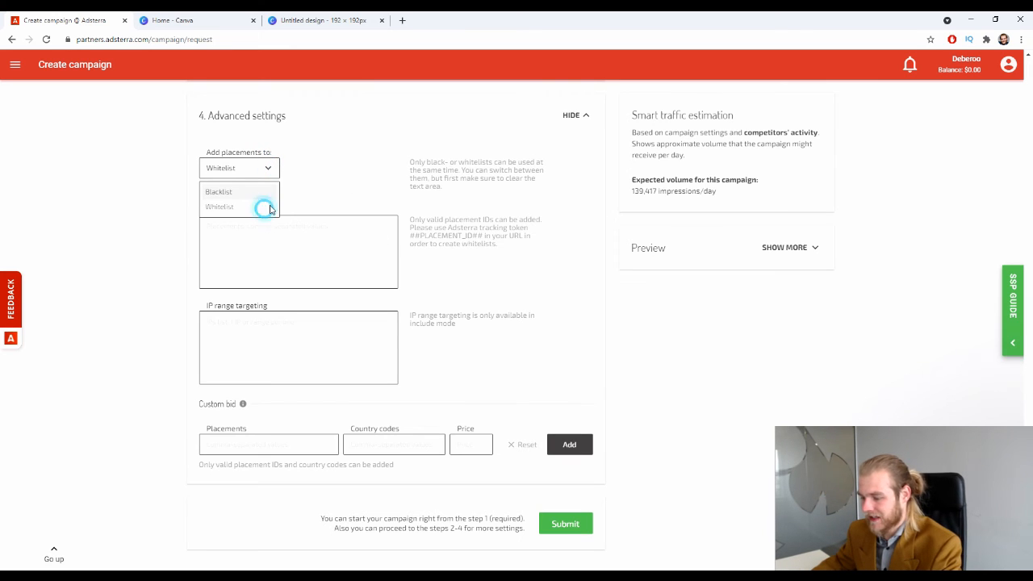
pyautogui.click(272, 166)
pyautogui.click(323, 171)
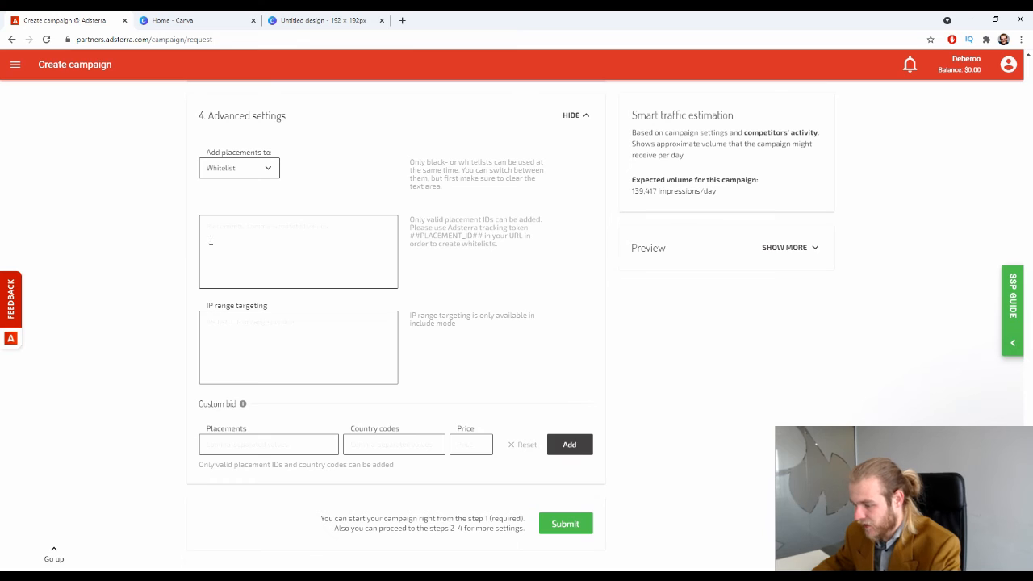
pyautogui.click(256, 232)
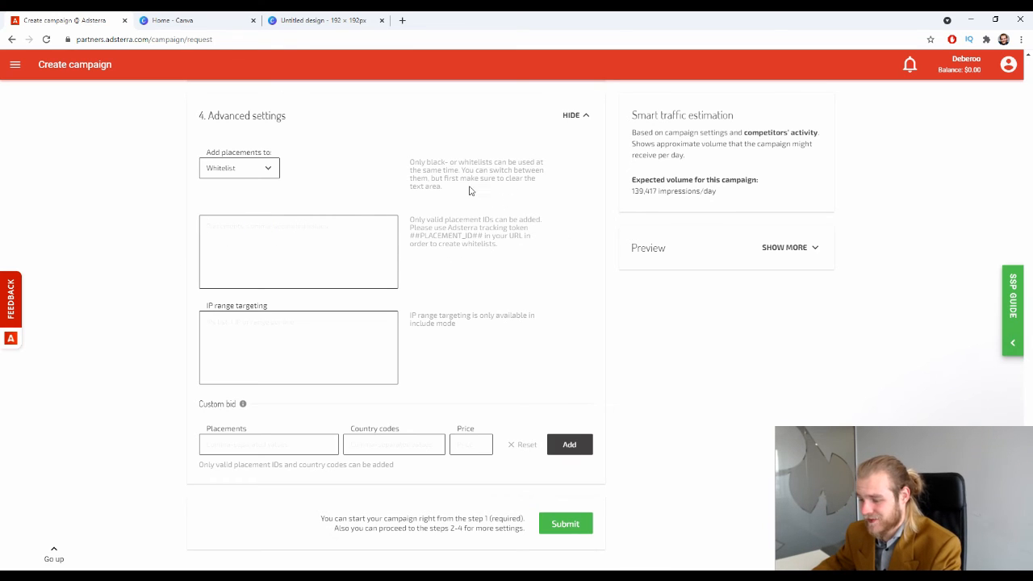
# Step: Examine the IP range targeting field and the custom bid fields for placements, country codes and price in Advanced settings
pyautogui.scroll(-1, 428, 189)
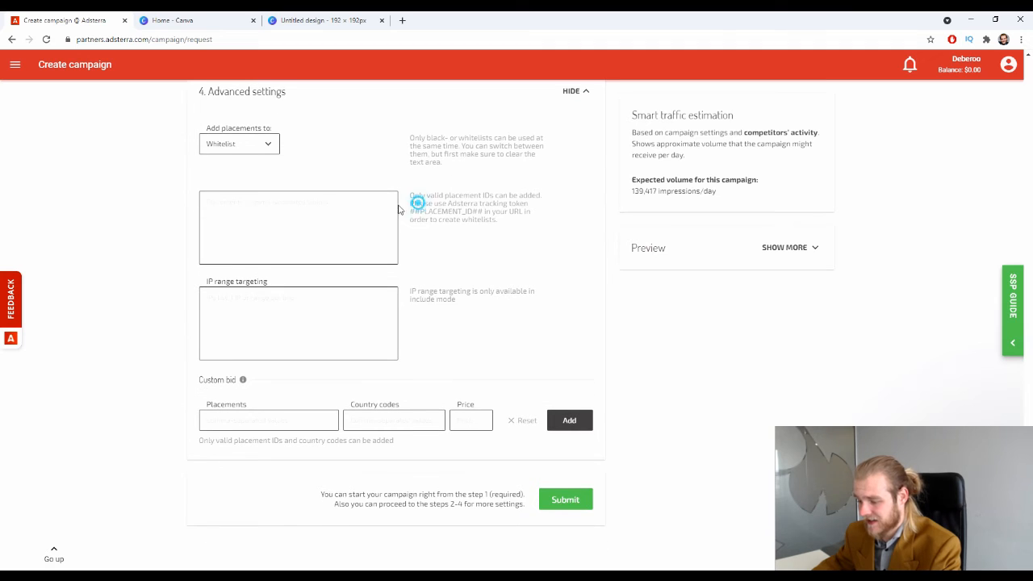
pyautogui.click(294, 297)
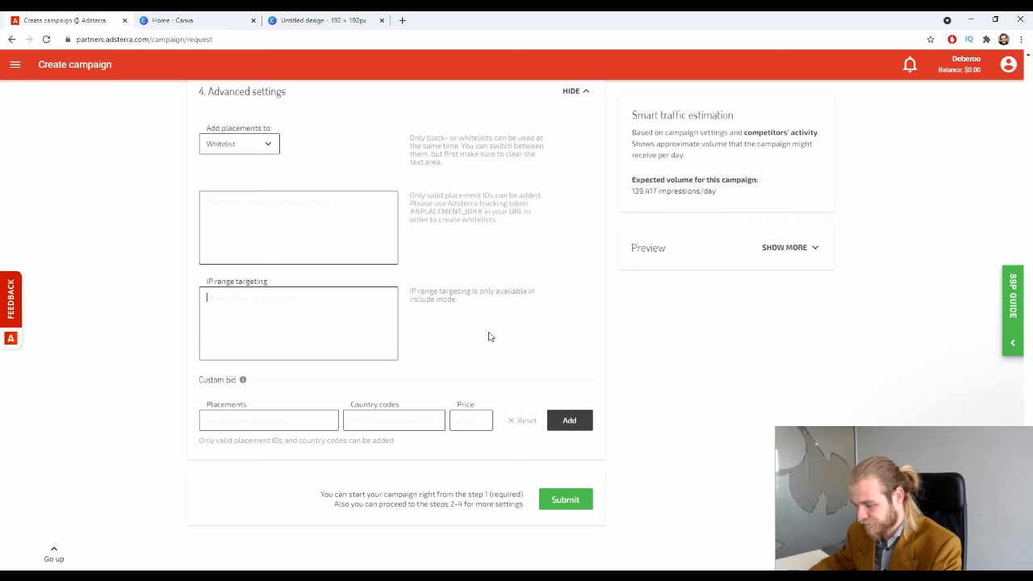
pyautogui.click(313, 419)
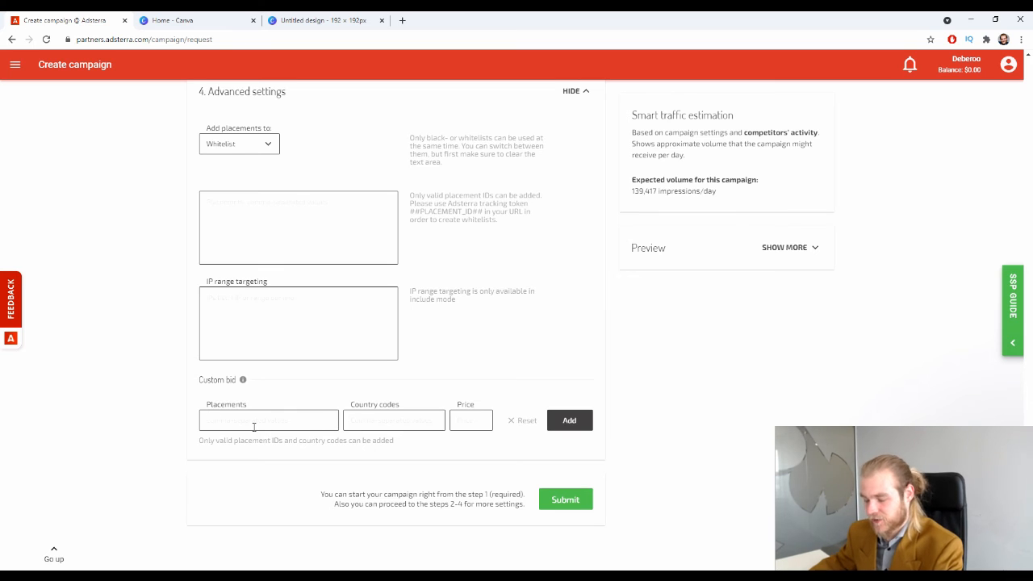
pyautogui.click(358, 422)
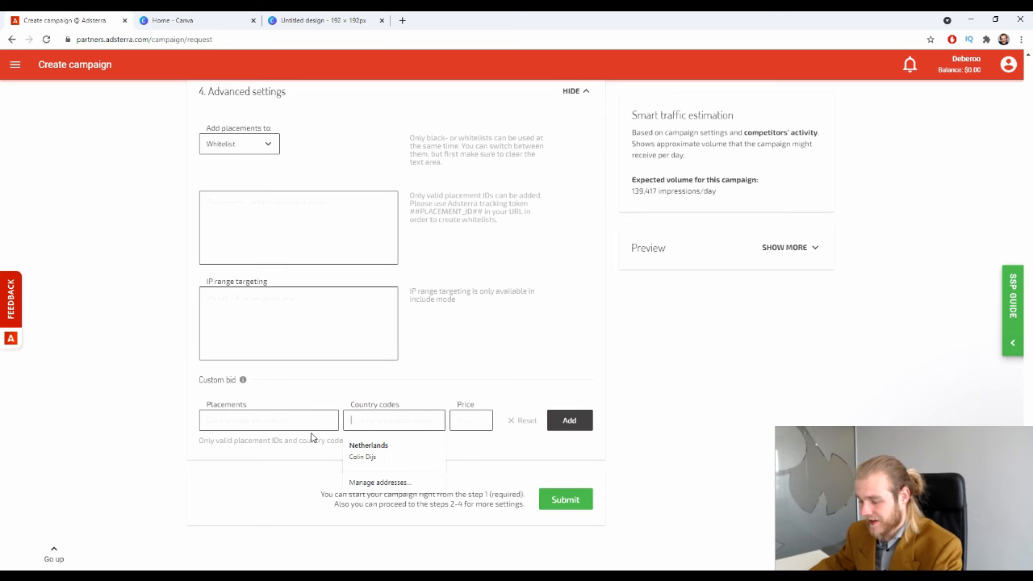
pyautogui.click(462, 423)
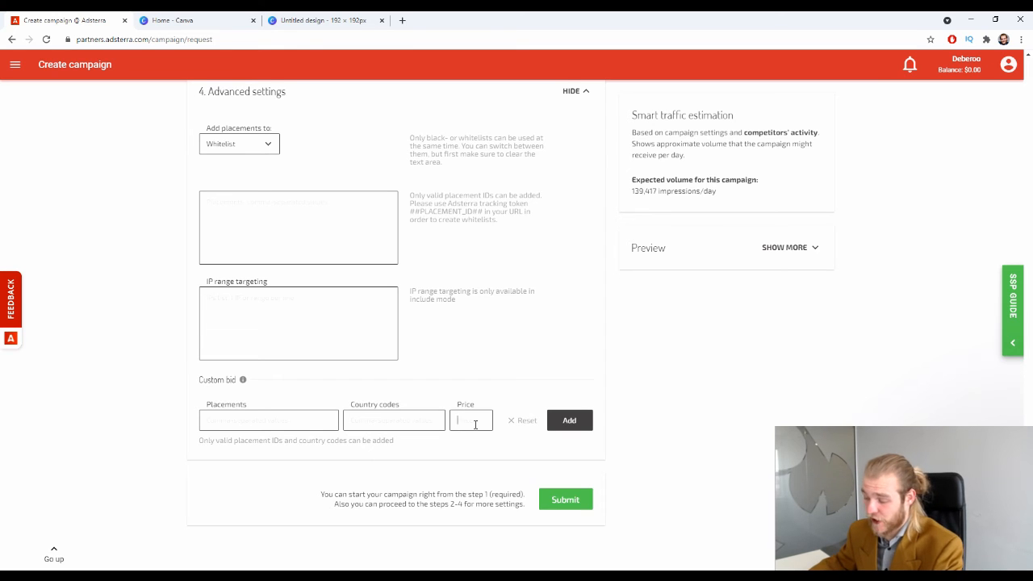
pyautogui.click(529, 428)
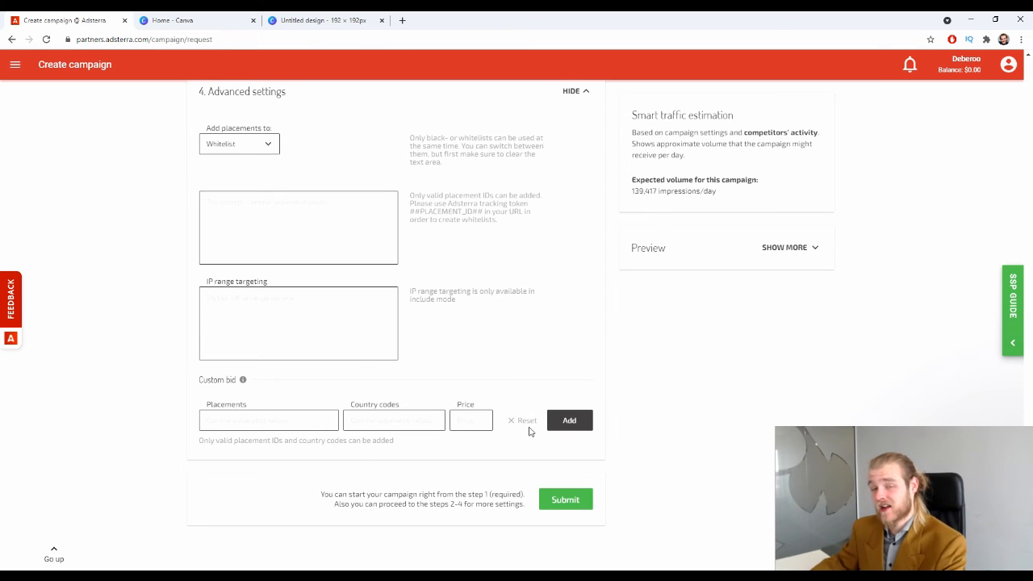
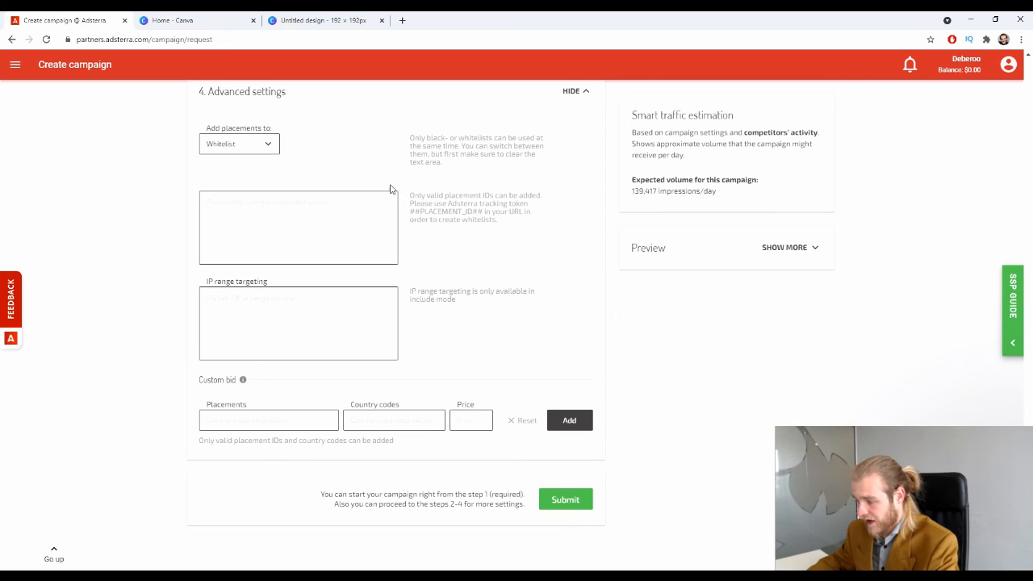
# Step: Review the campaign summary in the preview, collapse it, and try to submit the campaign
pyautogui.click(820, 248)
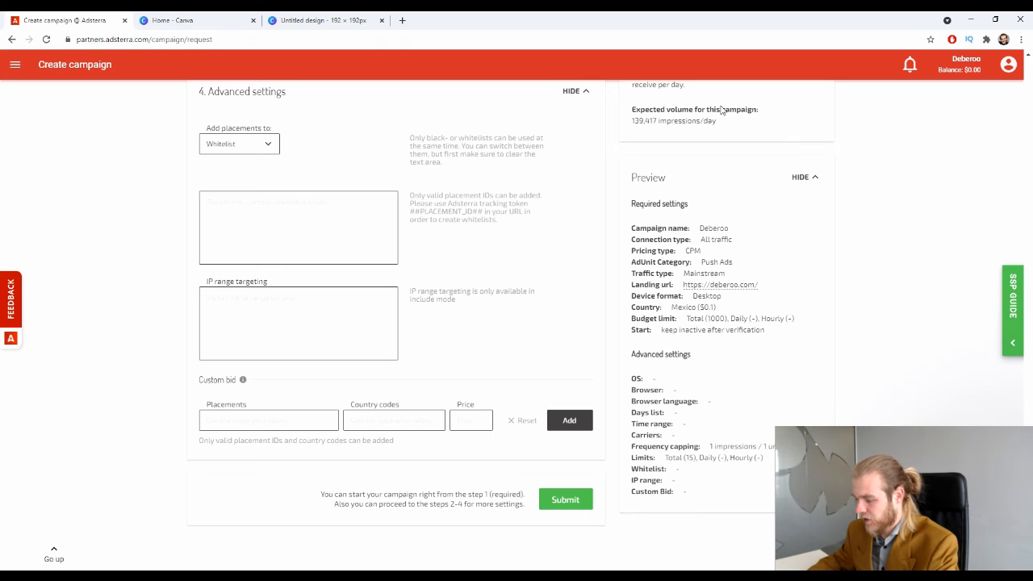
pyautogui.click(799, 178)
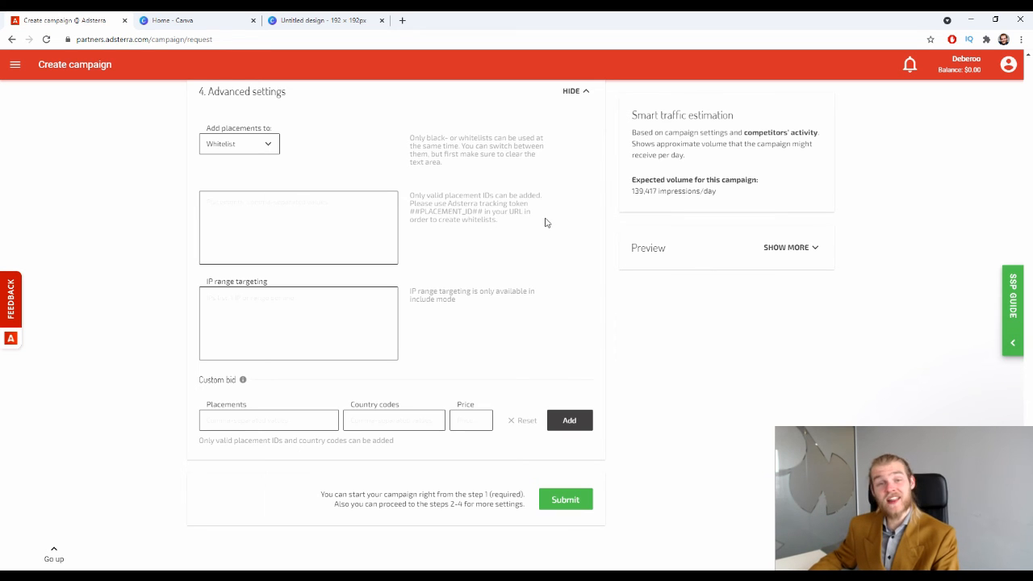
pyautogui.click(591, 499)
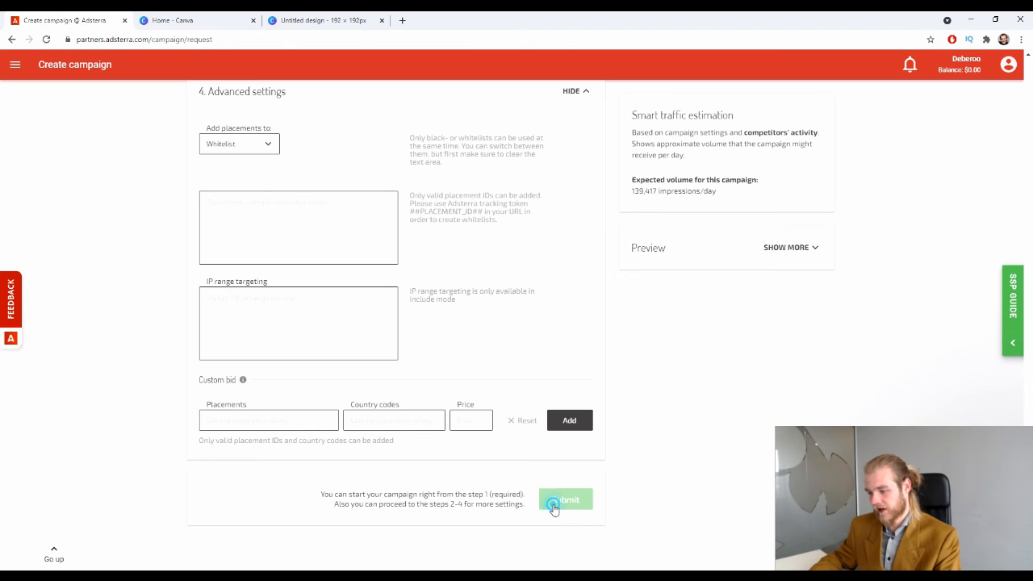
# Step: Check the General section for anything blocking submission, covering the basic fields, countries, creative, budget and start time
pyautogui.moveTo(383, 577)
pyautogui.scroll(10, 449, 428)
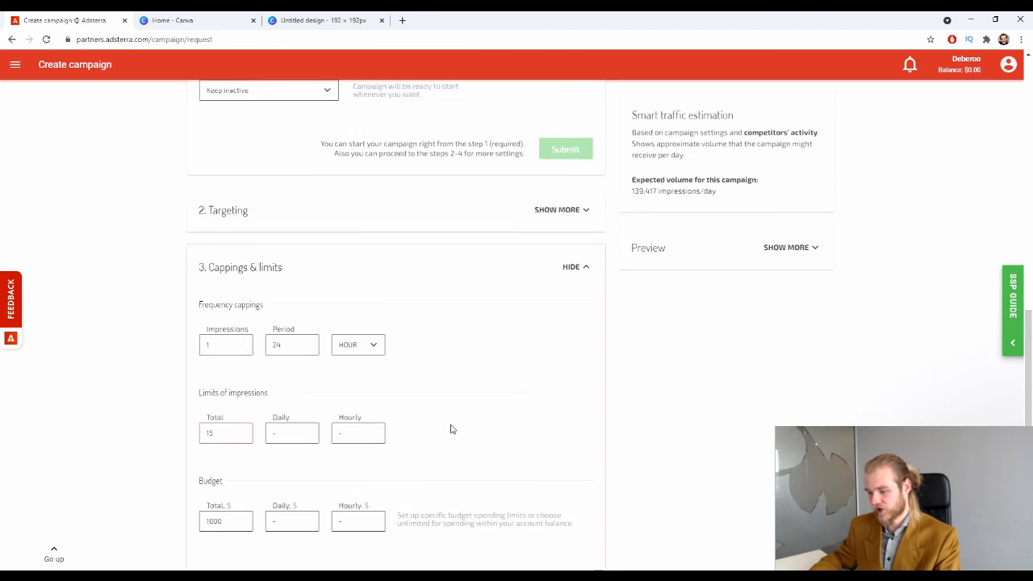
pyautogui.scroll(-10, 452, 426)
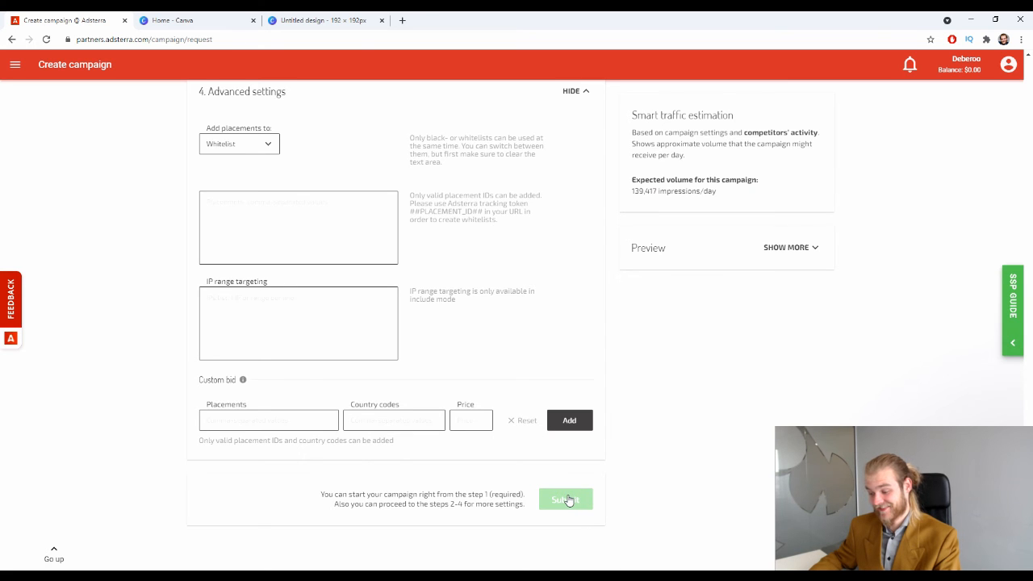
pyautogui.scroll(8, 566, 497)
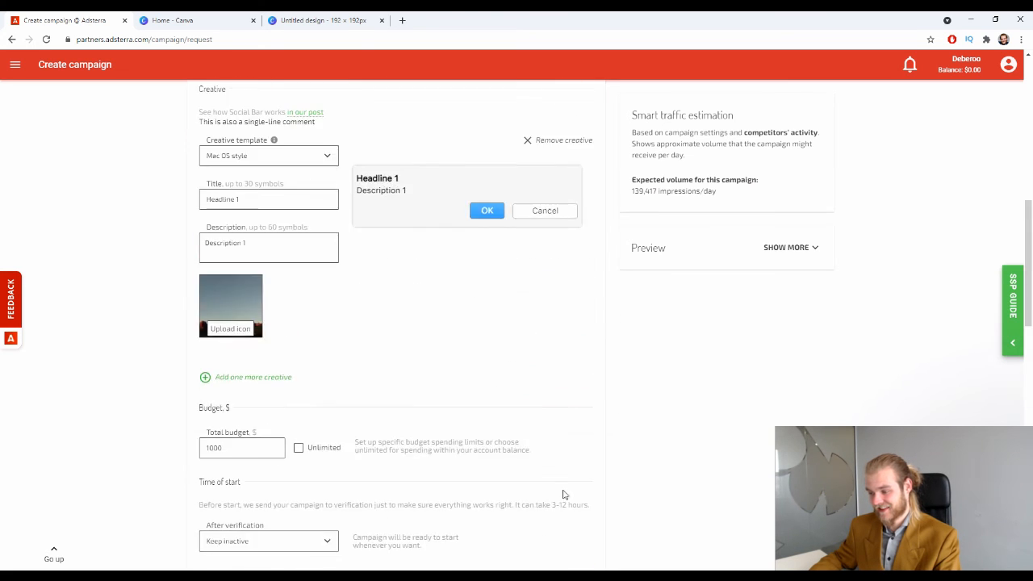
pyautogui.scroll(-1, 563, 493)
pyautogui.scroll(10, 563, 493)
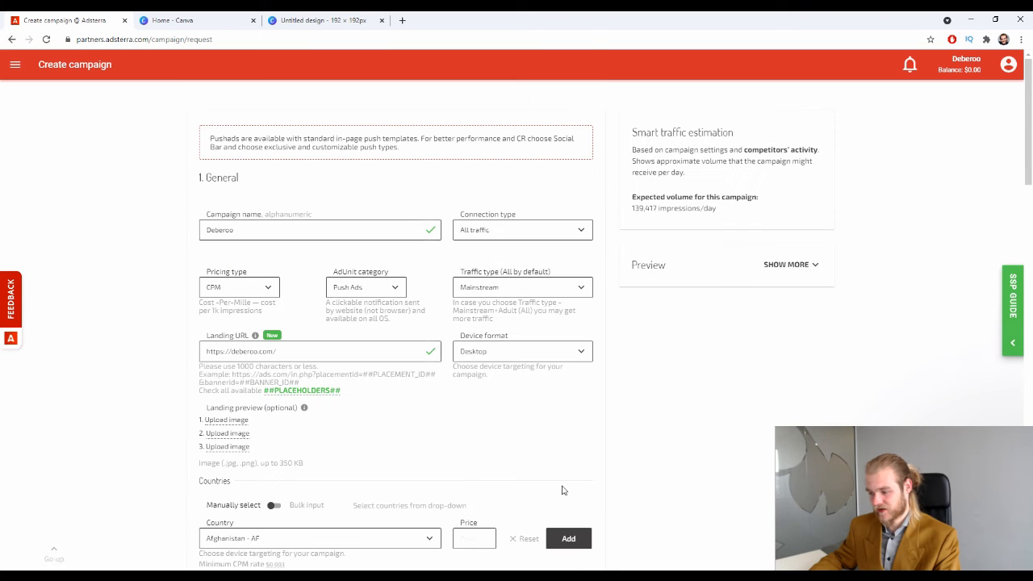
pyautogui.scroll(-2, 495, 253)
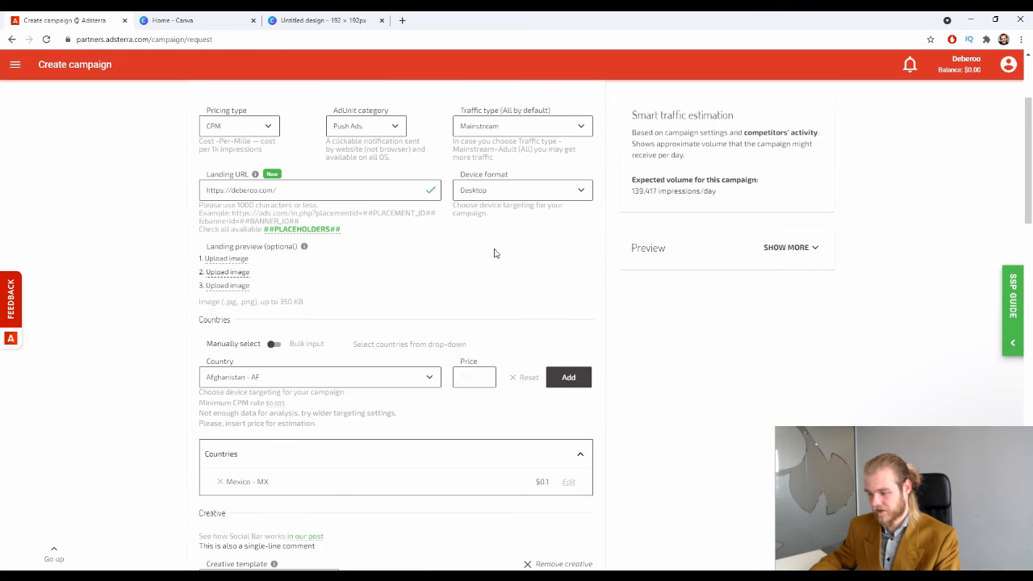
pyautogui.scroll(-3, 330, 238)
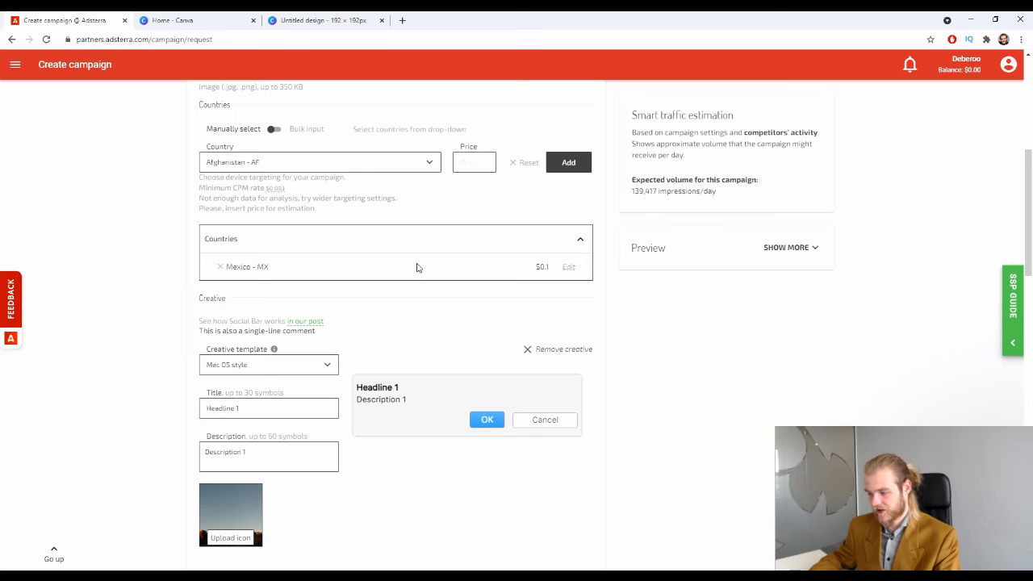
pyautogui.scroll(-2, 395, 265)
pyautogui.scroll(-2, 302, 230)
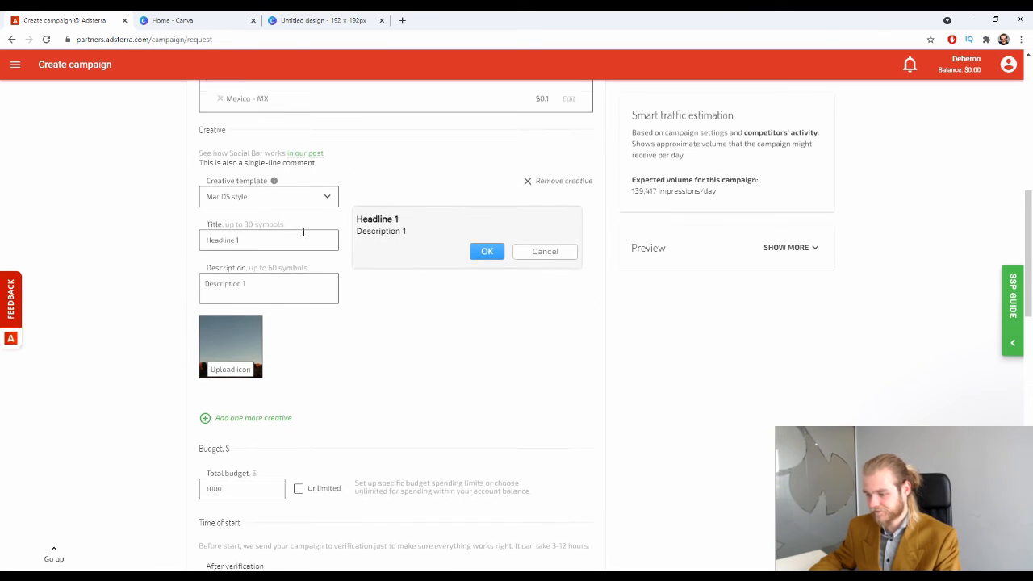
pyautogui.scroll(-2, 303, 310)
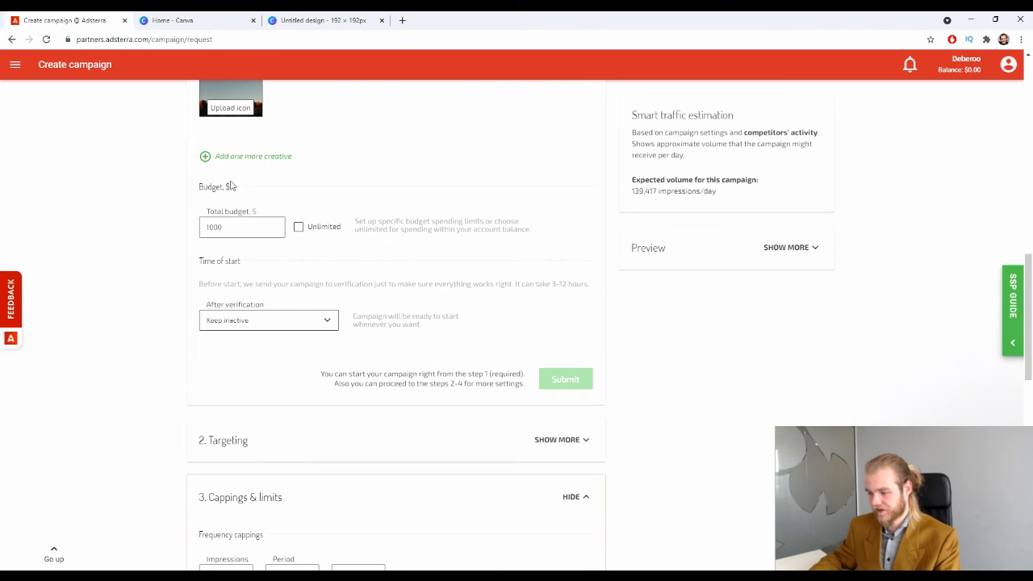
pyautogui.scroll(-2, 169, 272)
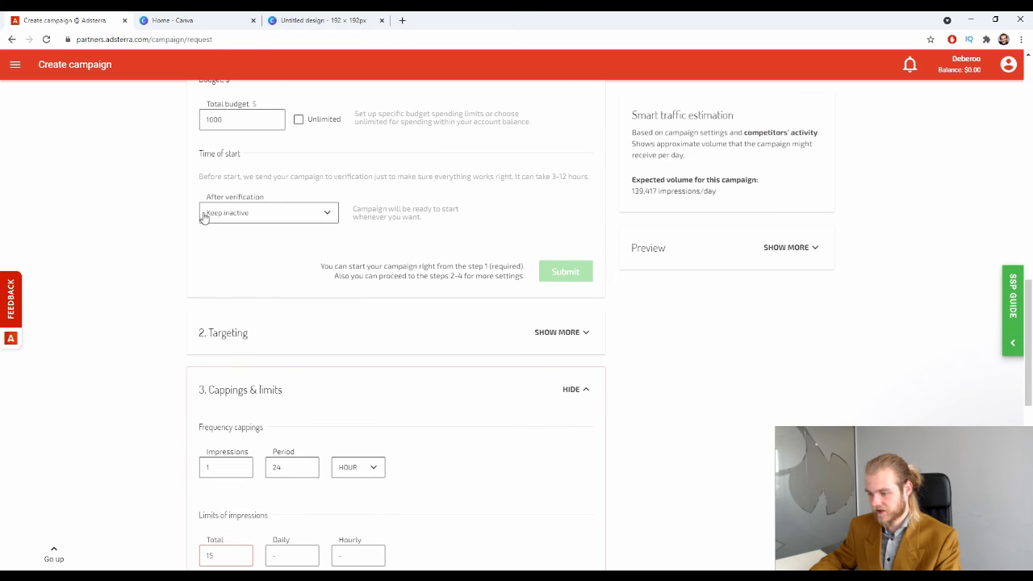
pyautogui.scroll(-2, 321, 240)
# Step: Expand and collapse the Targeting section, and recheck Cappings & limits, Advanced settings and the rest of the form
pyautogui.click(562, 225)
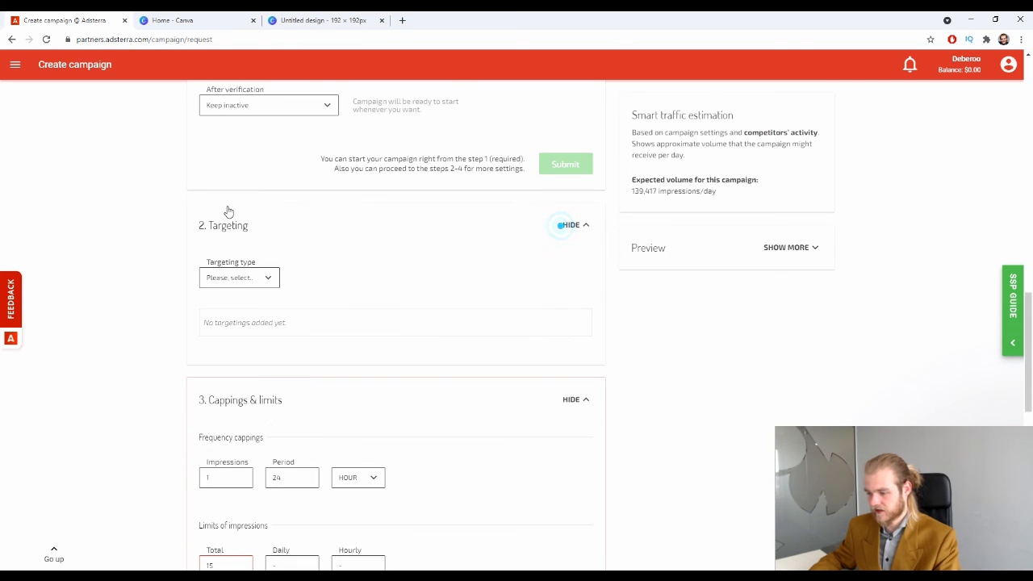
pyautogui.scroll(-7, 230, 212)
pyautogui.scroll(5, 240, 212)
pyautogui.click(556, 117)
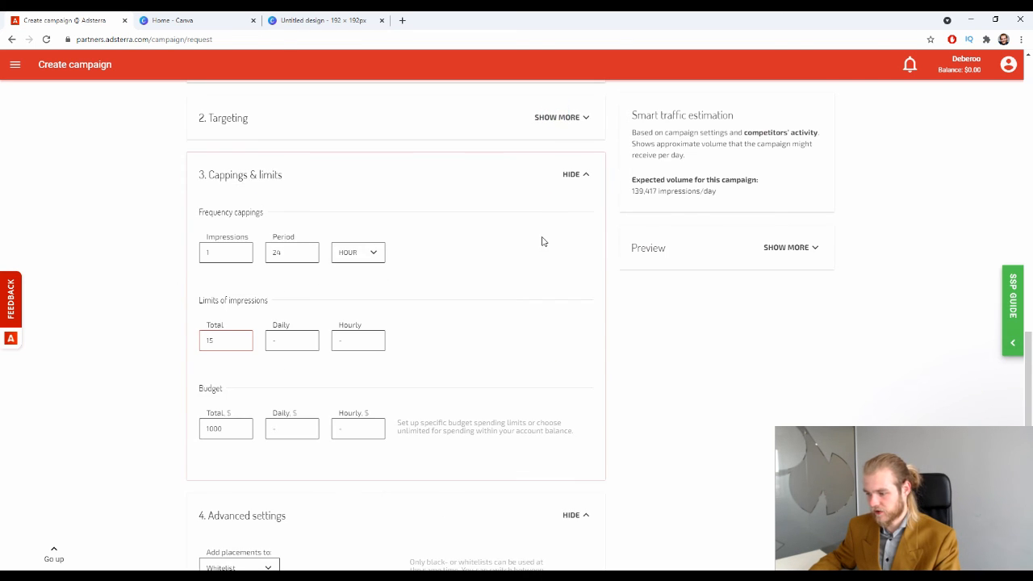
pyautogui.scroll(-1, 532, 245)
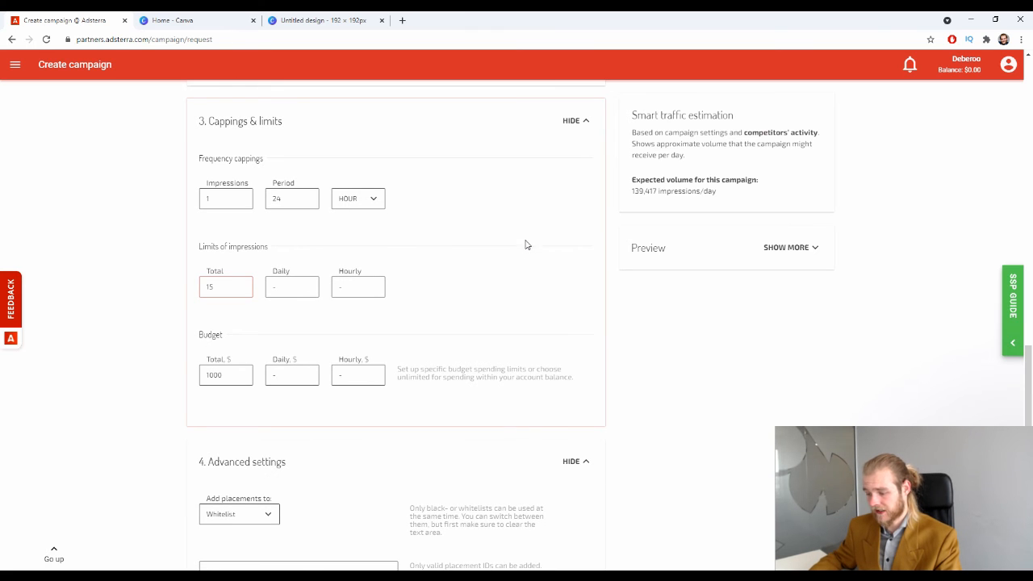
pyautogui.scroll(-7, 531, 241)
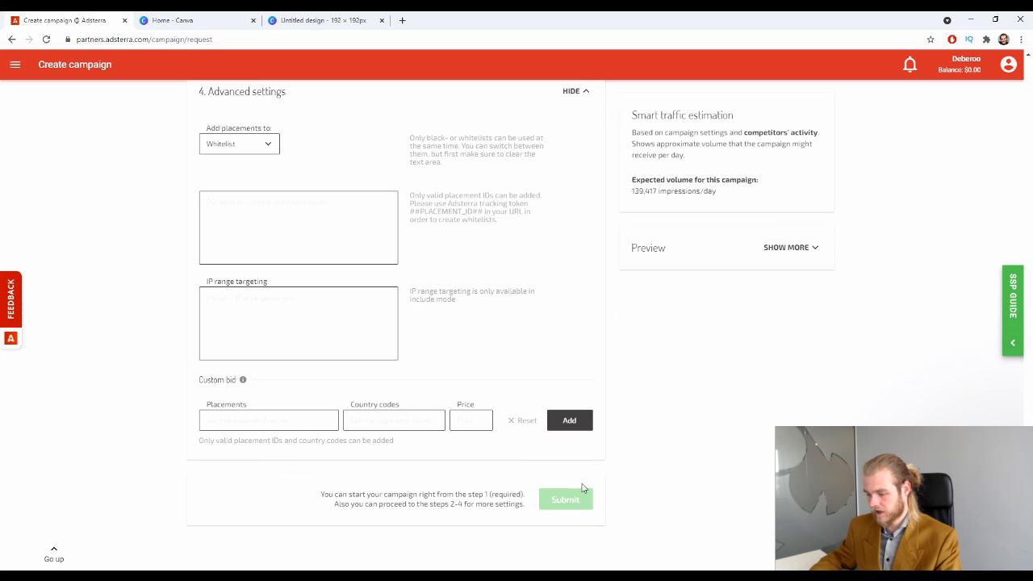
pyautogui.scroll(15, 611, 355)
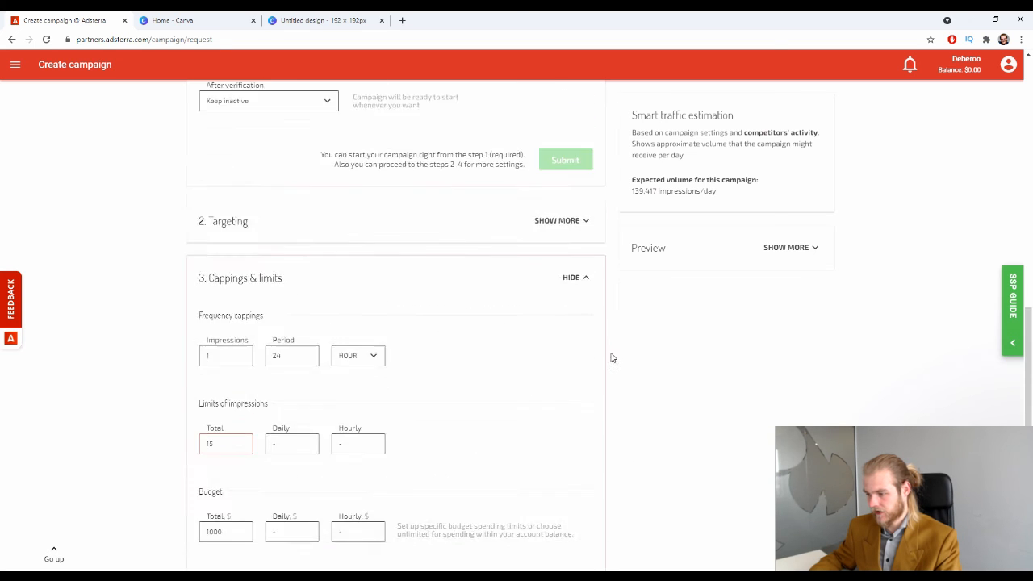
pyautogui.scroll(3, 603, 355)
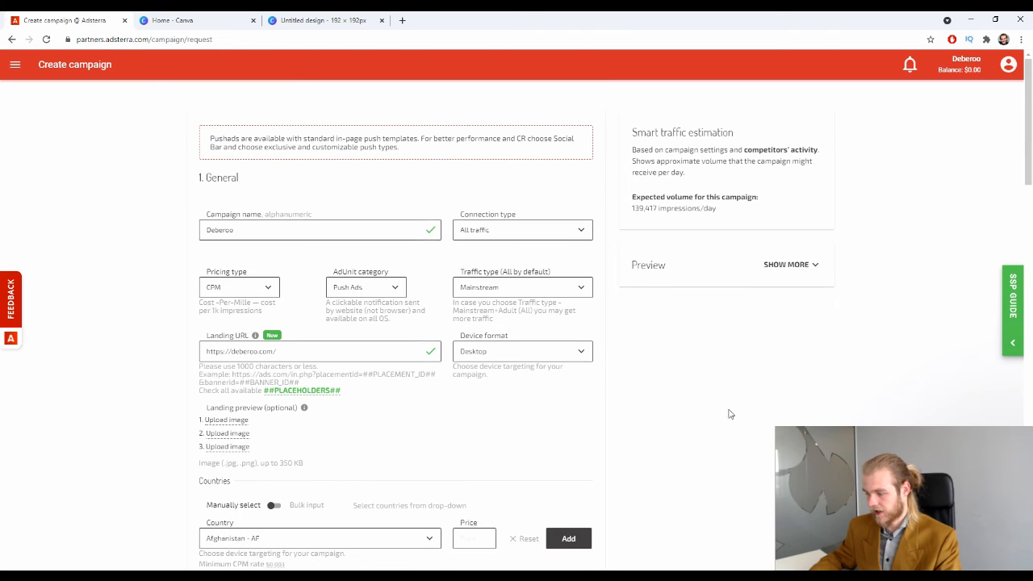
pyautogui.scroll(-7, 319, 268)
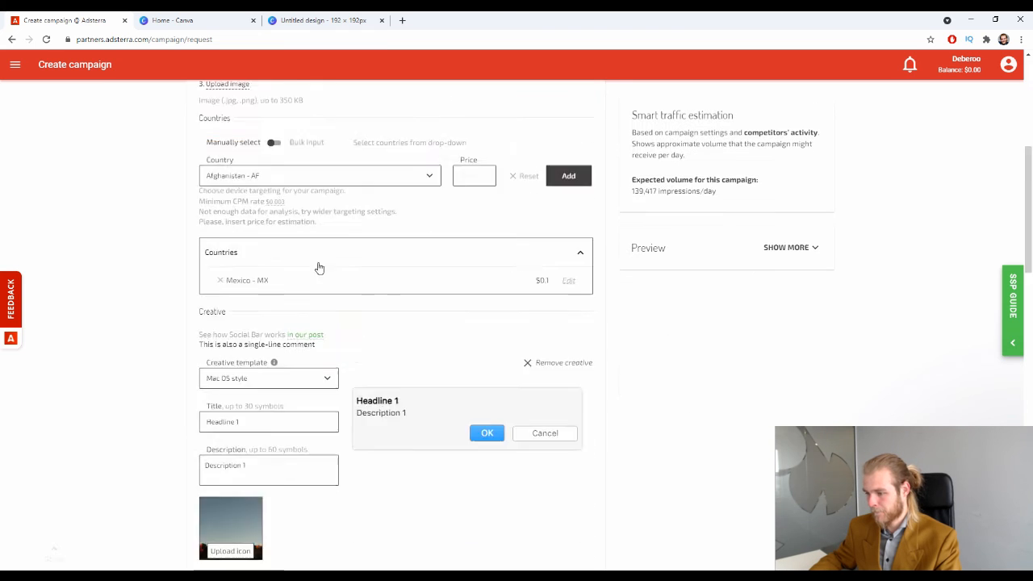
pyautogui.scroll(-15, 318, 271)
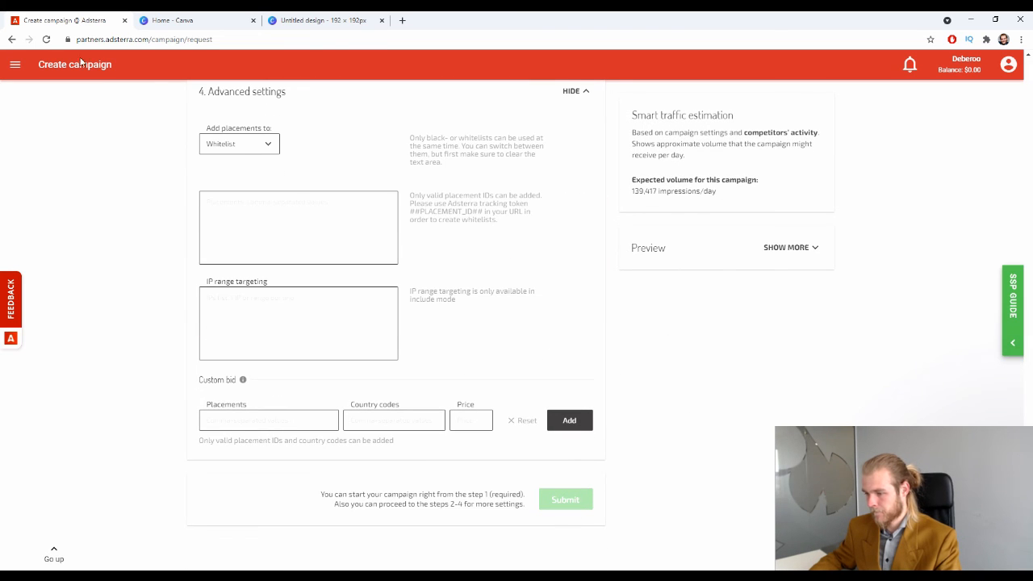
# Step: Collapse the Advanced settings and Cappings & limits sections
pyautogui.scroll(3, 581, 215)
pyautogui.click(573, 299)
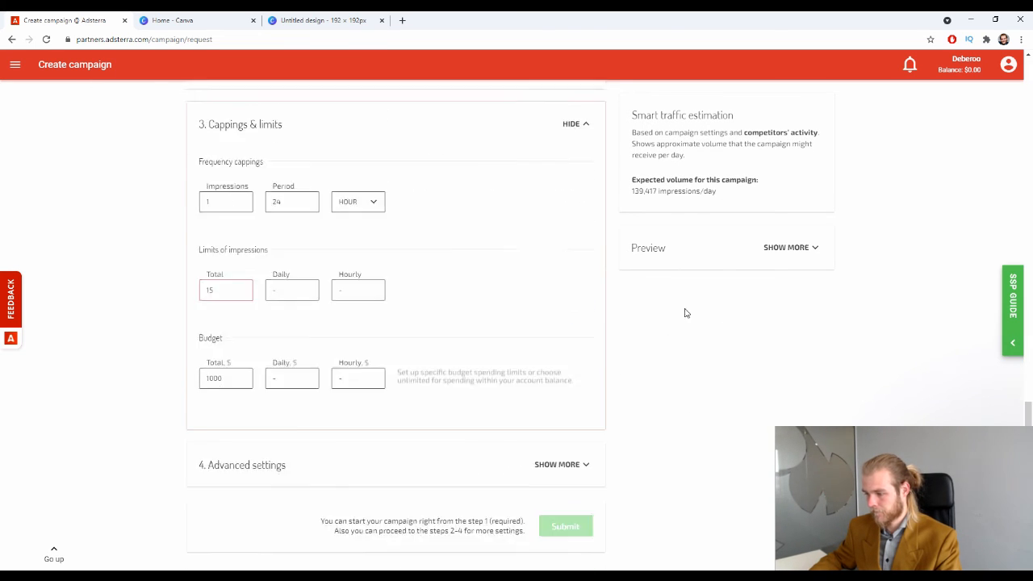
pyautogui.scroll(3, 645, 315)
pyautogui.click(576, 369)
# Step: Look over the General section once more and try again to submit the campaign
pyautogui.scroll(6, 595, 306)
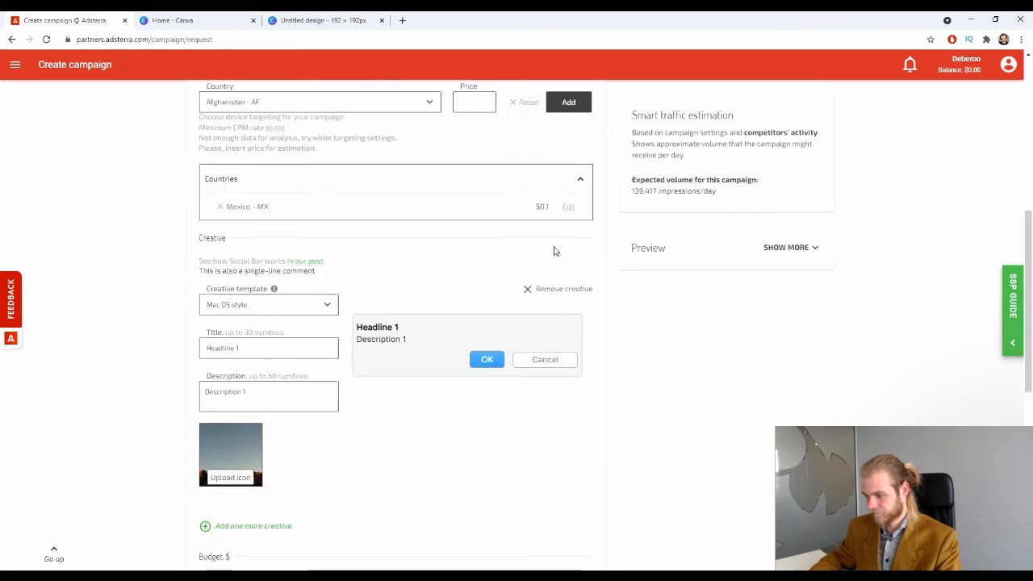
pyautogui.scroll(5, 553, 251)
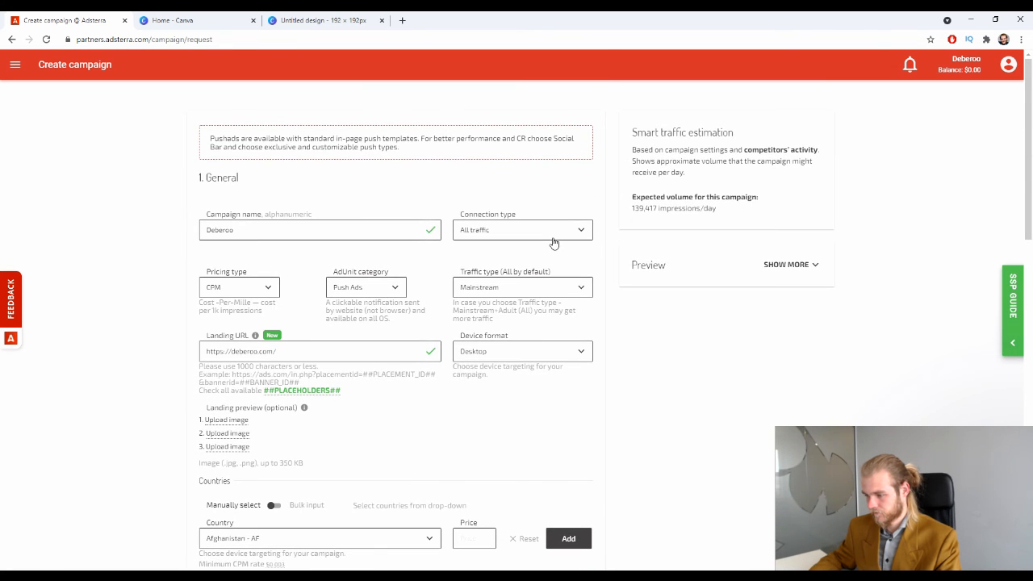
pyautogui.scroll(-15, 549, 238)
pyautogui.click(582, 495)
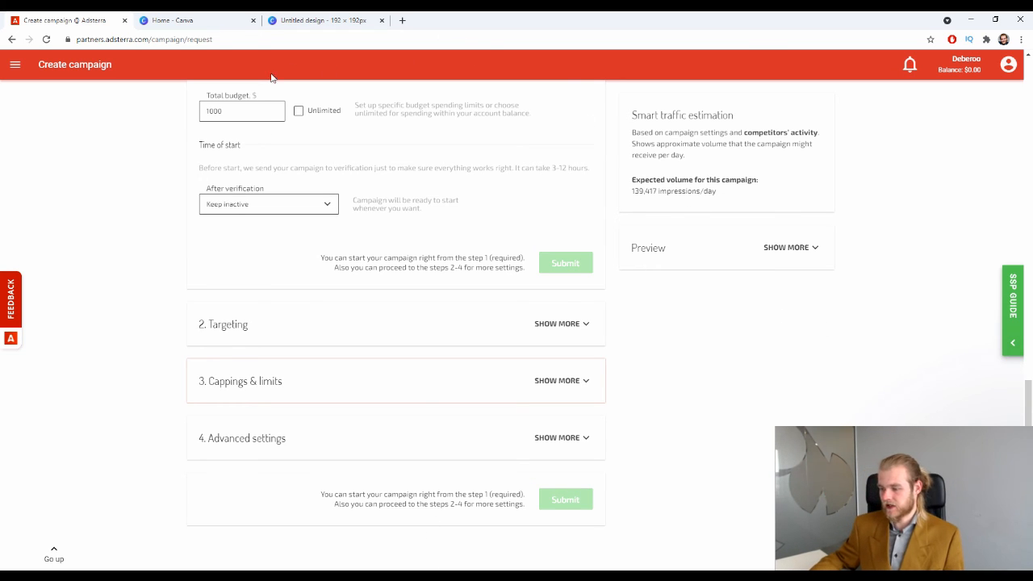
pyautogui.click(554, 494)
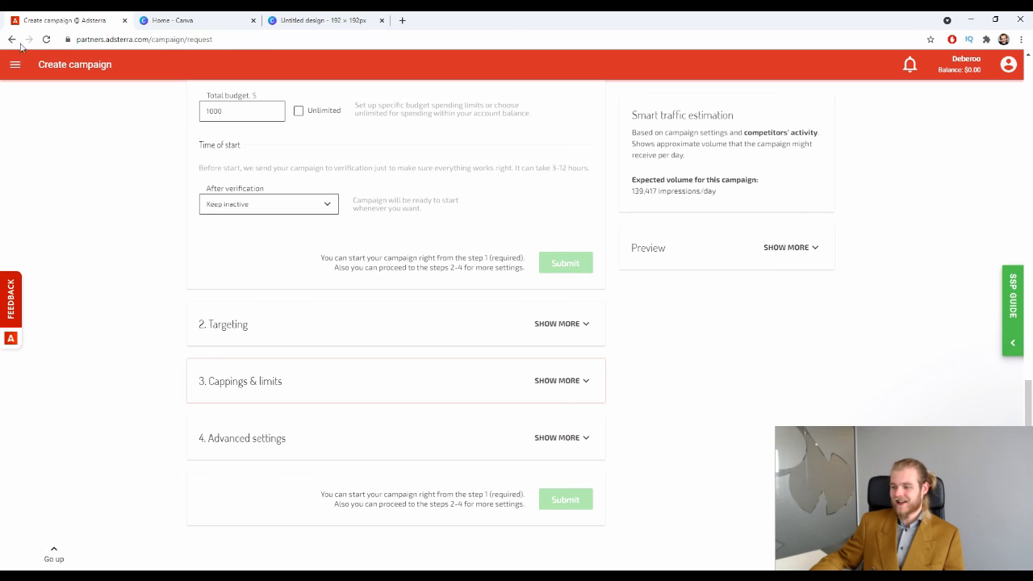
# Step: Reload the campaign creation page and look over the fresh form from General to Advanced settings
pyautogui.click(46, 39)
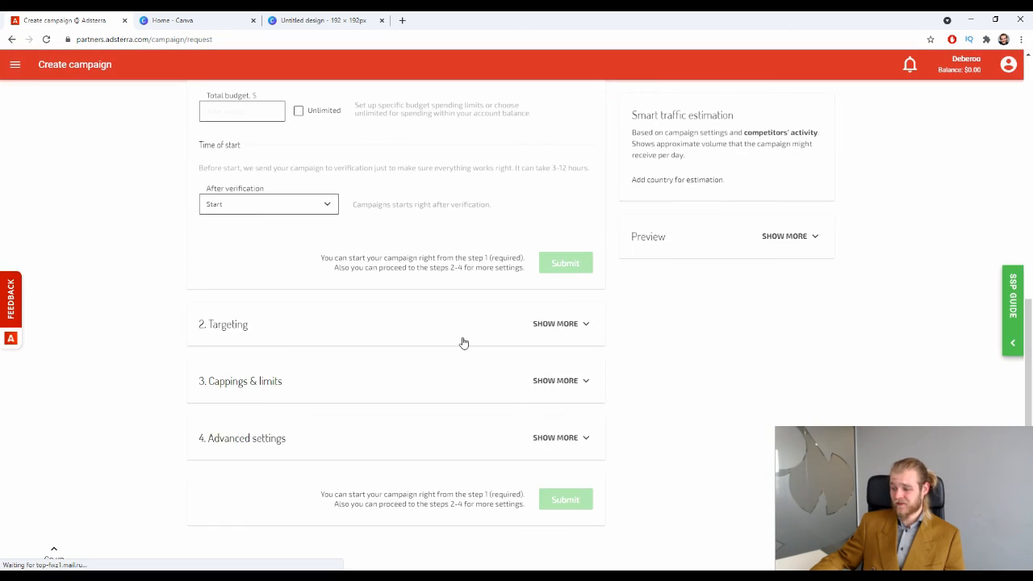
pyautogui.scroll(4, 588, 314)
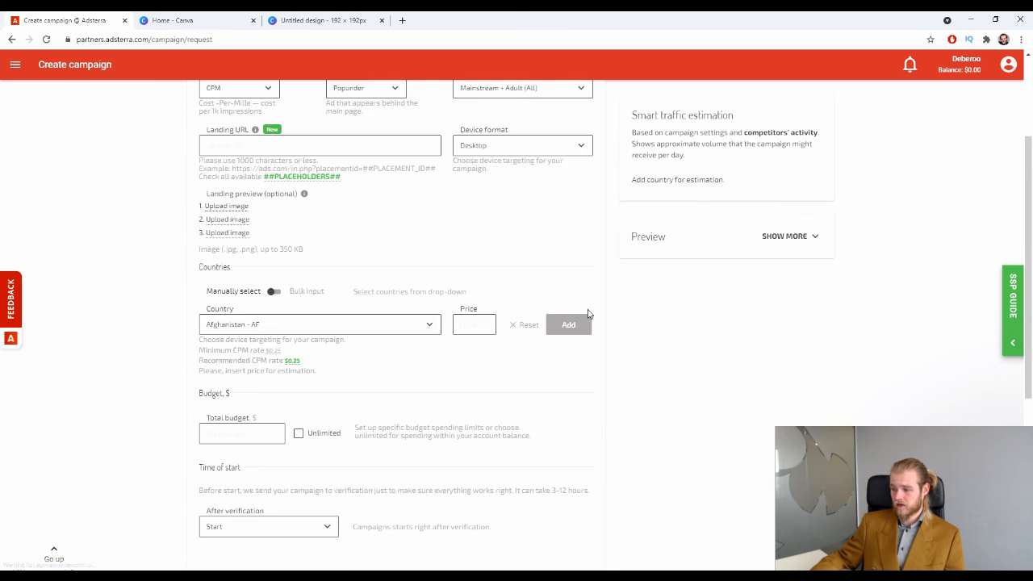
pyautogui.scroll(2, 588, 314)
pyautogui.scroll(-6, 565, 315)
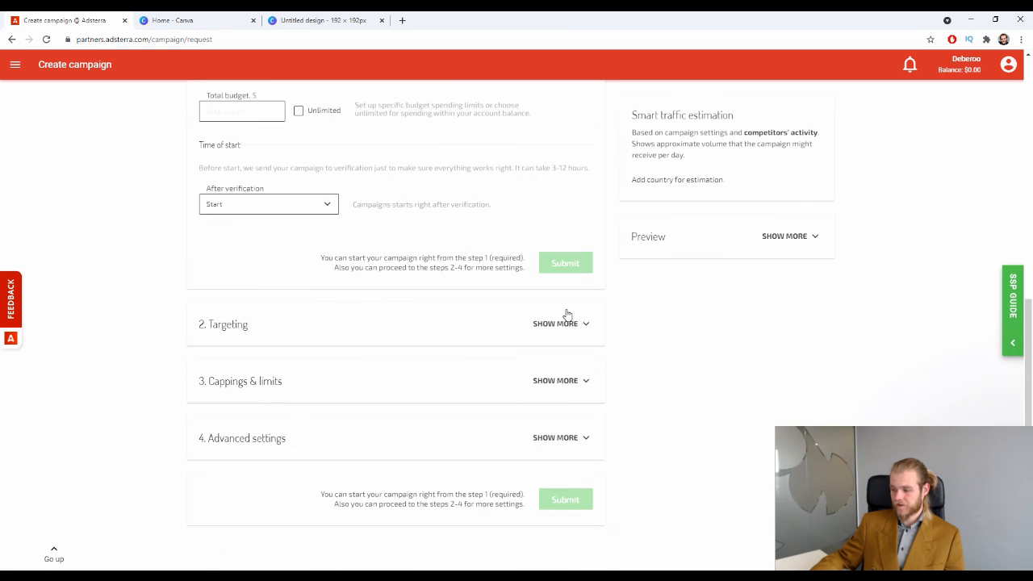
# Step: Name the new campaign Deberoo and leave the connection type unchanged
pyautogui.scroll(6, 567, 314)
pyautogui.click(362, 184)
pyautogui.write('De')
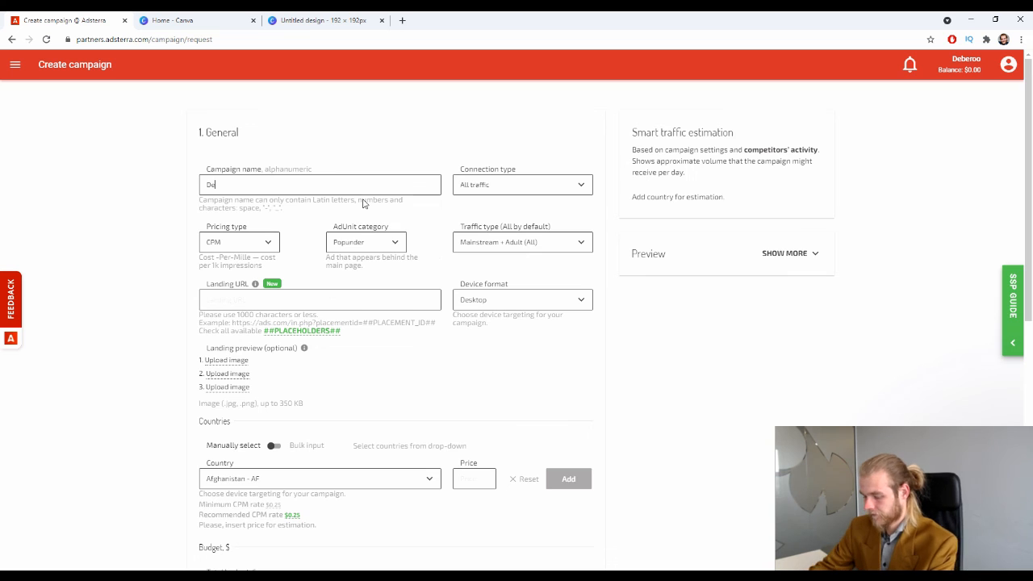
pyautogui.write('beroo')
pyautogui.press('Tab')
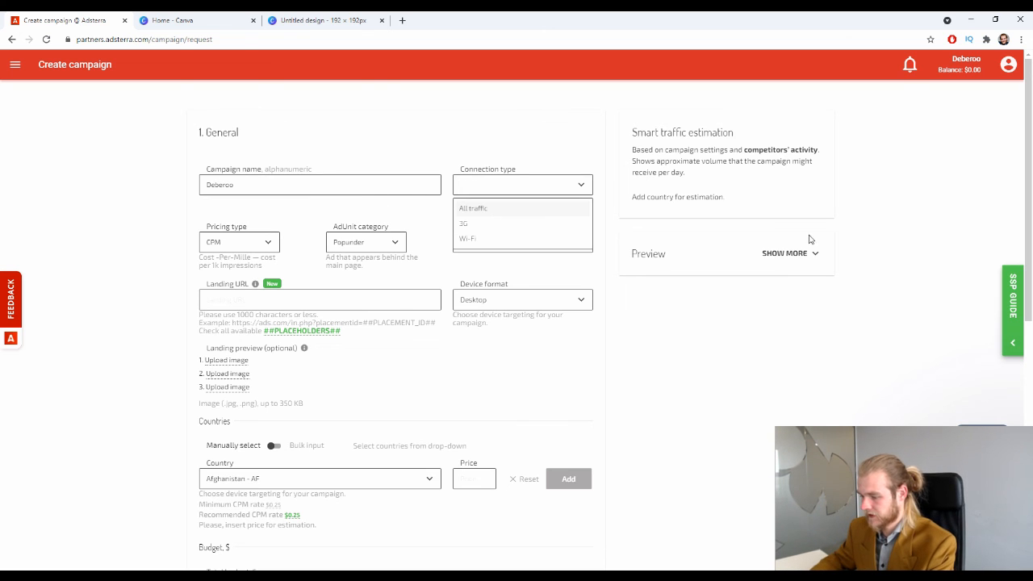
pyautogui.click(310, 217)
pyautogui.scroll(-2, 323, 216)
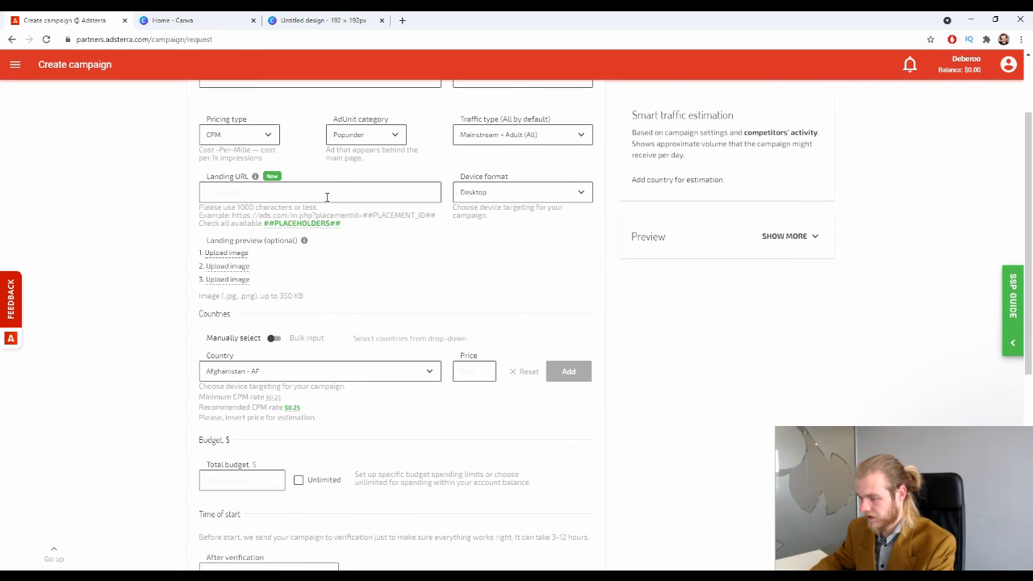
pyautogui.click(327, 196)
pyautogui.write('https')
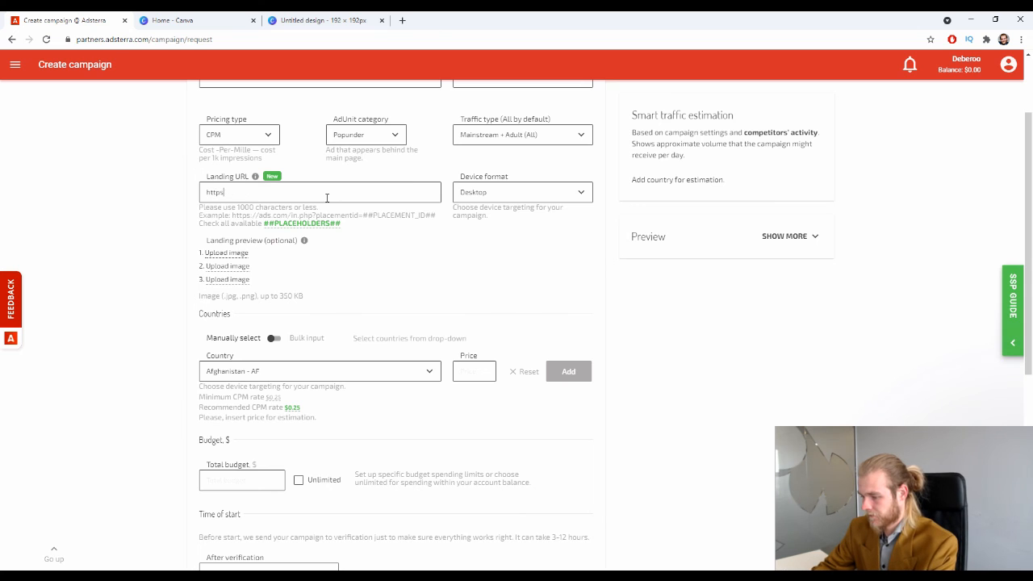
pyautogui.write('://d')
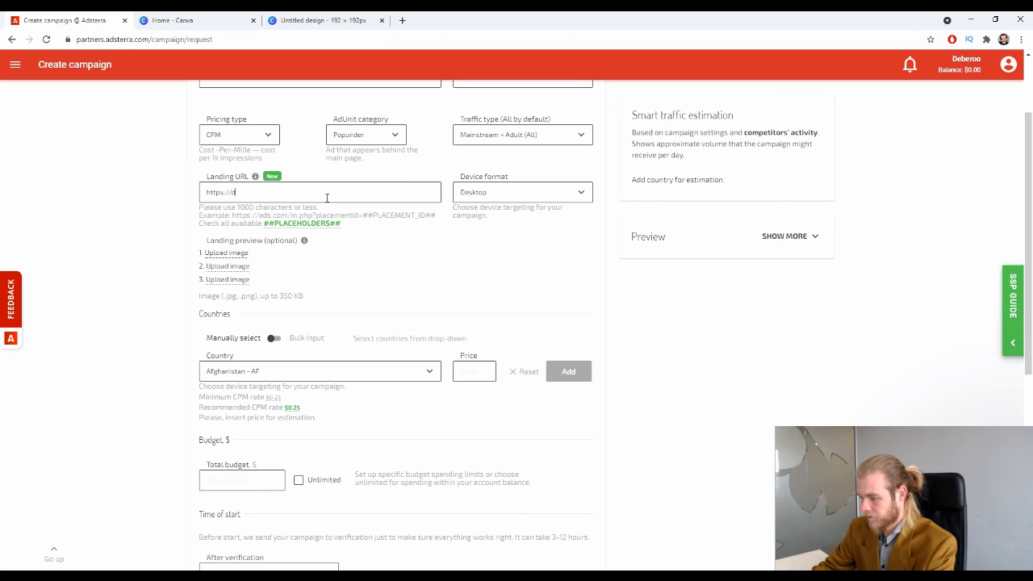
pyautogui.write('eberoo.com/')
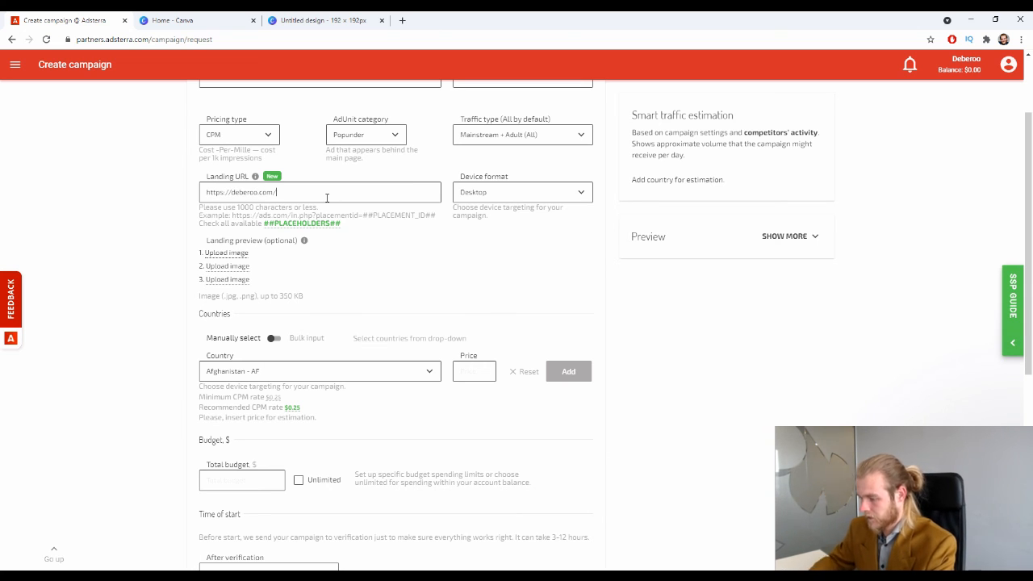
pyautogui.click(448, 255)
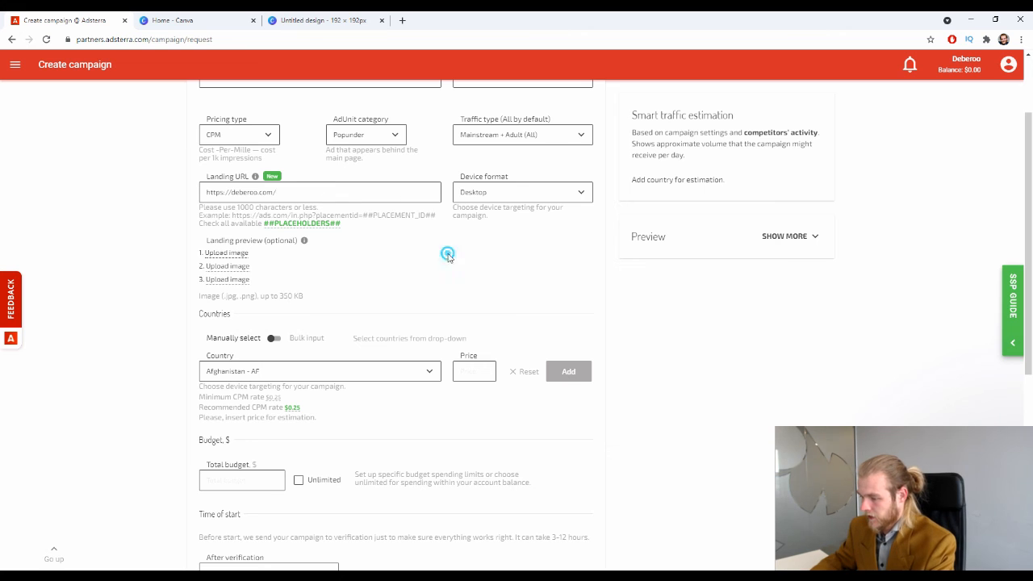
# Step: Set the traffic type to Mainstream and the ad unit category to Push Ads
pyautogui.click(576, 141)
pyautogui.click(493, 188)
pyautogui.click(477, 136)
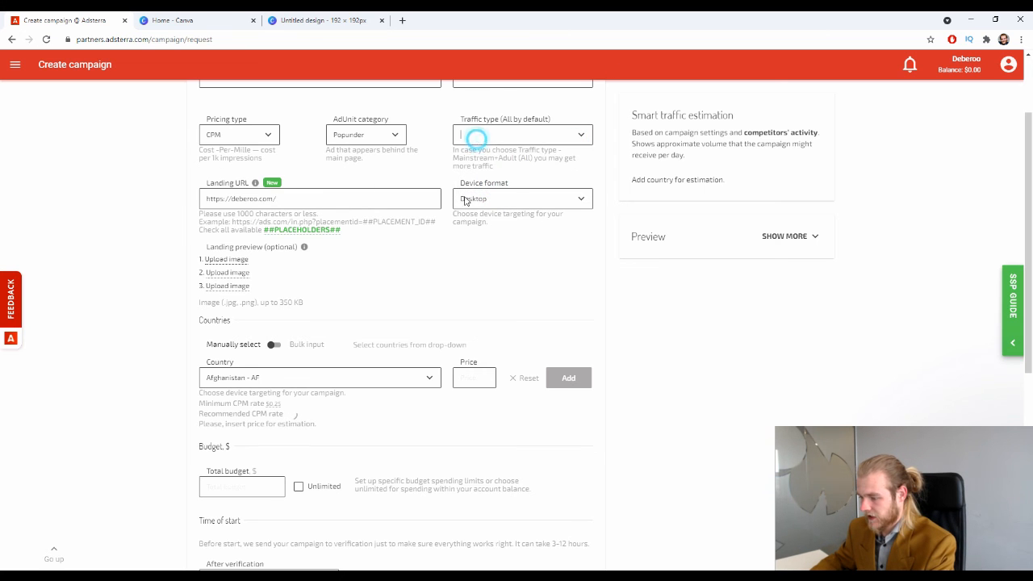
pyautogui.click(474, 177)
pyautogui.click(395, 135)
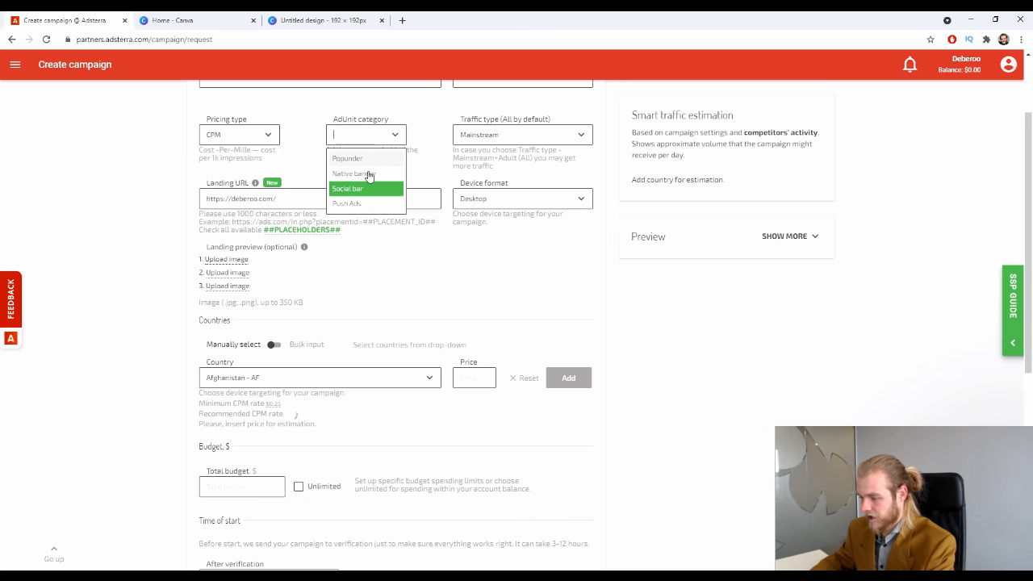
pyautogui.click(374, 202)
# Step: Add Mexico - MX to the campaign's countries with a price of $1
pyautogui.scroll(-2, 438, 219)
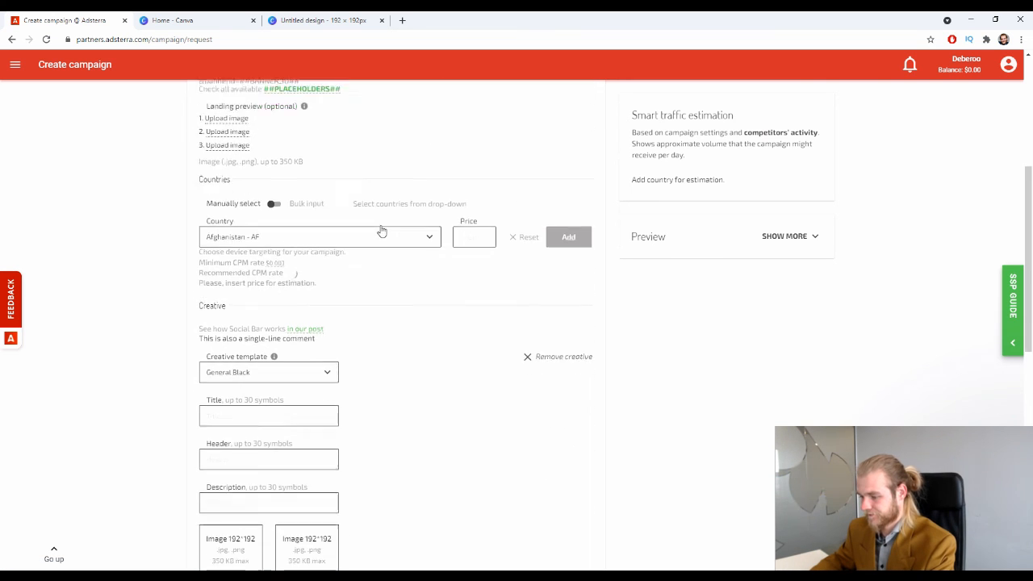
pyautogui.click(336, 233)
pyautogui.write('me')
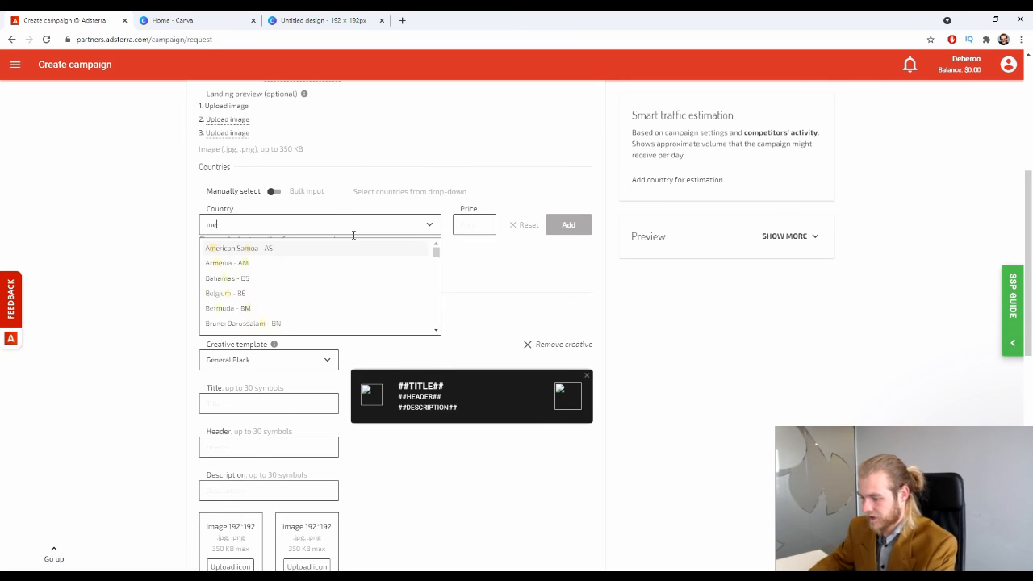
pyautogui.write('x')
pyautogui.click(275, 249)
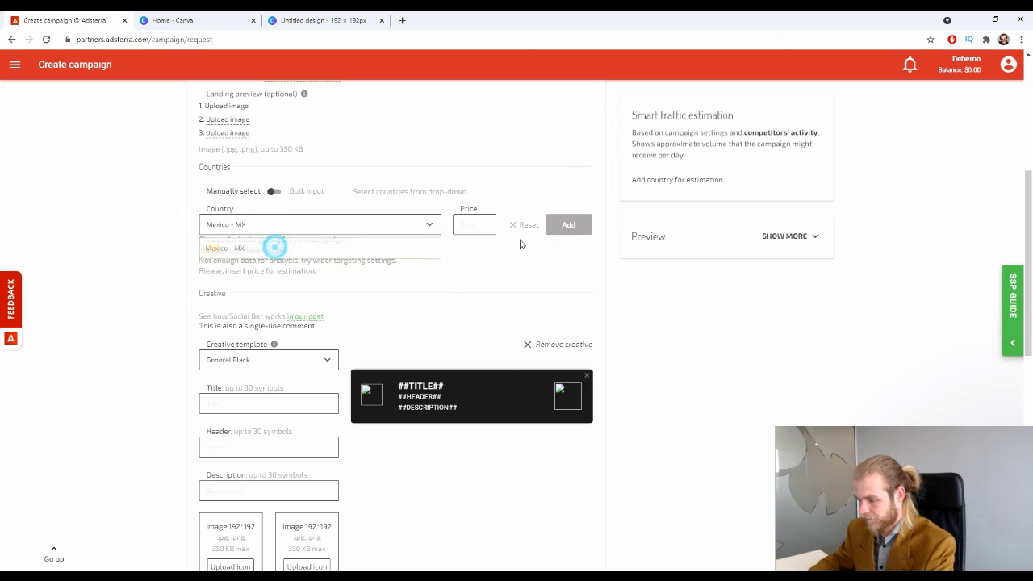
pyautogui.click(460, 225)
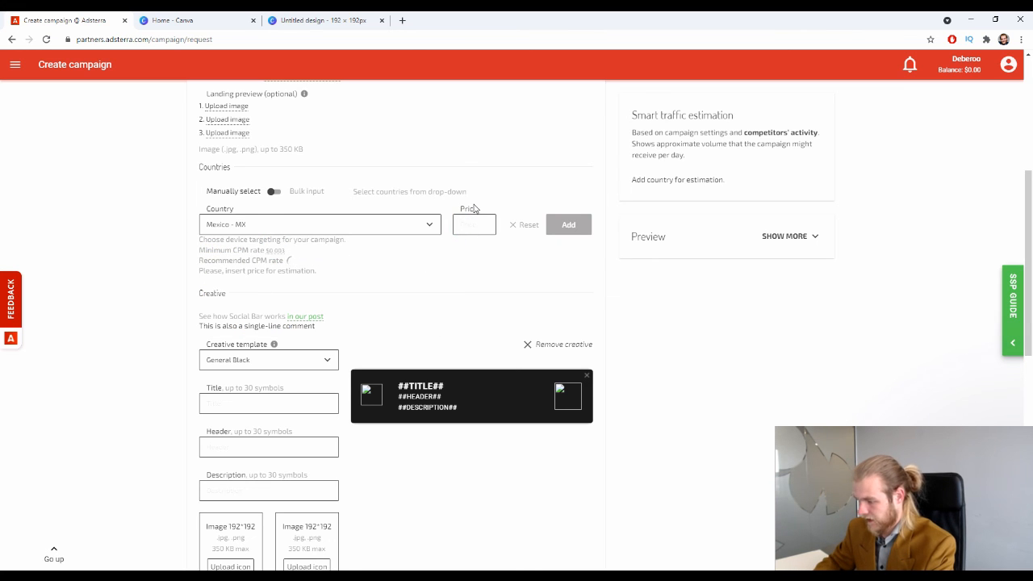
pyautogui.write('1')
pyautogui.click(561, 229)
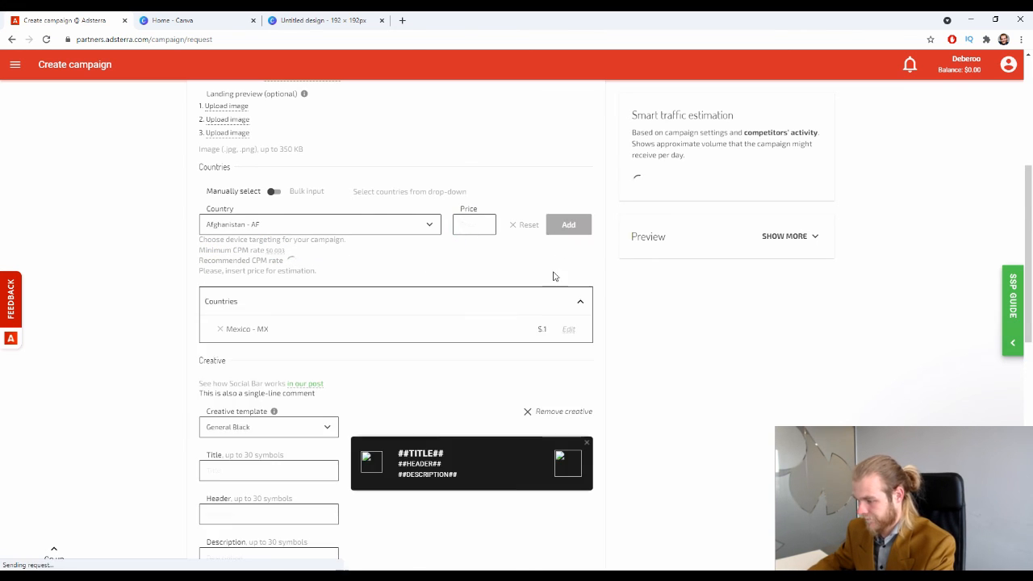
# Step: Fill in the creative with the title Headline, the header Header and the description Description
pyautogui.scroll(-2, 484, 257)
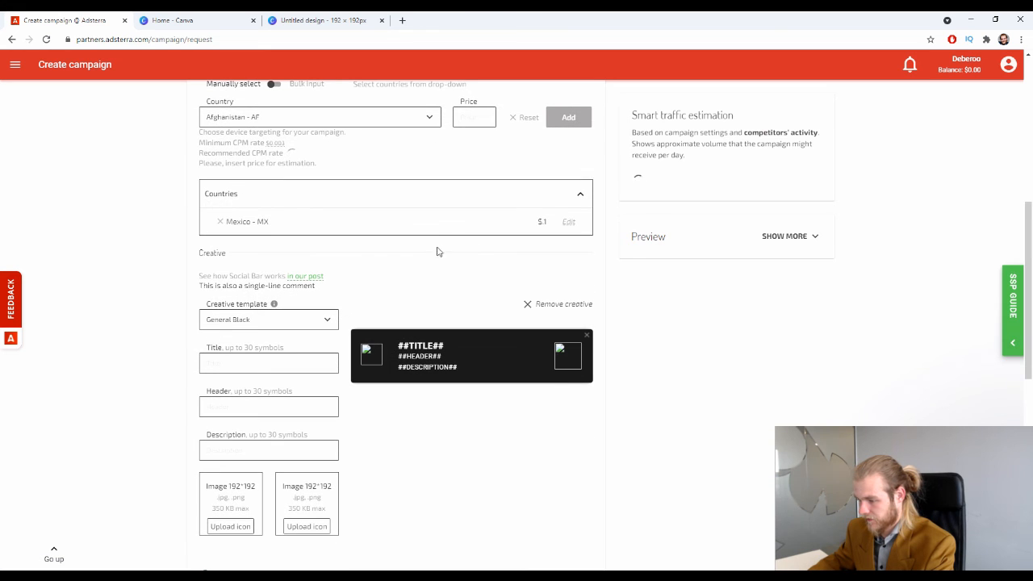
pyautogui.scroll(-2, 421, 263)
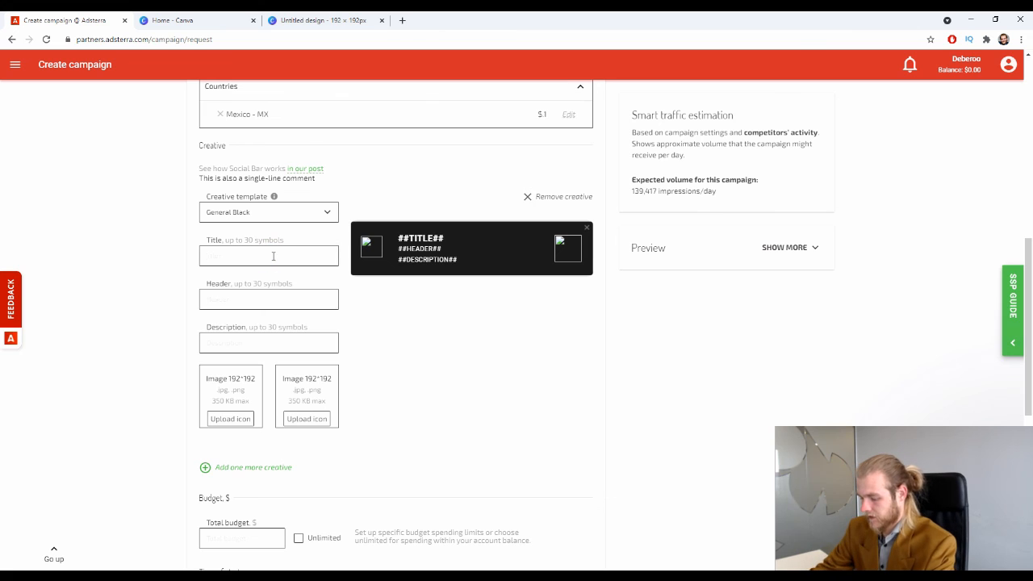
pyautogui.write('Headline')
pyautogui.press('Tab')
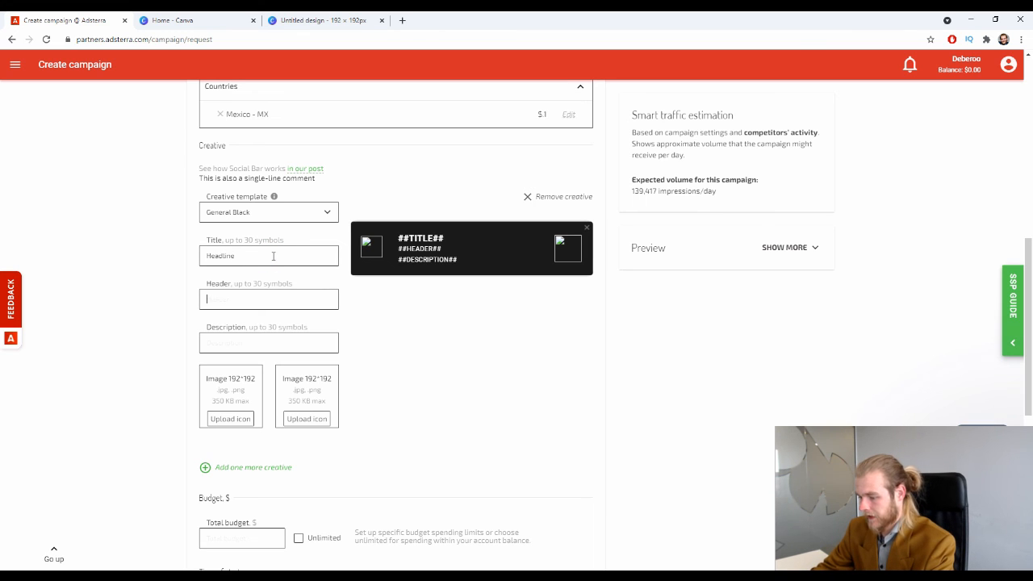
pyautogui.write('Header')
pyautogui.press('Tab')
pyautogui.write('De')
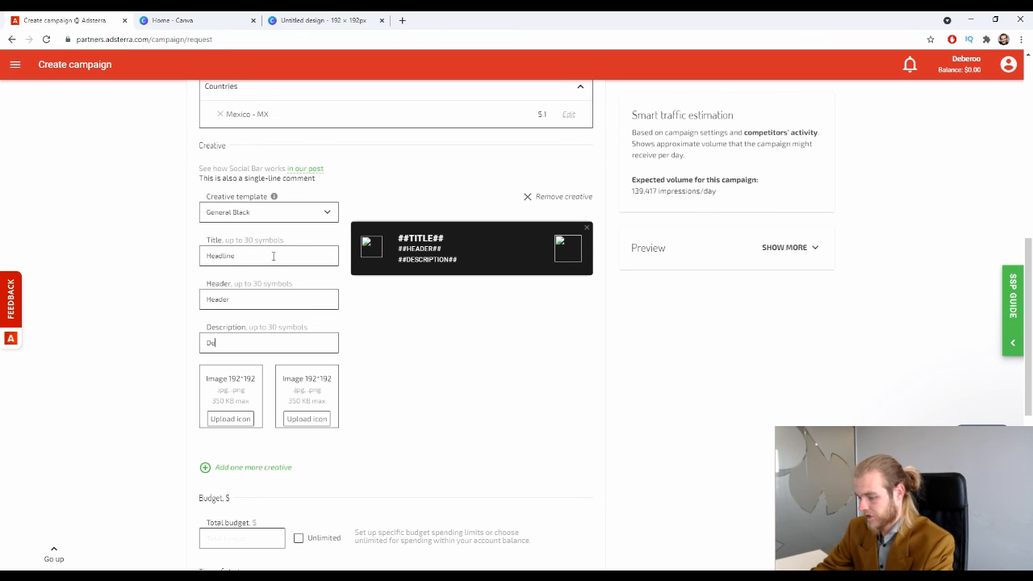
pyautogui.write('scri')
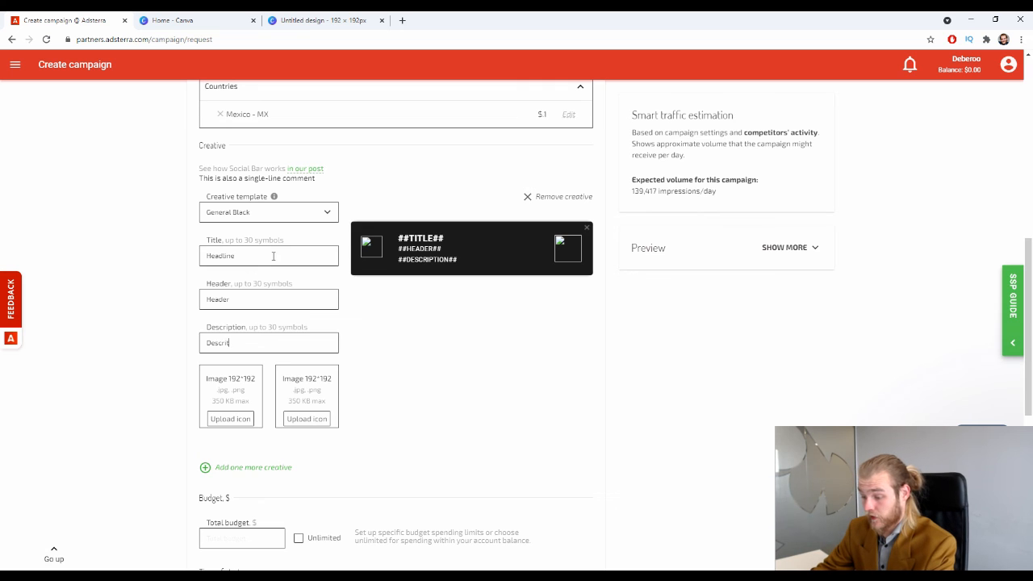
pyautogui.write('pti')
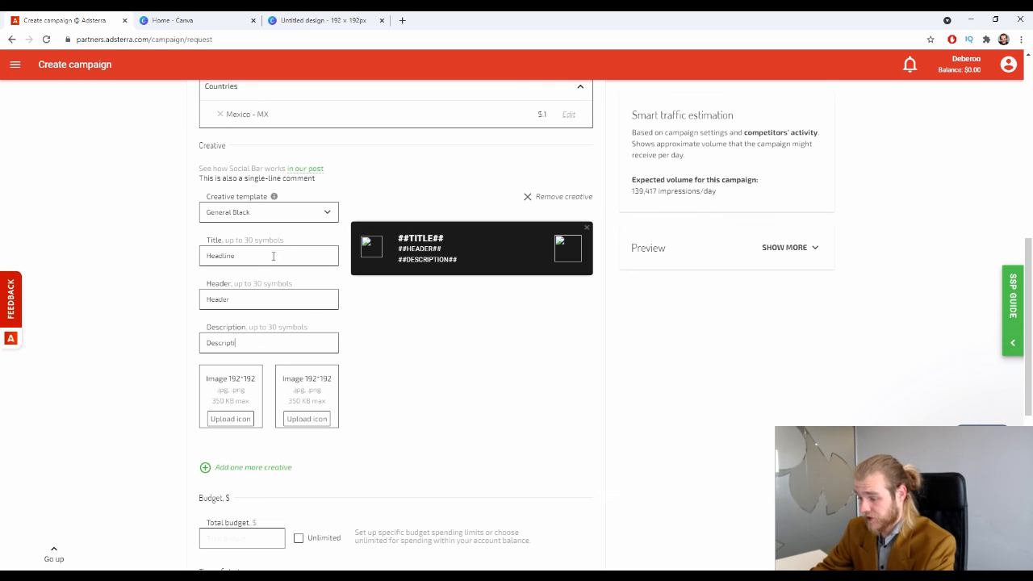
pyautogui.write('on')
# Step: Upload Untitled design (23) as the creative's first 192*192 image and accept the default crop
pyautogui.scroll(-5, 159, 247)
pyautogui.scroll(3, 252, 141)
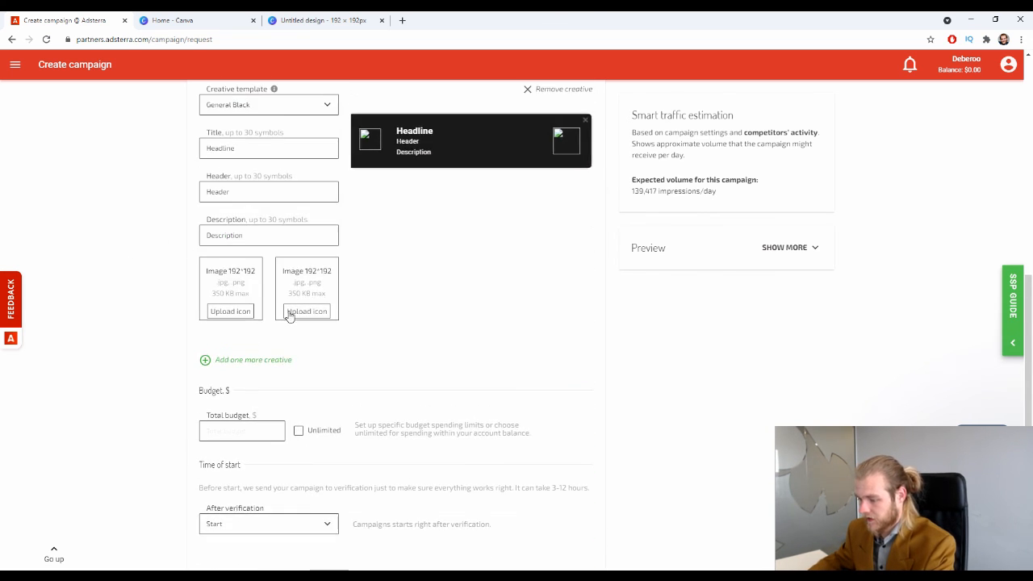
pyautogui.click(239, 314)
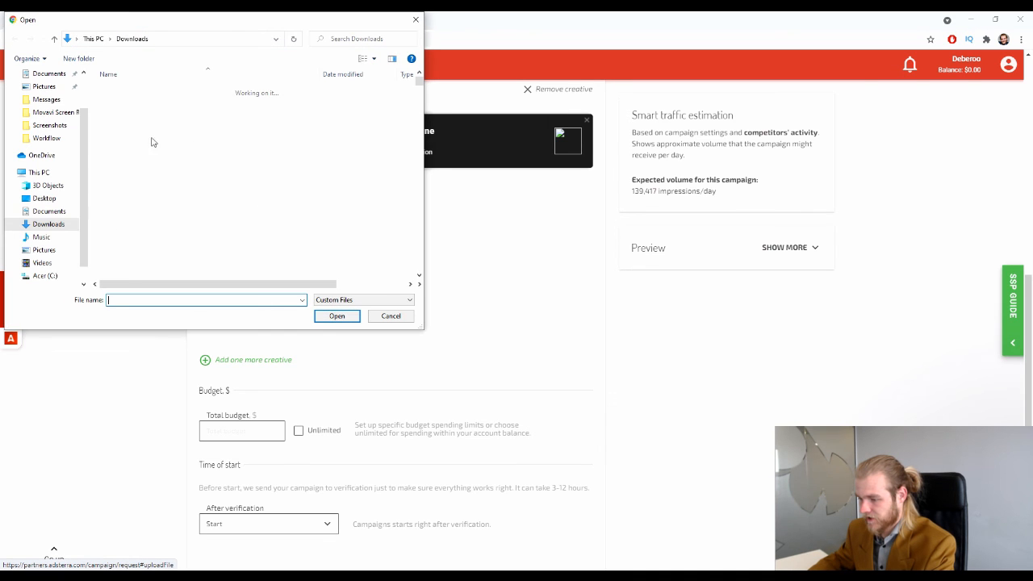
pyautogui.doubleClick(166, 106)
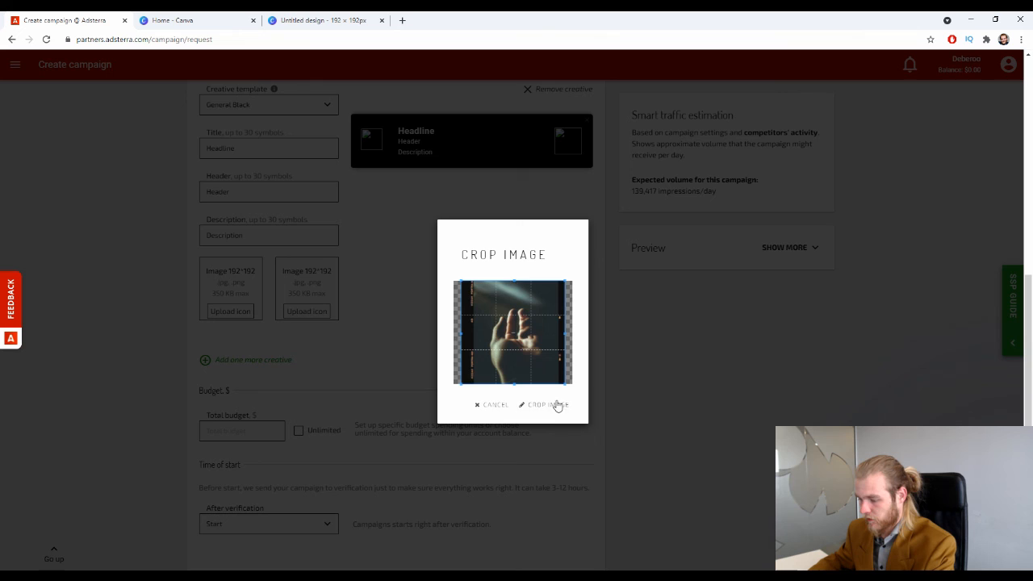
pyautogui.click(551, 404)
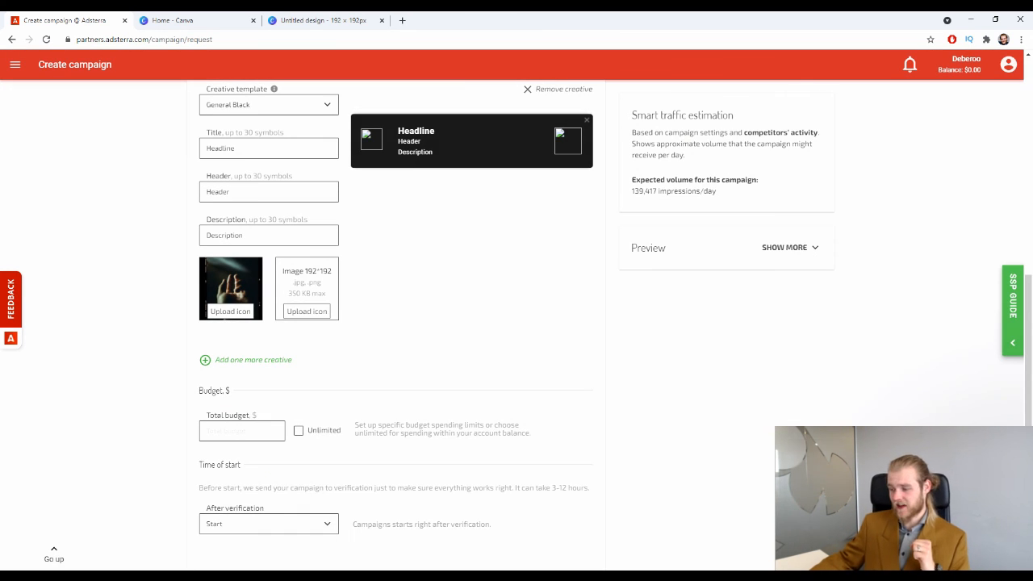
# Step: Upload Untitled design (24) as the creative's second 192*192 image and accept the default crop
pyautogui.click(294, 312)
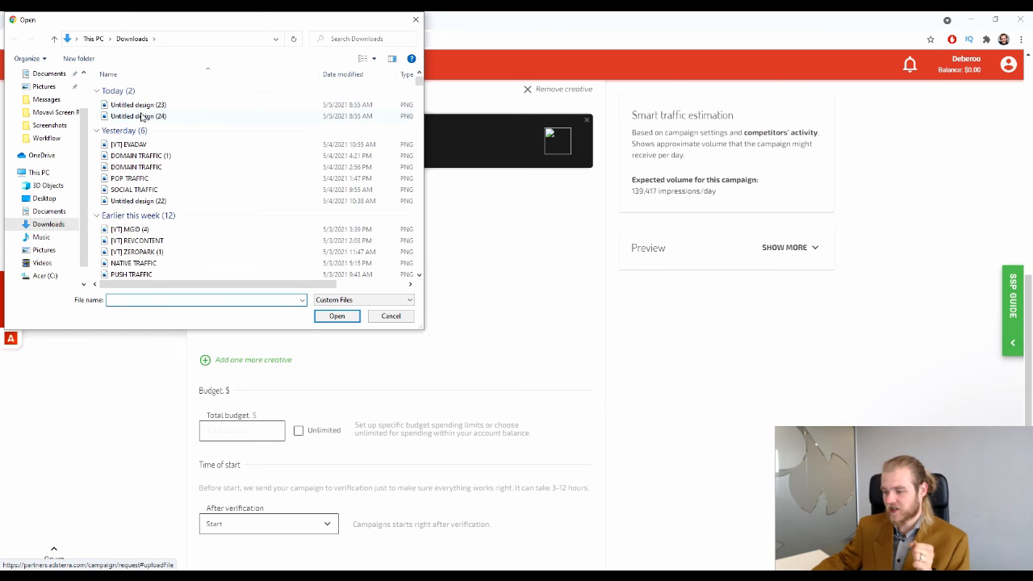
pyautogui.click(142, 117)
pyautogui.click(339, 316)
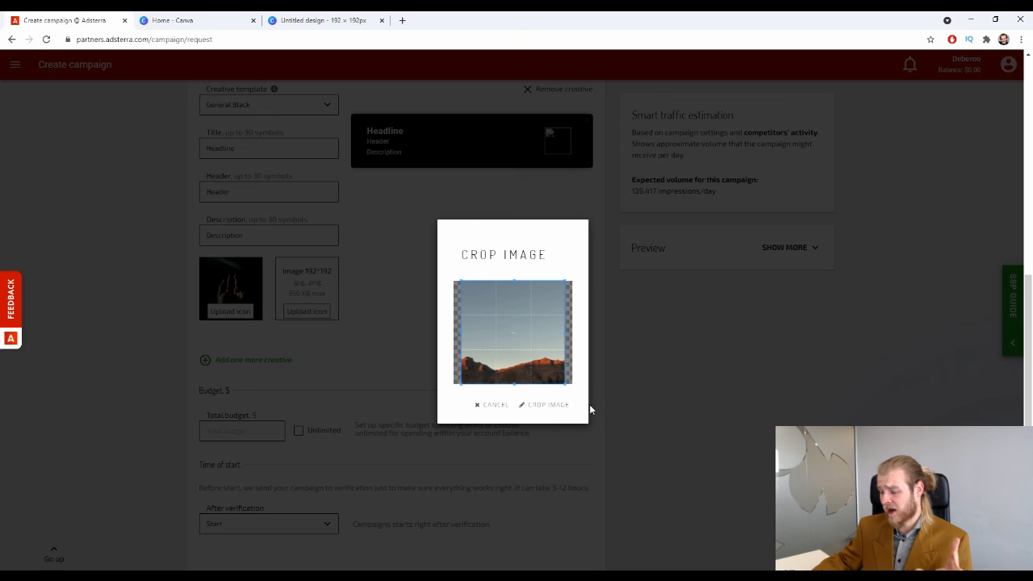
pyautogui.click(558, 406)
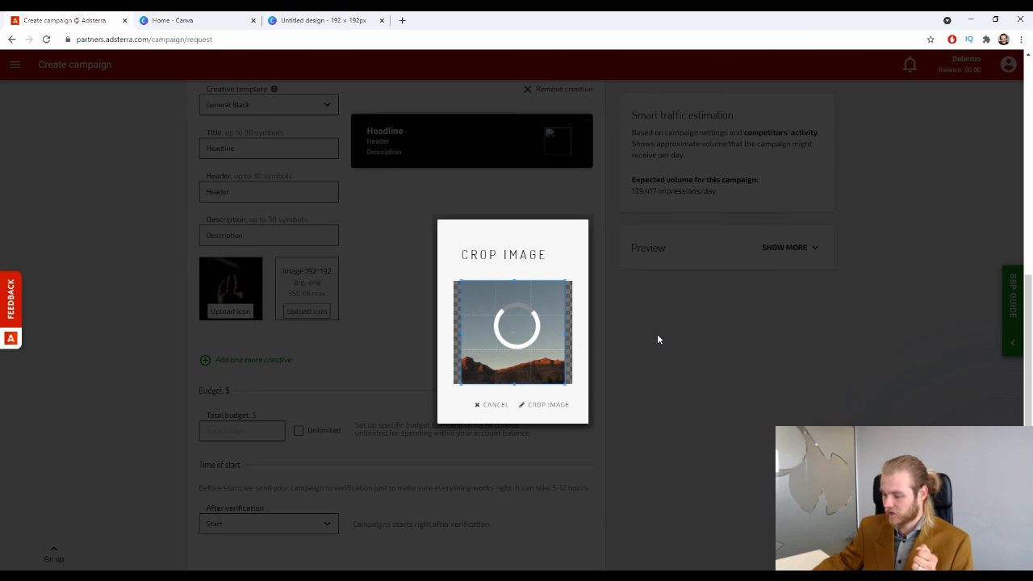
# Step: Set the campaign to Keep inactive after verification
pyautogui.scroll(-1, 681, 334)
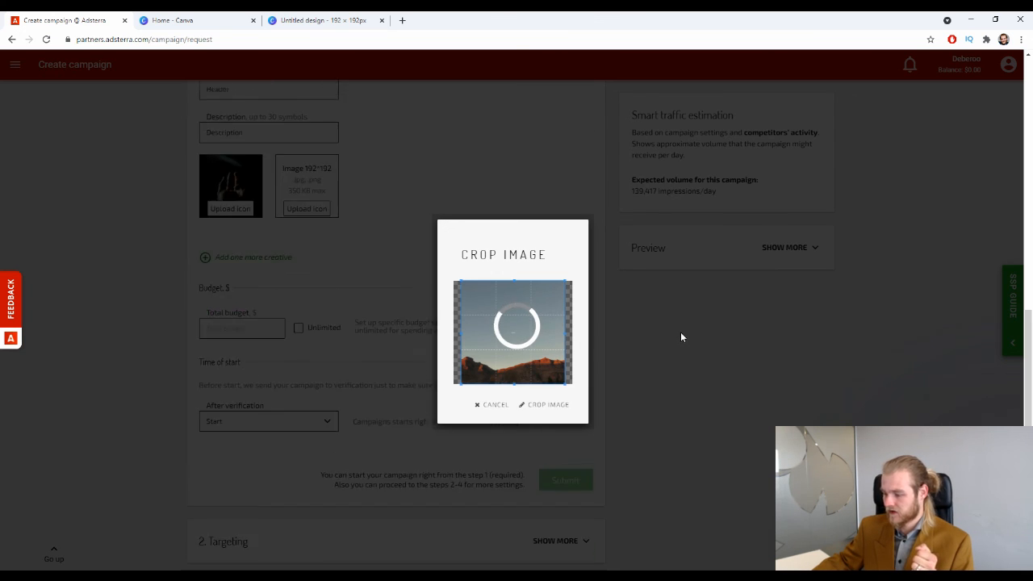
pyautogui.scroll(-1, 678, 329)
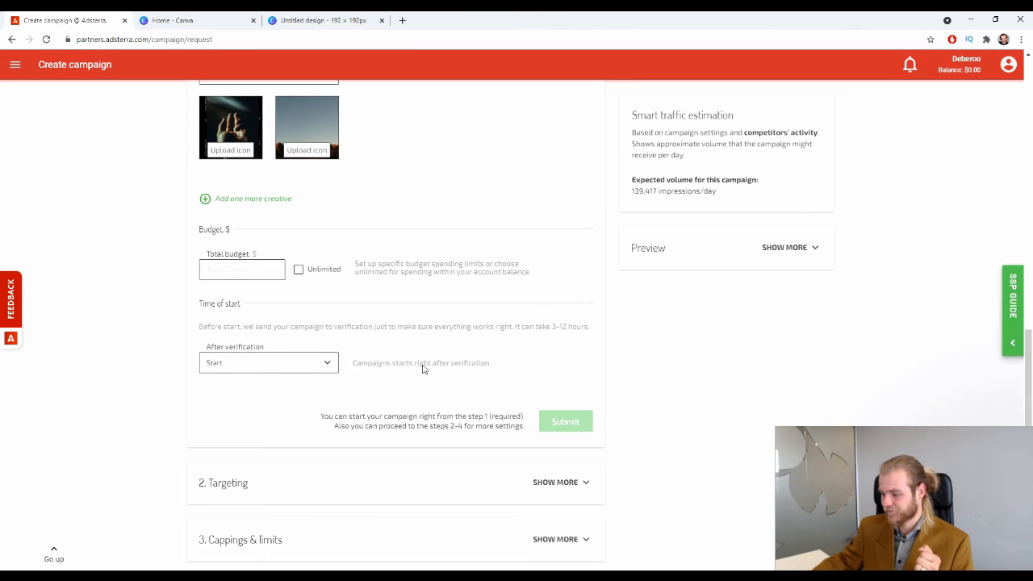
pyautogui.click(315, 368)
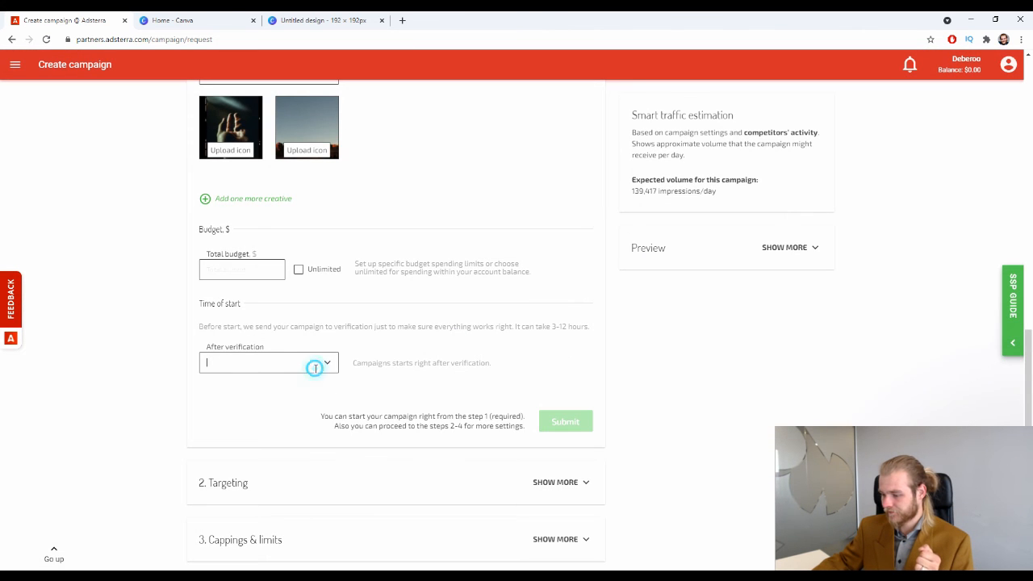
pyautogui.click(272, 417)
pyautogui.scroll(-1, 617, 321)
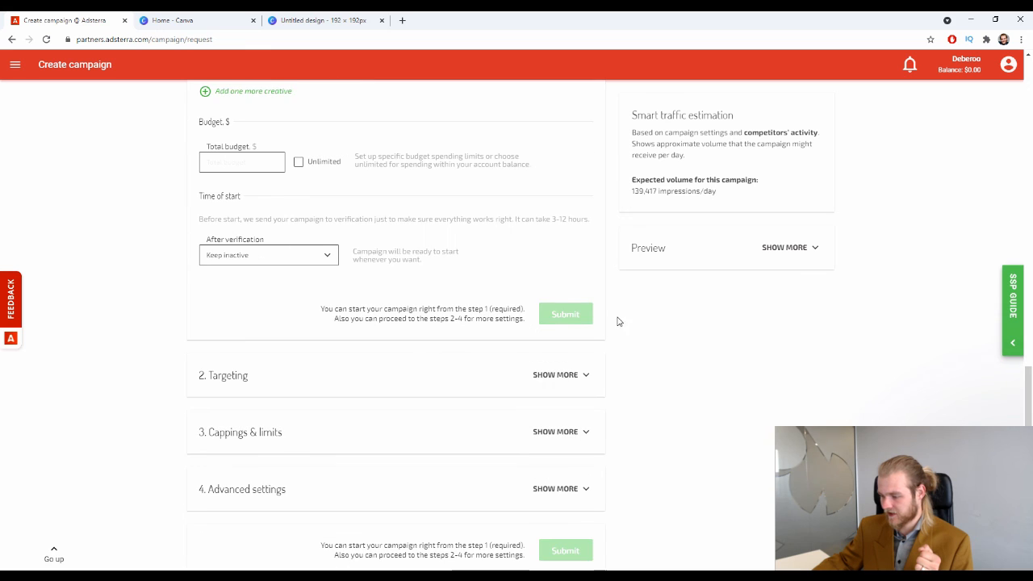
# Step: Expand and collapse the Targeting section and look over the whole form for missing entries
pyautogui.scroll(-1, 600, 317)
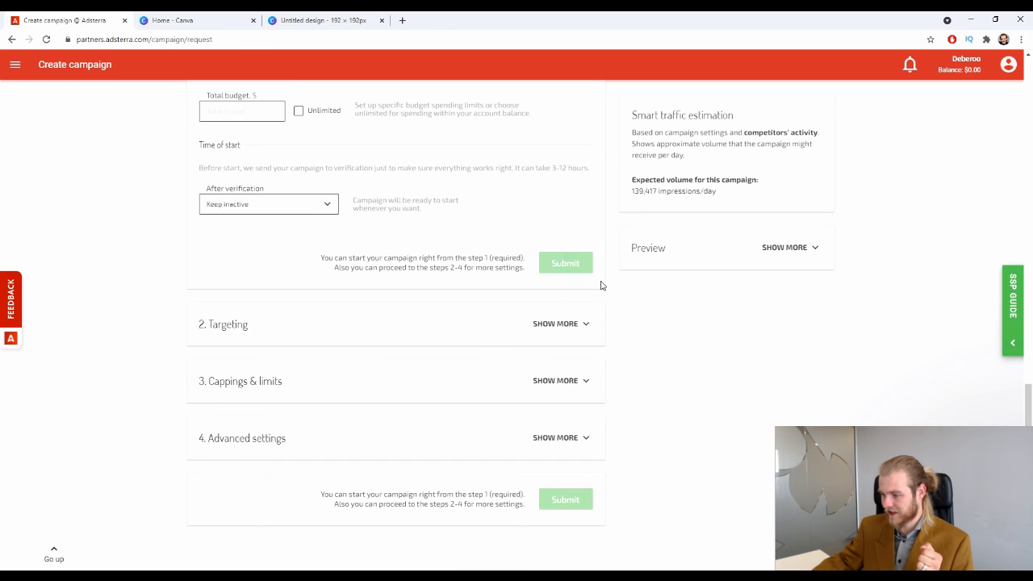
pyautogui.click(584, 325)
pyautogui.click(584, 325)
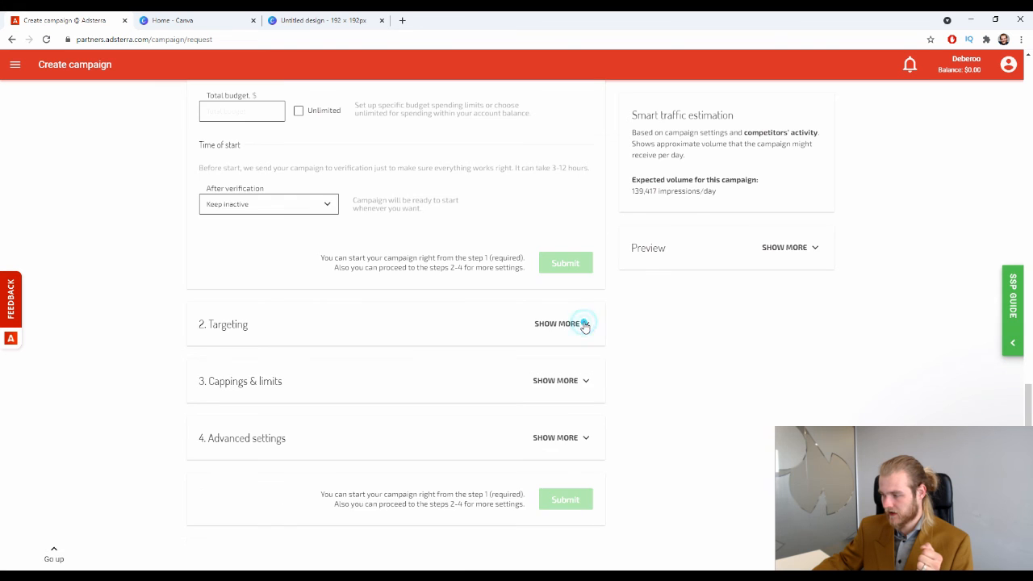
pyautogui.scroll(5, 609, 350)
pyautogui.scroll(-4, 623, 345)
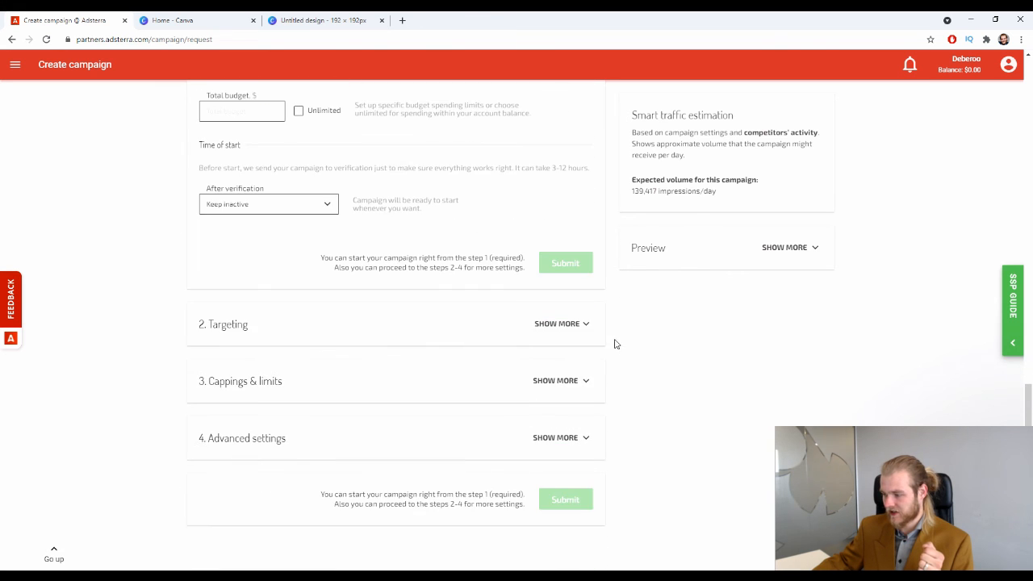
pyautogui.scroll(10, 613, 342)
pyautogui.scroll(-10, 601, 343)
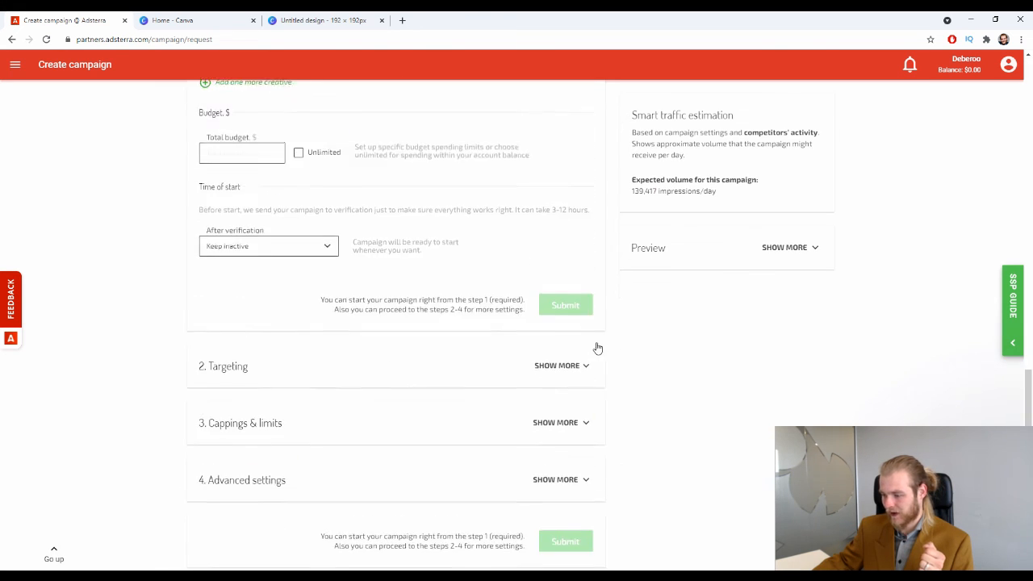
# Step: Expand Advanced settings, check its placement, IP range and custom bid fields, and collapse it again
pyautogui.click(561, 442)
pyautogui.scroll(-4, 576, 427)
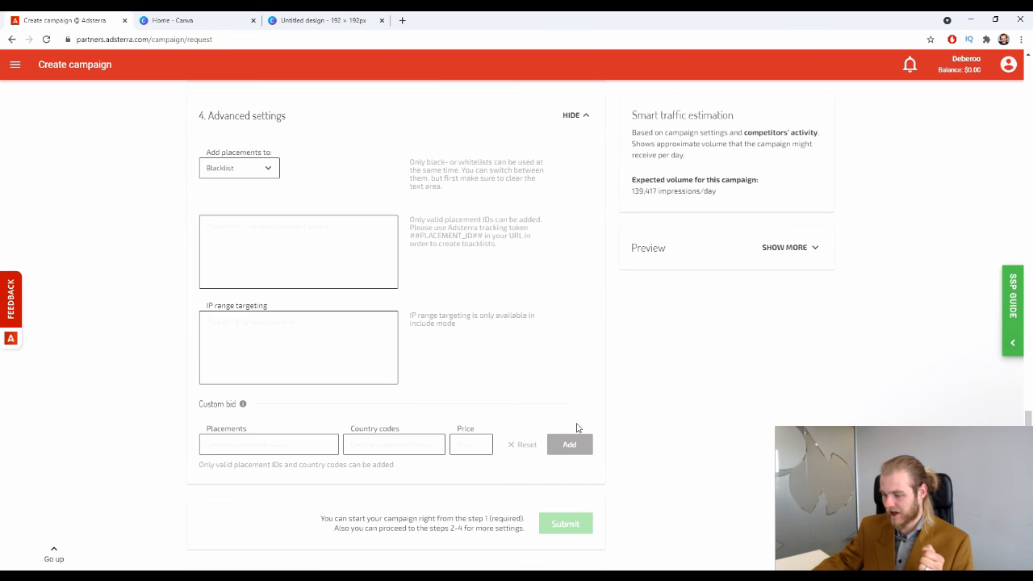
pyautogui.scroll(1, 584, 387)
pyautogui.click(571, 169)
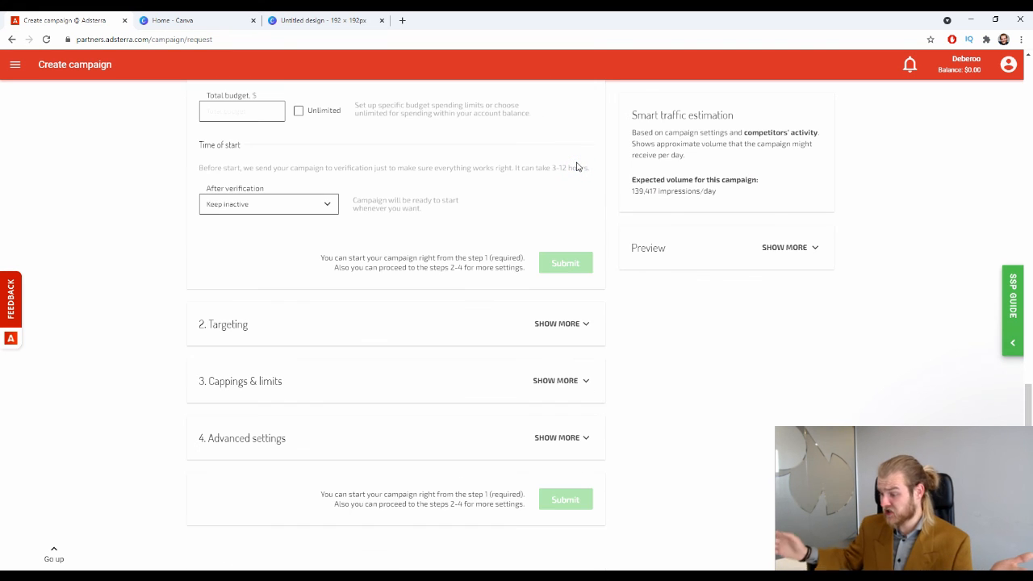